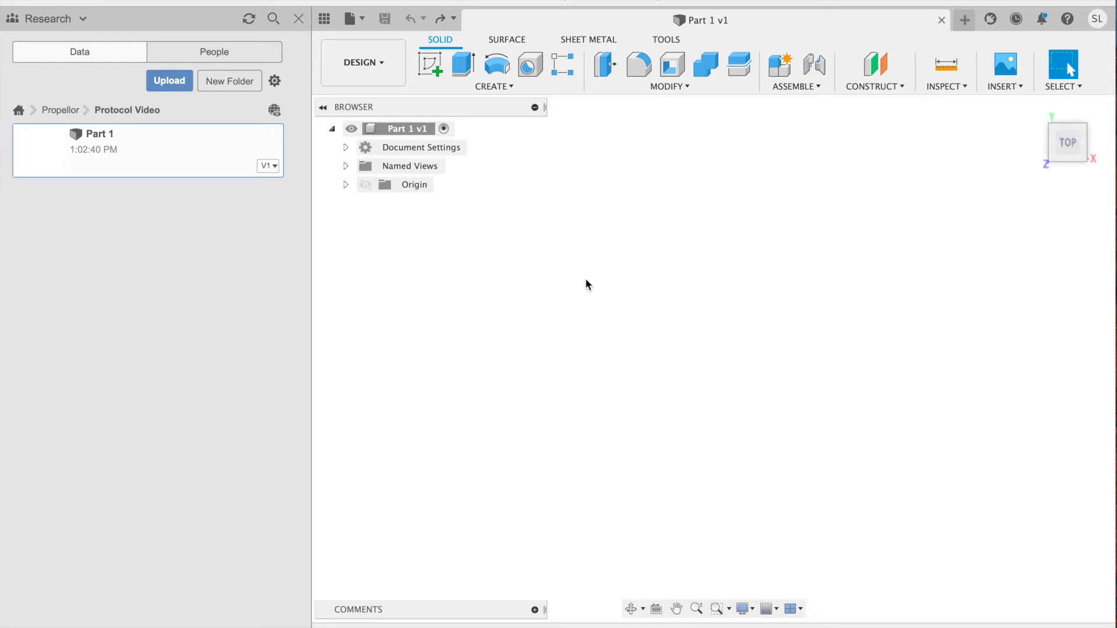
Start a sketch on the XY plane and draw a 5 cm by 5 cm rectangle with one corner at the origin
click(434, 71)
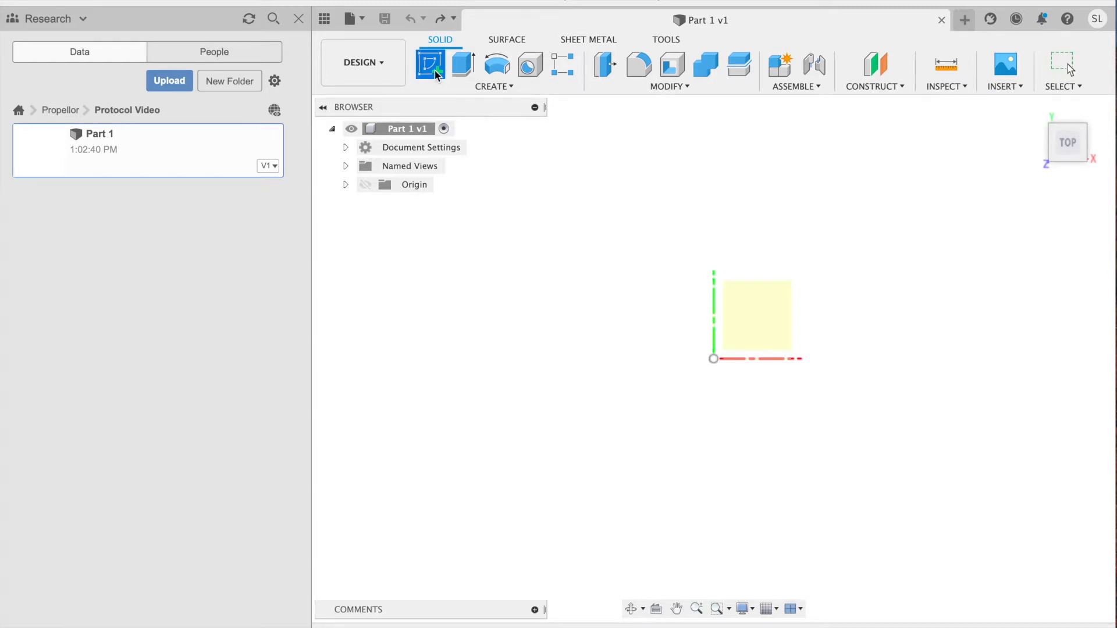
click(768, 315)
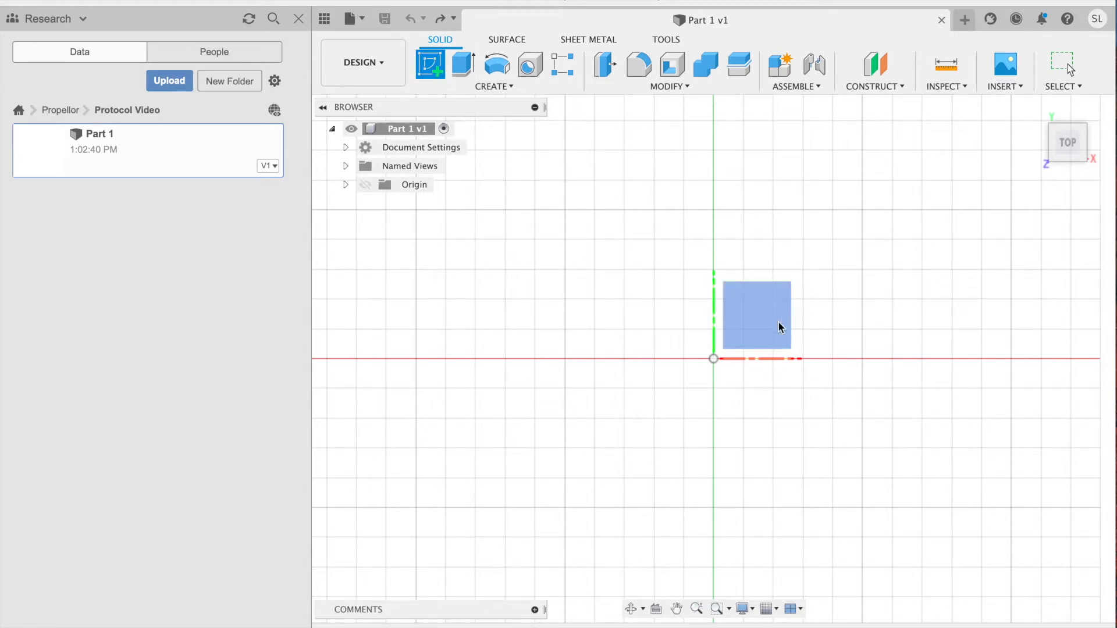
click(749, 312)
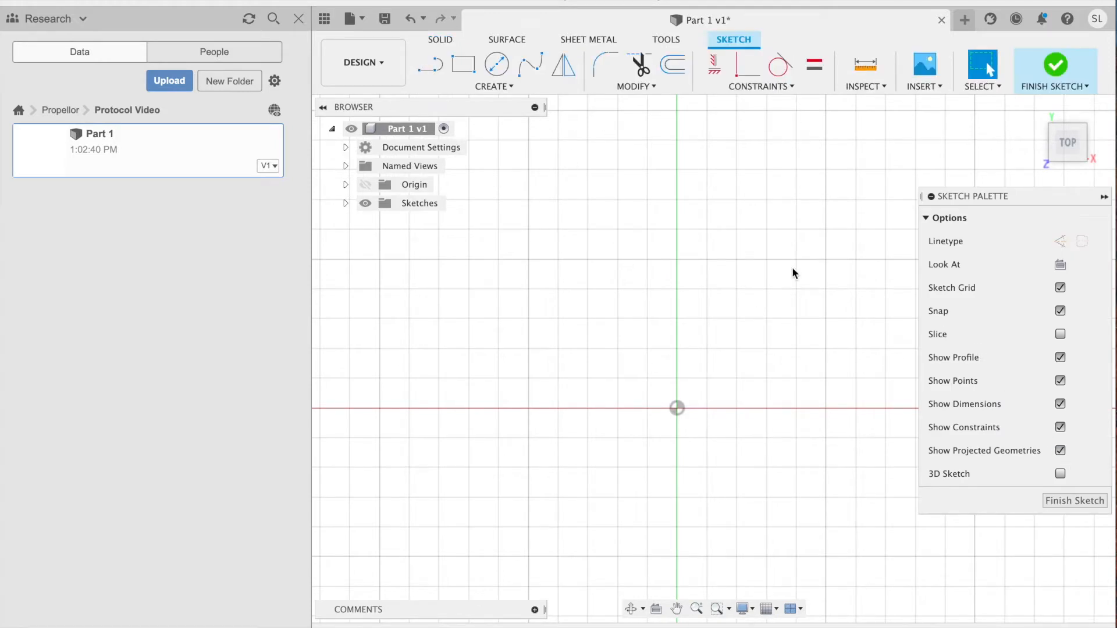
click(463, 64)
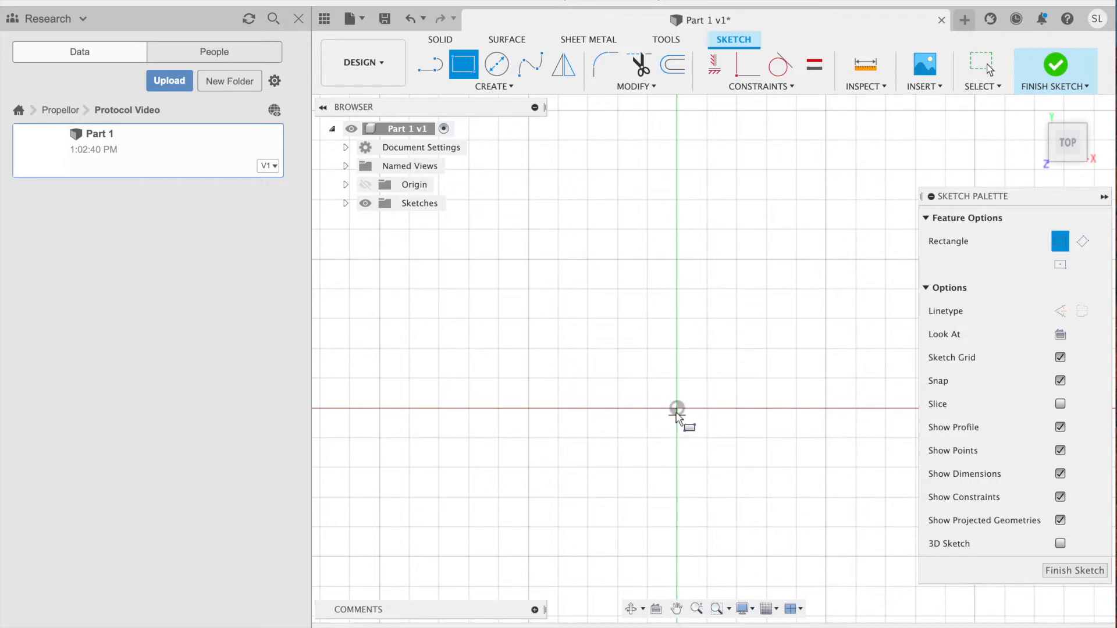
click(676, 409)
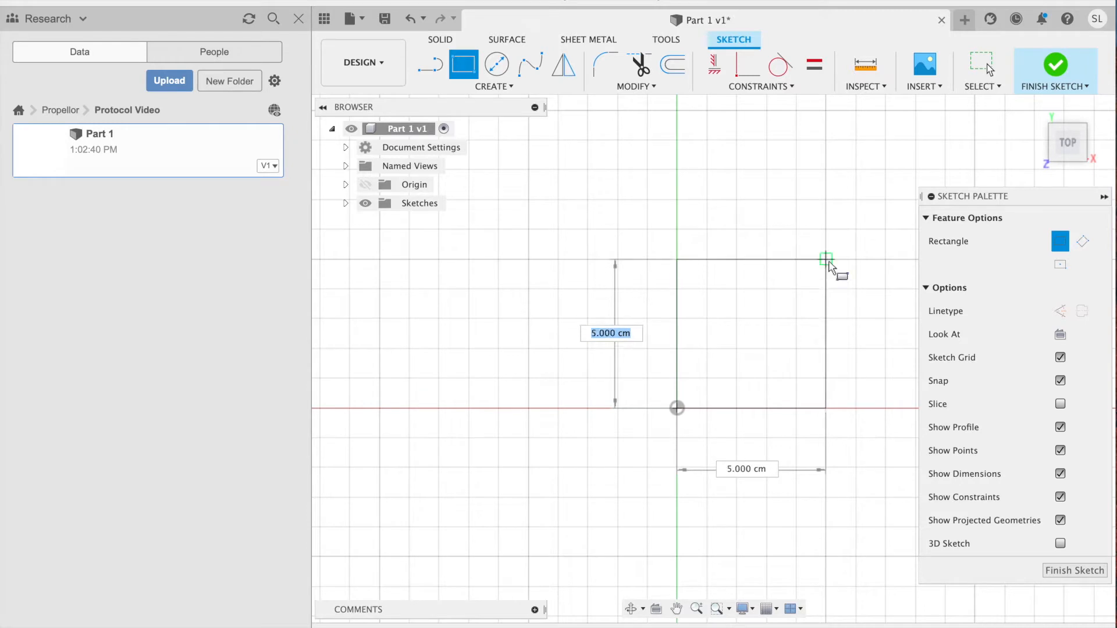
click(827, 260)
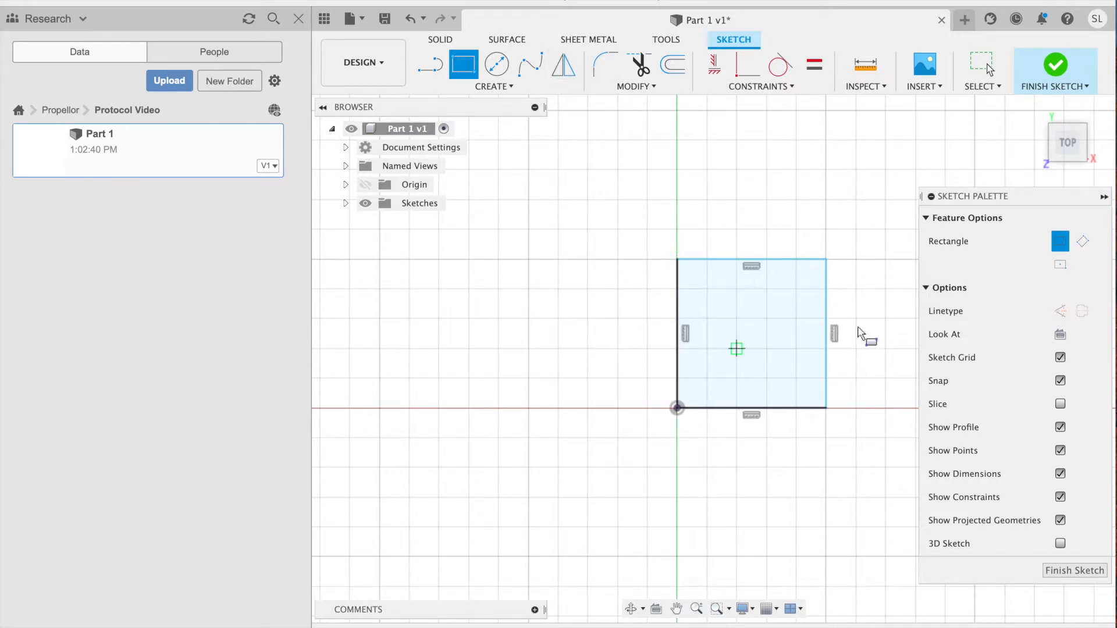
Dimension the square's left side and bottom side at 5 cm each and finish the sketch
click(512, 86)
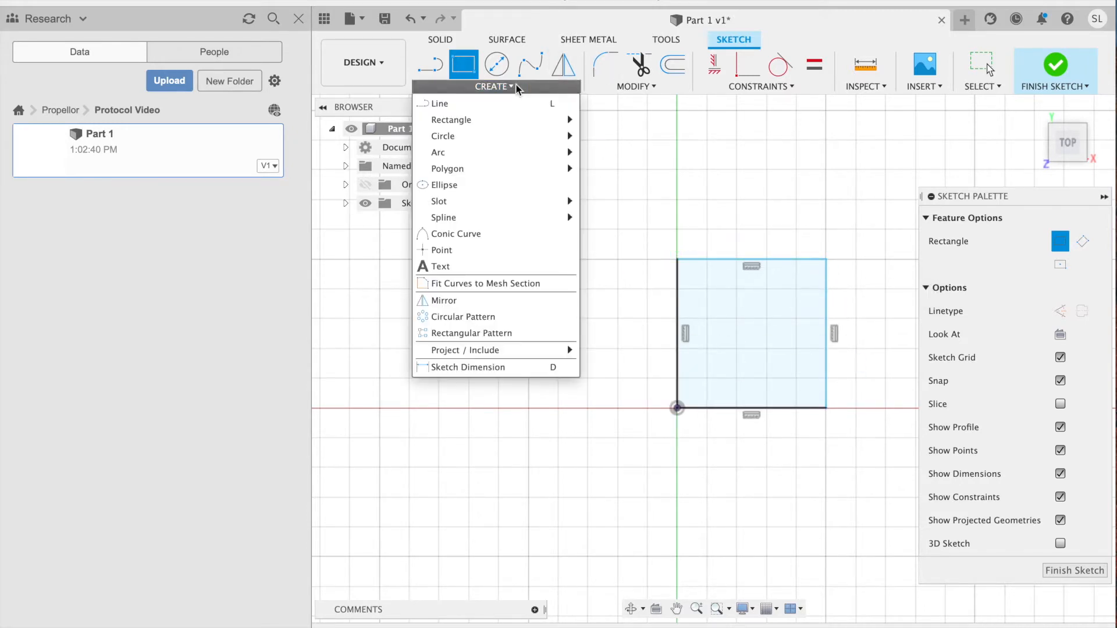
click(523, 367)
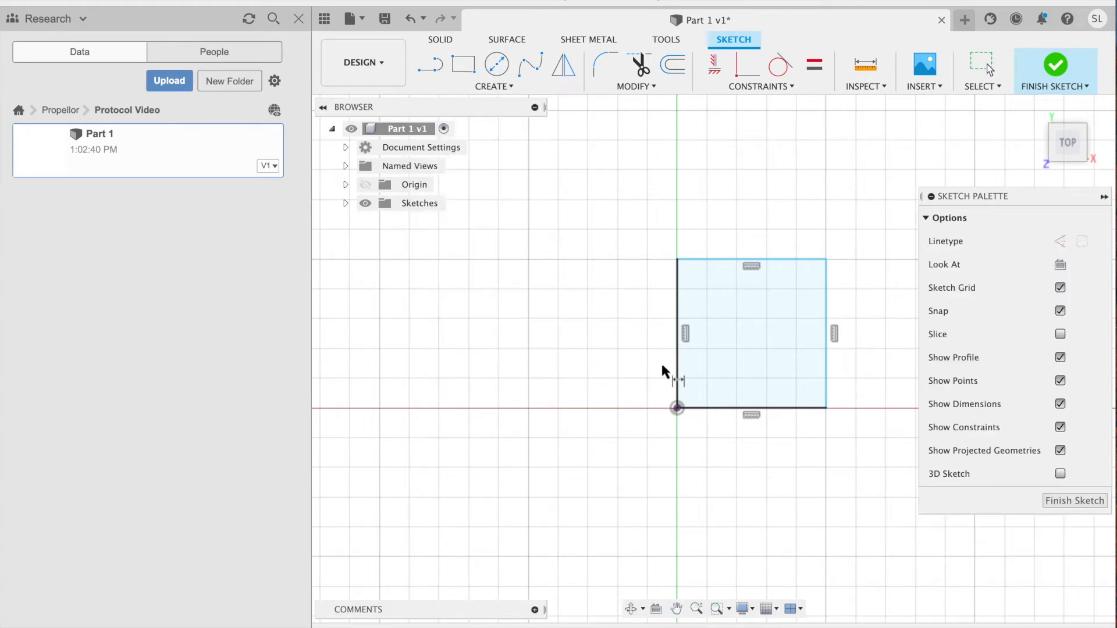
click(678, 370)
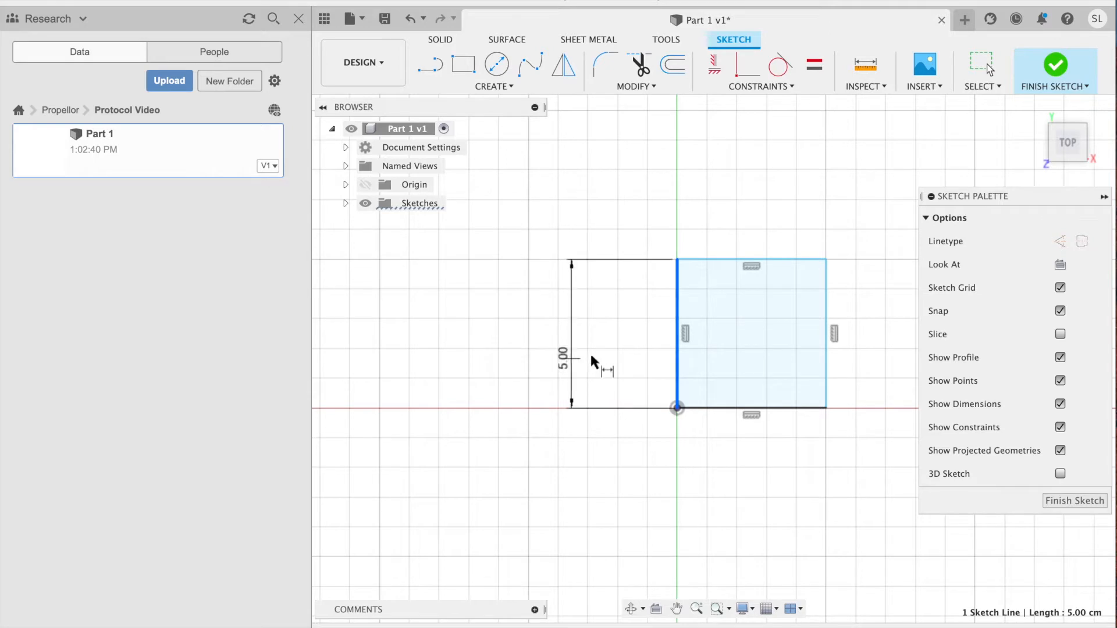
click(594, 360)
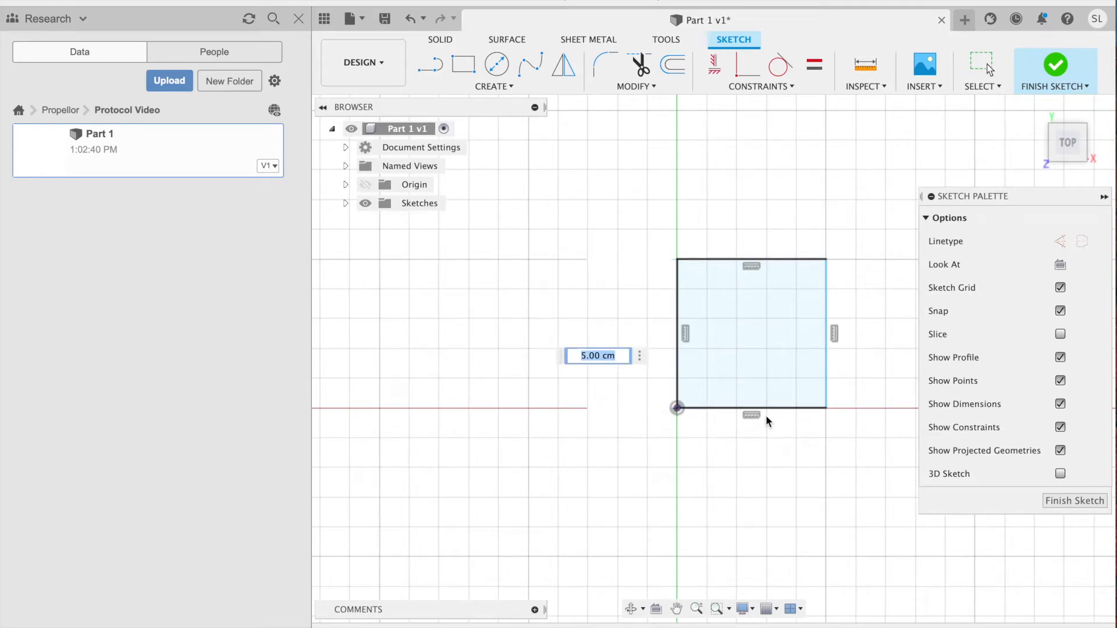
text(5)
key(Return)
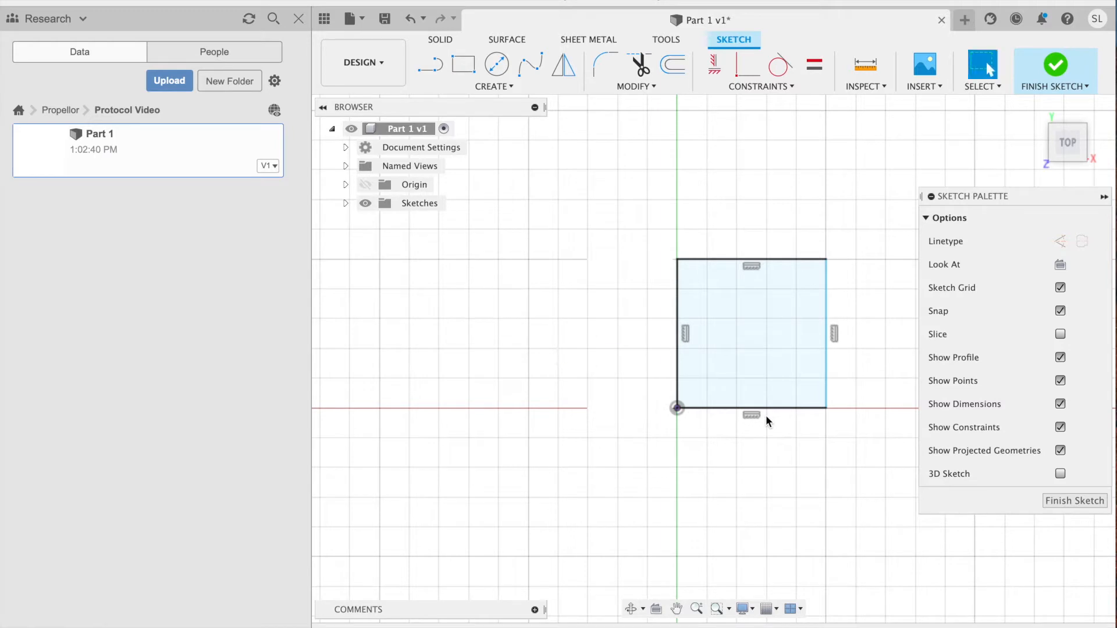
click(800, 409)
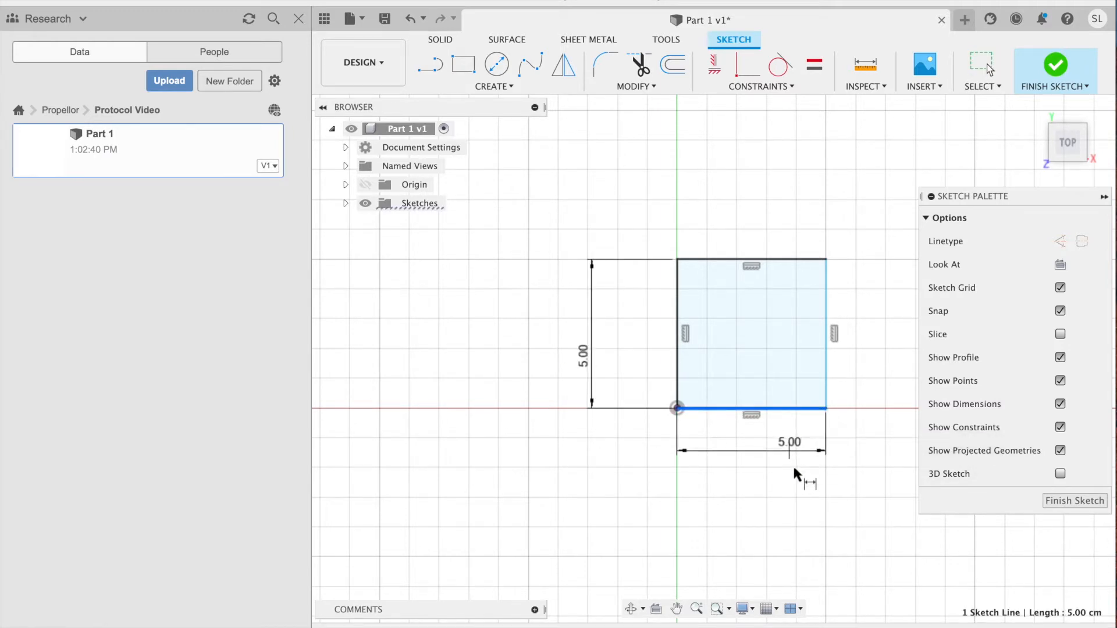
key(Return)
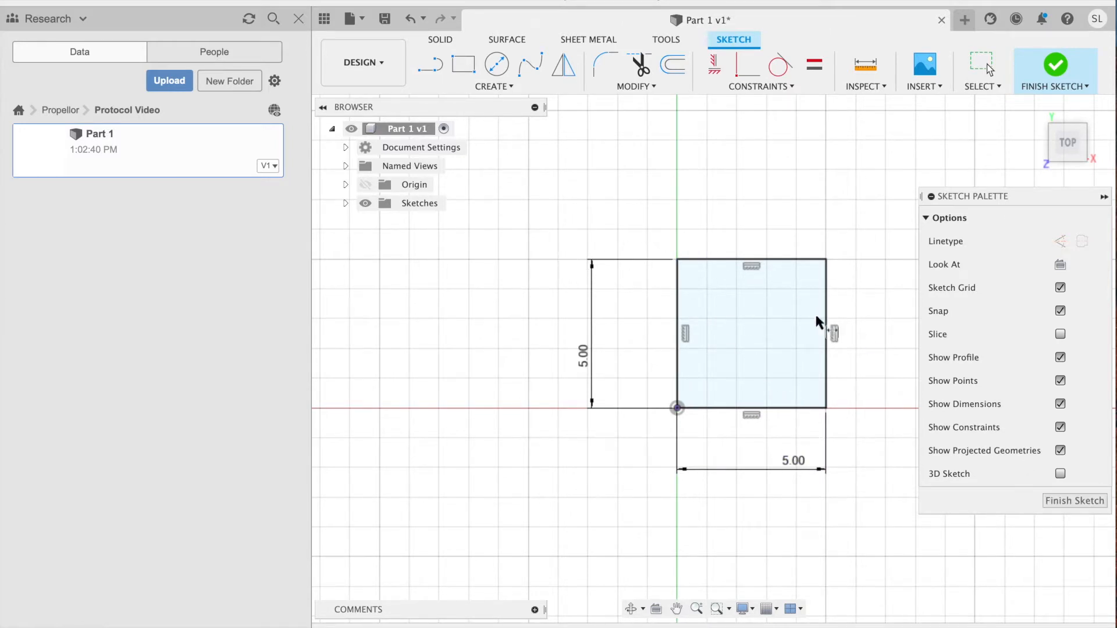
click(1067, 506)
Extrude the square profile 10 cm upward as a new body
mouse_move(975, 376)
middle_down()
mouse_move(860, 411)
mouse_move(890, 344)
mouse_move(765, 351)
mouse_move(870, 332)
mouse_move(893, 382)
mouse_move(839, 397)
mouse_move(805, 389)
mouse_move(805, 366)
mouse_move(900, 347)
mouse_move(867, 313)
mouse_move(834, 360)
mouse_move(859, 421)
middle_up()
scroll(838, 359, down, 3)
scroll(844, 335, up, 2)
scroll(866, 341, down, 2)
scroll(869, 341, up, 2)
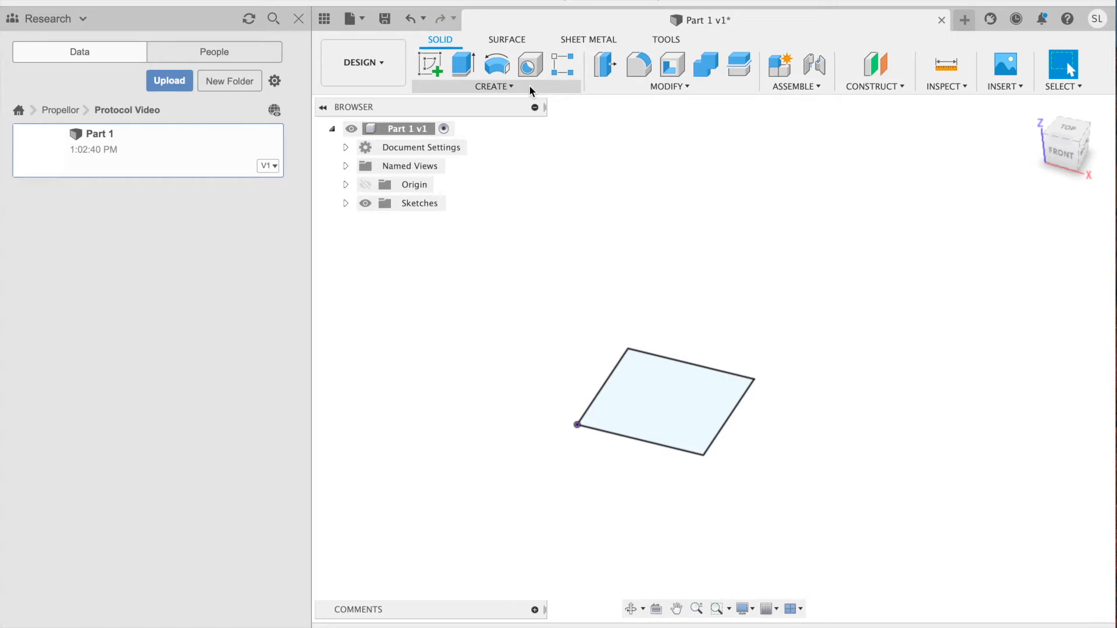
click(467, 72)
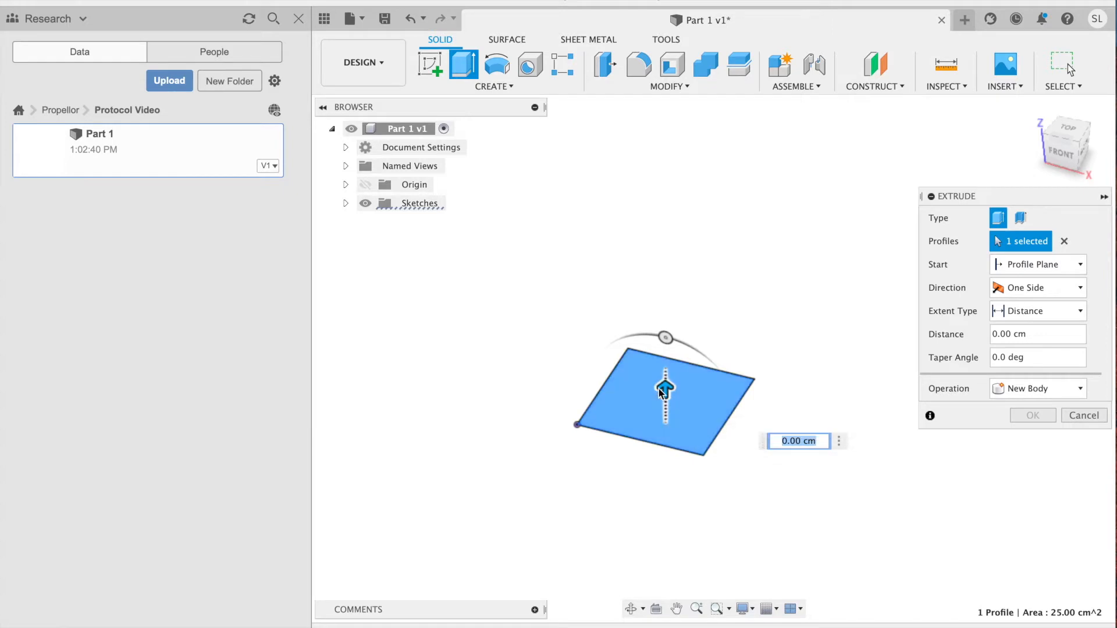
drag(662, 391, 664, 256)
shift+middle_drag(805, 508, 797, 466)
drag(667, 242, 665, 136)
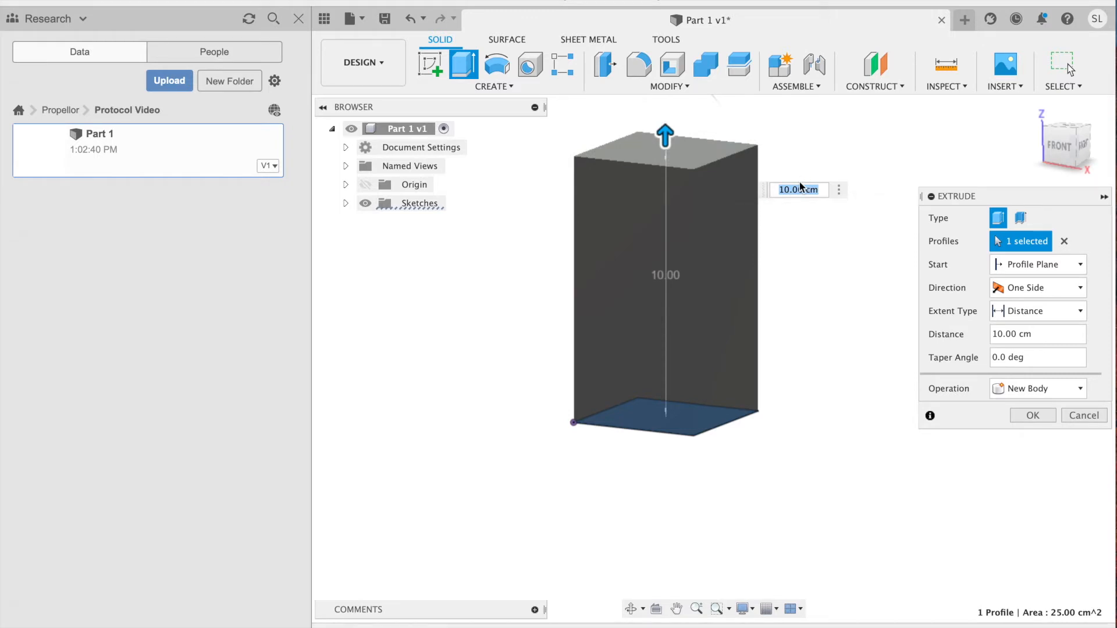
click(1033, 415)
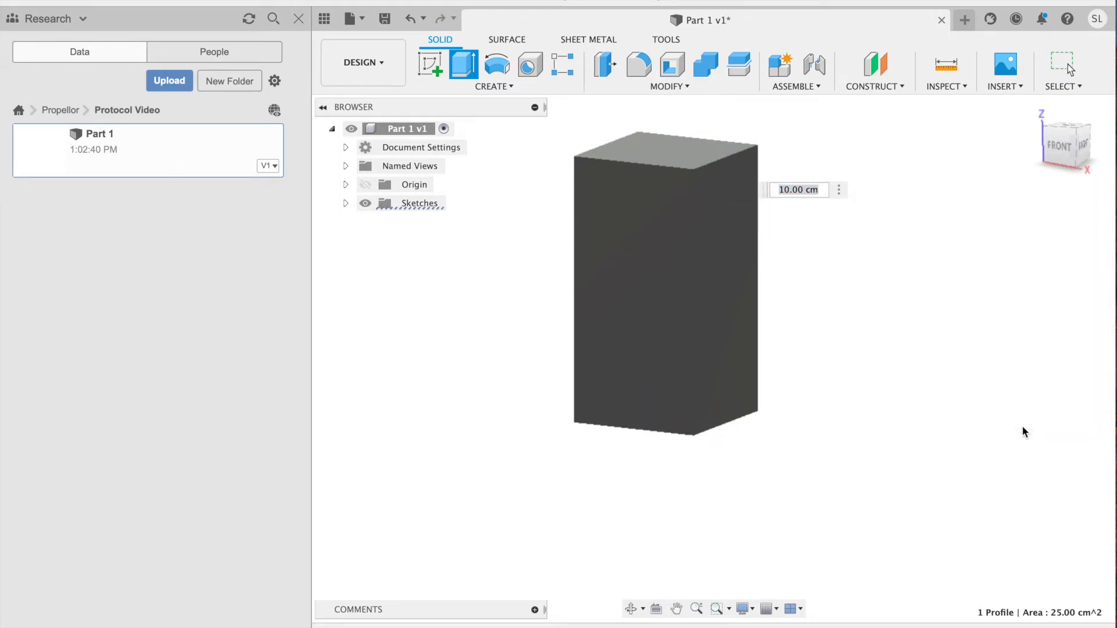
Start a sketch on the block's top face and draw a rectangle slightly inset from the face's edges
scroll(994, 461, down, 2)
shift+middle_drag(980, 320, 985, 374)
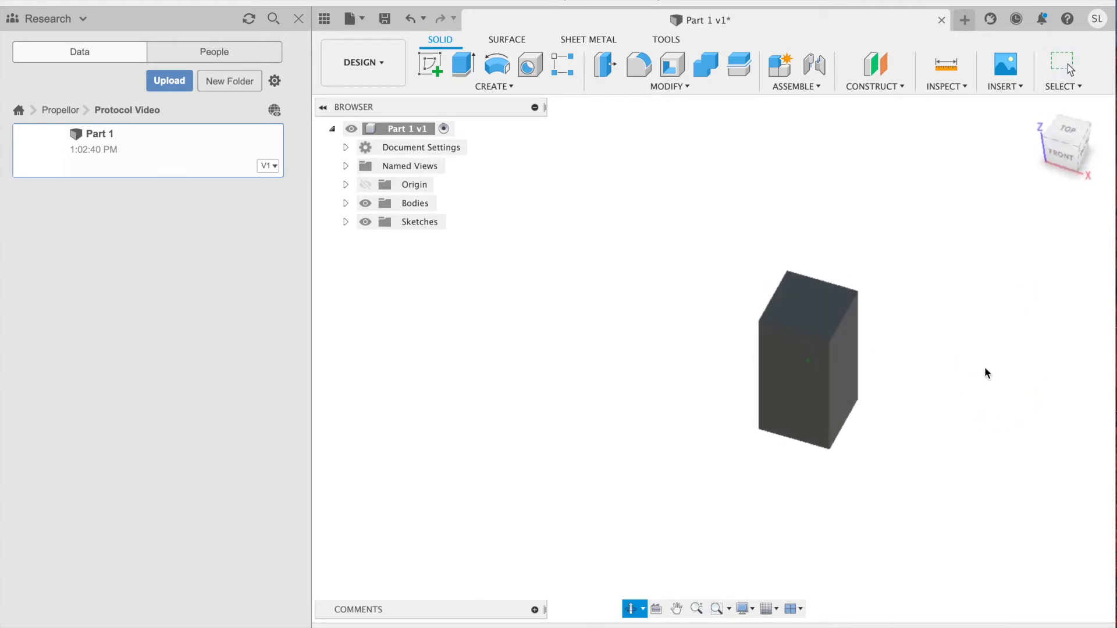
click(1069, 129)
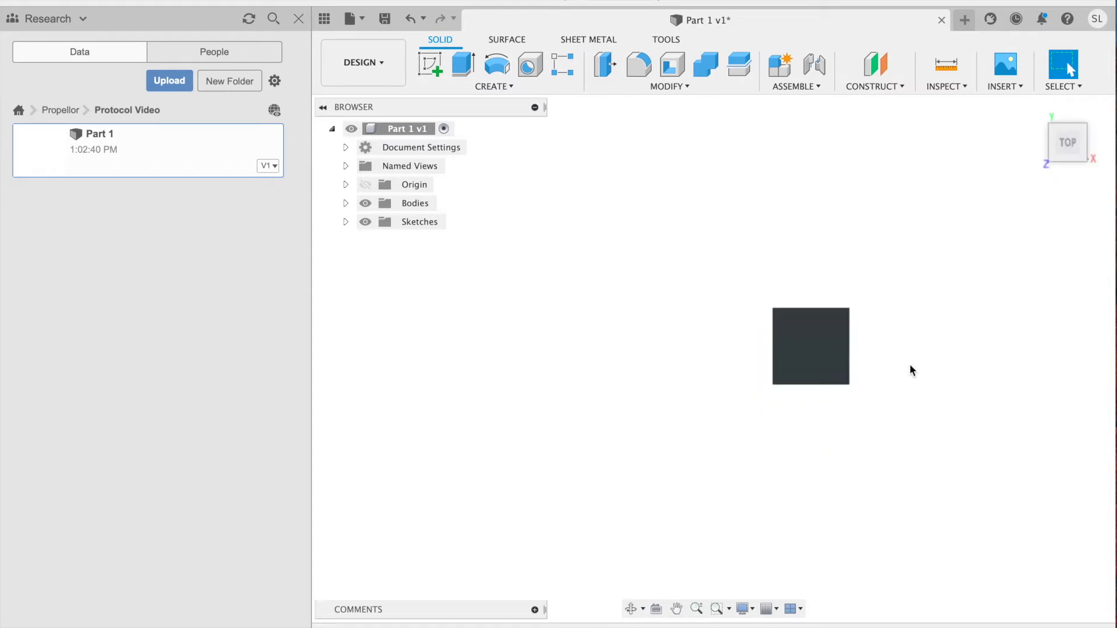
click(431, 65)
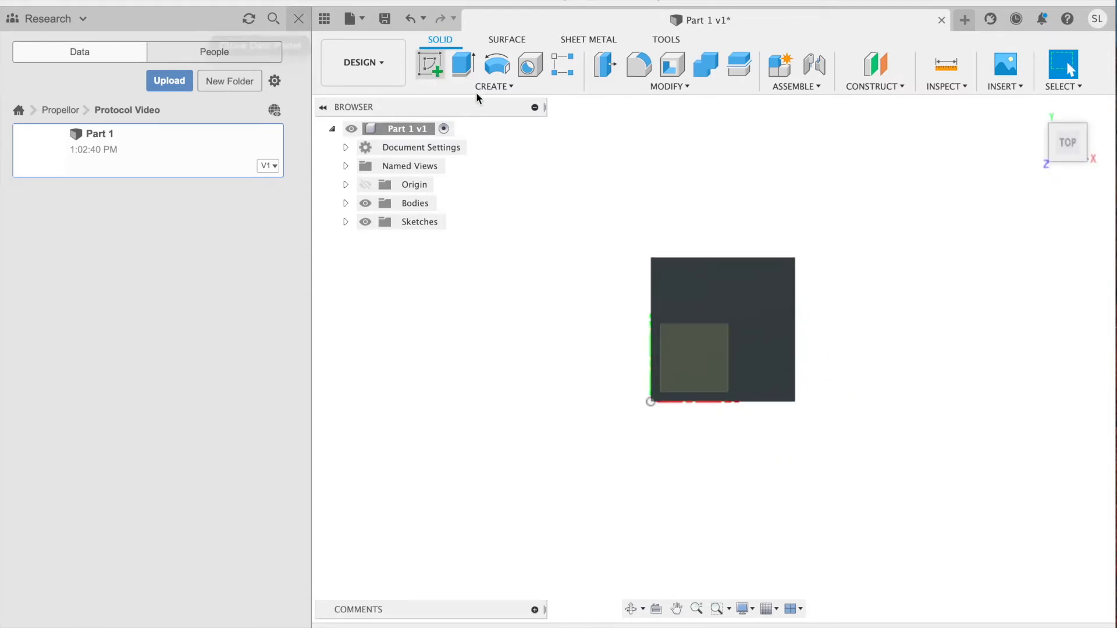
click(703, 310)
click(776, 309)
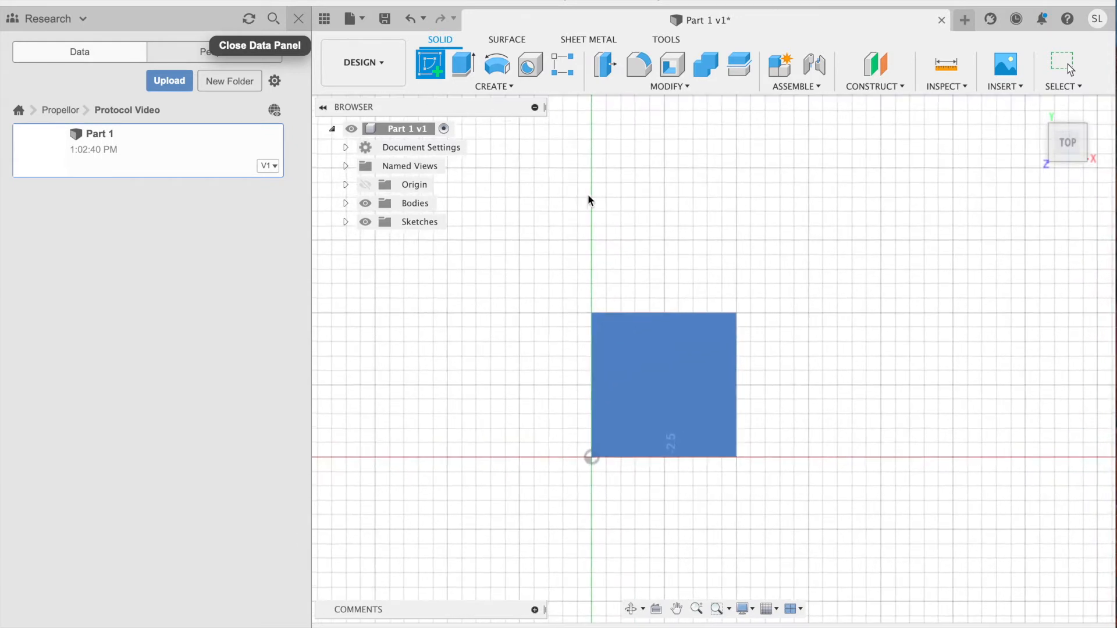
click(467, 65)
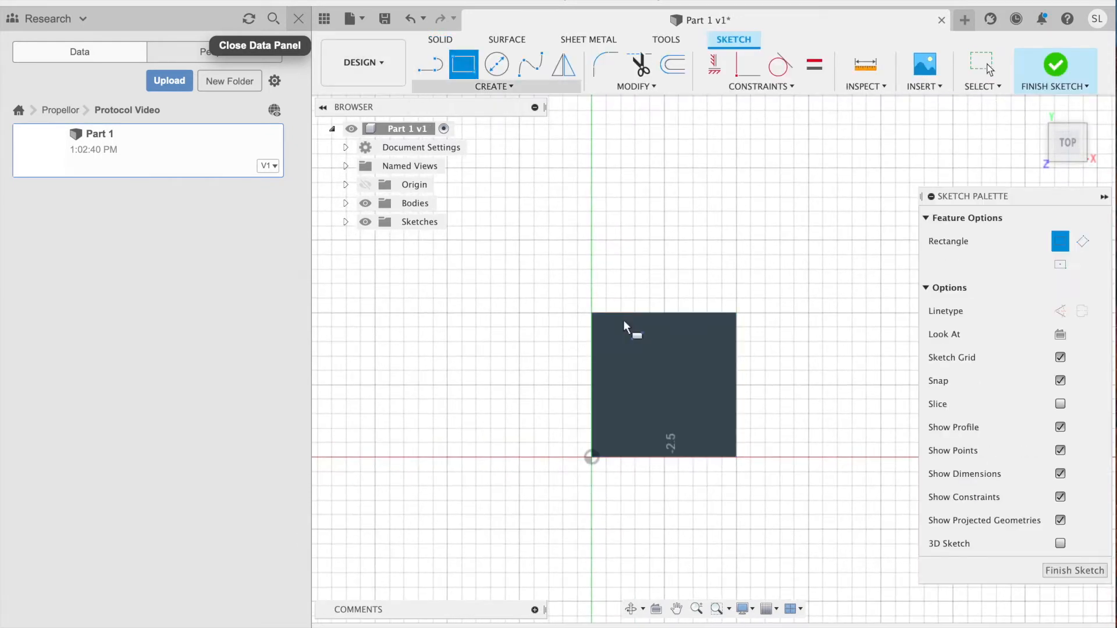
scroll(617, 339, up, 4)
click(597, 317)
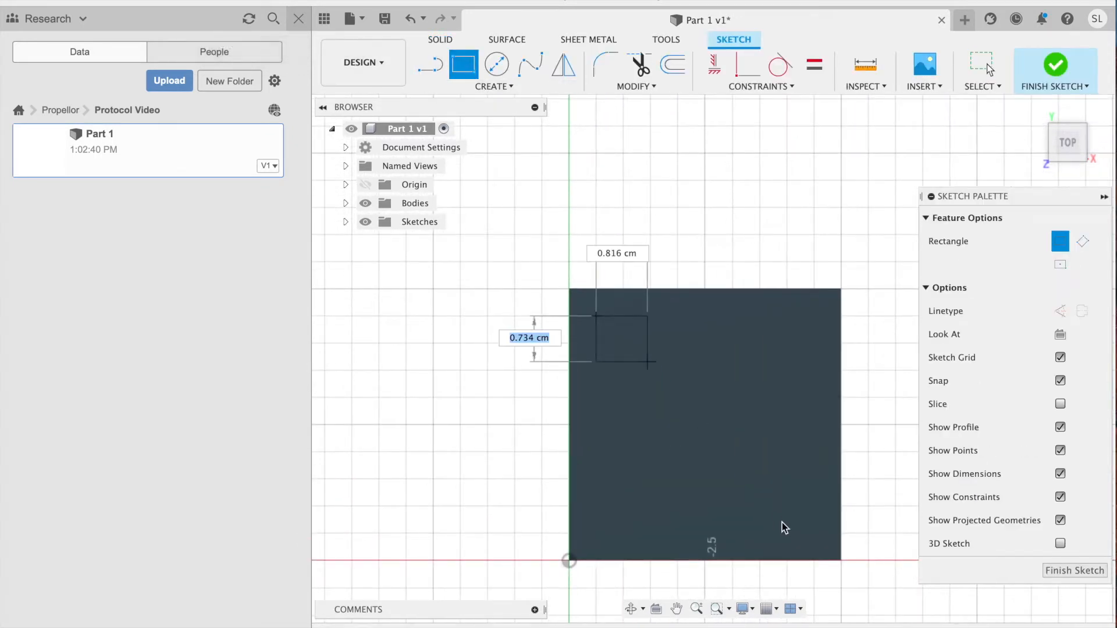
click(822, 539)
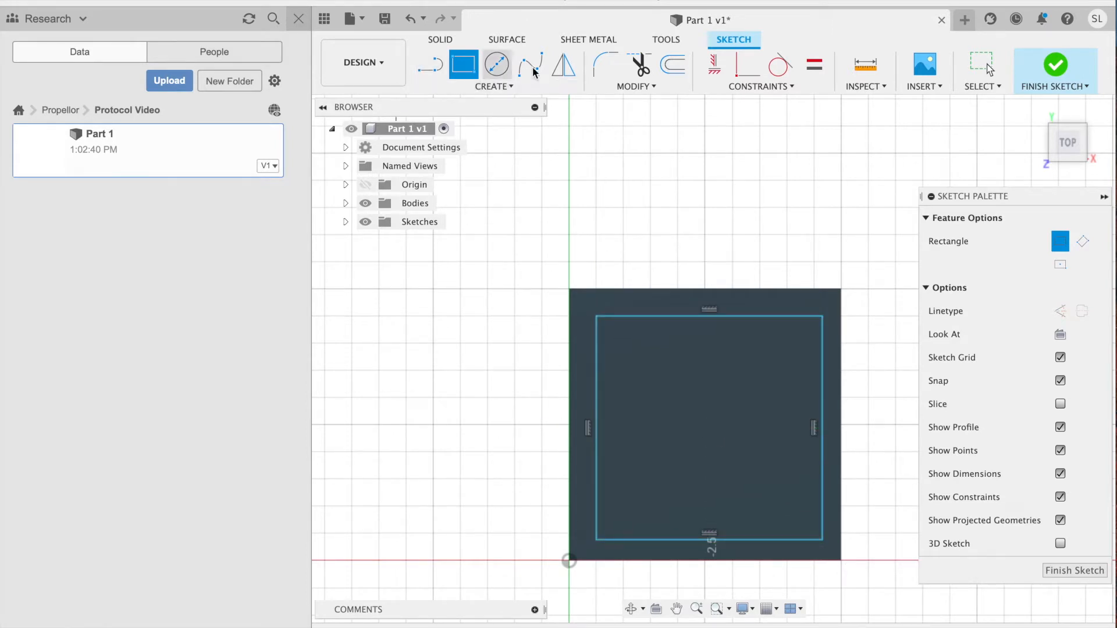
Dimension the gaps from the inner rectangle's upper and left sides to the matching face edges at 0.2 cm each
click(500, 87)
click(522, 368)
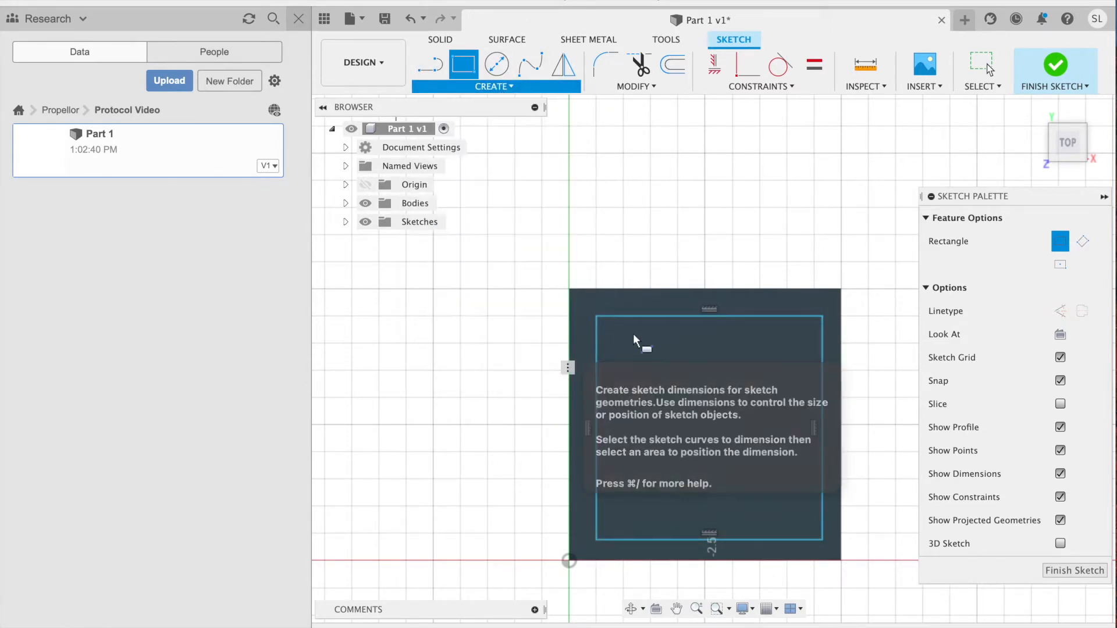
click(645, 317)
click(617, 289)
click(516, 297)
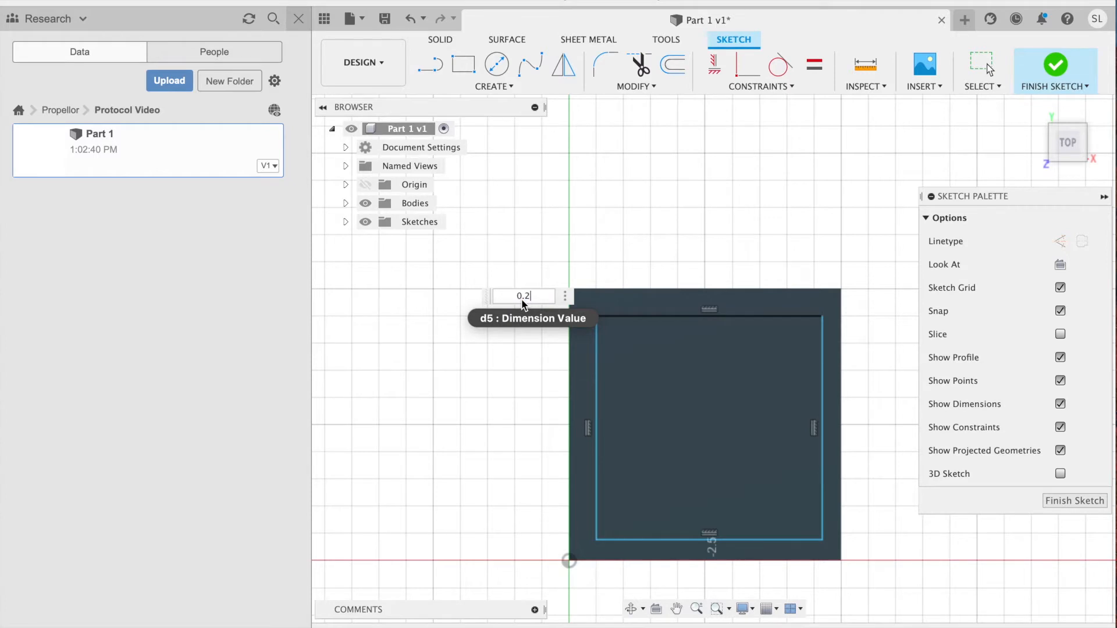
key(Return)
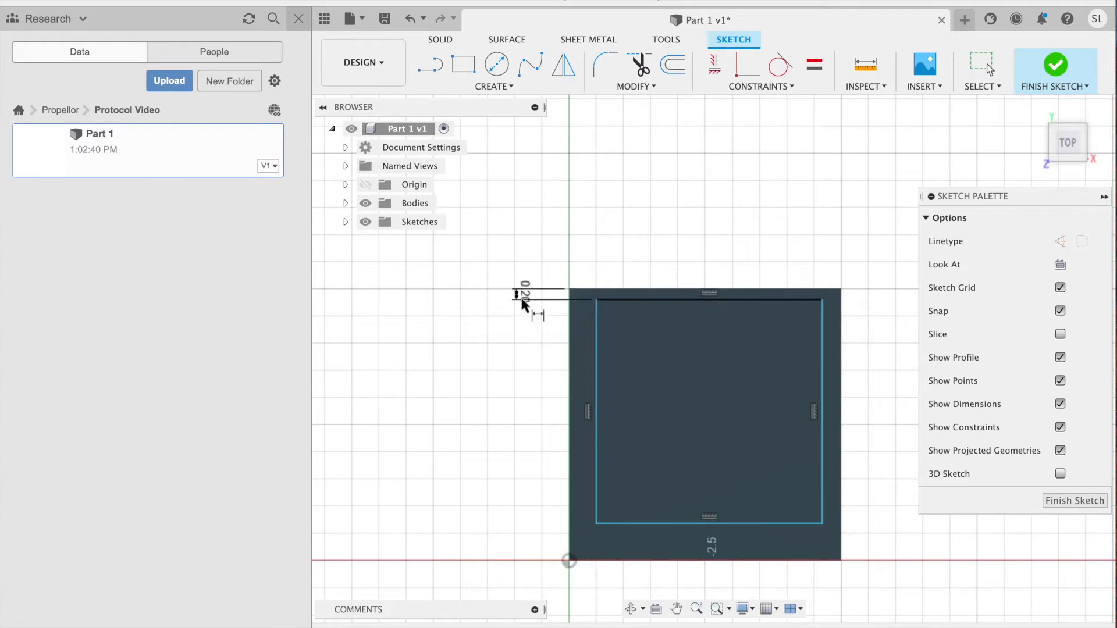
click(570, 499)
click(593, 498)
click(493, 513)
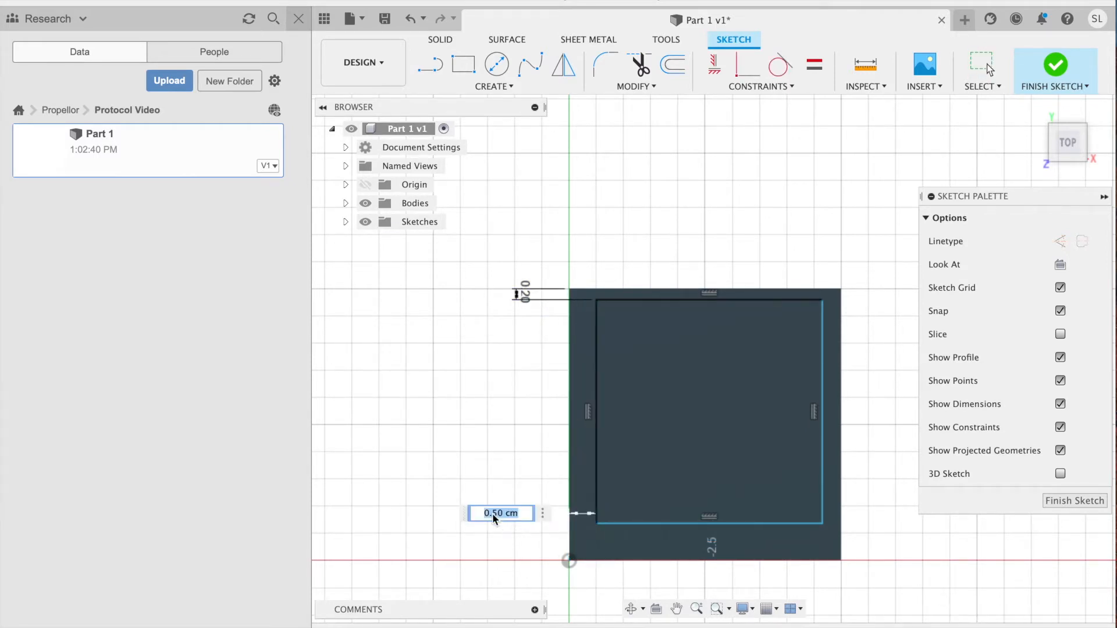
text(0.2)
key(Return)
Dimension the inner rectangle's lower and right gaps to the face edges at 0.2 cm each and finish the sketch
click(770, 525)
click(770, 562)
click(884, 562)
text(0.2)
key(Return)
click(806, 439)
click(842, 430)
click(814, 255)
text(0.2)
key(Return)
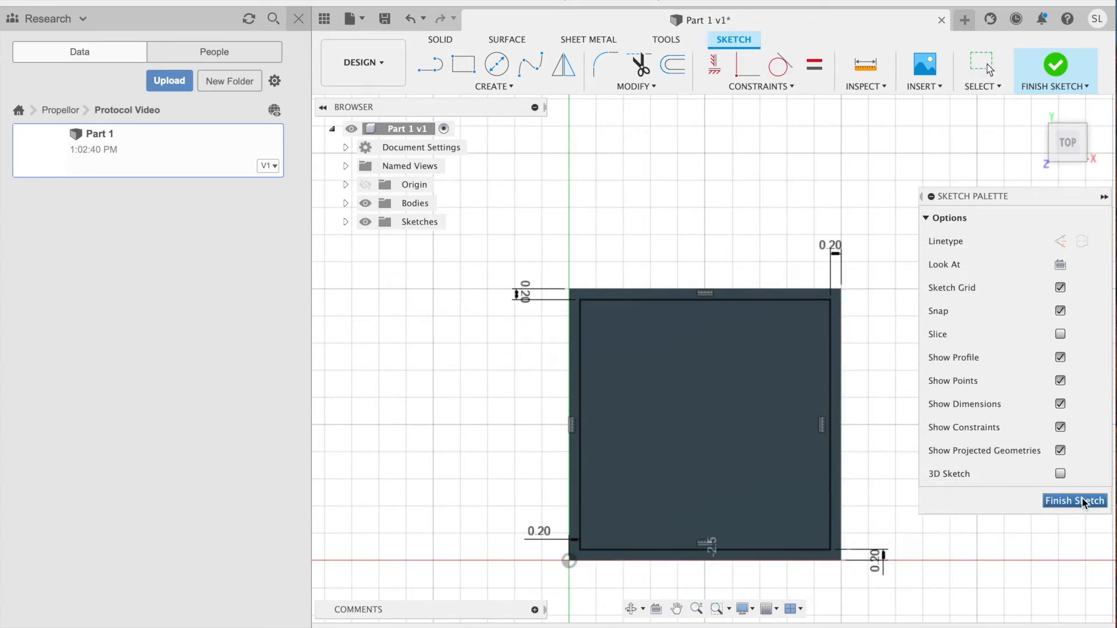
click(1083, 501)
Extrude the inner rectangle as a cut with a distance of -10 cm to hollow out the block
scroll(763, 261, down, 3)
mouse_move(800, 230)
shift+middle_down()
mouse_move(972, 380)
mouse_move(967, 359)
mouse_move(940, 358)
mouse_move(947, 349)
shift+middle_up()
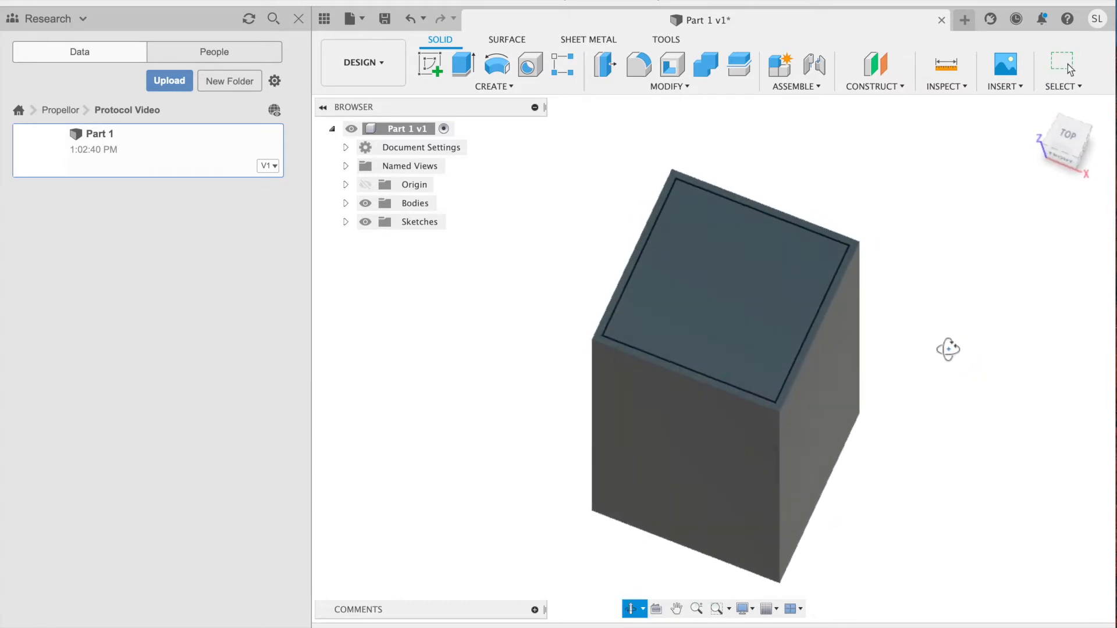
click(466, 64)
click(748, 277)
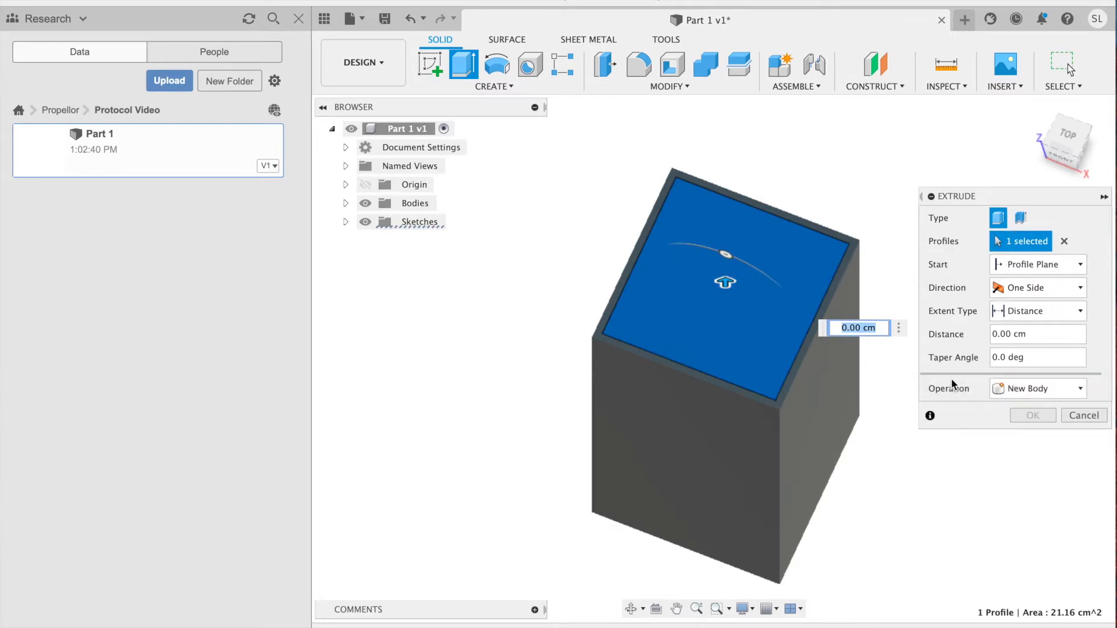
click(1018, 389)
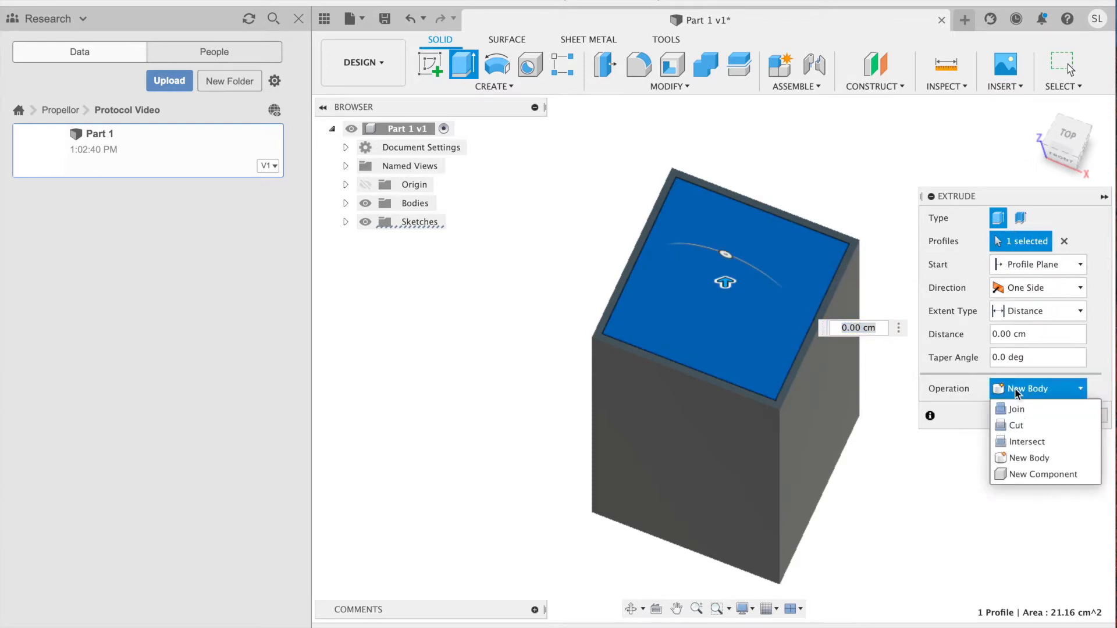
click(1019, 426)
shift+middle_drag(545, 173, 589, 212)
drag(734, 223, 726, 453)
shift+middle_drag(512, 302, 521, 266)
drag(732, 475, 738, 594)
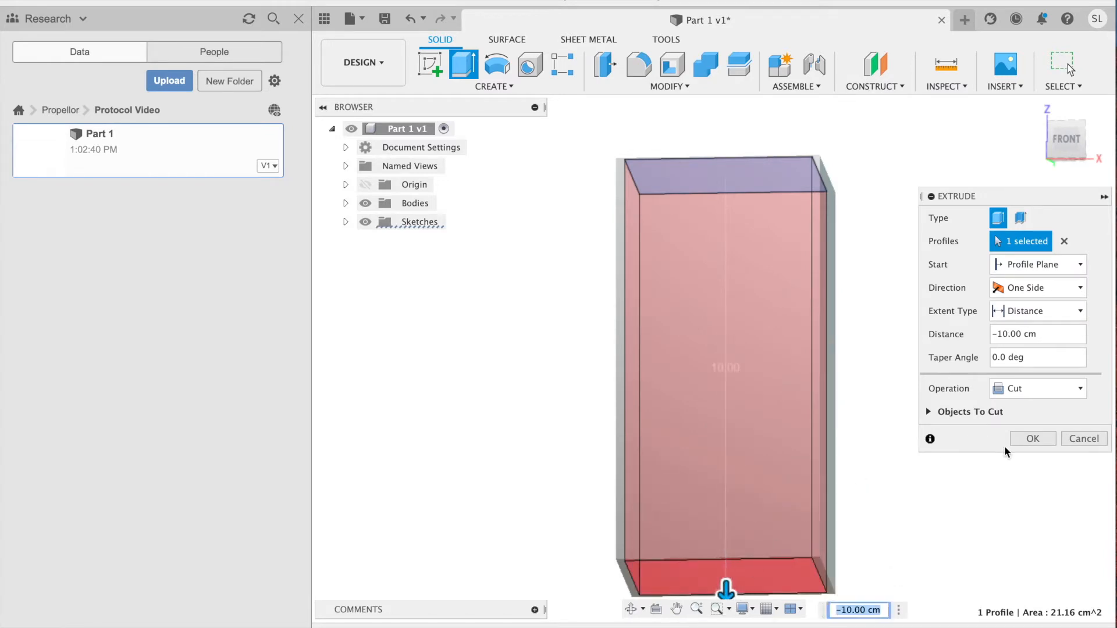
click(1025, 439)
shift+middle_drag(853, 306, 951, 251)
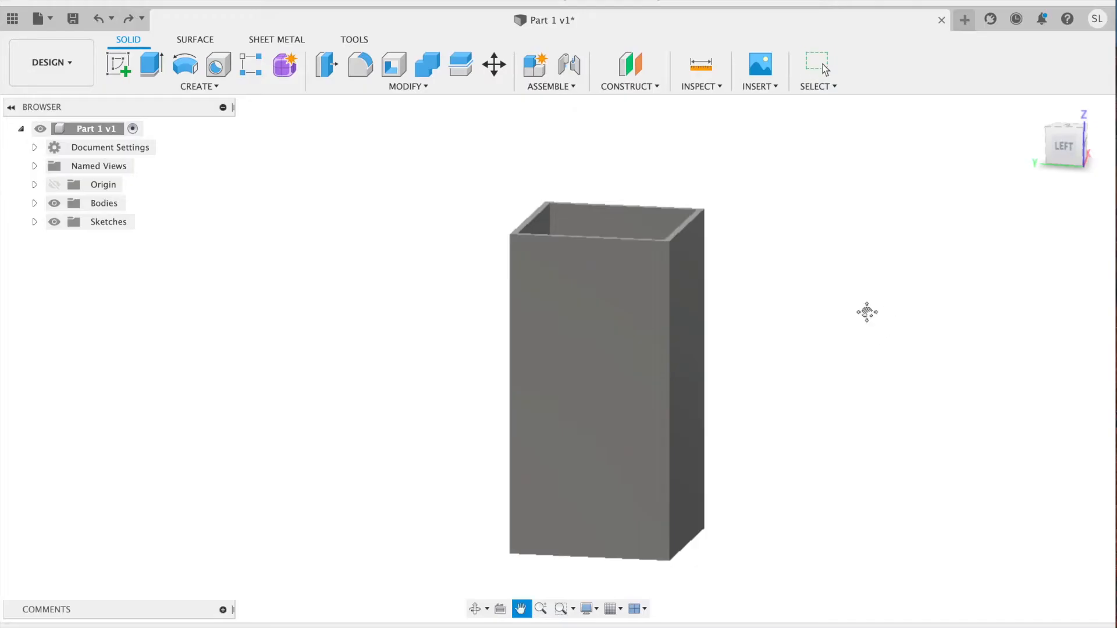
middle_drag(868, 312, 779, 298)
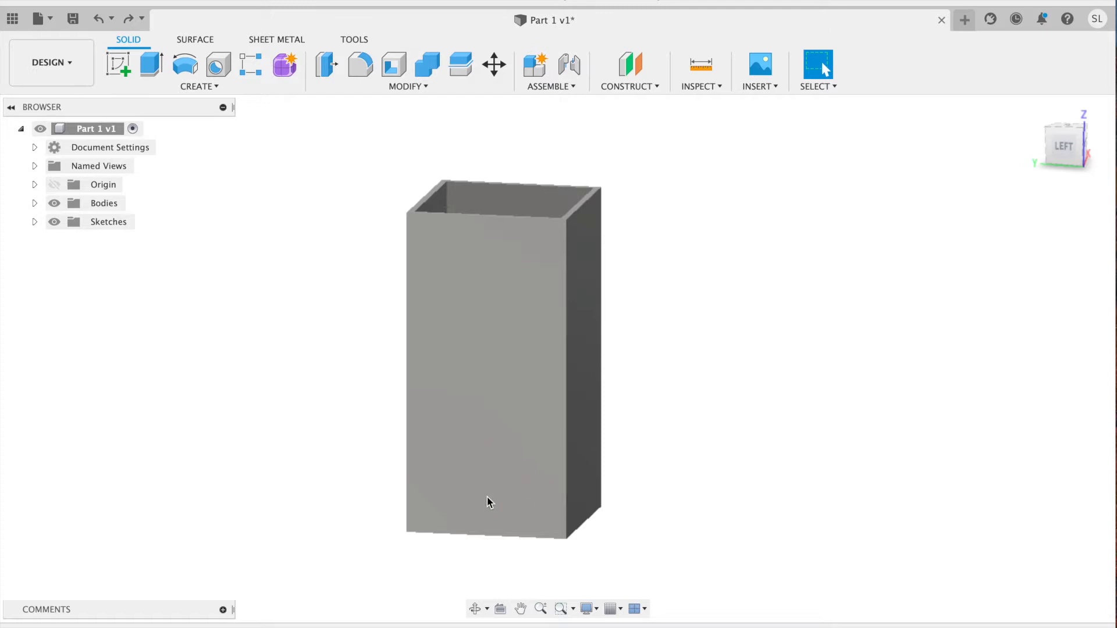
Start a sketch on the tube's left face and draw a 0.7 cm diameter circle near the face's upper edge
click(127, 73)
click(490, 286)
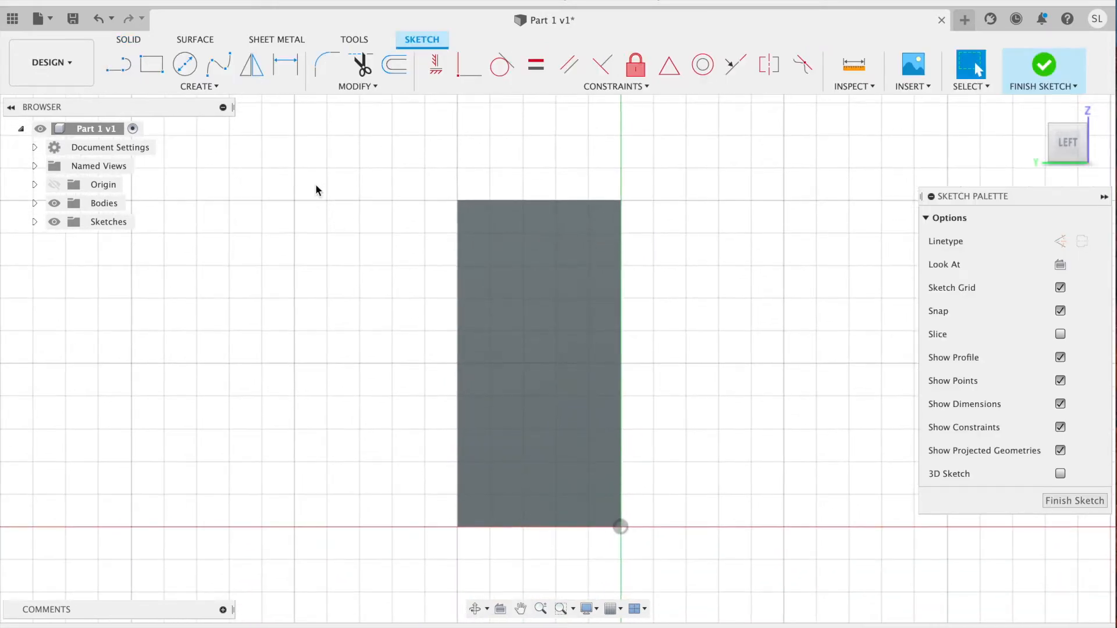
click(196, 64)
scroll(515, 245, up, 8)
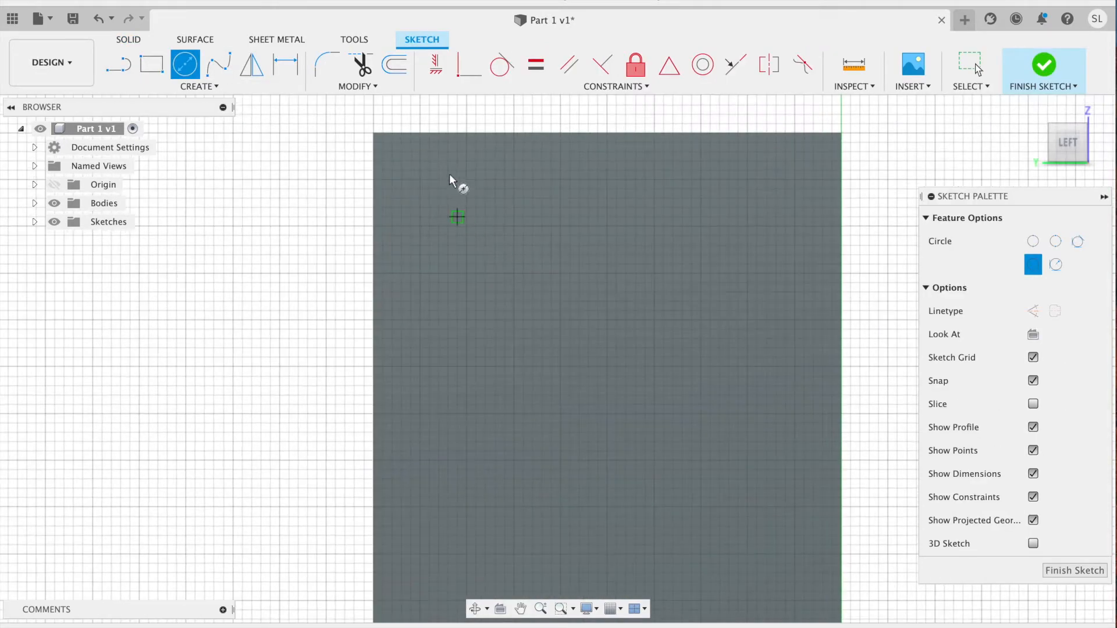
click(533, 207)
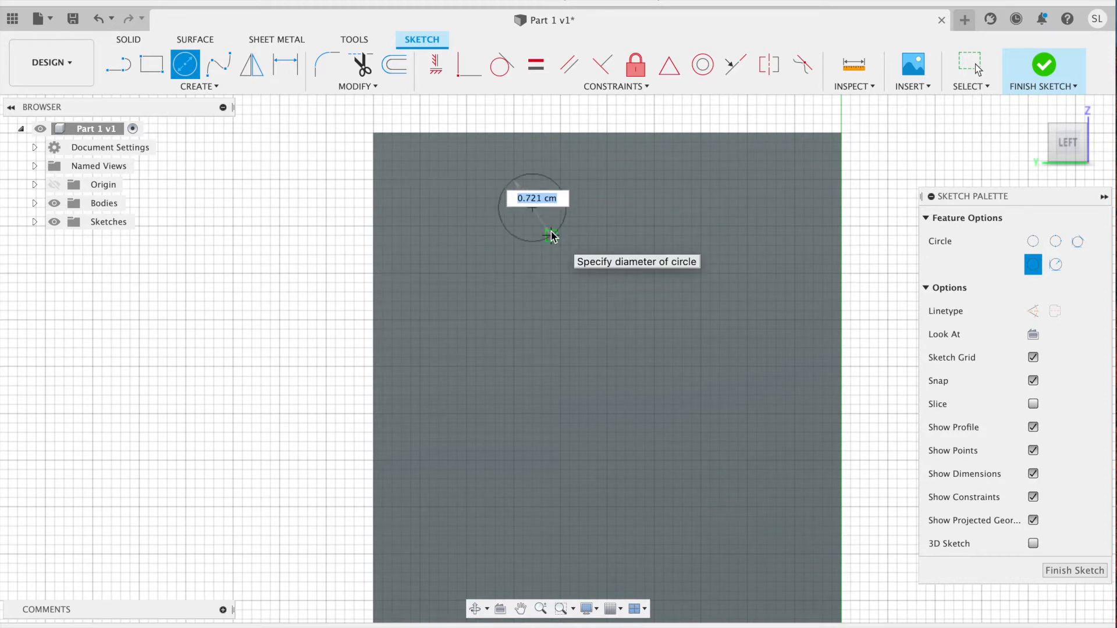
key(Return)
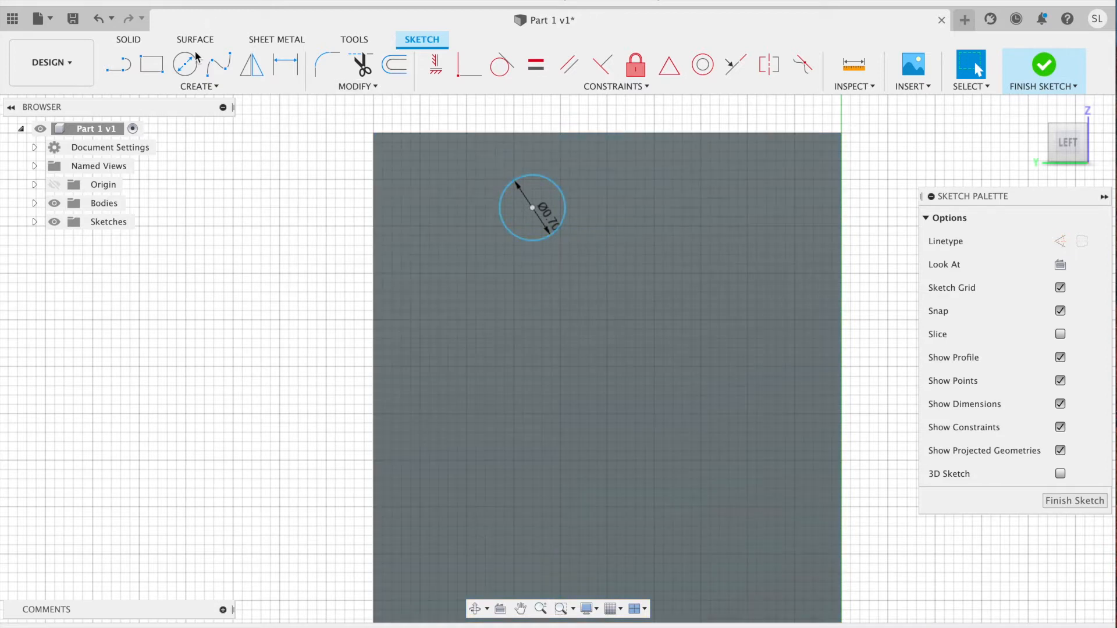
Dimension the circle's center at 2.5 cm from the face's left vertical edge and finish the sketch
shift+middle_drag(280, 220, 519, 271)
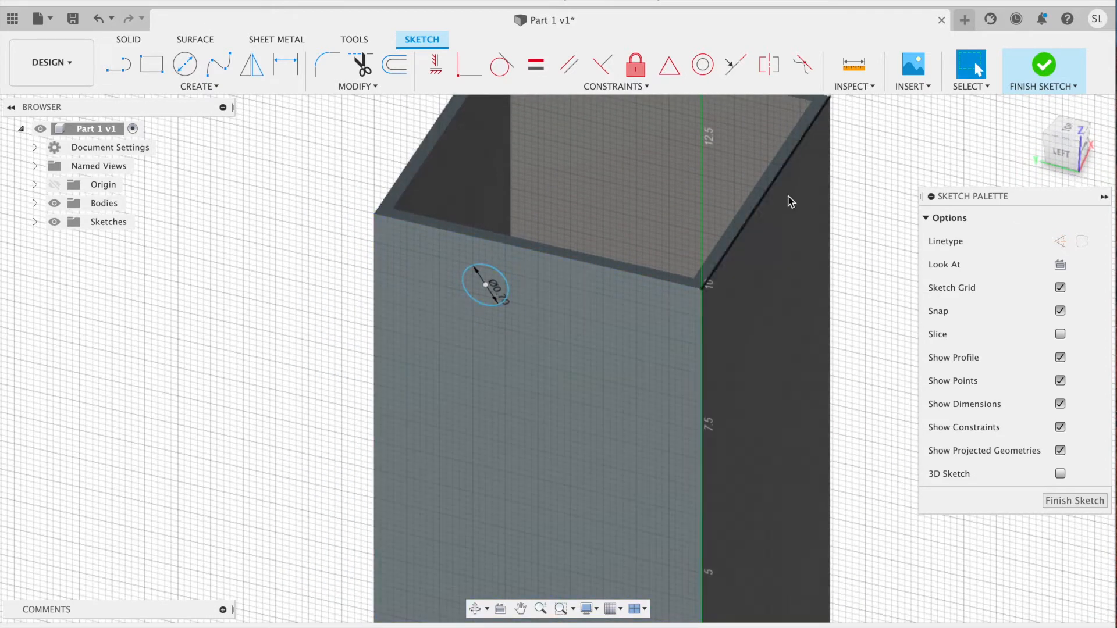
middle_drag(362, 188, 373, 421)
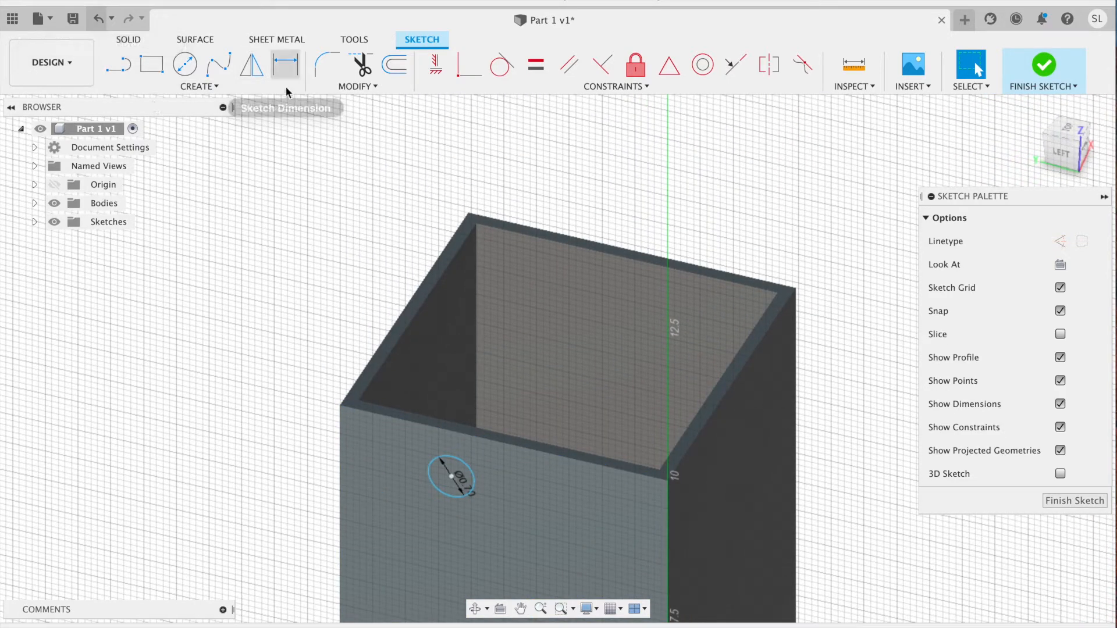
shift+middle_drag(242, 273, 349, 398)
scroll(343, 404, up, 5)
key(d)
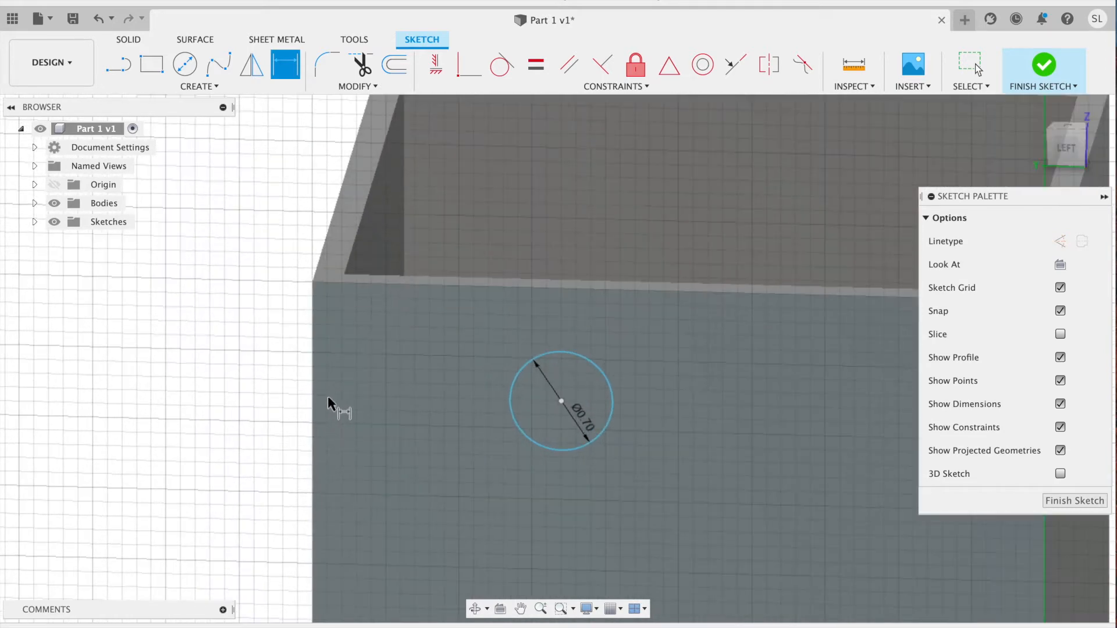
click(313, 384)
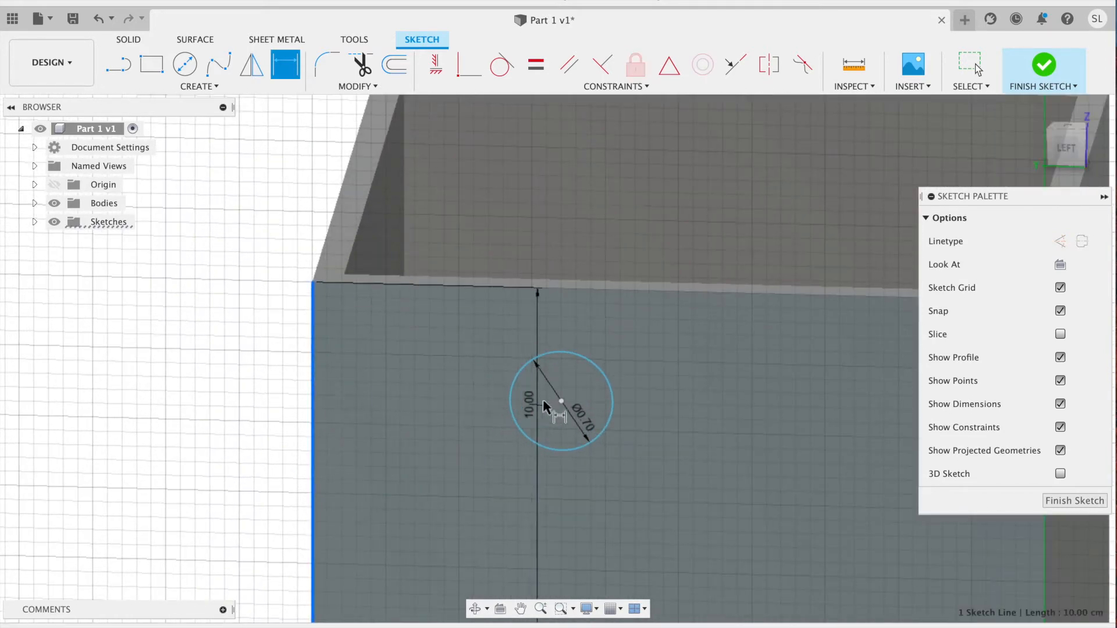
click(561, 401)
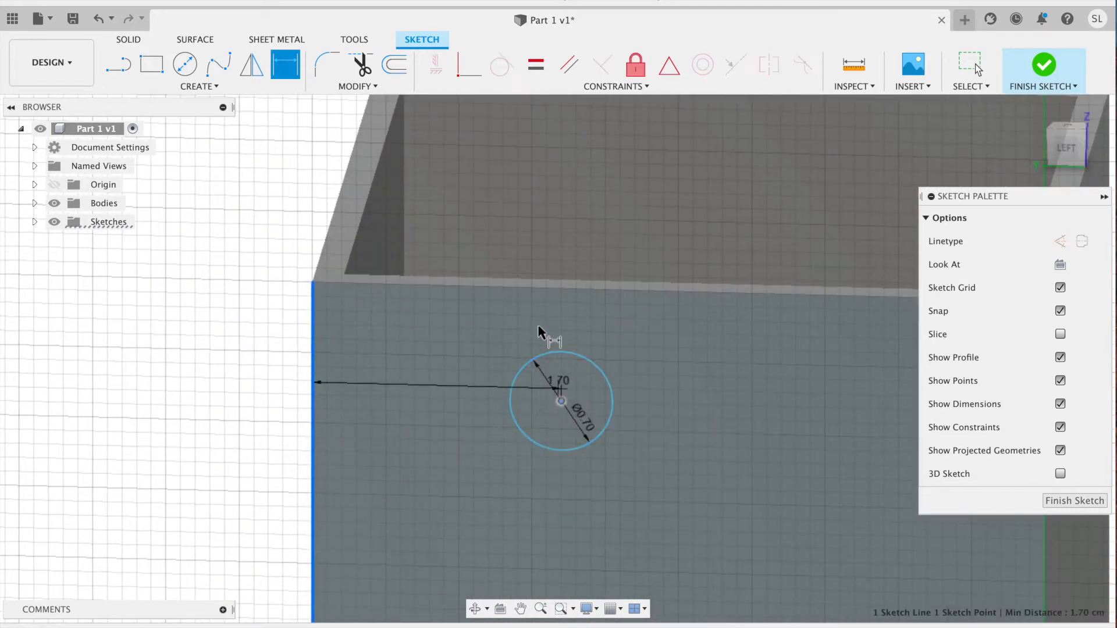
click(482, 210)
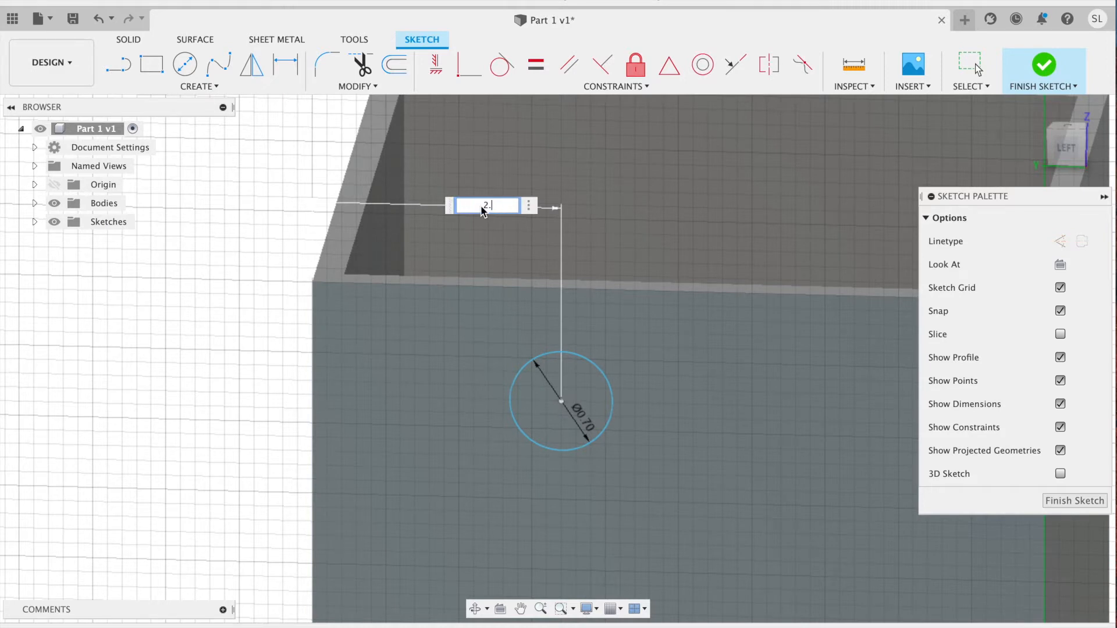
text(2.5)
key(Return)
scroll(186, 315, down, 3)
shift+middle_drag(187, 319, 602, 294)
scroll(371, 229, up, 2)
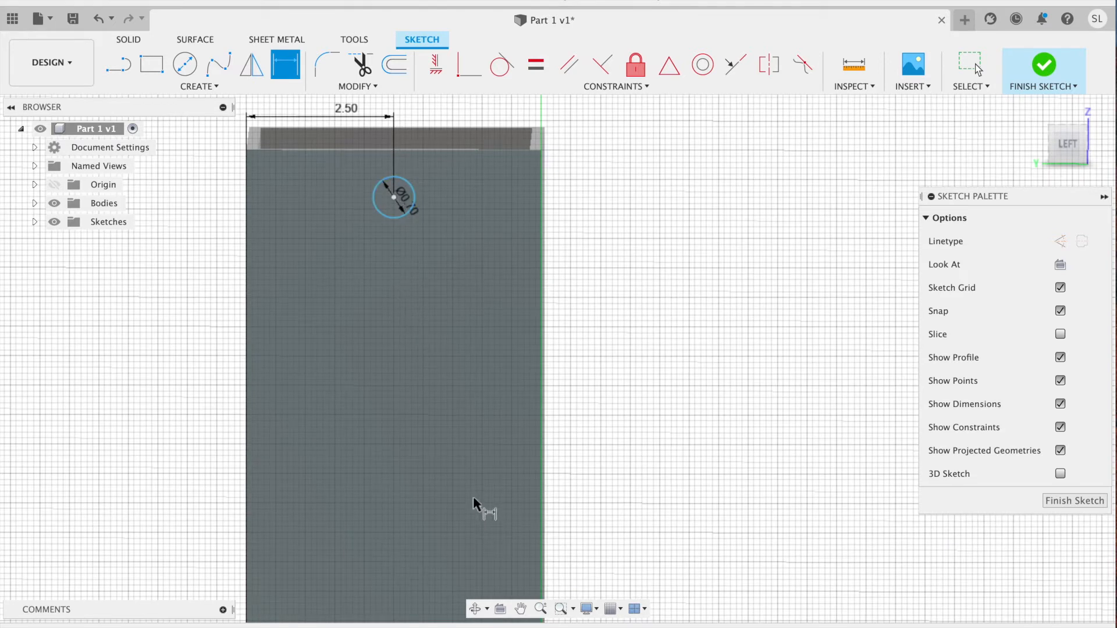
click(1067, 504)
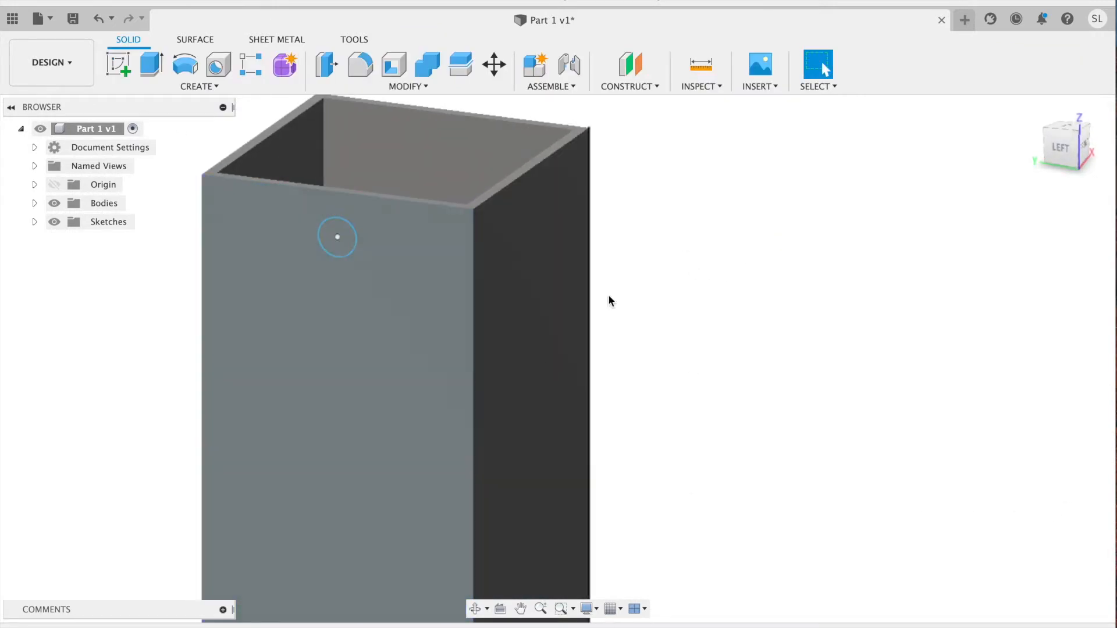
Start an Extrude of the circle profile with the direction set to Symmetric
click(152, 71)
click(341, 249)
shift+middle_drag(738, 199, 961, 269)
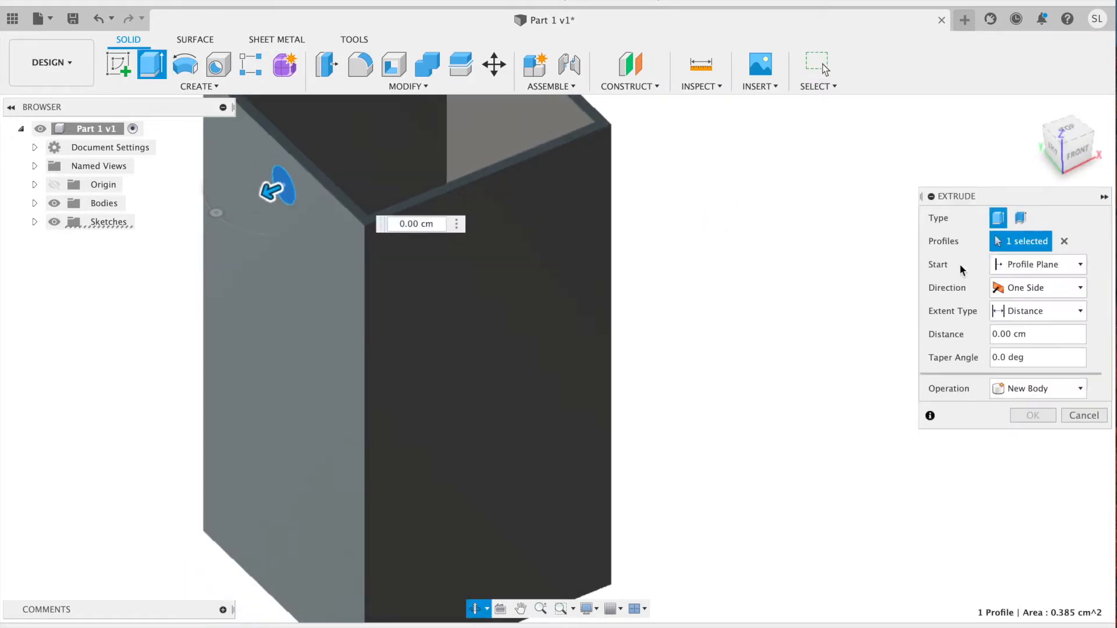
click(1027, 289)
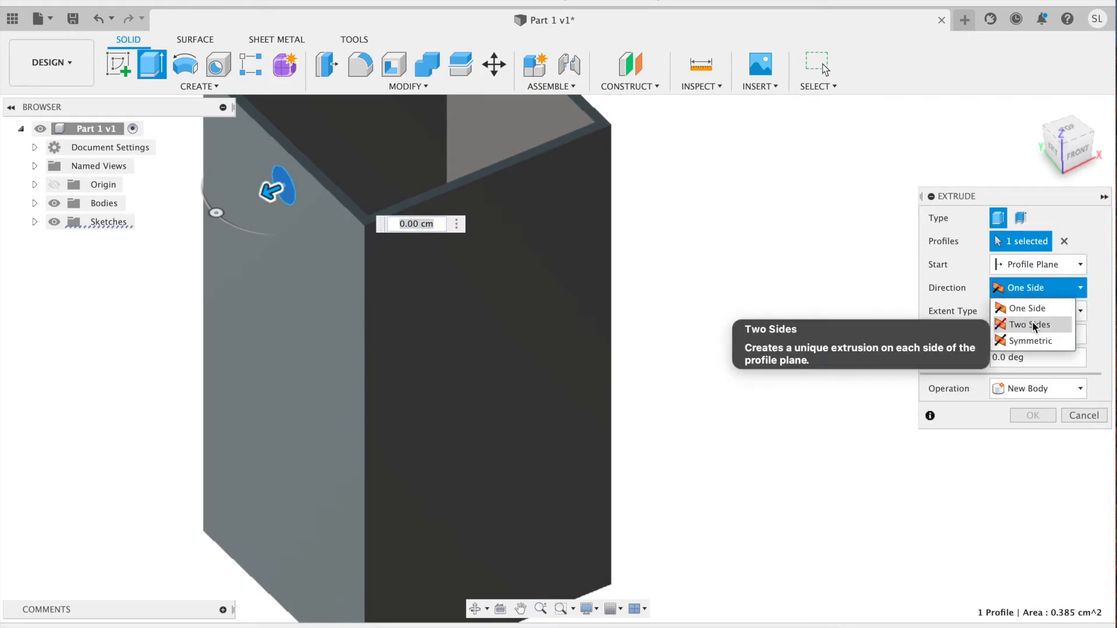
click(1041, 341)
shift+middle_drag(846, 174, 756, 174)
middle_drag(818, 191, 863, 374)
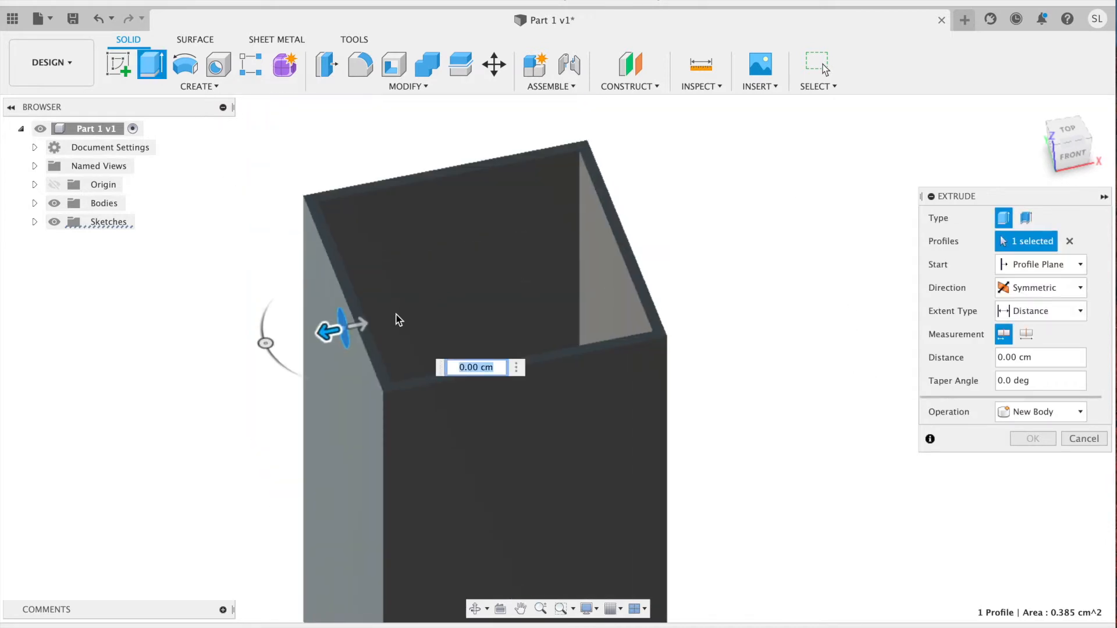
Set the circle's symmetric extrusion to 0.70 cm and create it as a new body
drag(318, 332, 287, 337)
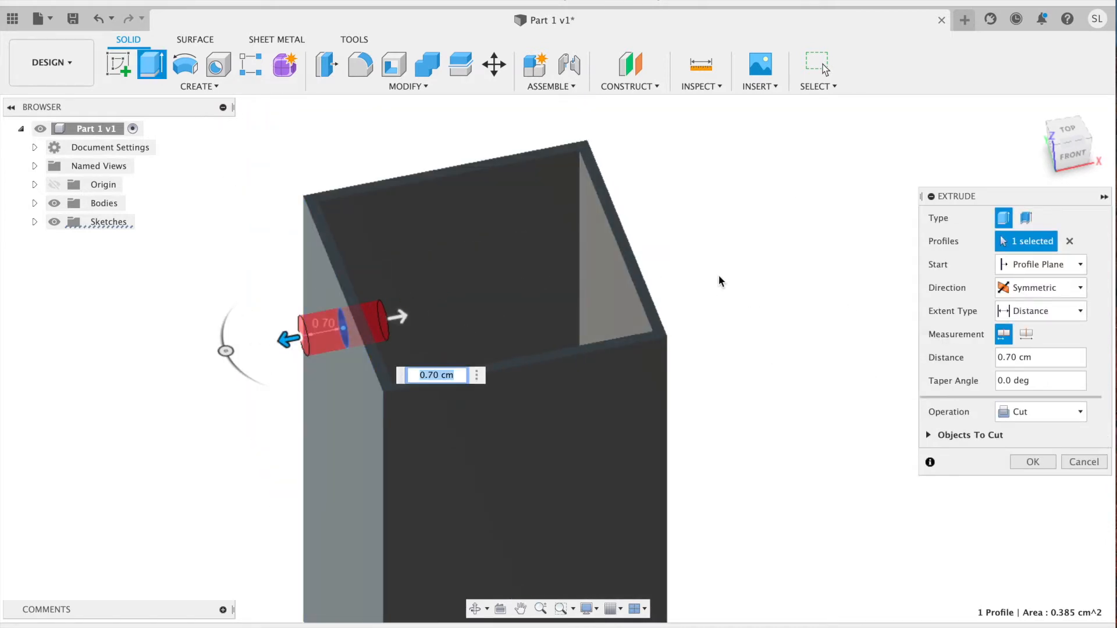
click(1022, 412)
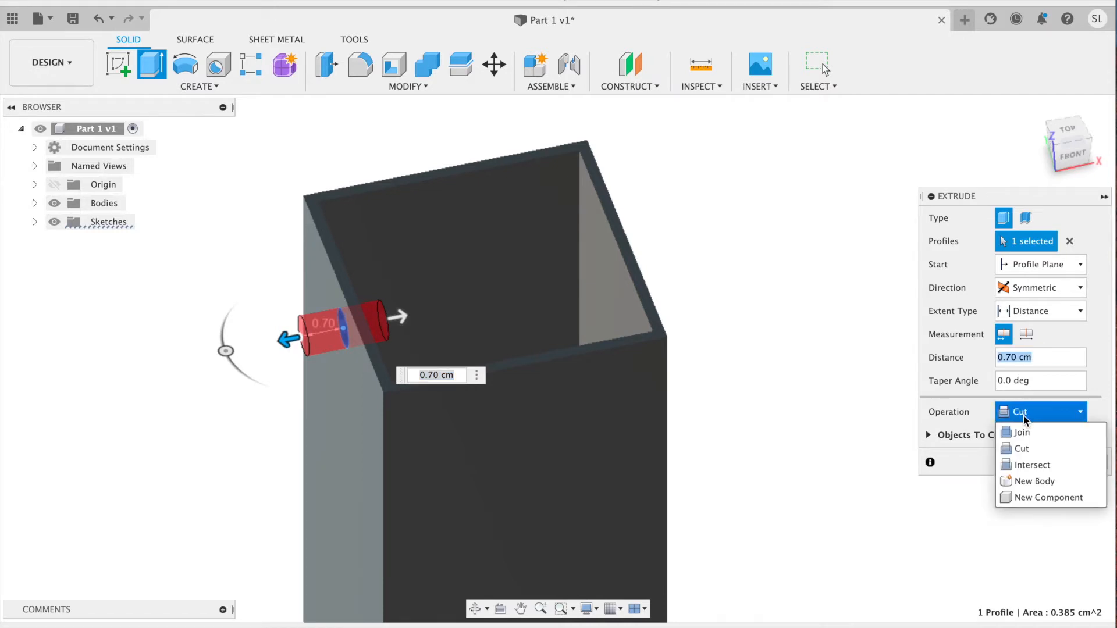
click(1020, 486)
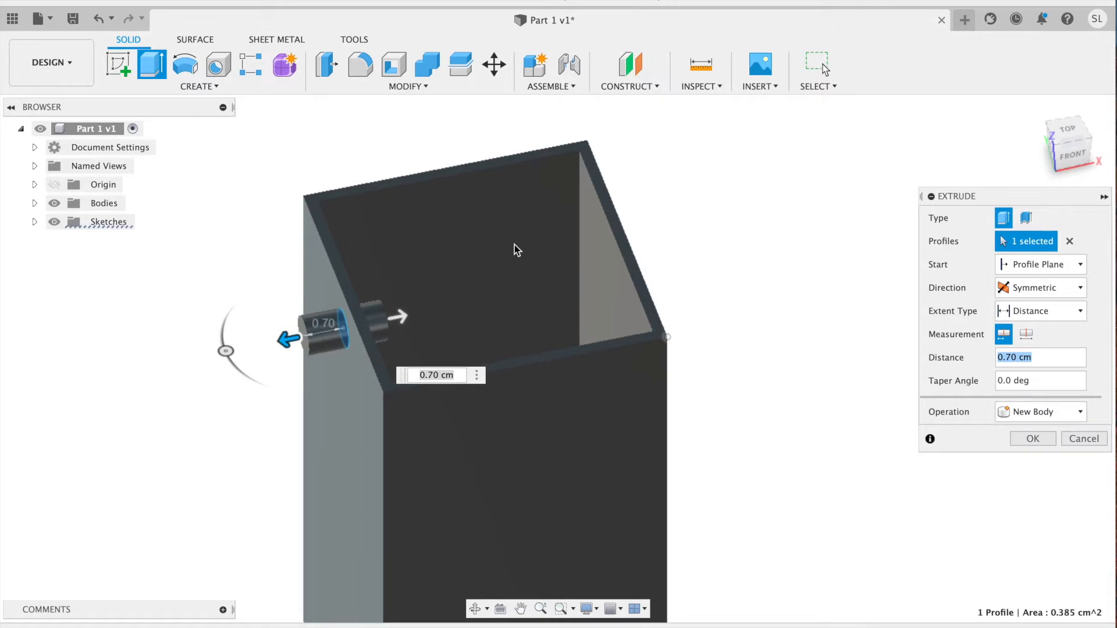
shift+middle_drag(815, 243, 843, 212)
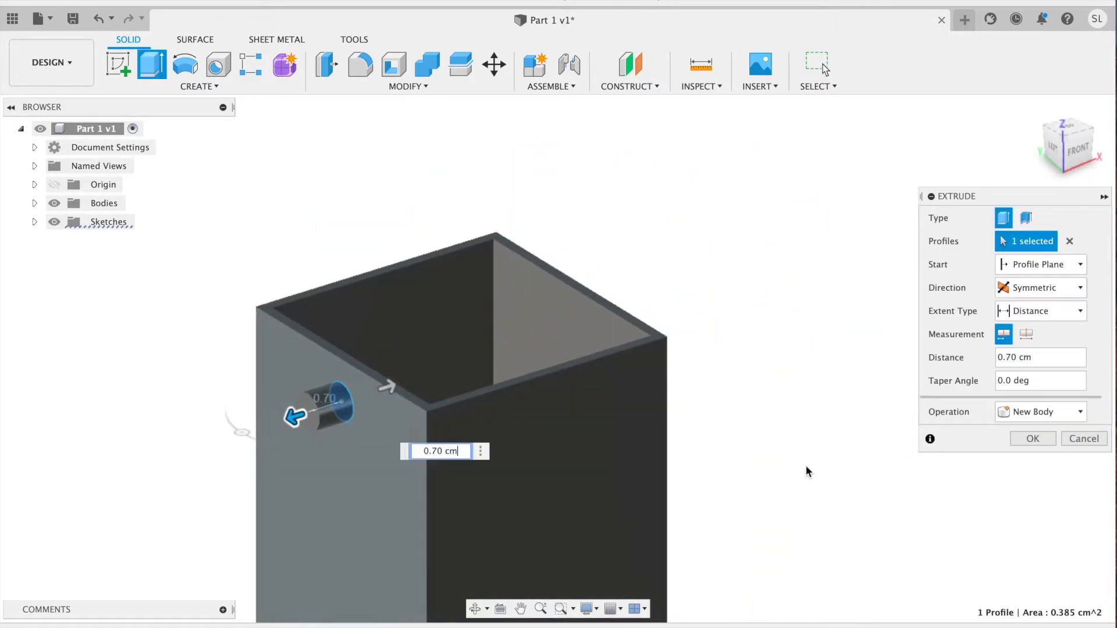
scroll(806, 468, up, 2)
click(1039, 438)
mouse_move(813, 209)
shift+middle_down()
mouse_move(728, 249)
mouse_move(808, 221)
mouse_move(825, 228)
shift+middle_up()
scroll(826, 229, down, 2)
mouse_move(873, 256)
middle_down()
mouse_move(885, 242)
mouse_move(888, 254)
middle_up()
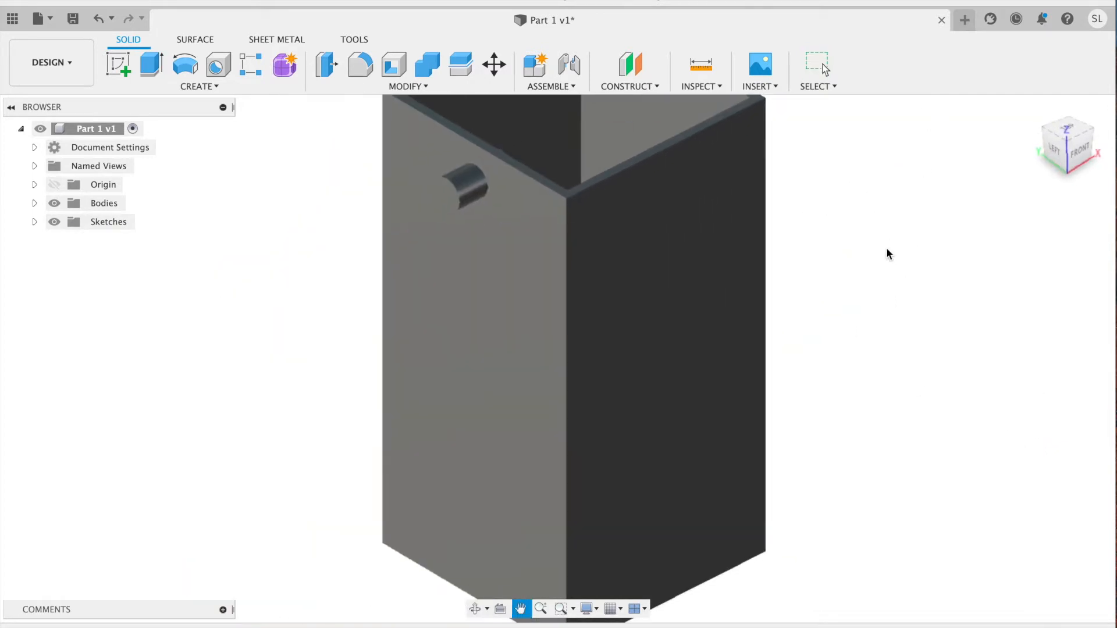
Start a Rectangular Pattern of the small cylinder body with the vertical Z axis as its direction
click(169, 86)
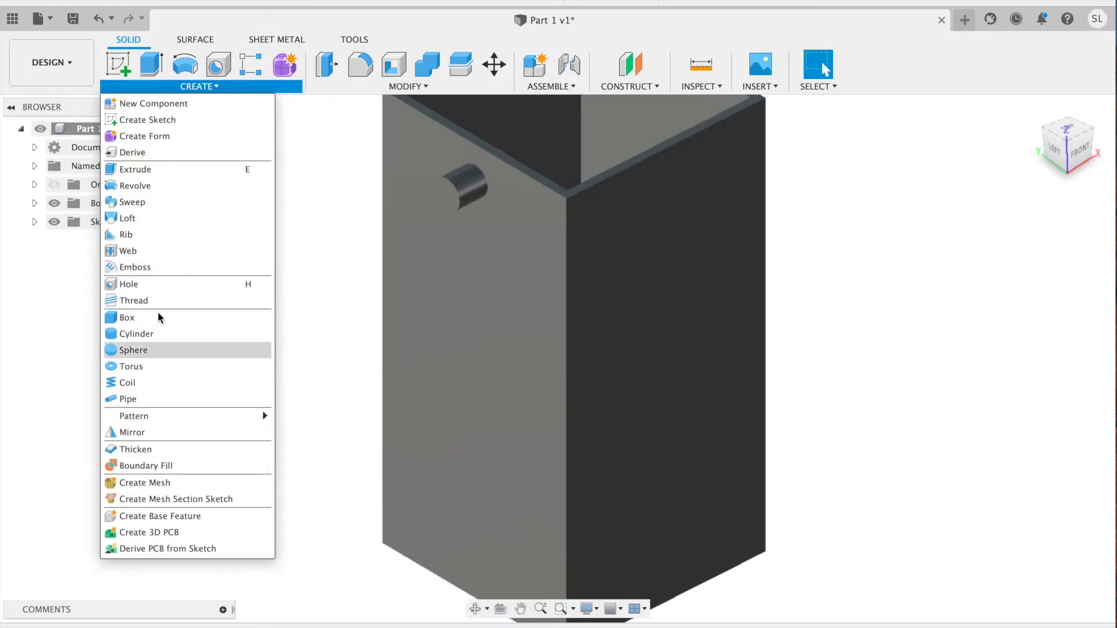
mouse_move(146, 417)
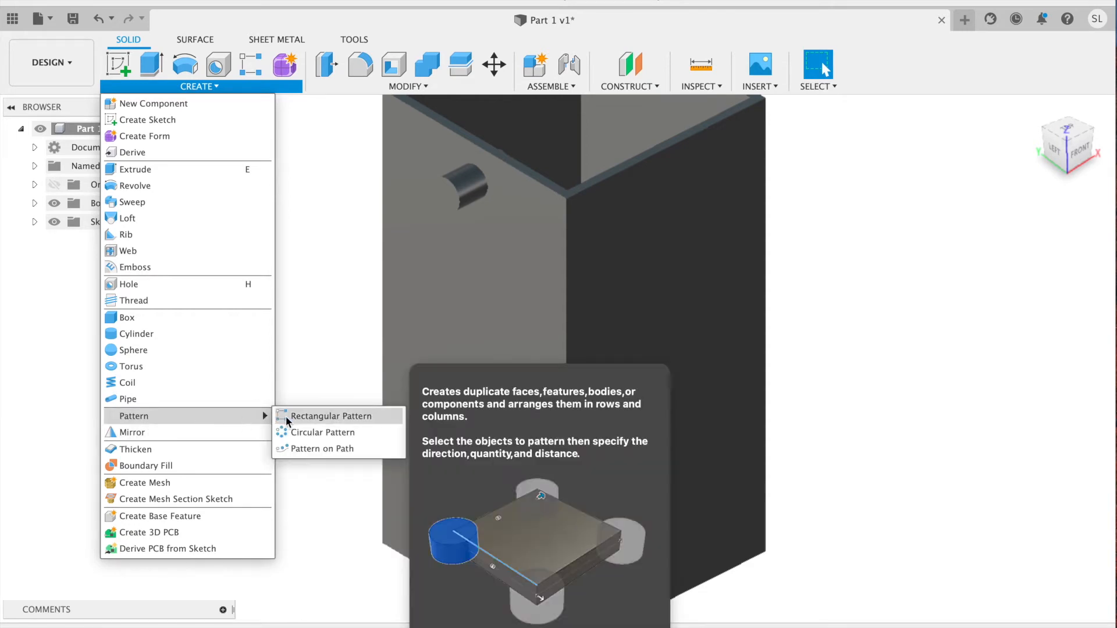
click(326, 416)
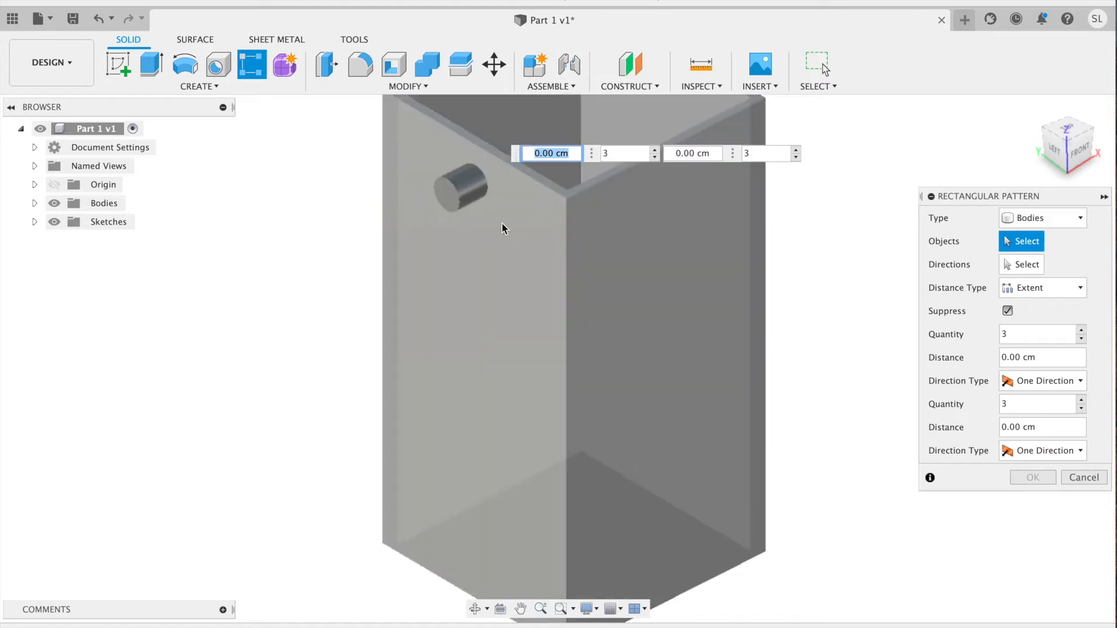
click(456, 202)
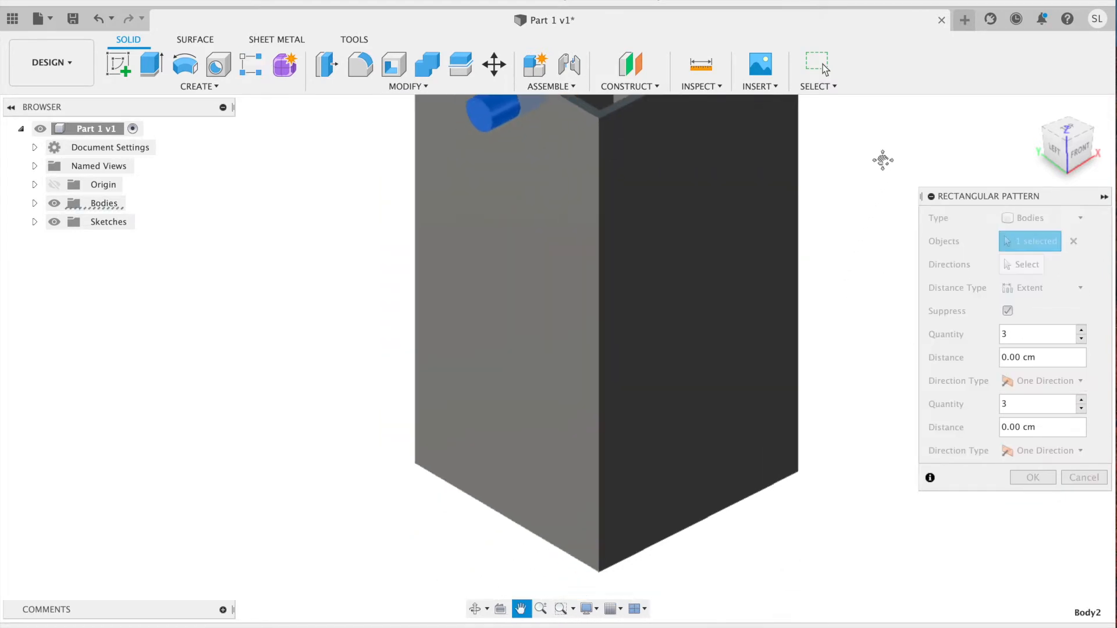
click(1025, 264)
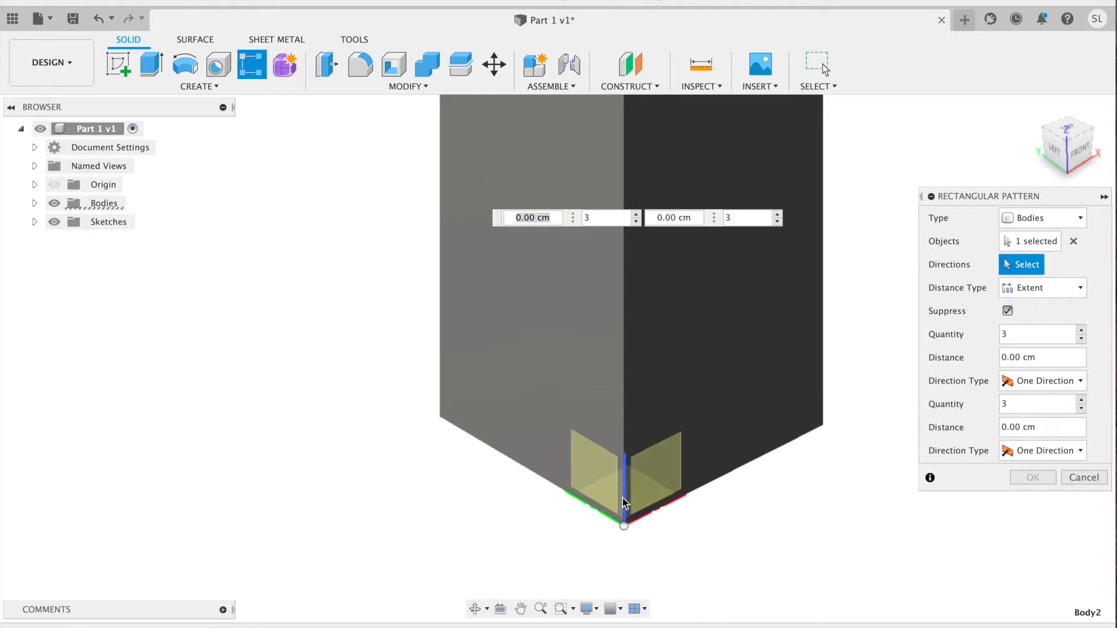
scroll(854, 234, down, 3)
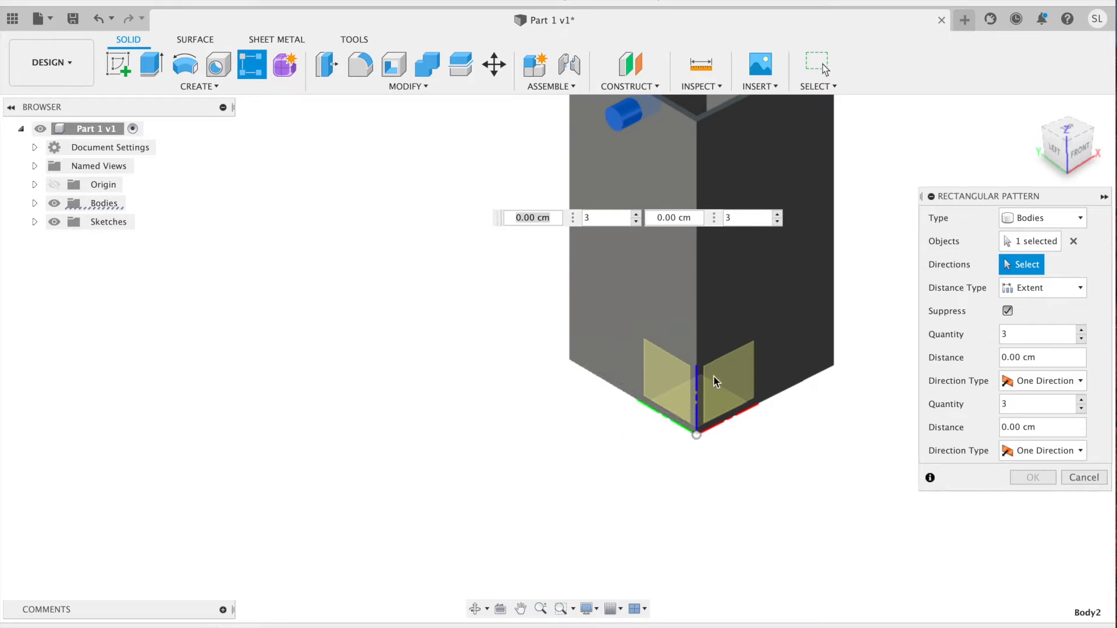
click(697, 400)
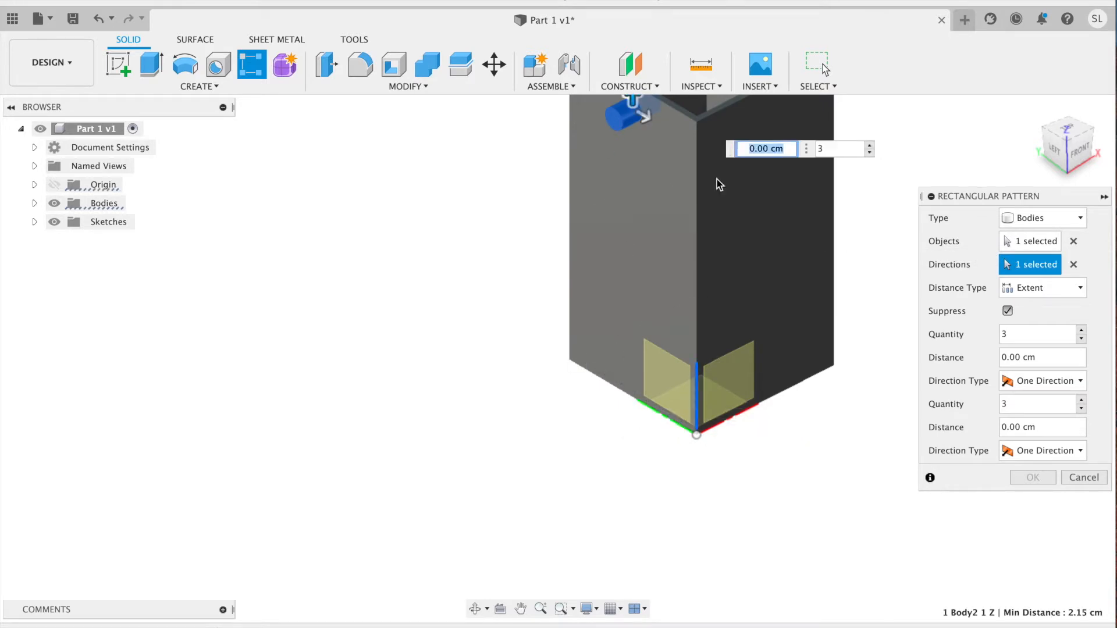
Extend the cylinder pattern down the face to a distance of -8 cm with a quantity of 9
shift+middle_drag(975, 120, 1035, 85)
shift+middle_drag(876, 210, 914, 152)
middle_drag(765, 195, 823, 272)
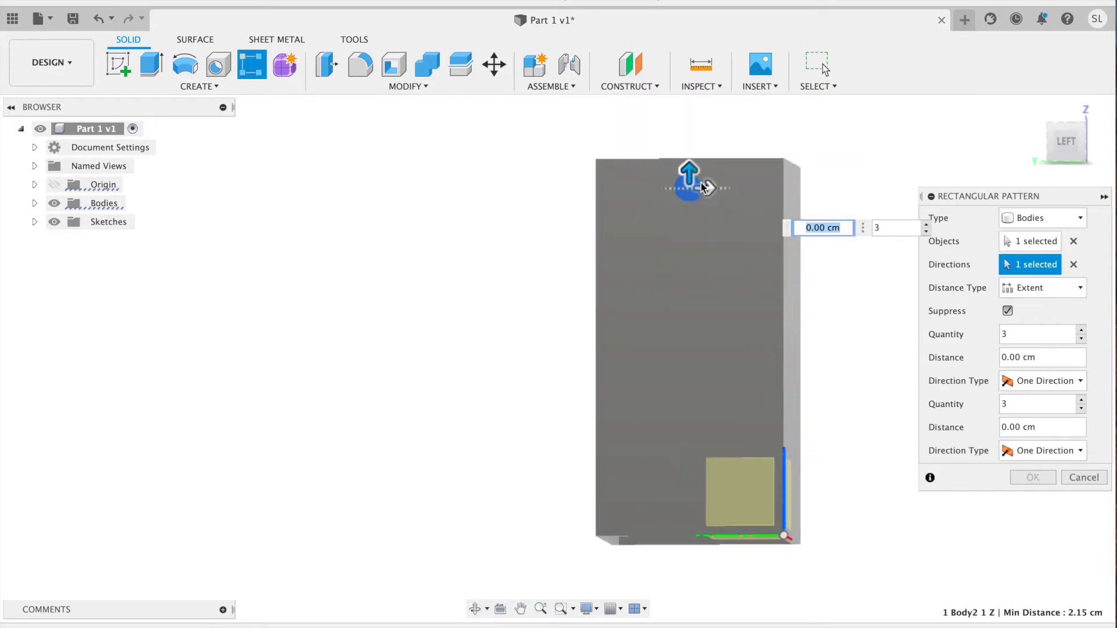
drag(689, 174, 728, 466)
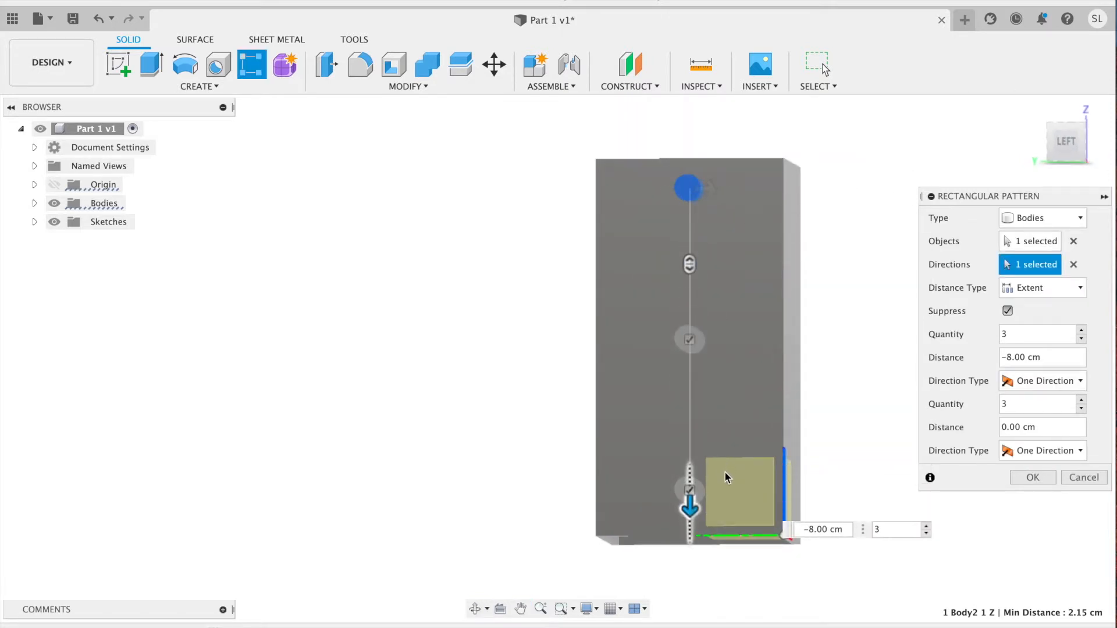
key(Tab)
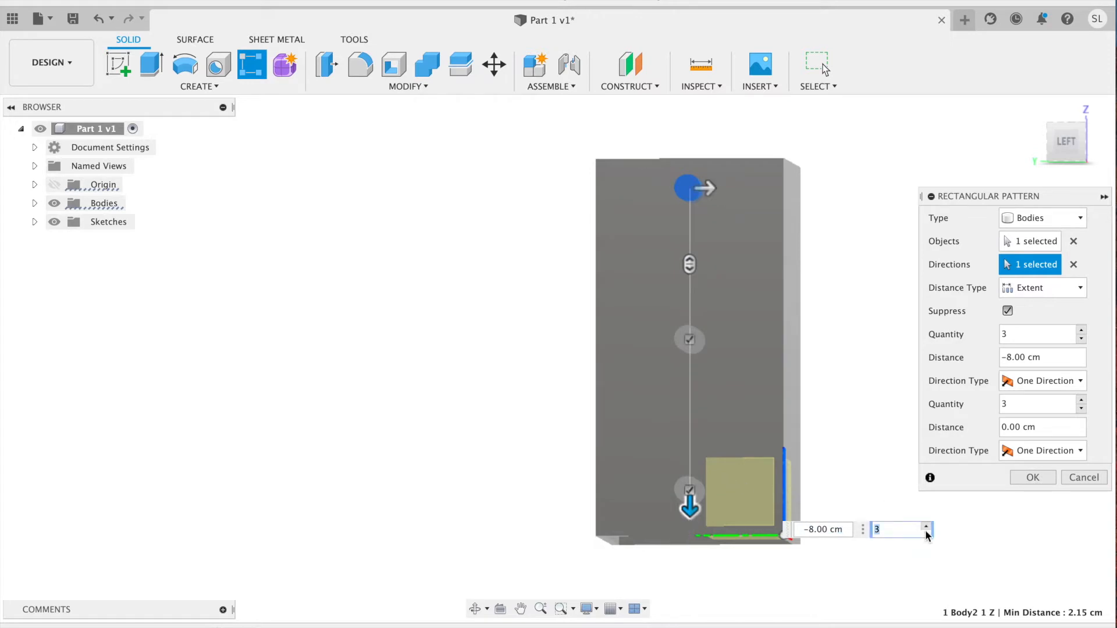
text(7)
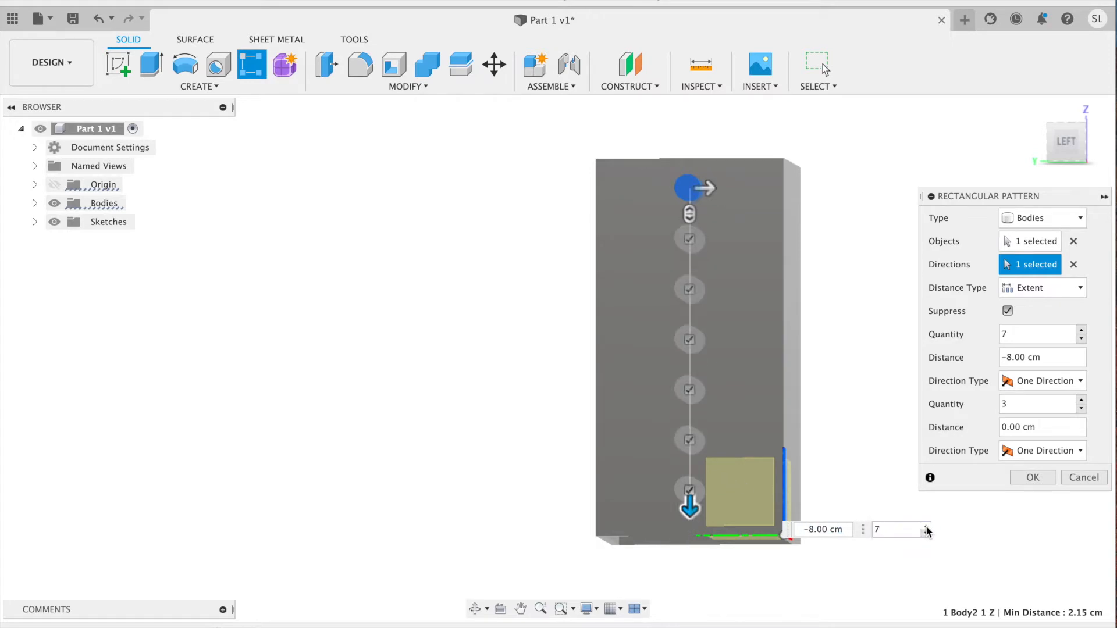
click(926, 527)
click(926, 527)
key(Tab)
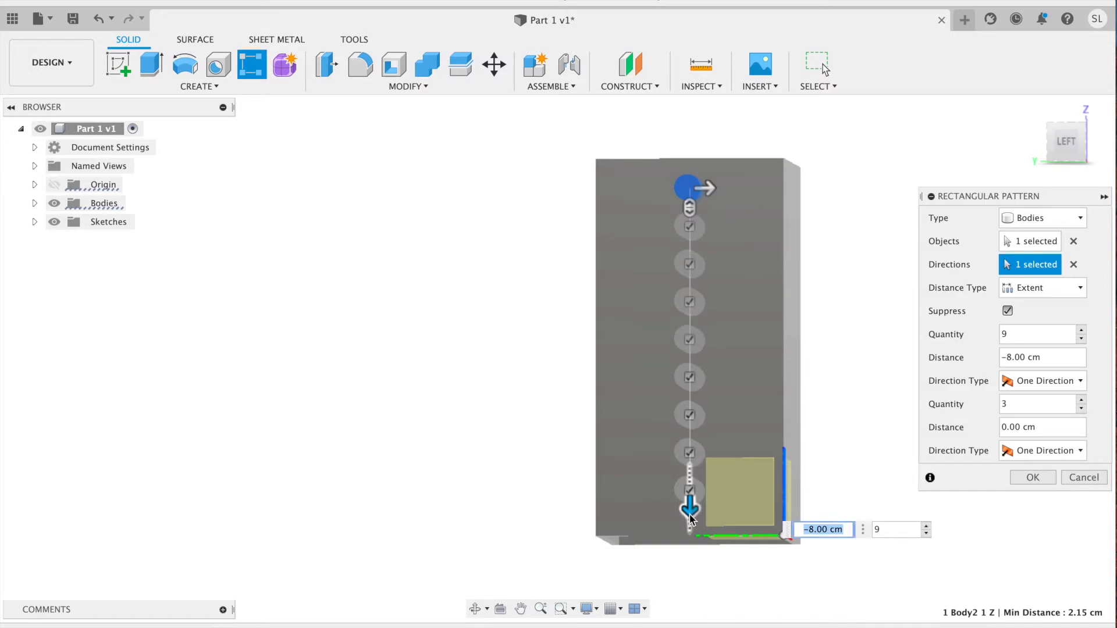
Adjust the pattern's distance to -8.70 cm so the last cylinder sits near the tube's lower edge, and create the pattern
drag(694, 526, 694, 530)
scroll(692, 518, up, 5)
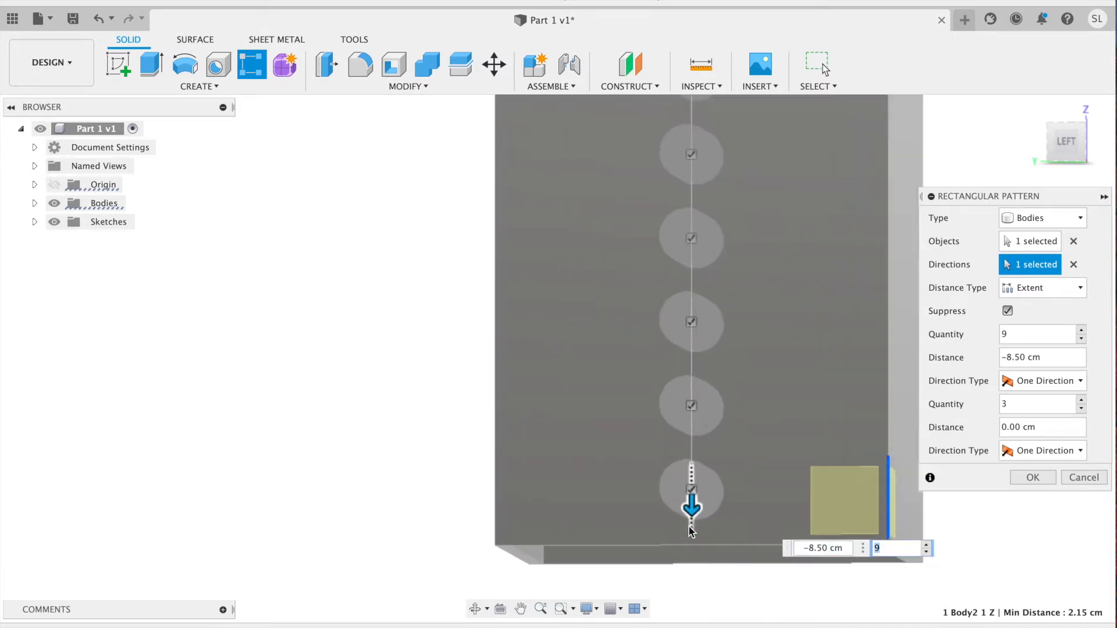
shift+middle_drag(761, 465, 767, 469)
drag(705, 512, 702, 529)
click(1032, 478)
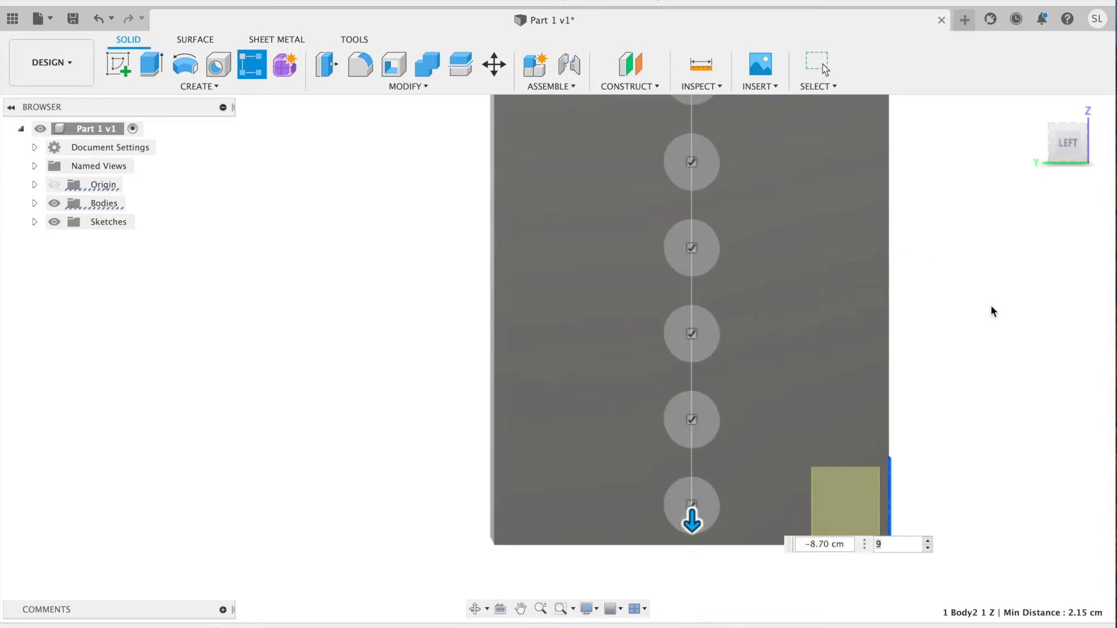
shift+middle_drag(959, 301, 882, 297)
scroll(523, 268, down, 4)
middle_drag(506, 233, 552, 372)
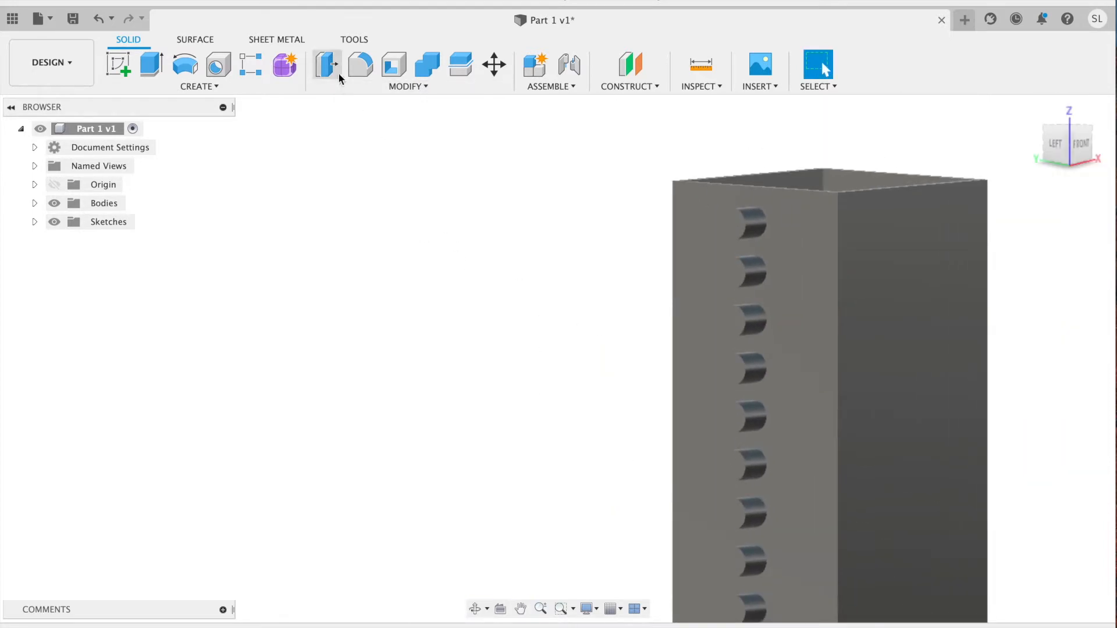
Start a Combine operation set to Cut, with the square tube as the target body
click(423, 70)
click(1011, 264)
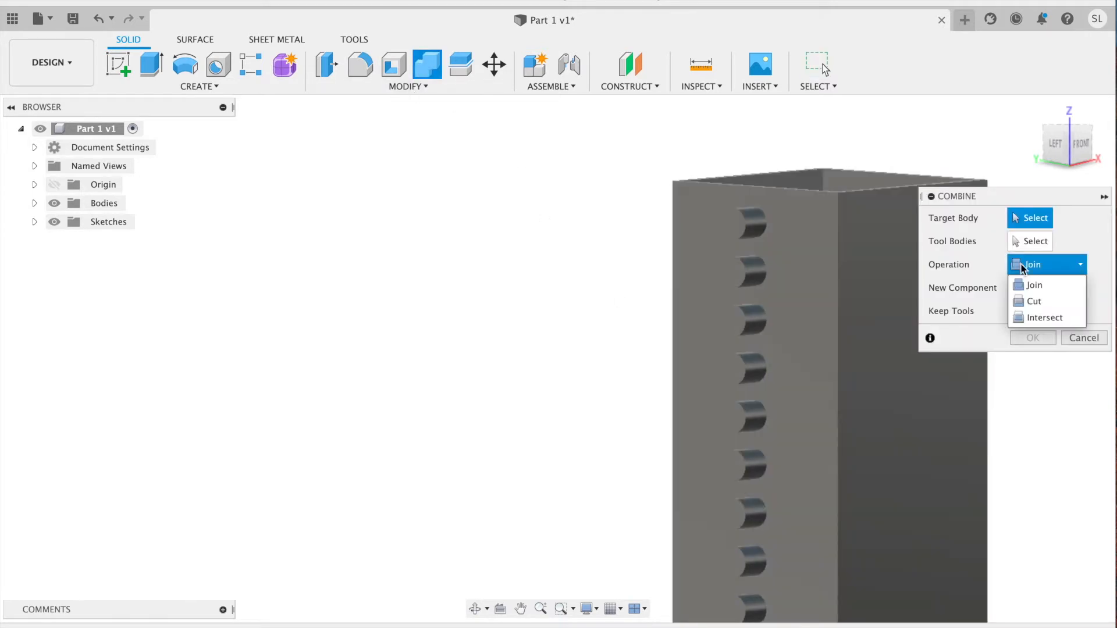
click(1030, 301)
middle_drag(756, 326, 601, 331)
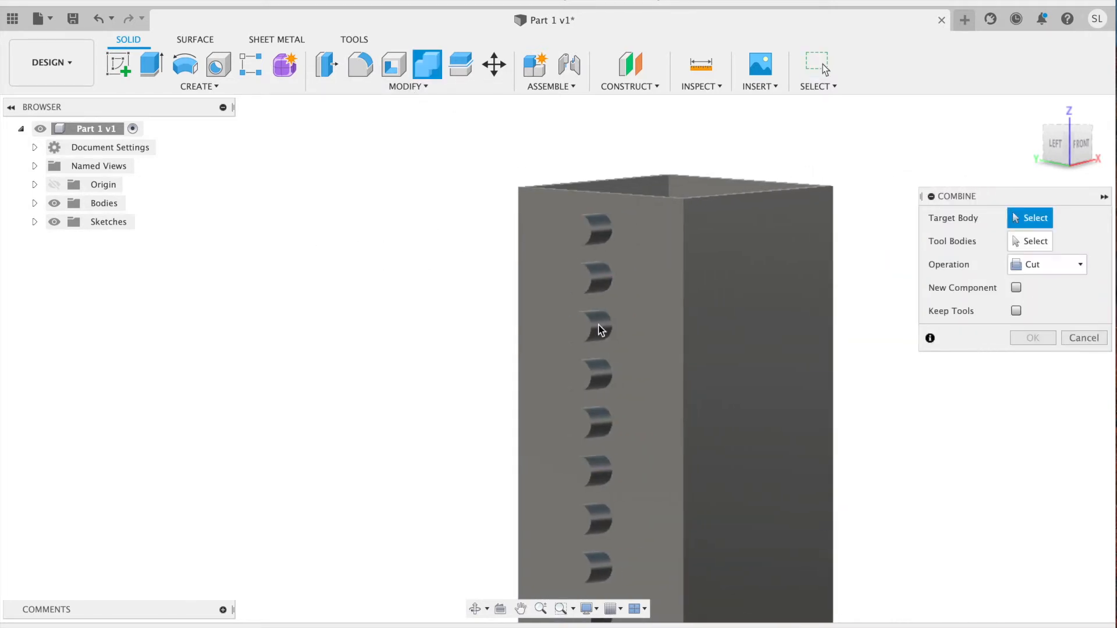
click(828, 262)
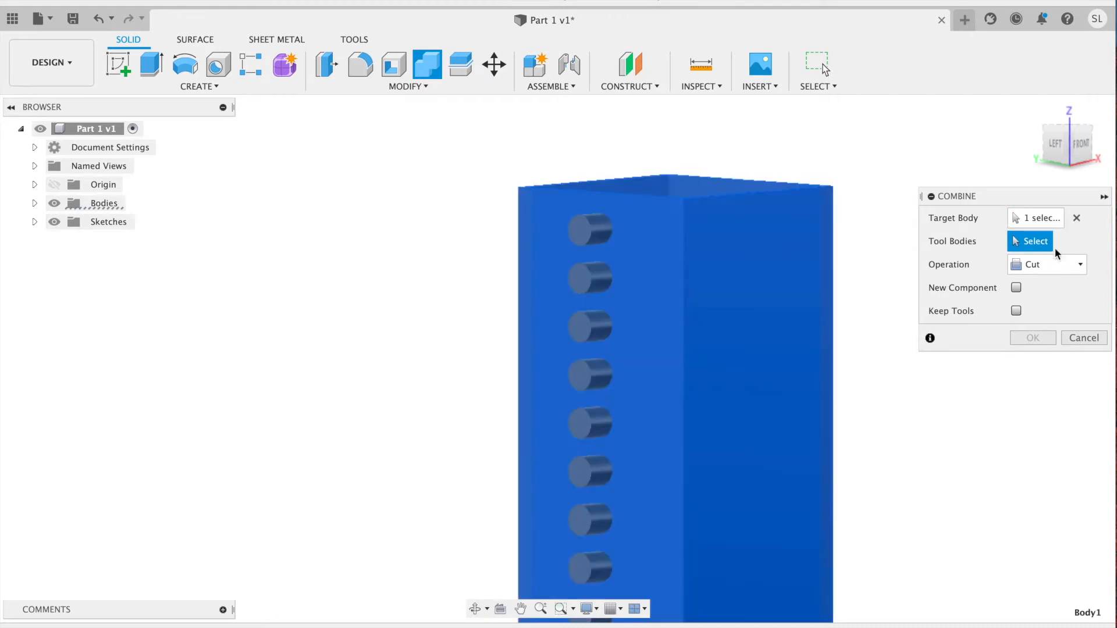
Use all nine small cylinders as tool bodies and cut them out of the tube wall
shift+middle_drag(736, 172, 649, 185)
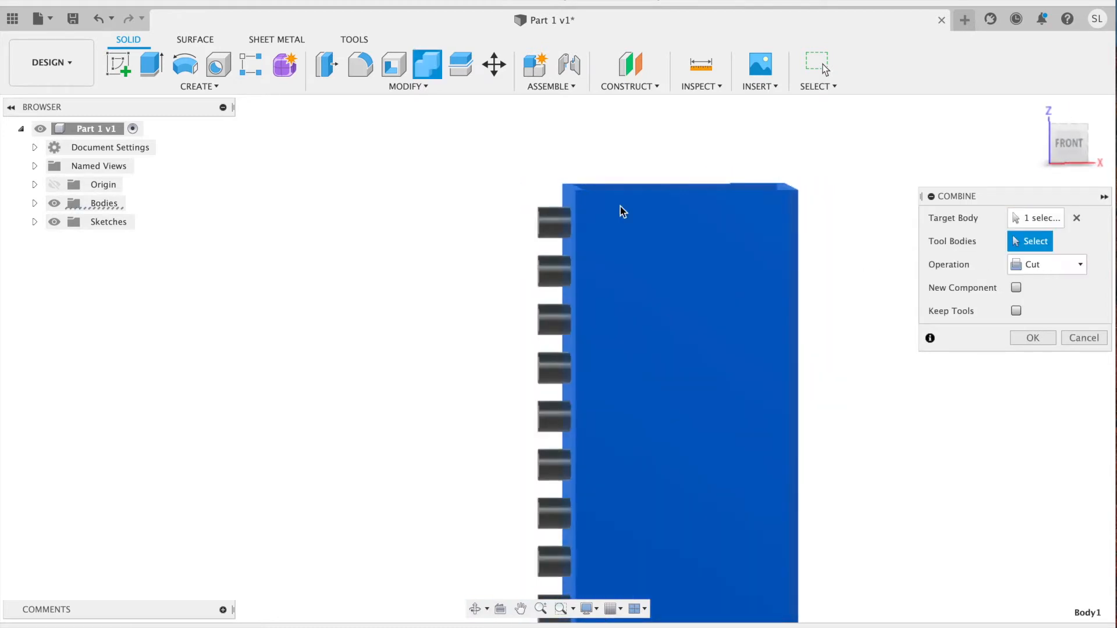
click(553, 230)
click(545, 280)
click(554, 316)
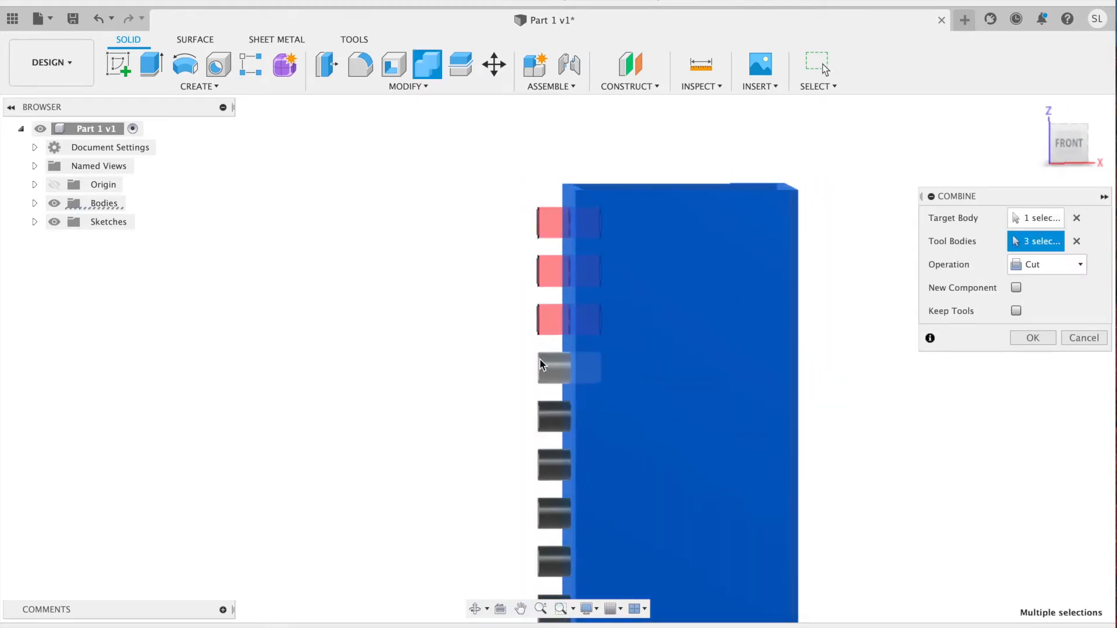
click(542, 360)
scroll(438, 310, down, 1)
middle_drag(434, 307, 421, 154)
click(530, 256)
click(530, 299)
click(531, 343)
click(530, 386)
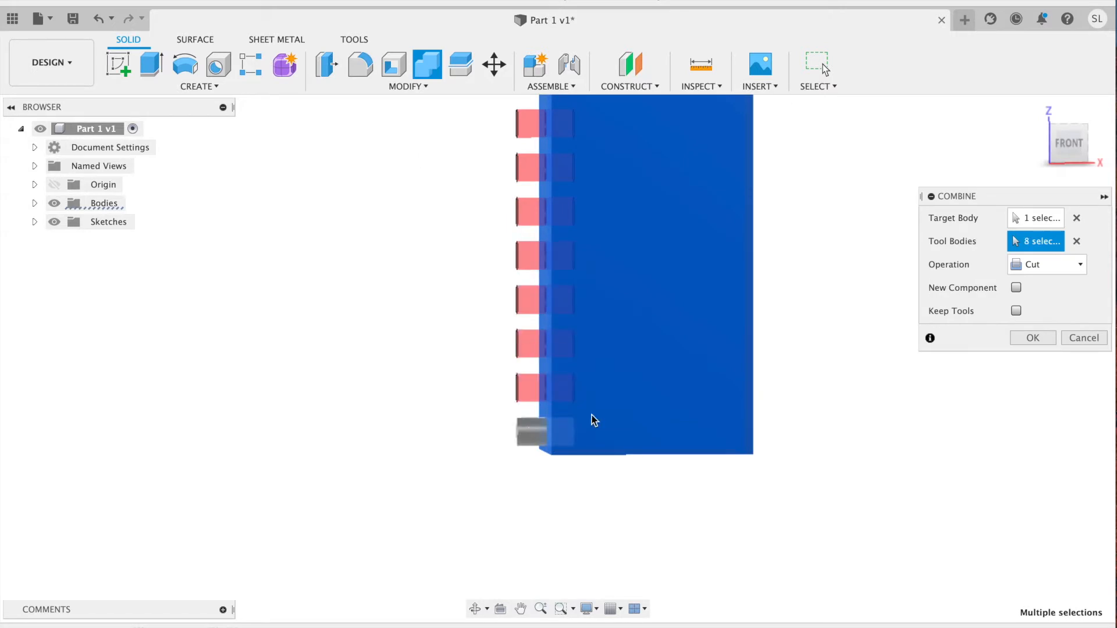
click(531, 431)
click(1020, 339)
Save the perforated tube as a new version of Part 1
shift+middle_drag(439, 250, 825, 412)
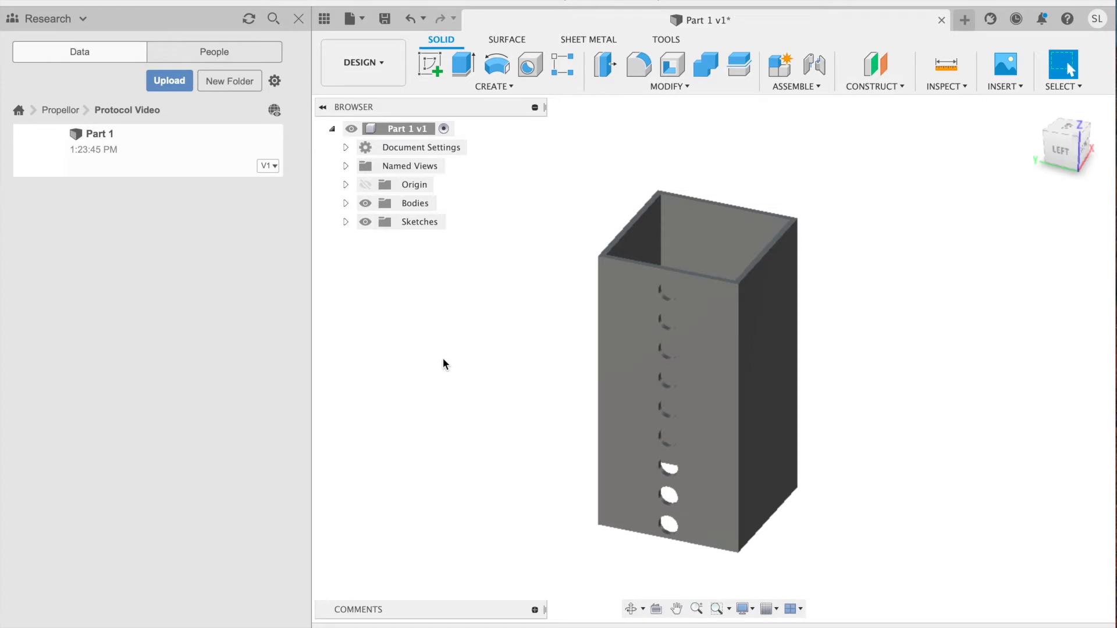
key(super+s)
click(586, 337)
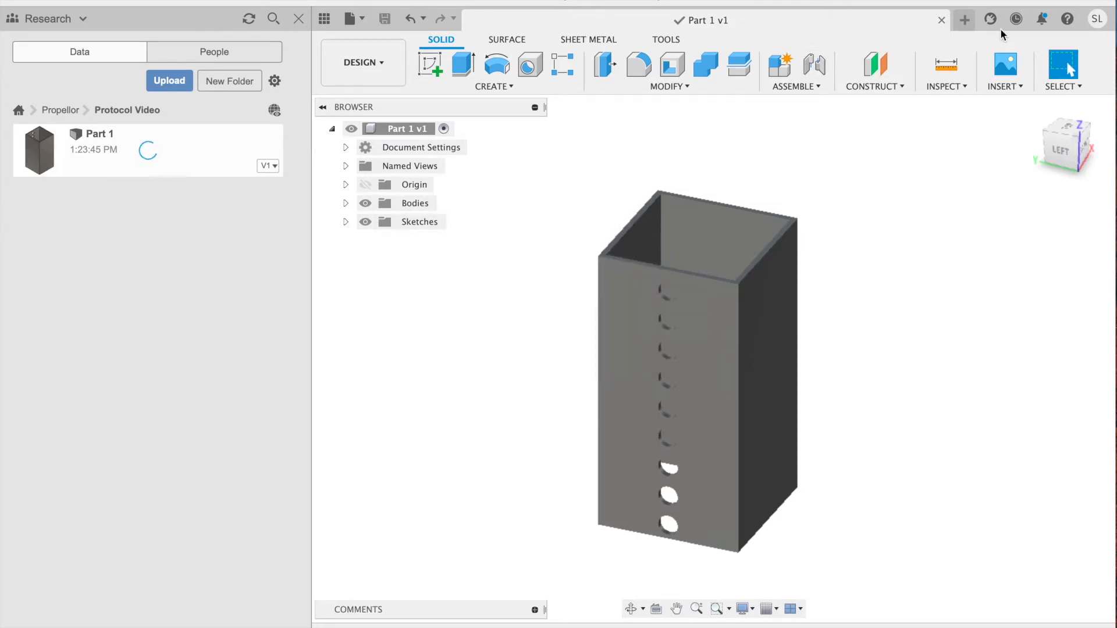
Create a new design and save it as Part Assembly in the Propellor > Protocol Video folder
click(966, 23)
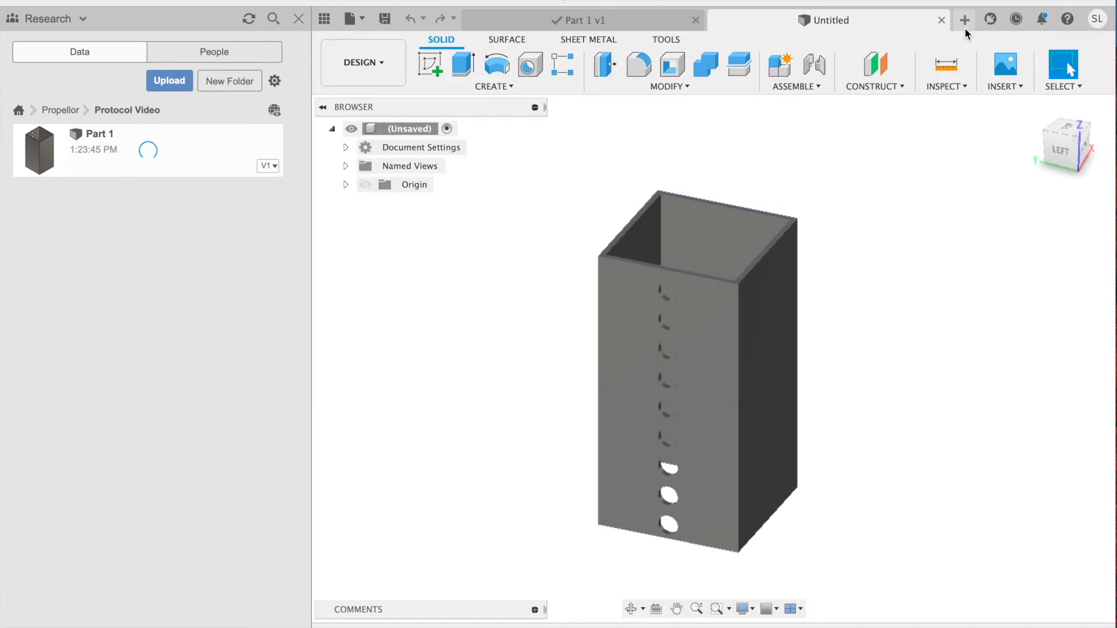
key(ctrl+s)
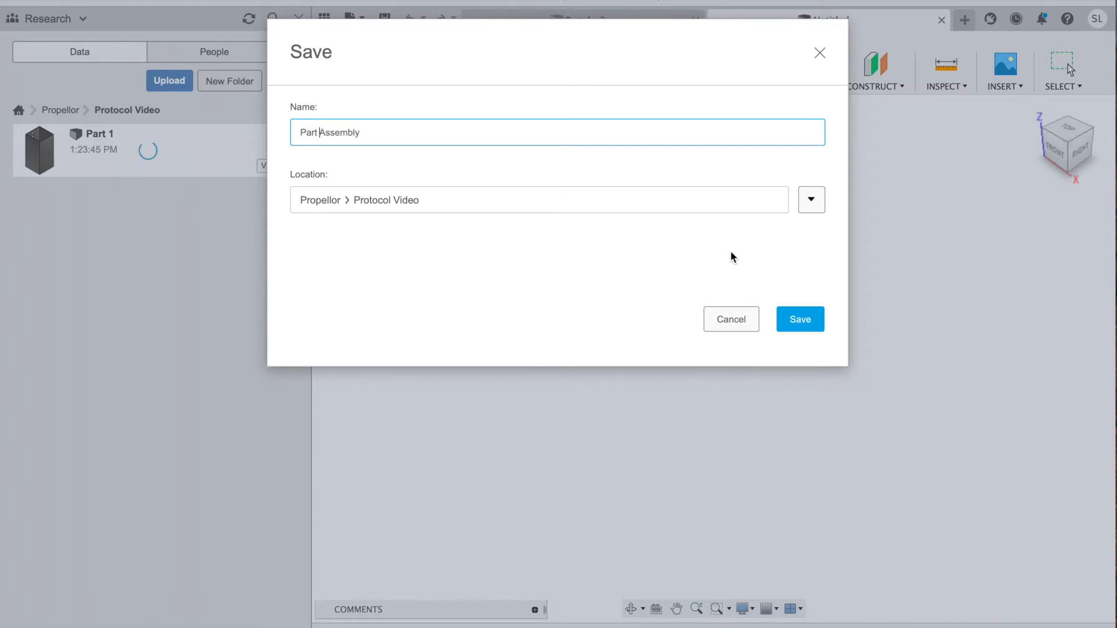
key(Return)
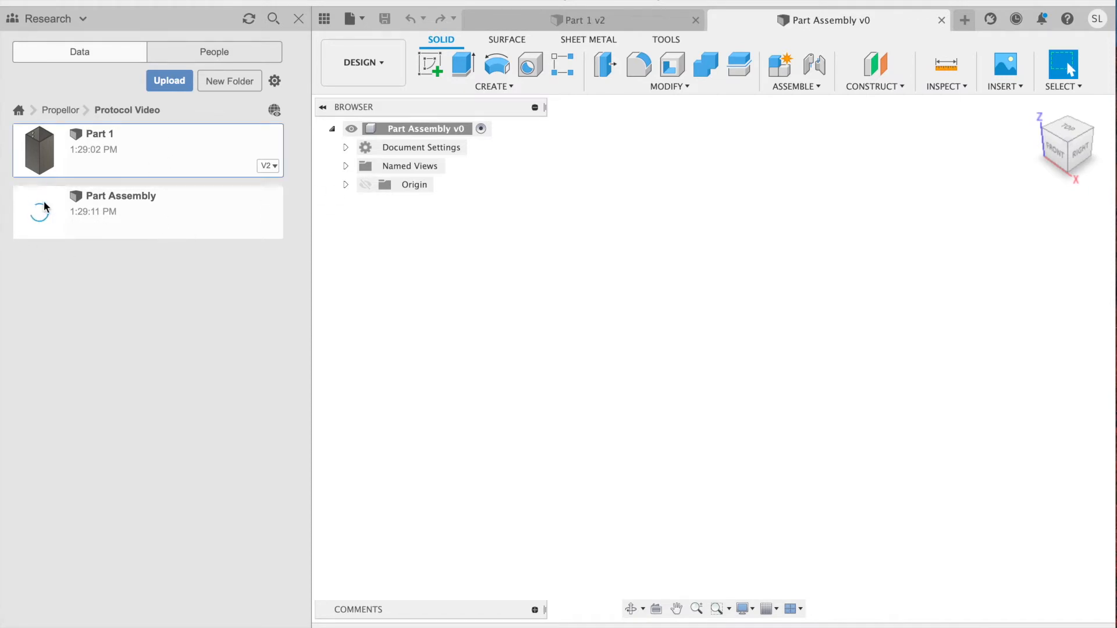
Insert Part 1 into the assembly design and move it away from its initial placement
right_click(173, 153)
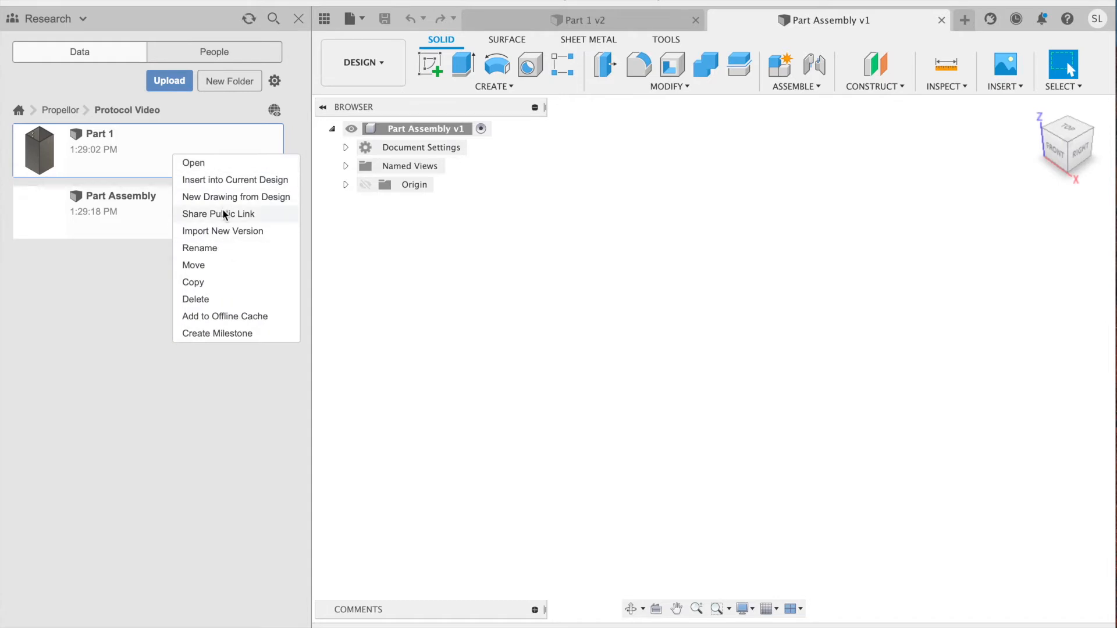
click(254, 179)
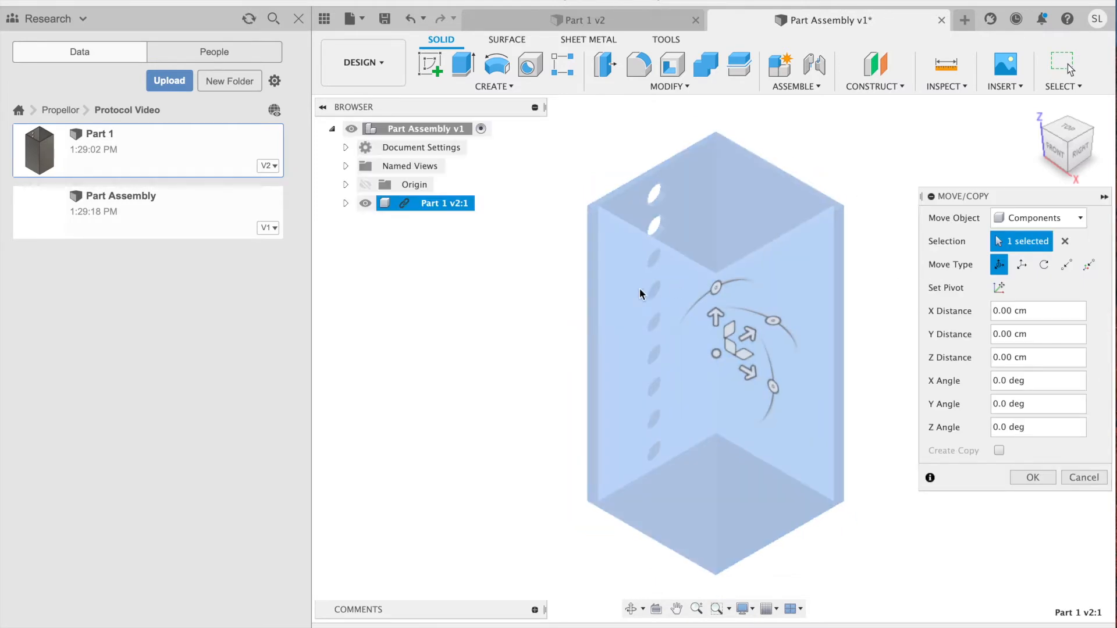
shift+middle_drag(481, 424, 524, 454)
drag(701, 324, 839, 191)
middle_drag(573, 439, 466, 580)
drag(738, 256, 720, 248)
mouse_move(815, 242)
shift+middle_down()
mouse_move(835, 227)
mouse_move(807, 256)
shift+middle_up()
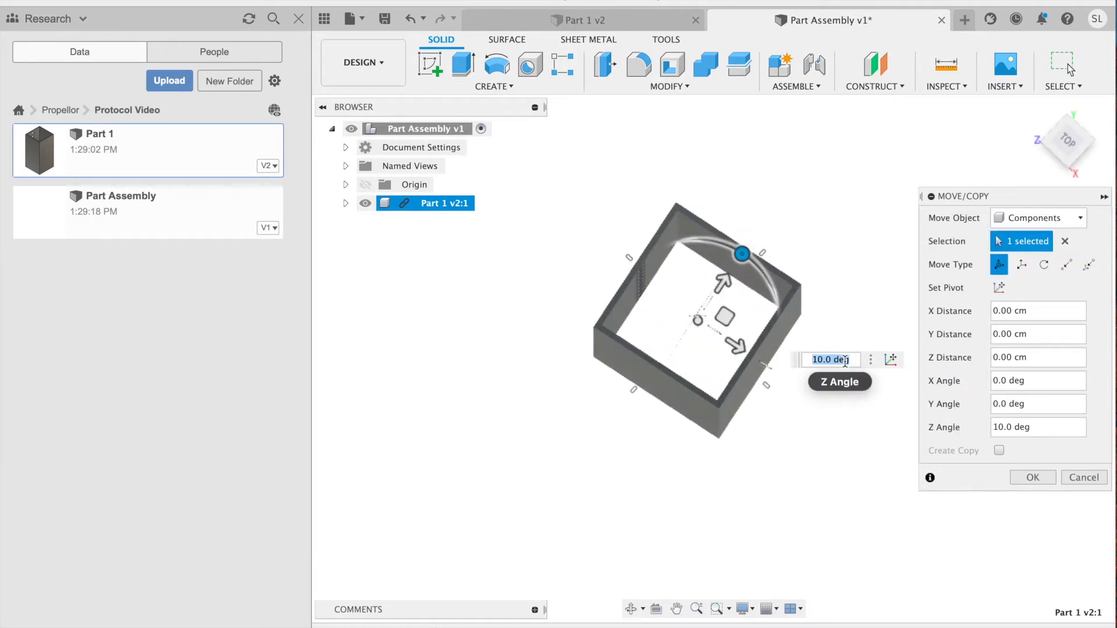
key(Return)
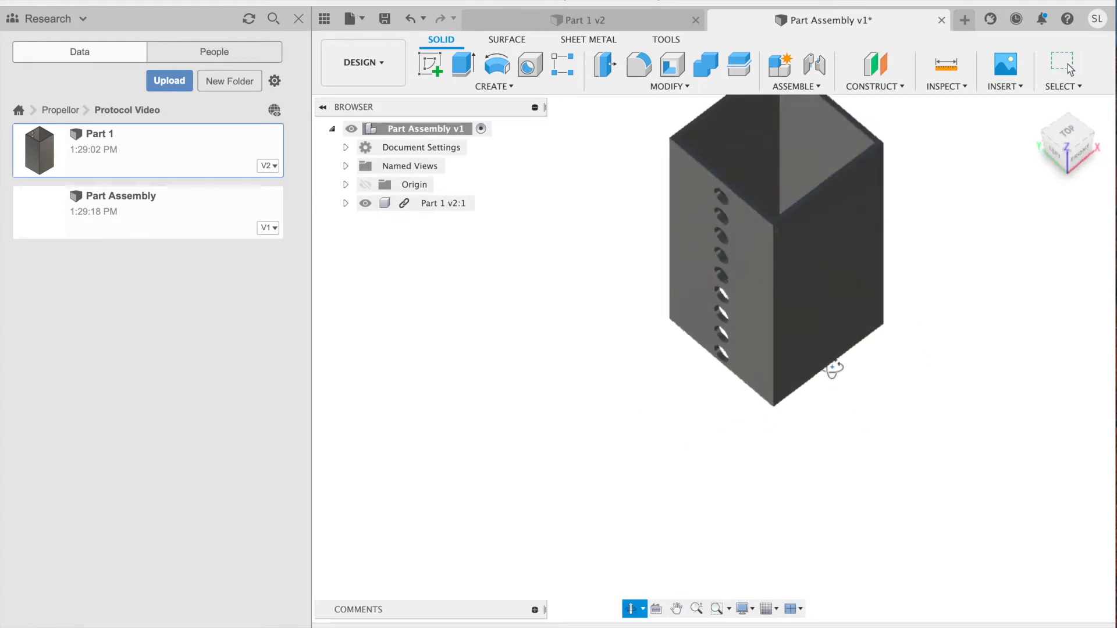
Insert a second copy of Part 1 beside the first and rotate it -90 degrees about the Z axis
right_click(193, 144)
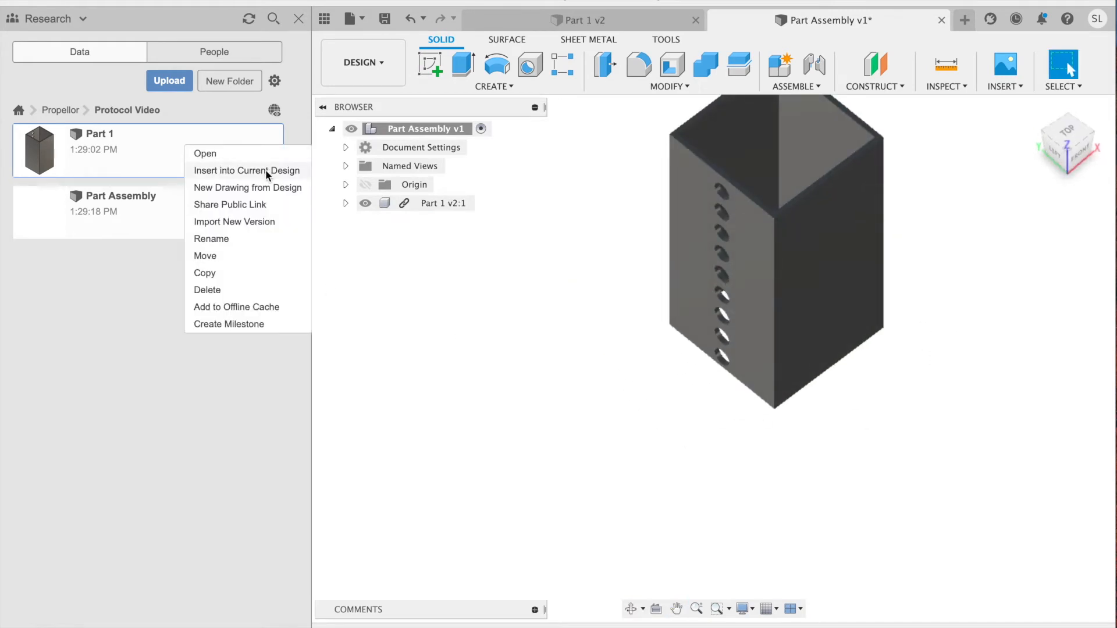
click(266, 170)
shift+middle_drag(947, 290, 719, 336)
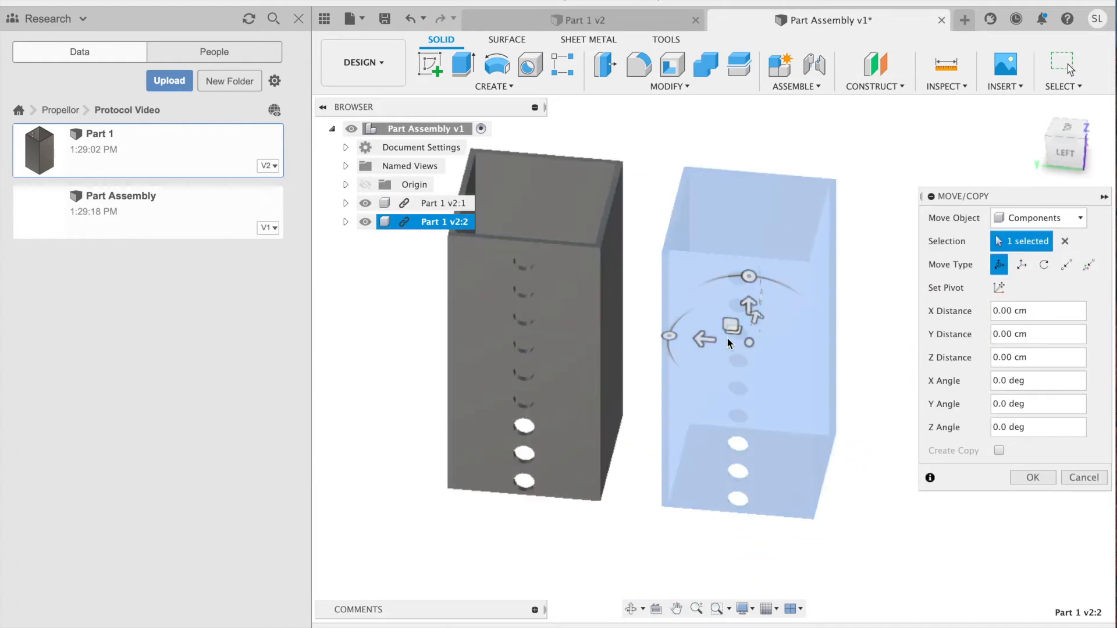
drag(719, 337, 762, 313)
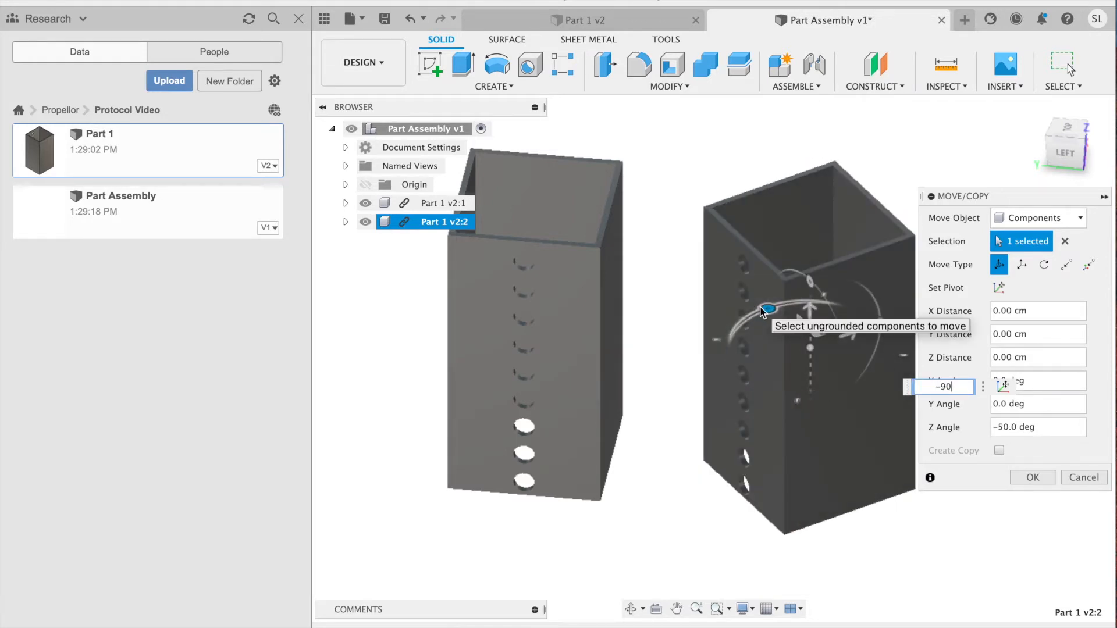
key(Return)
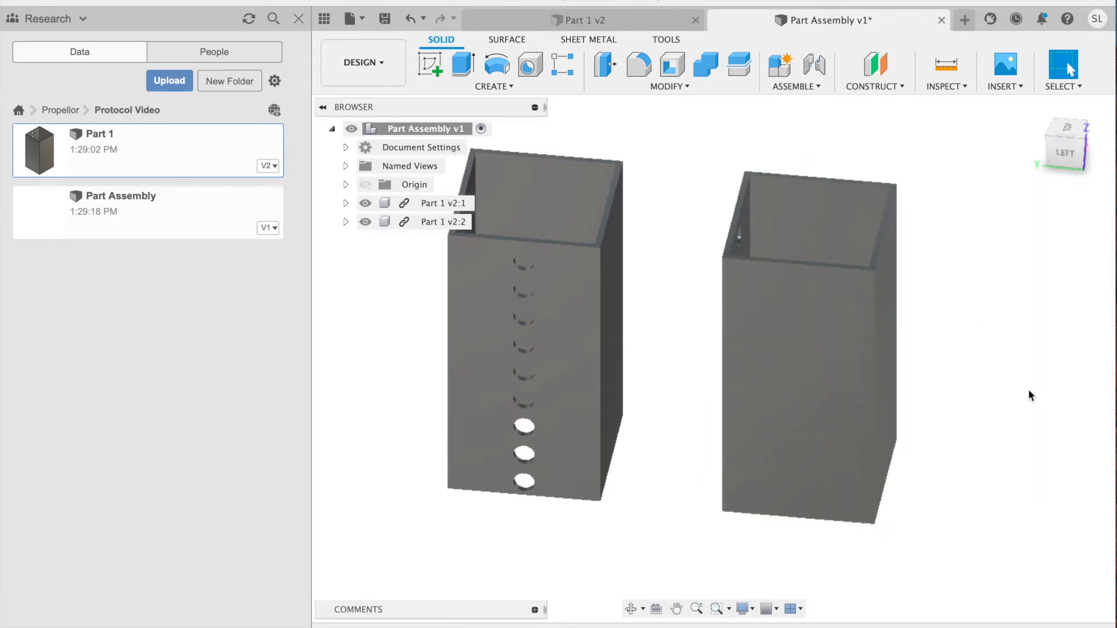
shift+middle_drag(655, 419, 641, 492)
key(Escape)
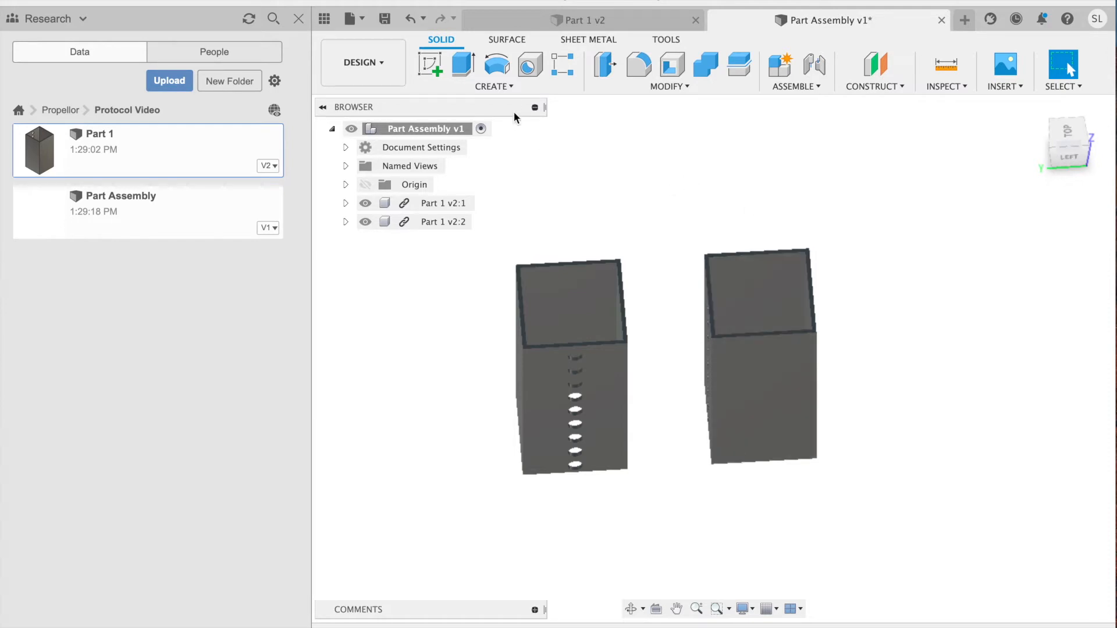
click(512, 88)
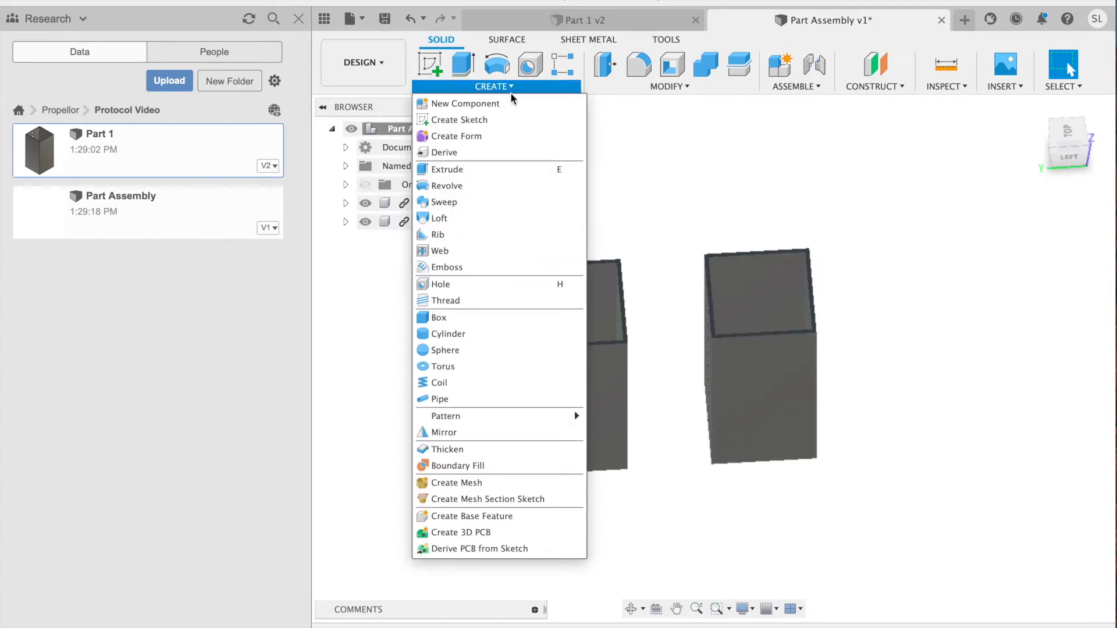
click(877, 218)
Start Move/Copy for components with the second tube selected and the free move type
right_click(876, 216)
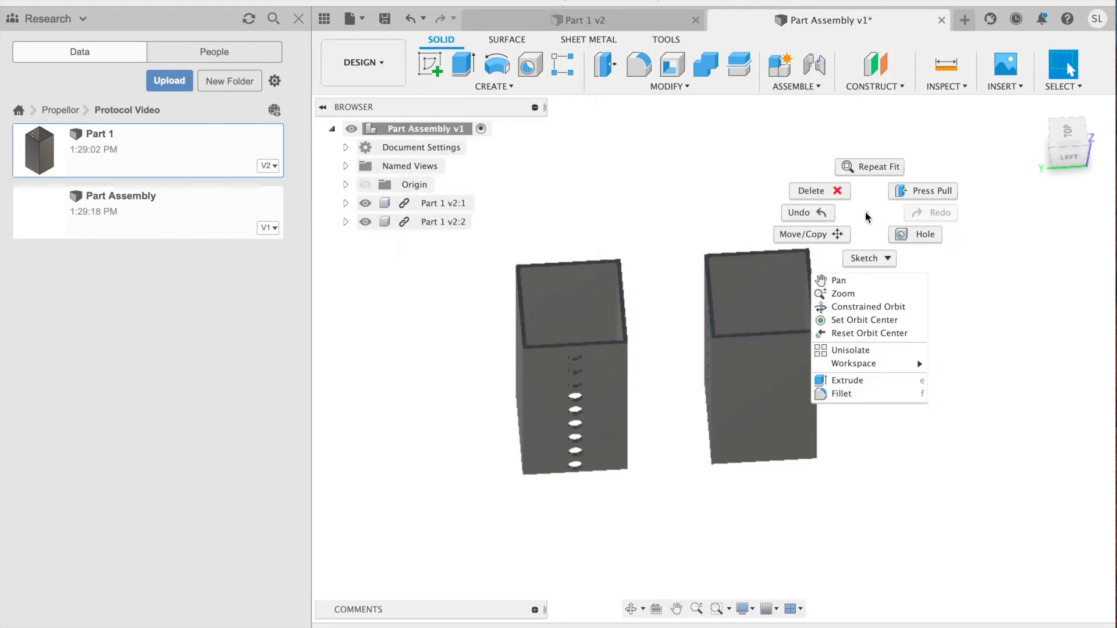
click(811, 237)
shift+middle_drag(876, 395, 663, 361)
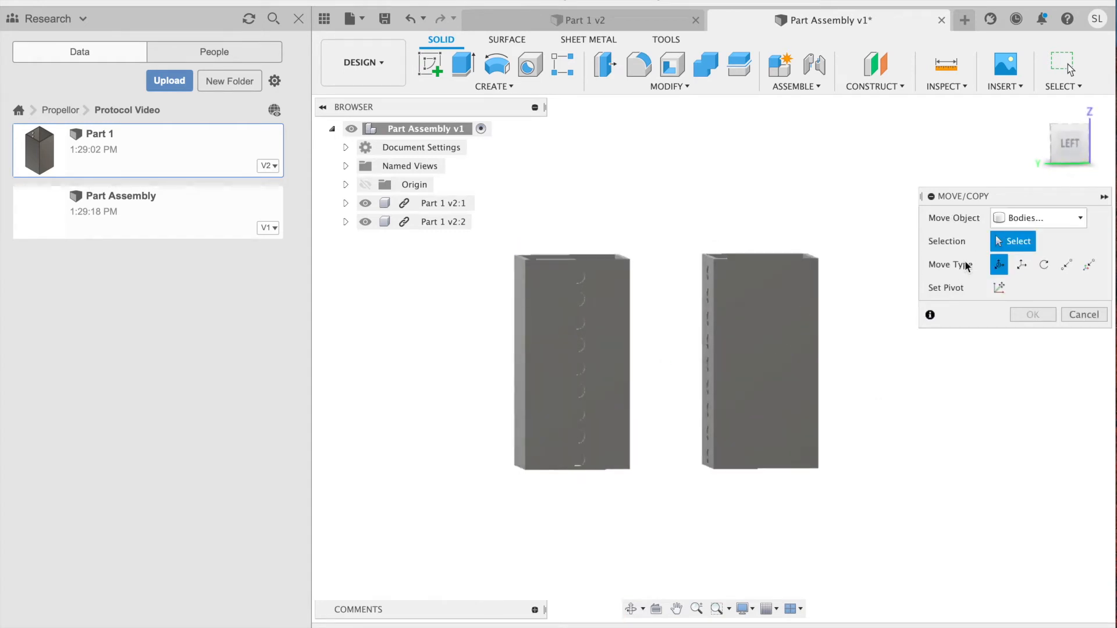
click(1038, 217)
click(1013, 236)
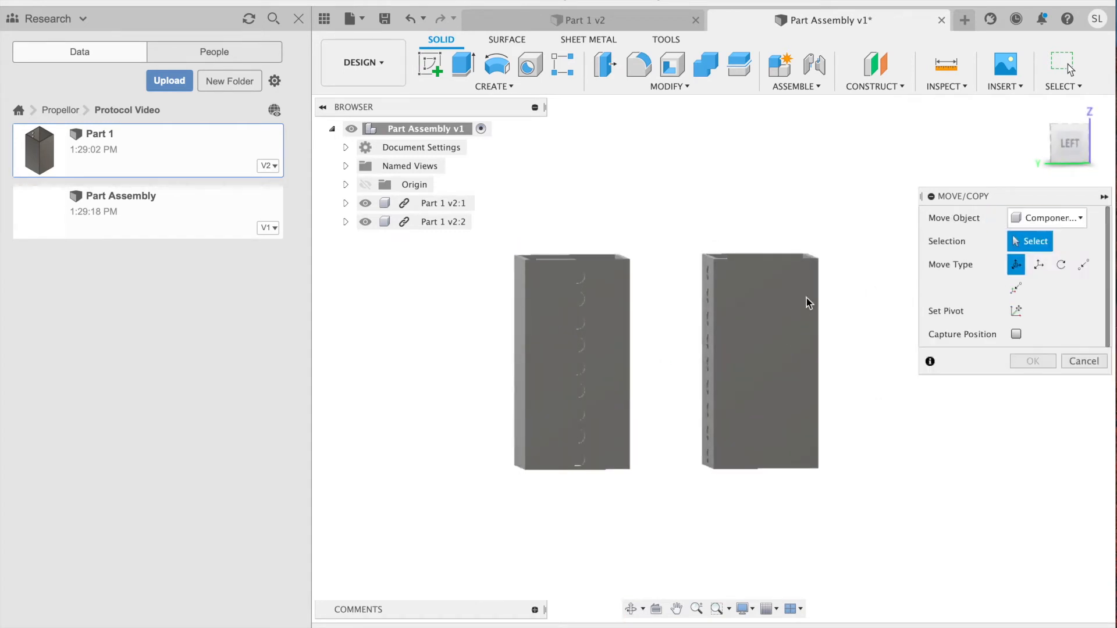
click(765, 326)
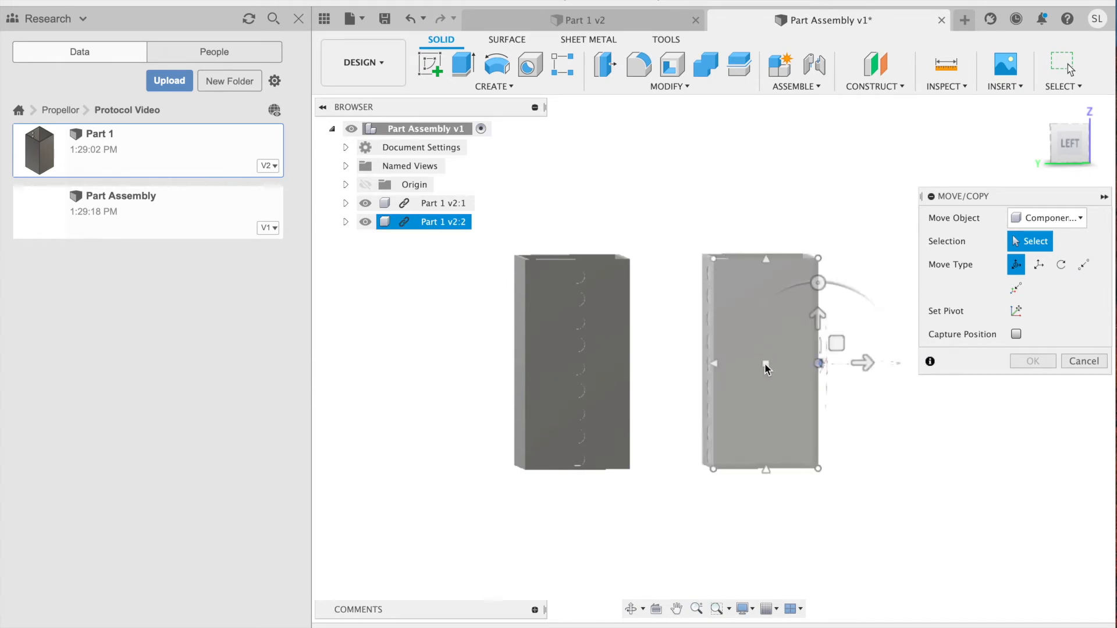
scroll(763, 362, up, 5)
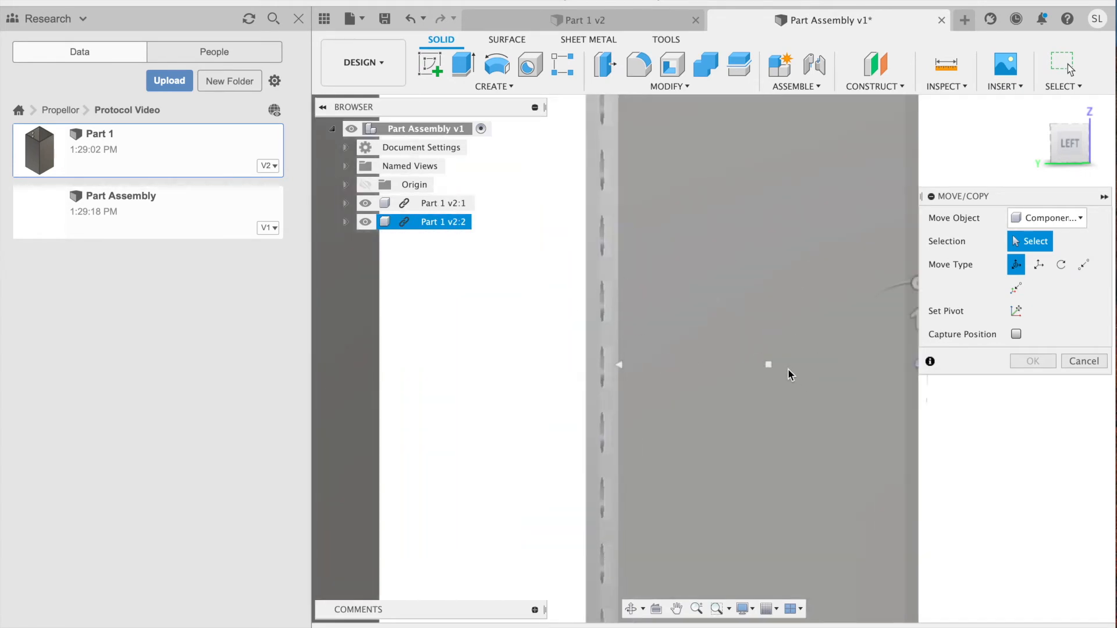
click(771, 365)
scroll(664, 327, down, 5)
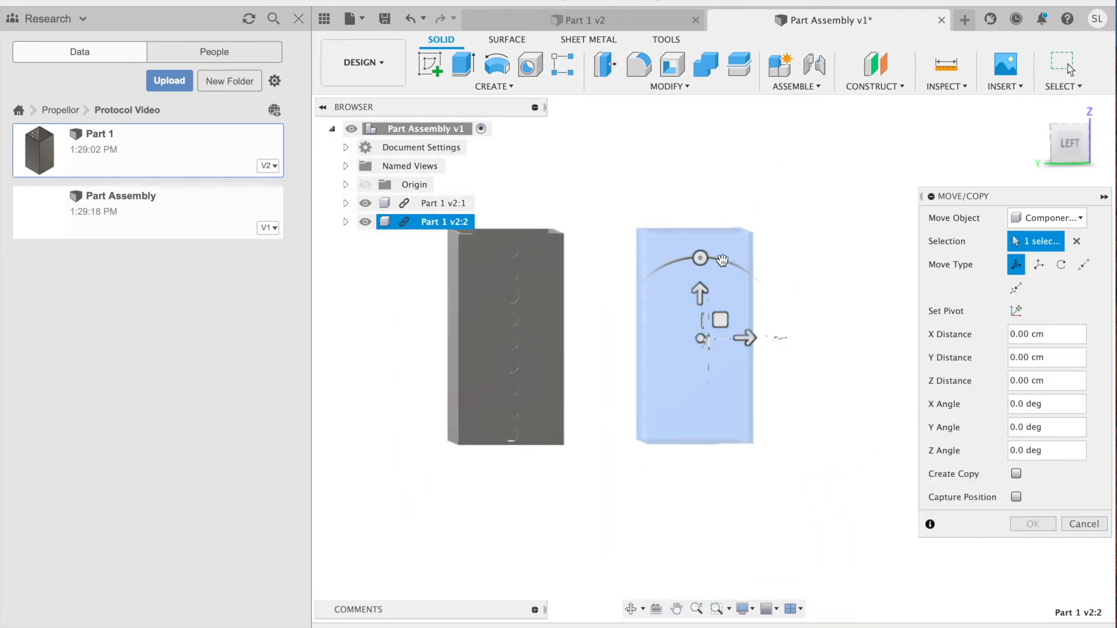
Rotate the second tube by a Z angle of -90 degrees so it lies horizontally with its holes facing up
drag(701, 258, 790, 309)
text(-)
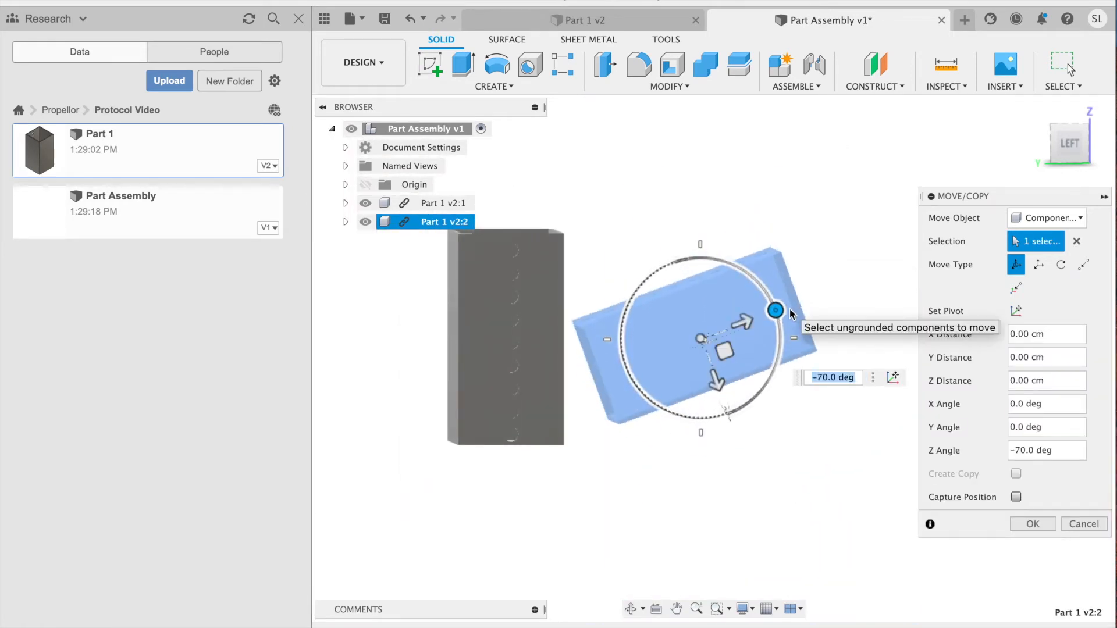
text(9)
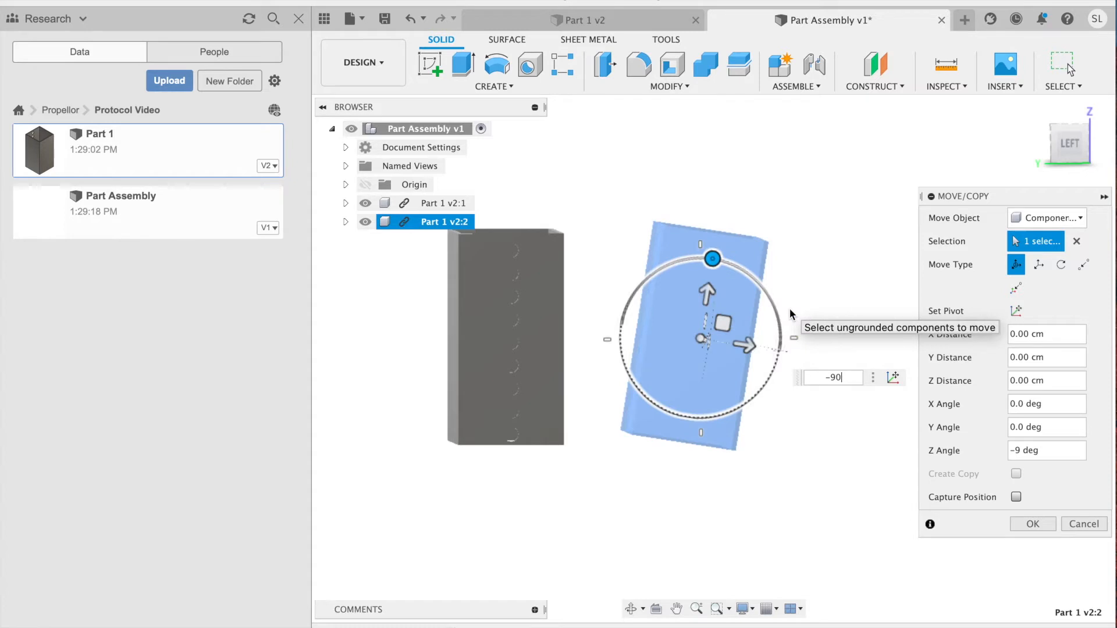
text(0)
key(Return)
shift+middle_drag(891, 294, 880, 262)
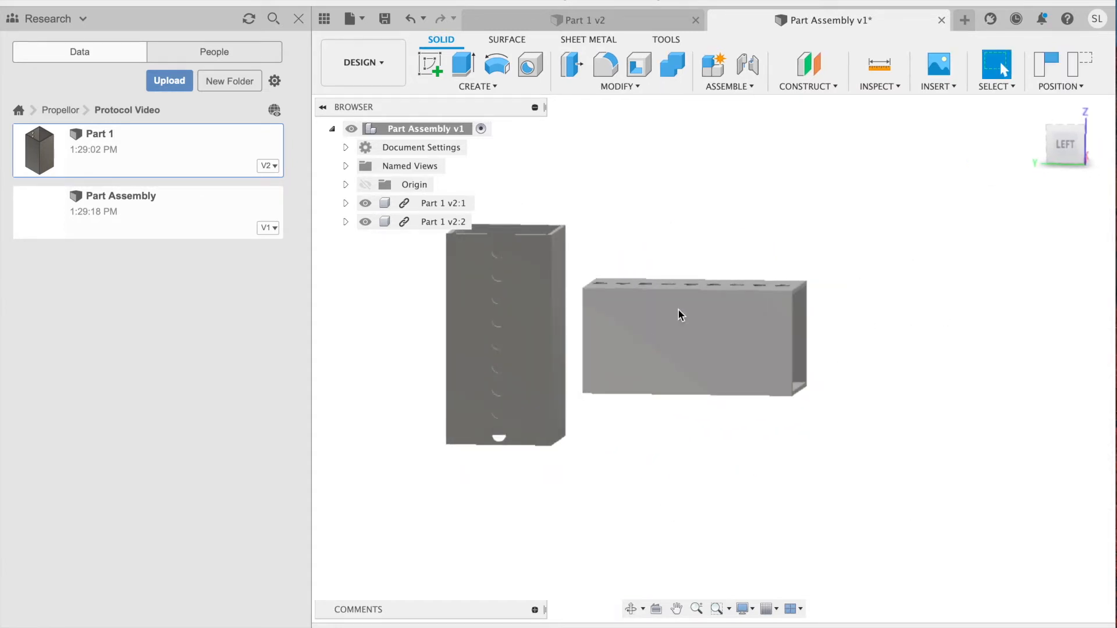
Start a joint between the tubes, using the midpoint of the upright tube's bottom outer edge as the first component's snap
shift+middle_drag(1030, 326, 878, 337)
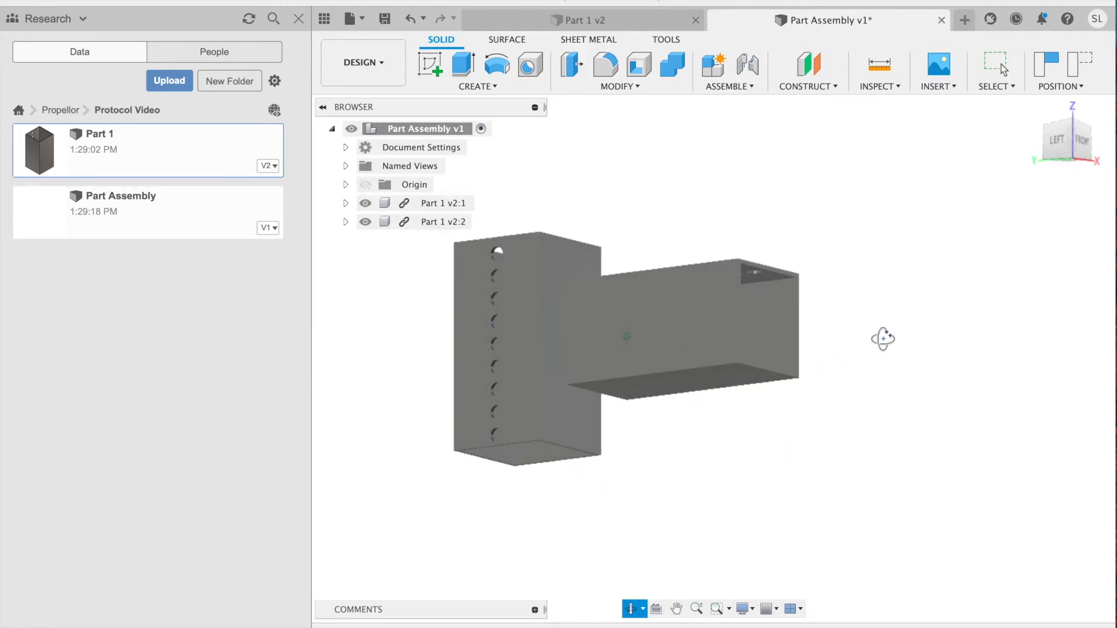
click(729, 89)
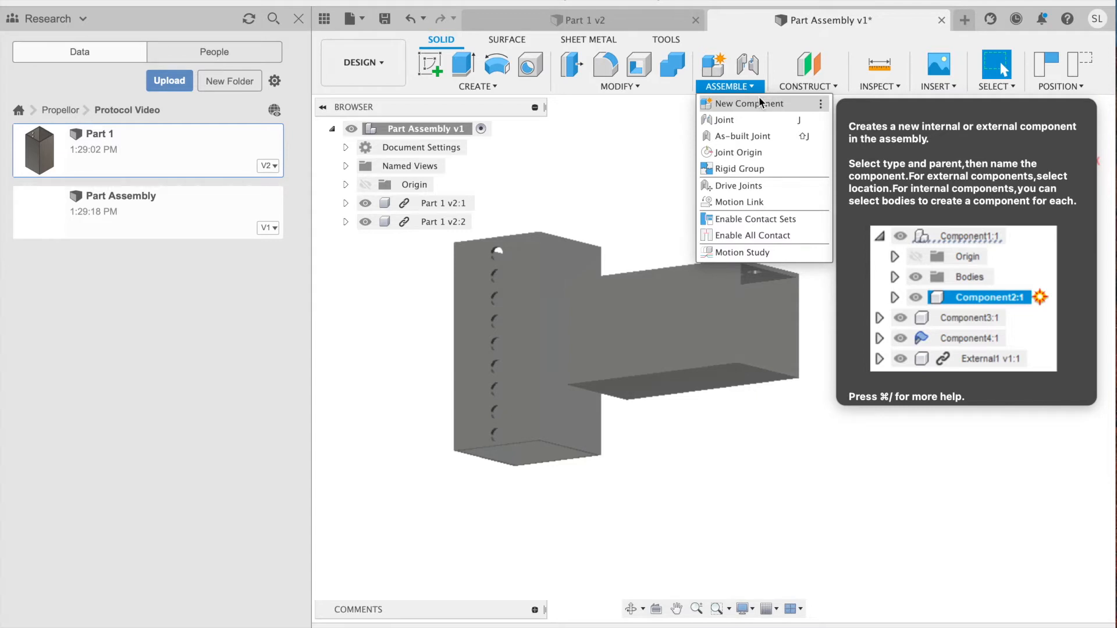
click(747, 71)
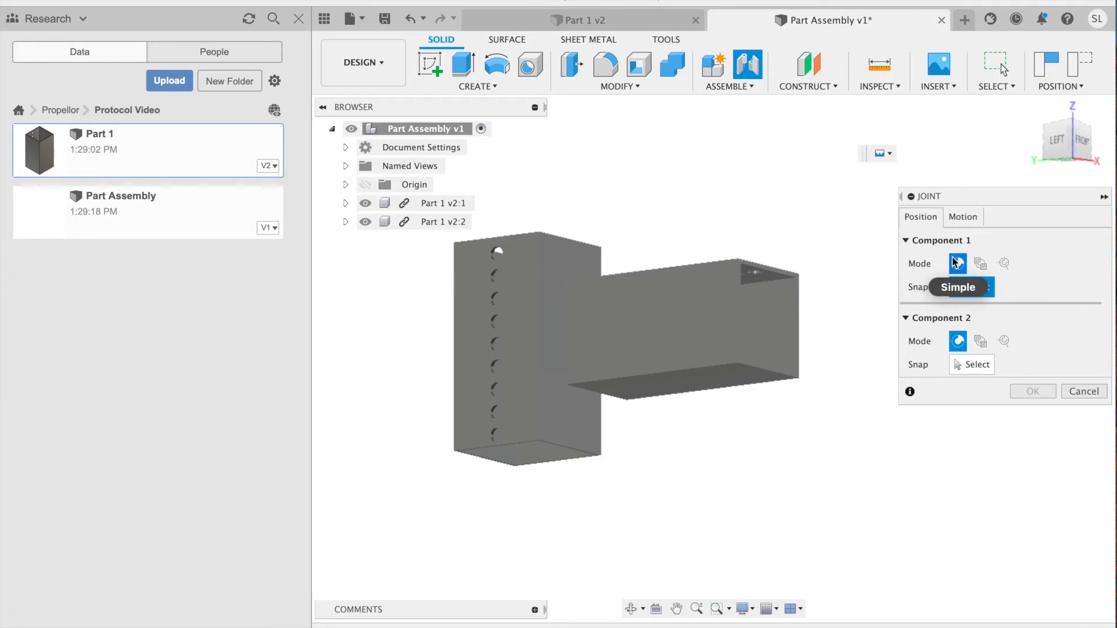
scroll(795, 448, down, 3)
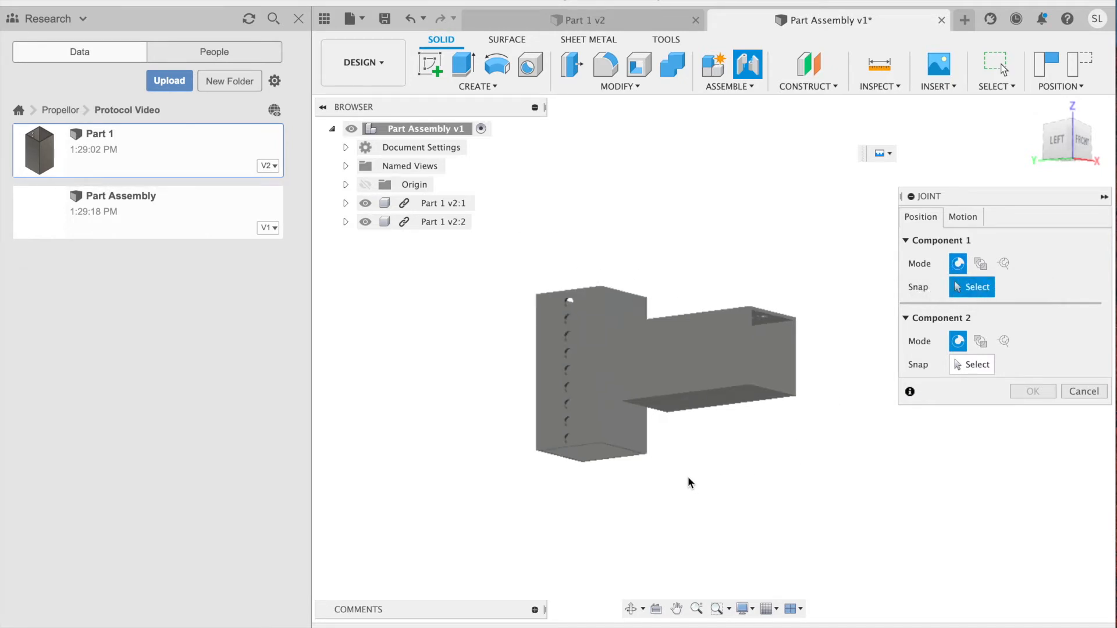
shift+middle_drag(693, 463, 643, 462)
scroll(649, 454, up, 10)
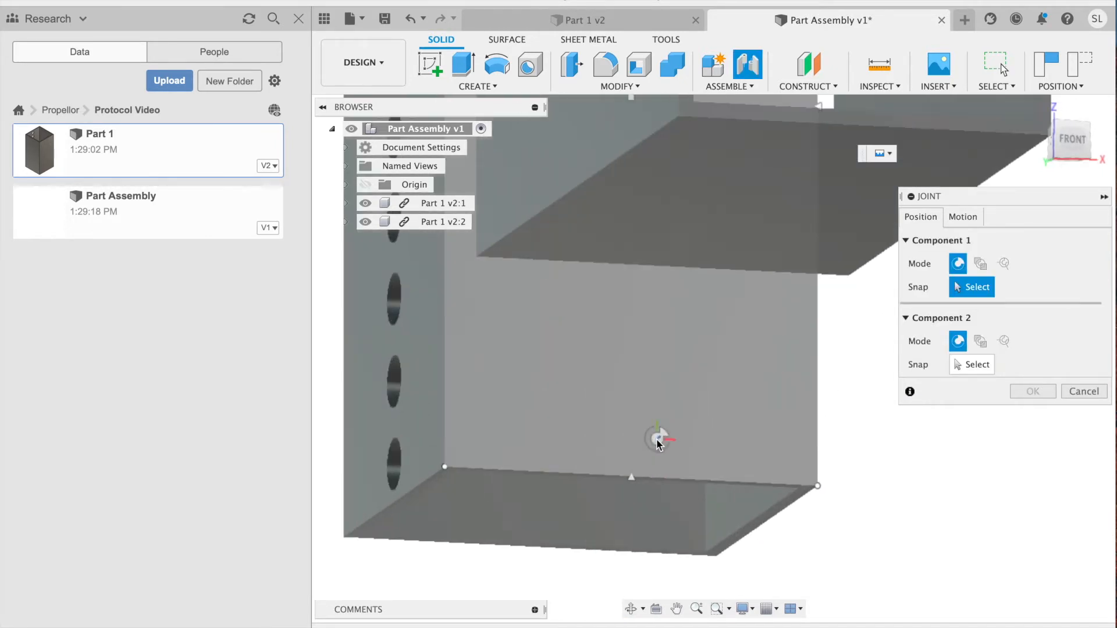
scroll(650, 446, up, 2)
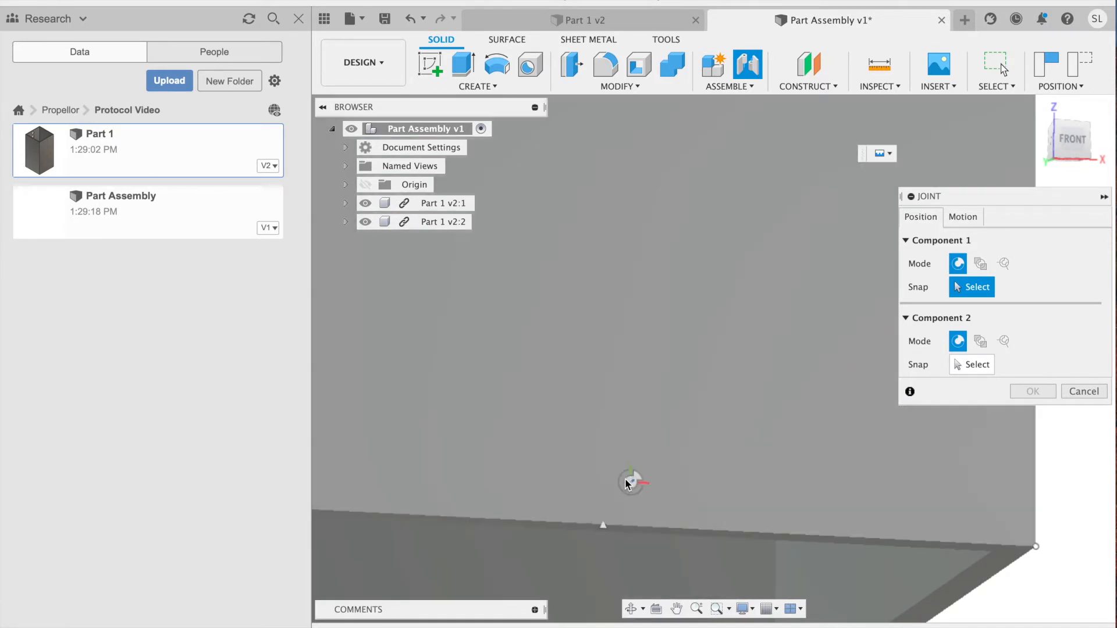
click(605, 518)
Snap the joint to the midpoint of the horizontal tube's lower outer edge at its open end and accept the joint
shift+middle_drag(625, 288, 815, 268)
scroll(814, 269, up, 5)
shift+middle_drag(696, 263, 492, 249)
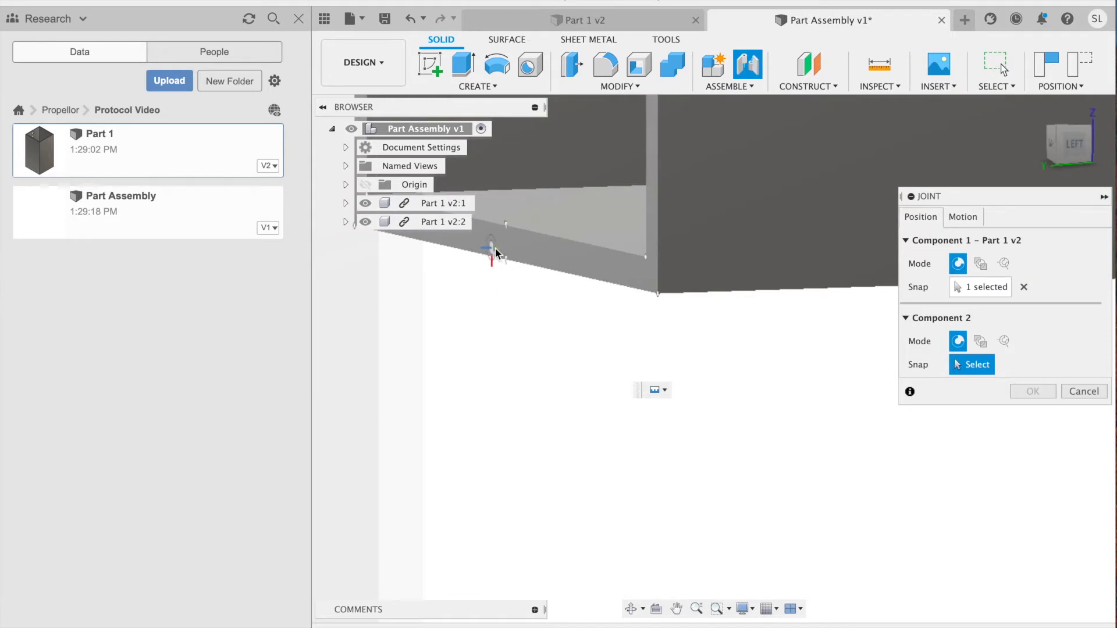
click(506, 259)
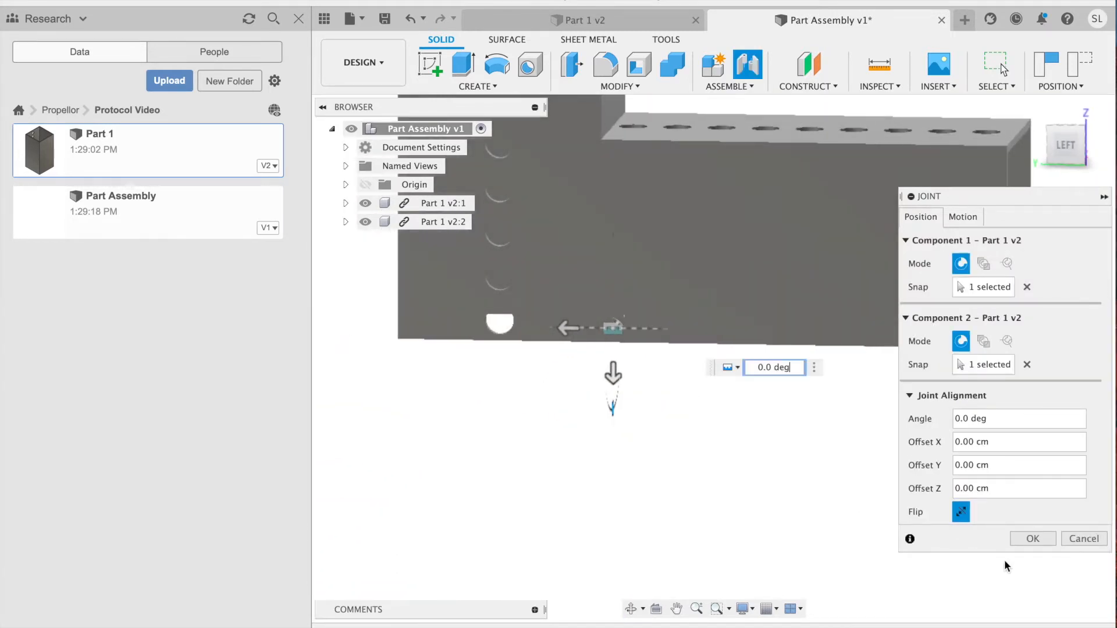
click(1031, 539)
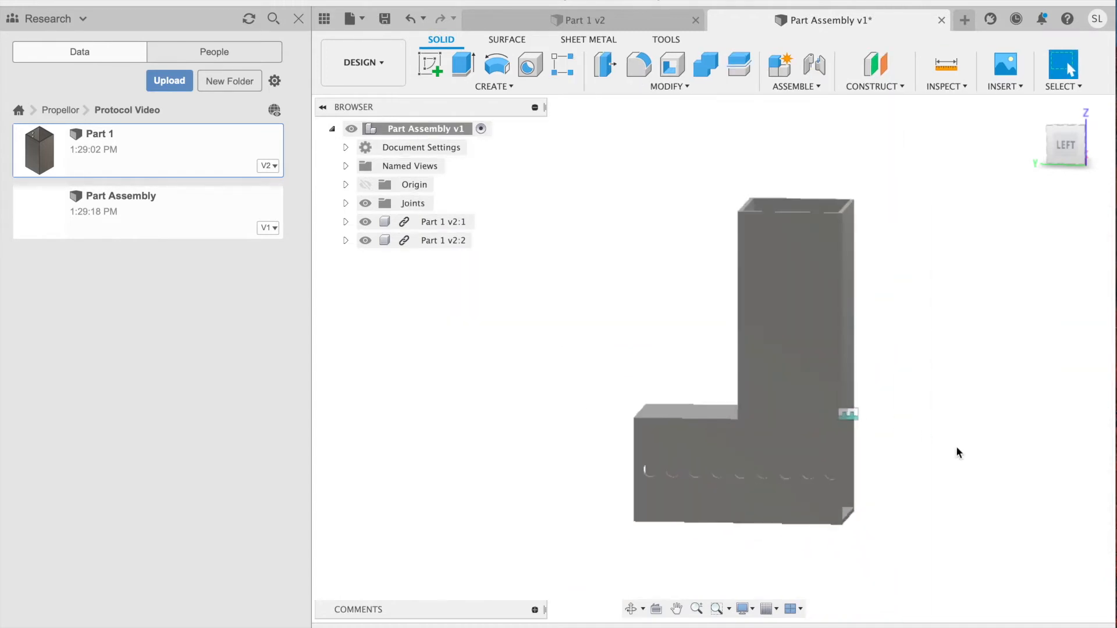
shift+middle_drag(968, 441, 554, 448)
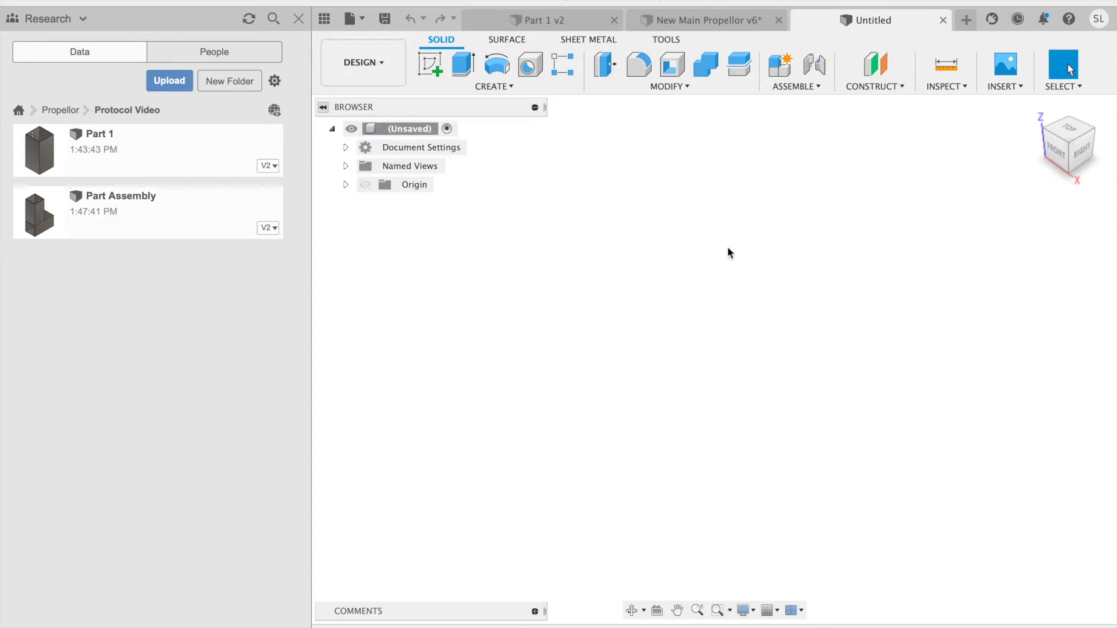
Hide the data panel and start a sketch on the YZ plane of the untitled design
click(298, 18)
click(118, 64)
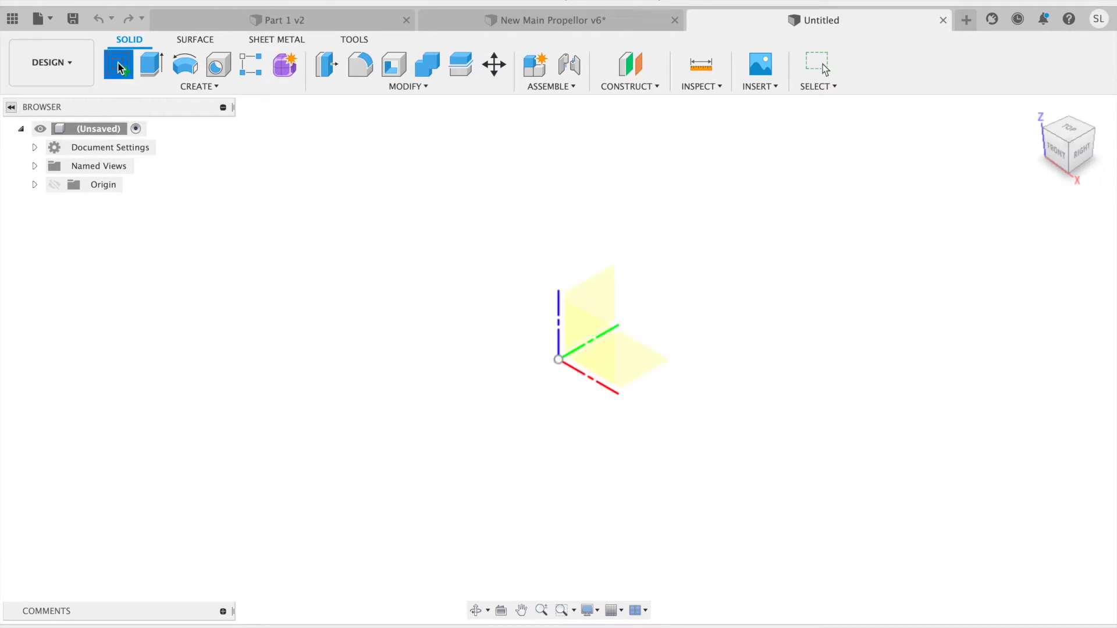
click(600, 289)
middle_drag(637, 316, 666, 277)
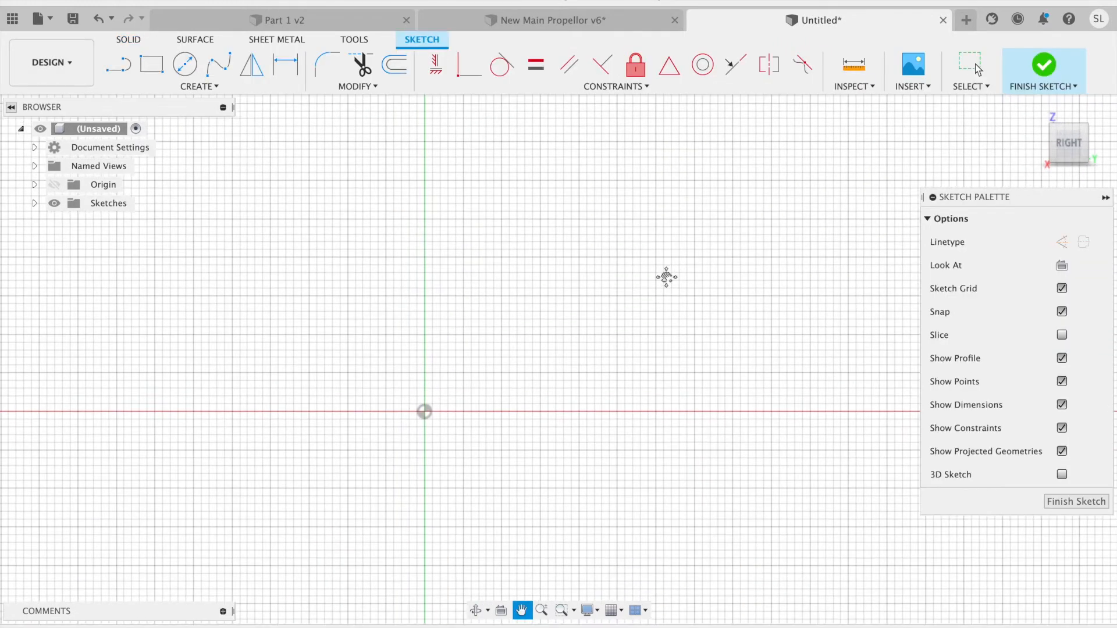
Draw a line from the origin, 1.2 cm long at 40 degrees to the horizontal axis
click(125, 71)
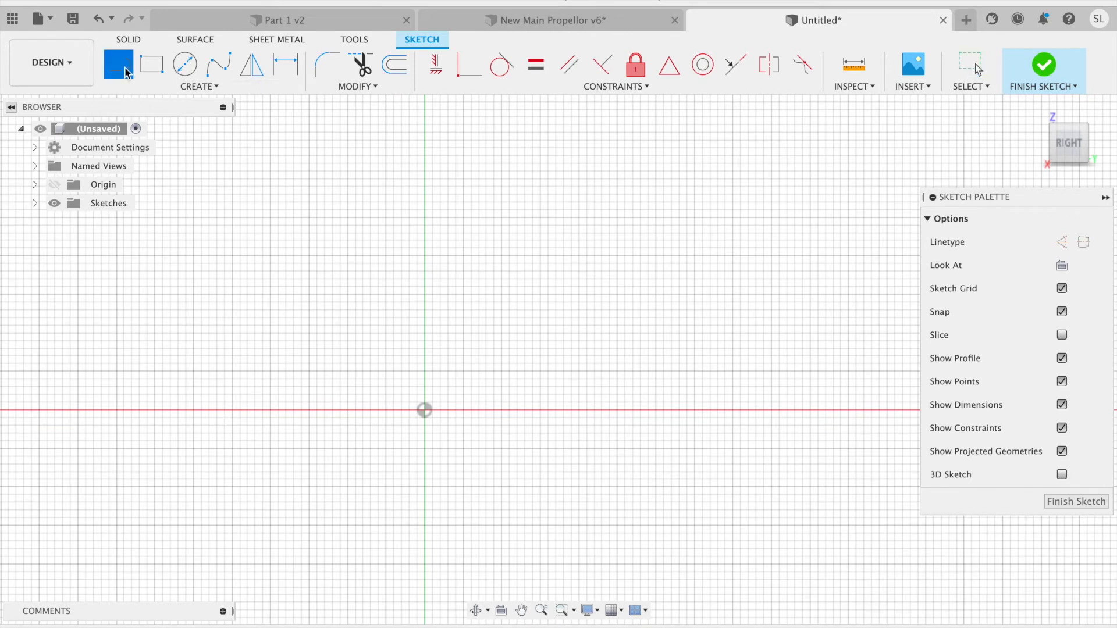
click(424, 410)
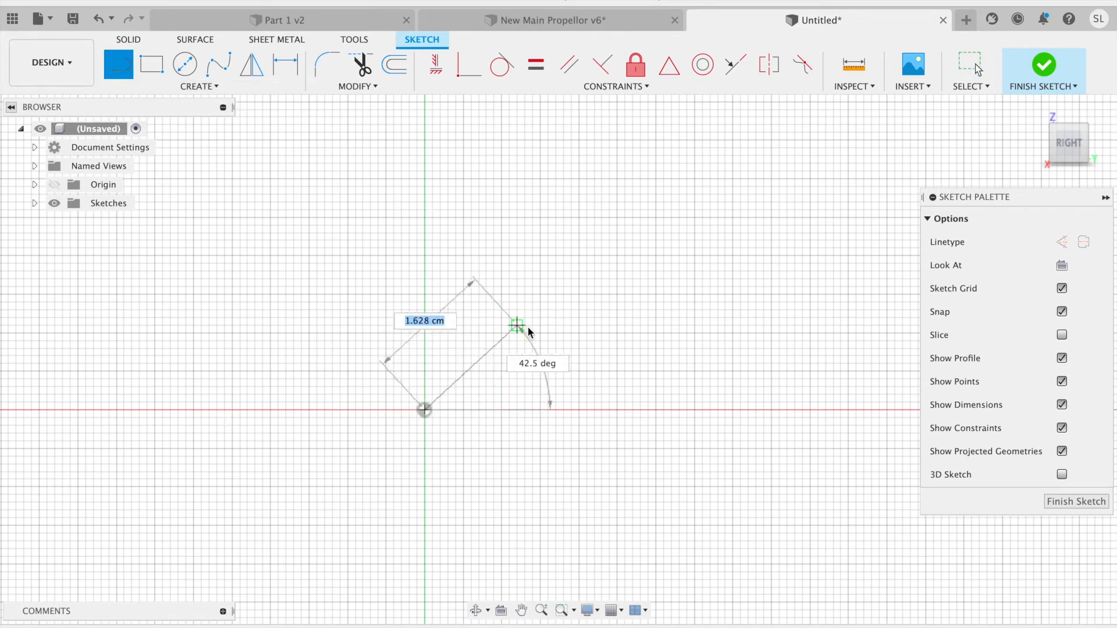
text(1.2)
key(Tab)
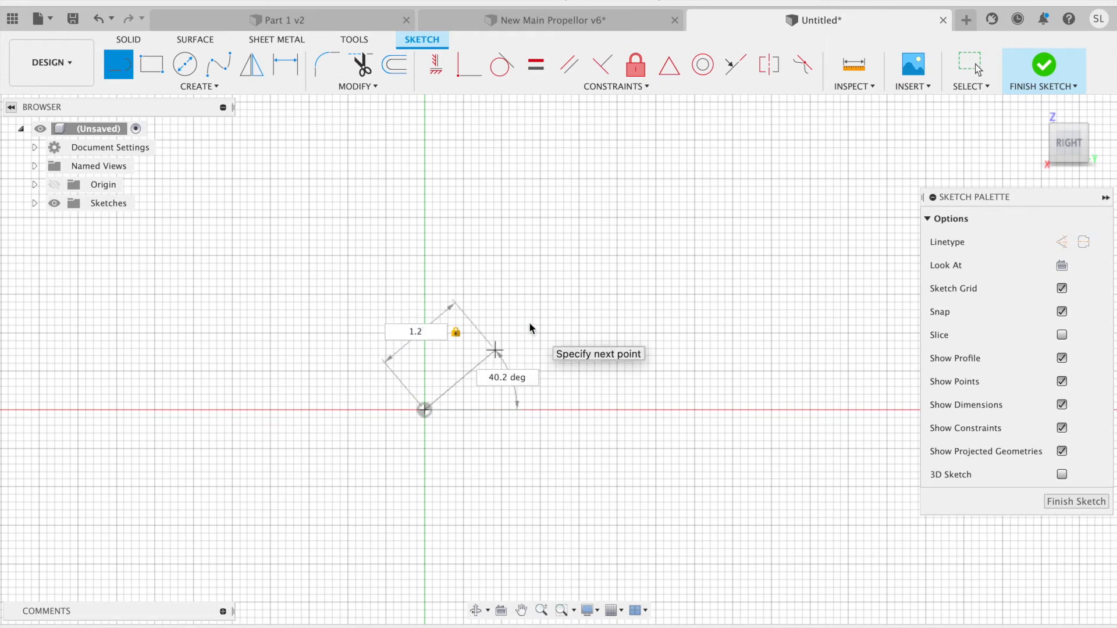
text(40)
key(Return)
key(Escape)
scroll(473, 404, up, 3)
scroll(424, 460, up, 3)
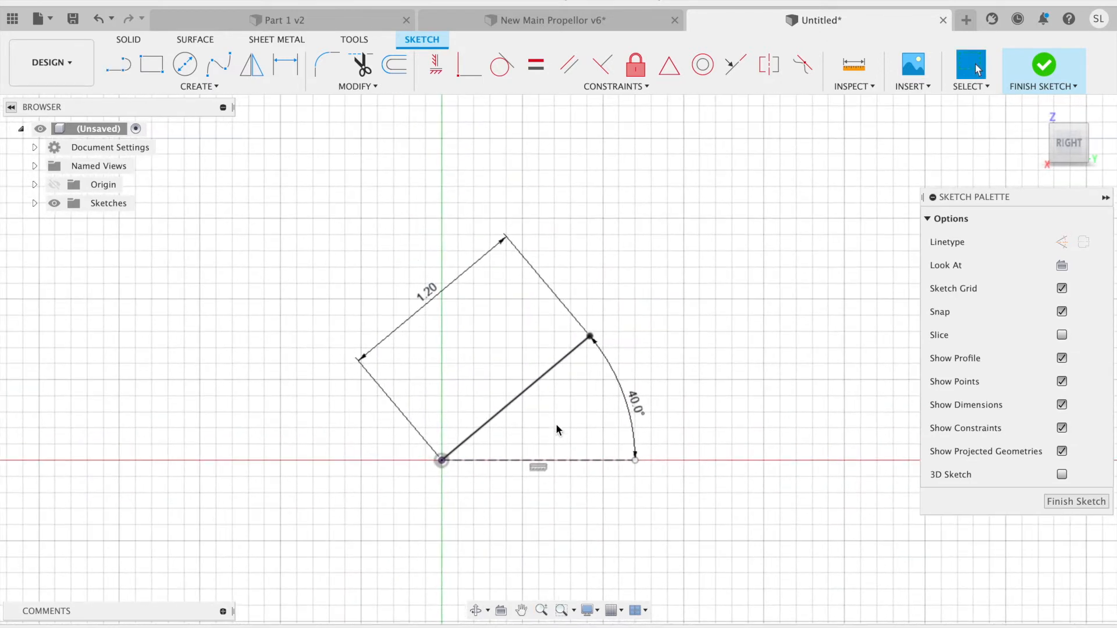
Draw a three point arc slot between the line's endpoints, bulging above the line, with a width of 0.47 cm
click(195, 87)
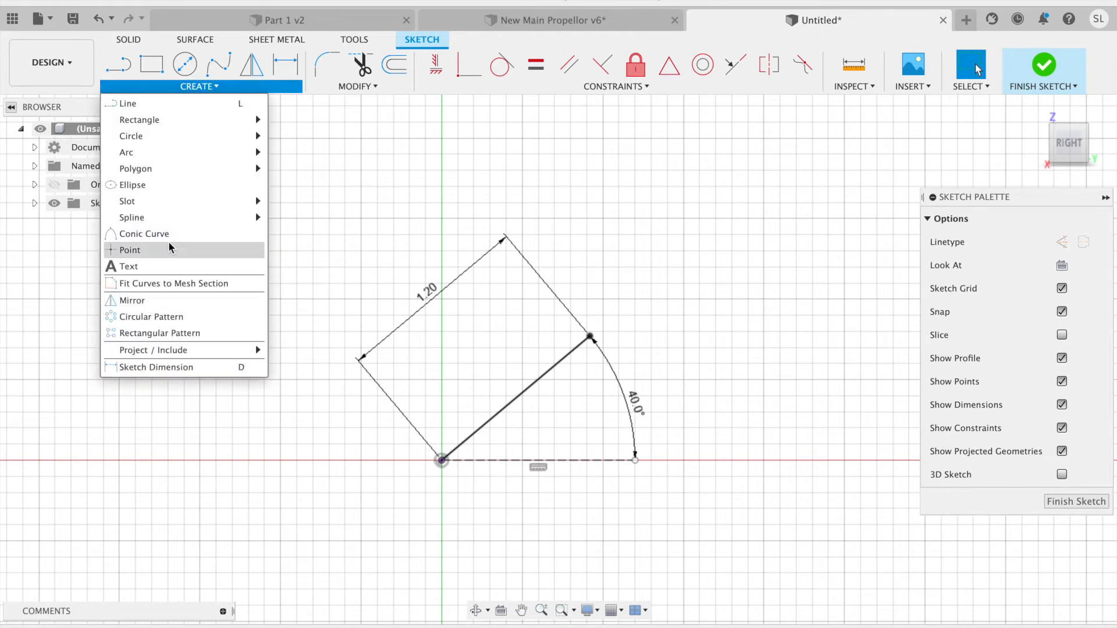
mouse_move(161, 201)
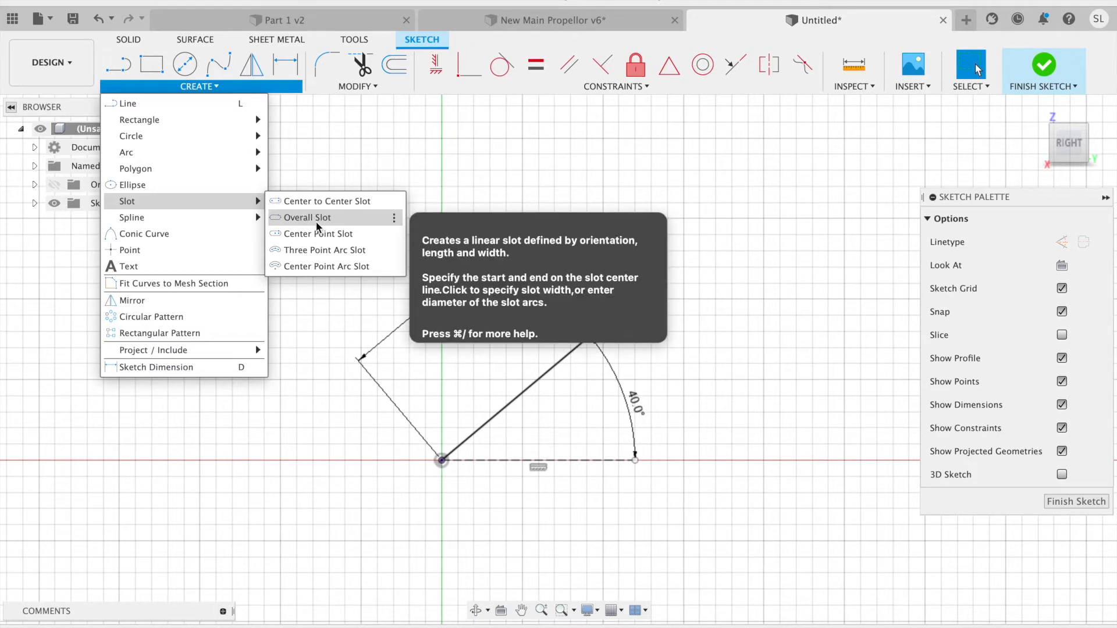
click(321, 249)
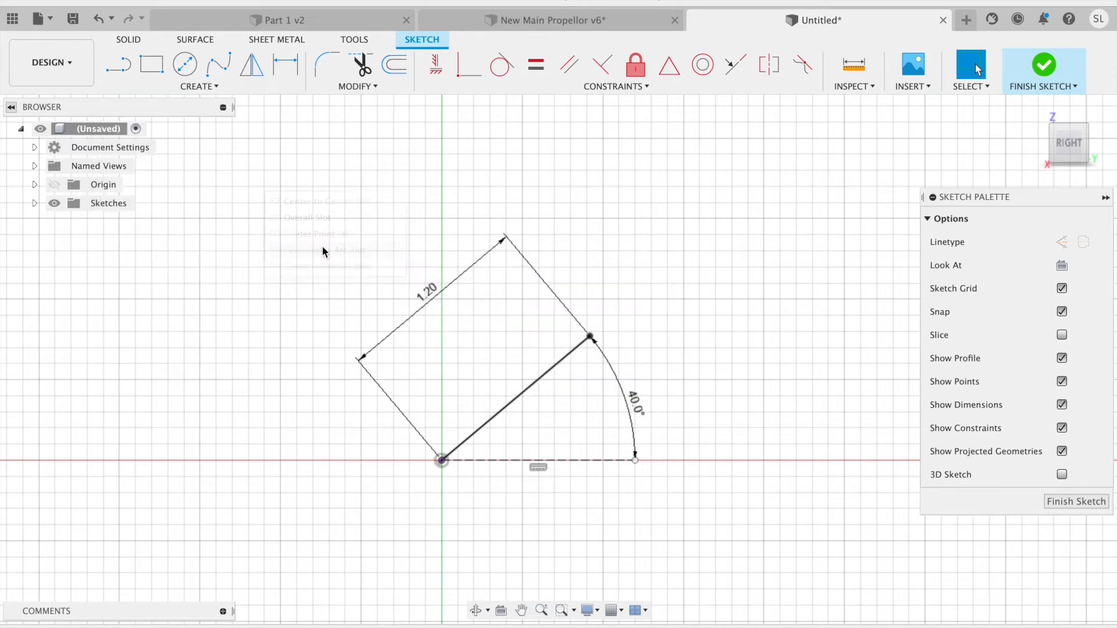
click(442, 461)
click(588, 338)
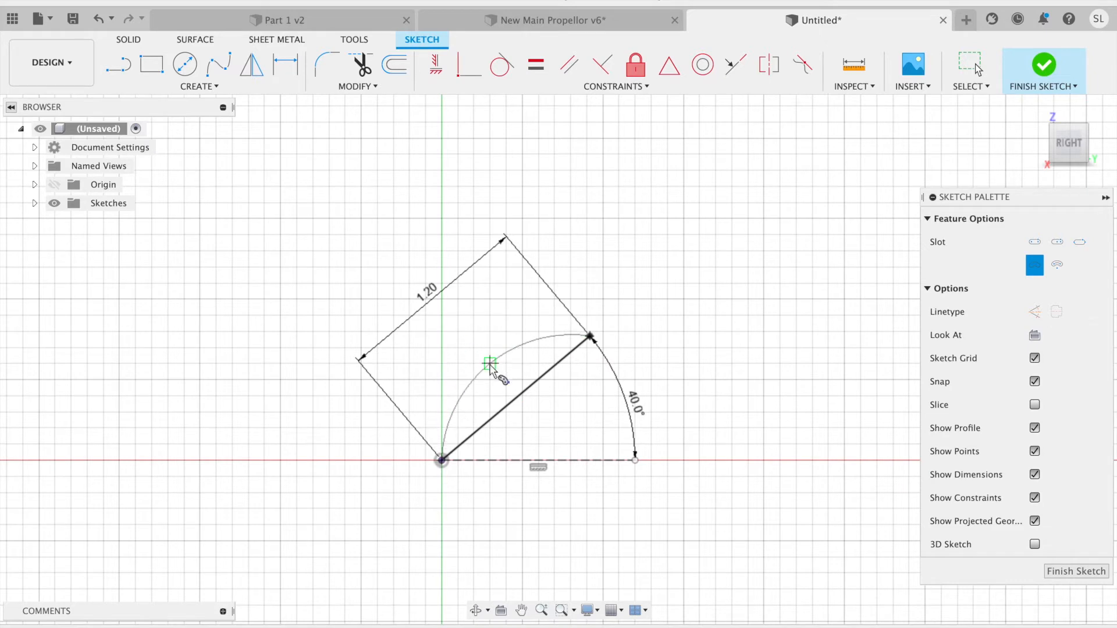
click(491, 365)
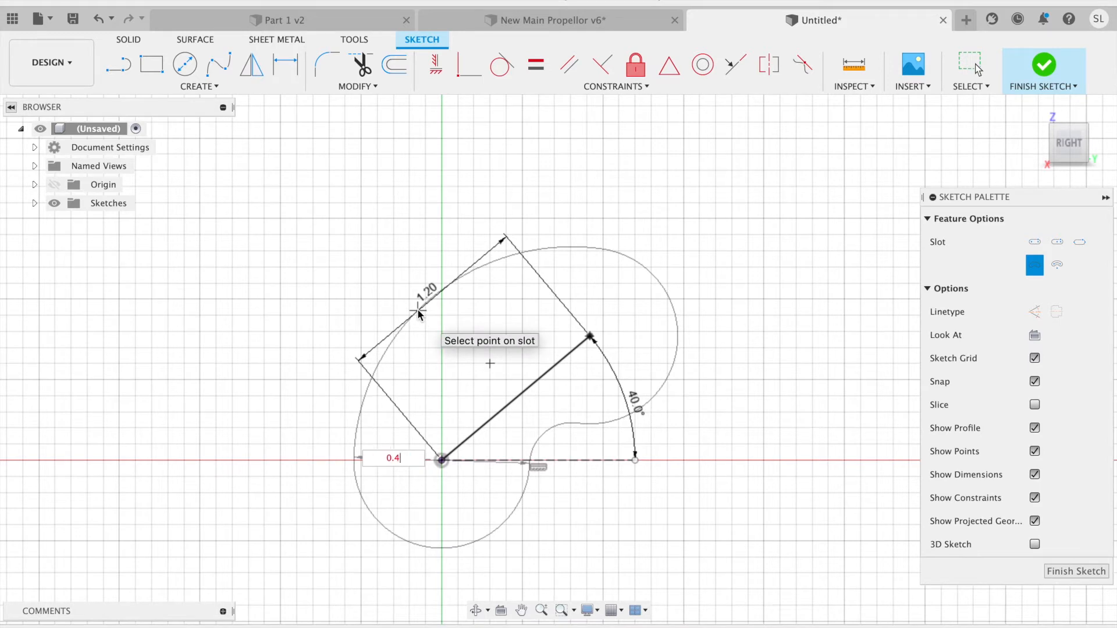
text(7)
key(Return)
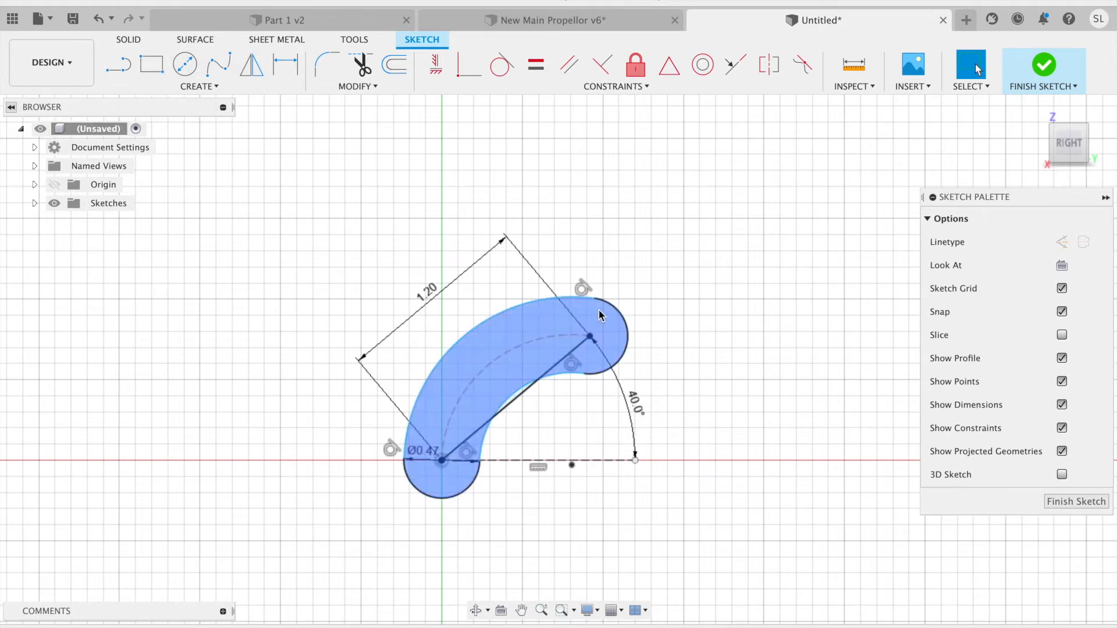
Dimension the slot's centre arc with a radius of 2 cm and finish the sketch
click(280, 71)
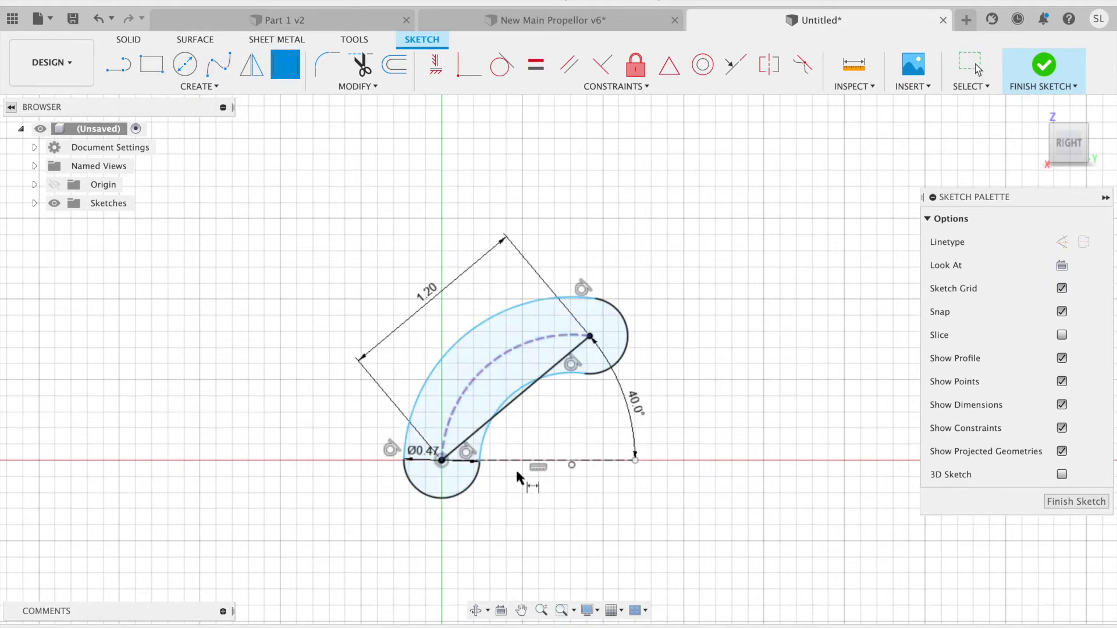
click(505, 360)
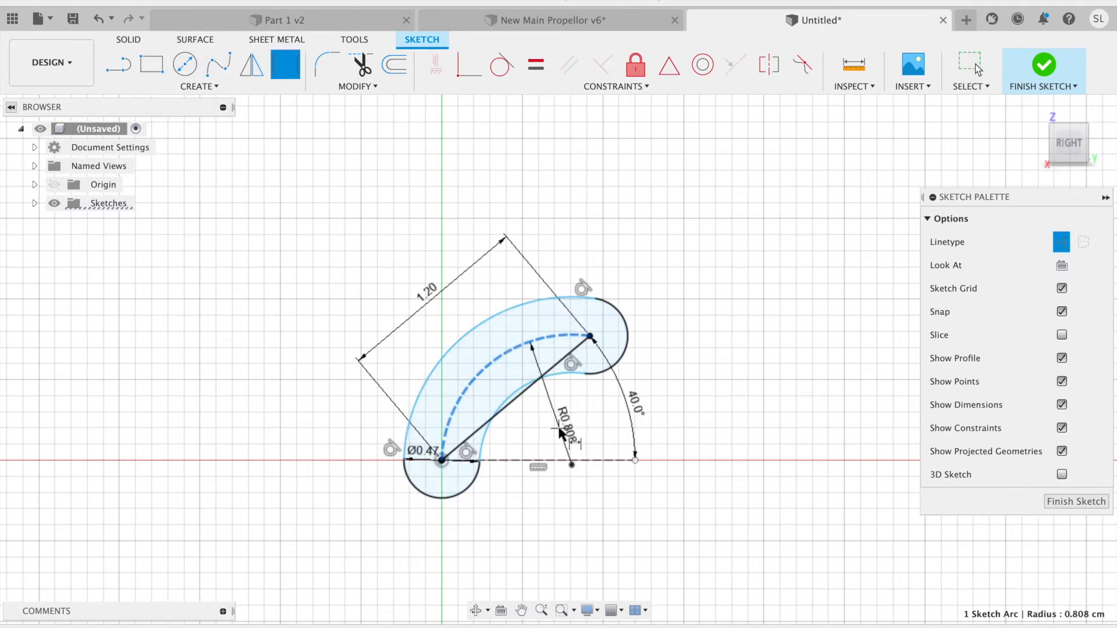
click(571, 426)
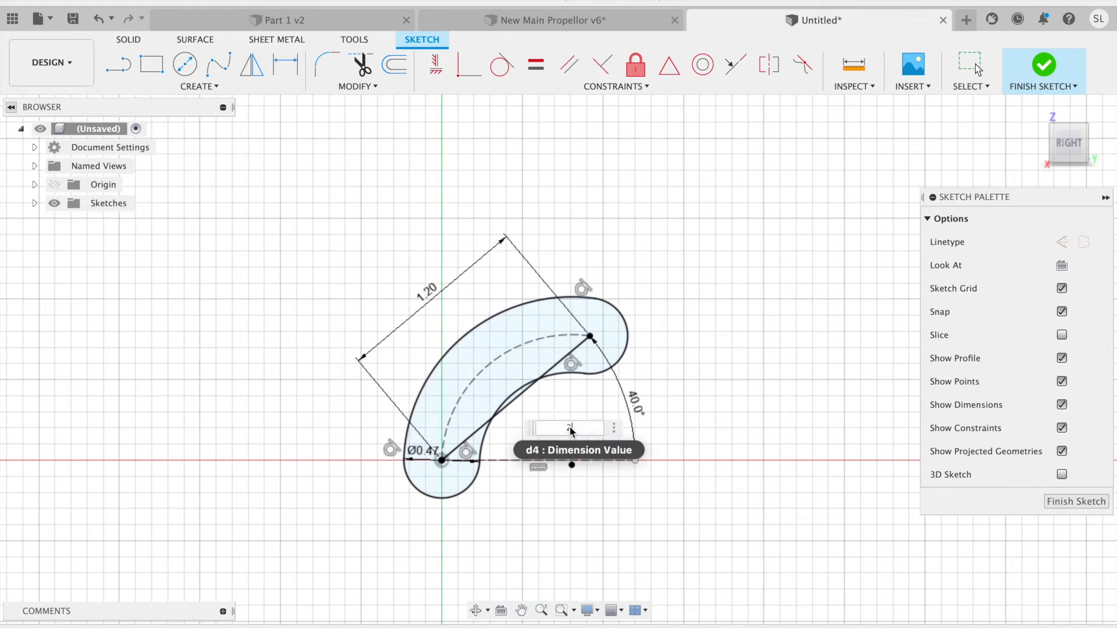
key(Return)
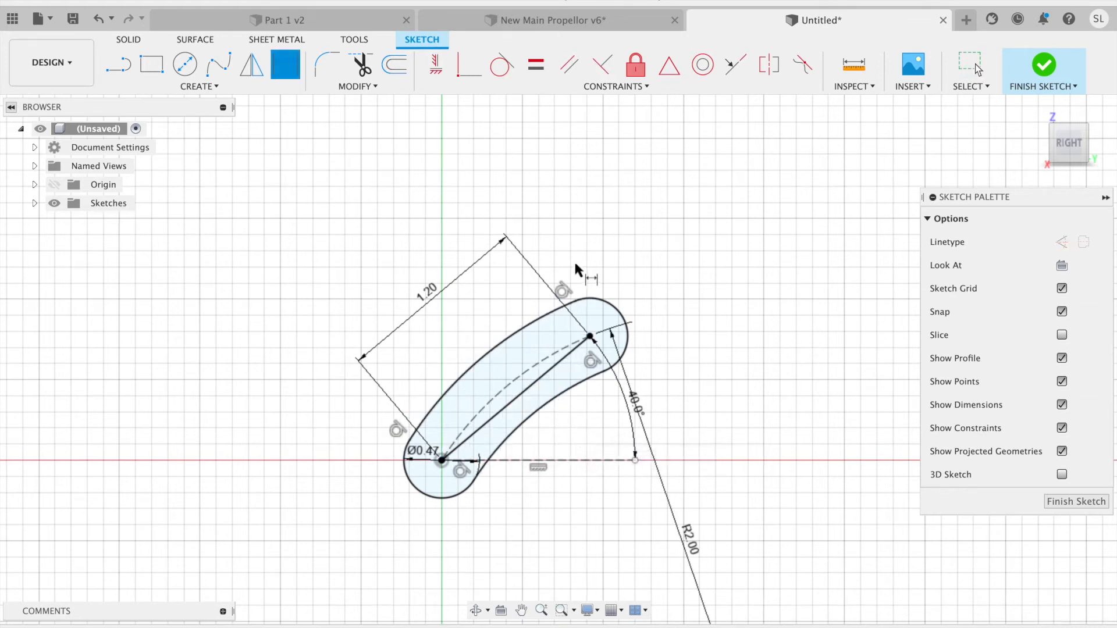
scroll(640, 285, down, 3)
click(1075, 501)
mouse_move(812, 303)
shift+middle_down()
mouse_move(778, 307)
mouse_move(850, 310)
mouse_move(865, 333)
shift+middle_up()
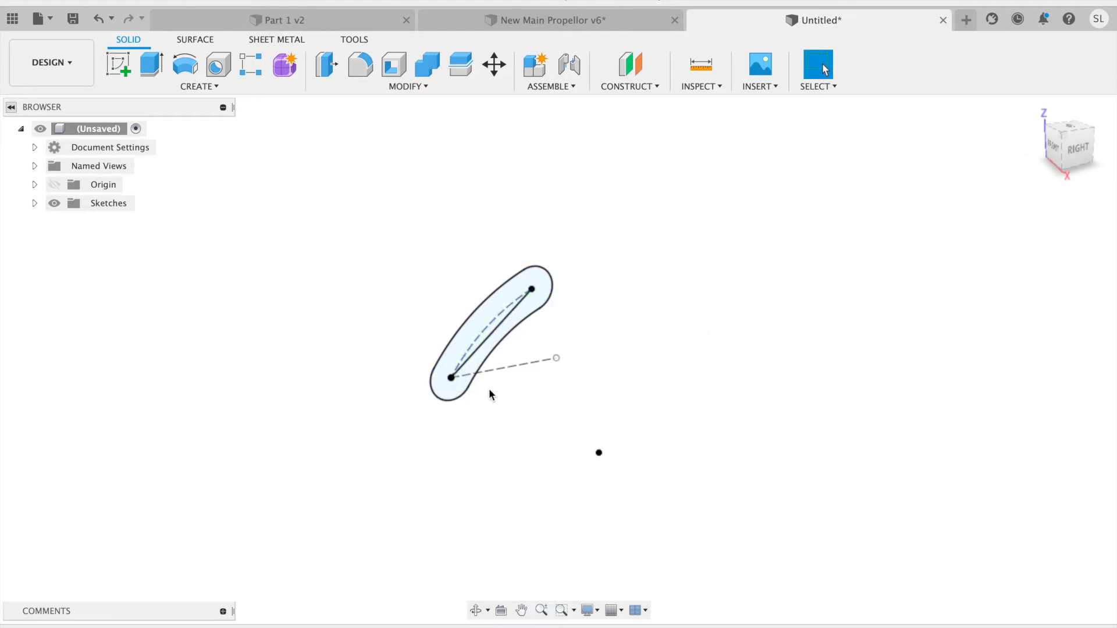
click(634, 68)
click(515, 312)
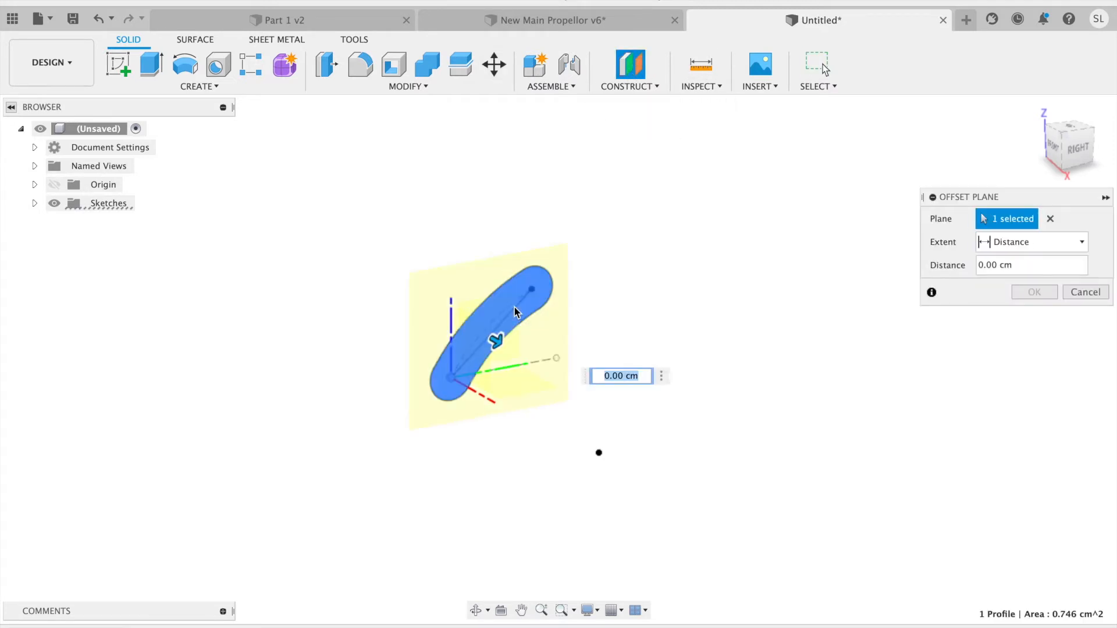
click(1075, 293)
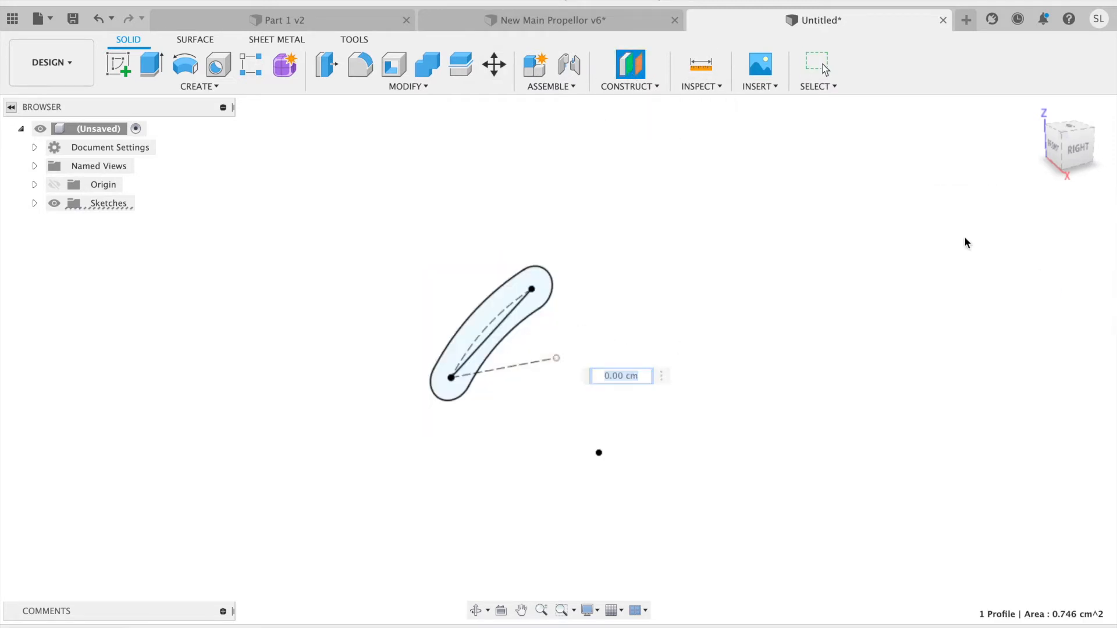
Create an offset construction plane 0.75 cm from the YZ plane
click(630, 64)
shift+middle_drag(731, 326, 689, 318)
click(516, 354)
shift+middle_drag(700, 262, 640, 330)
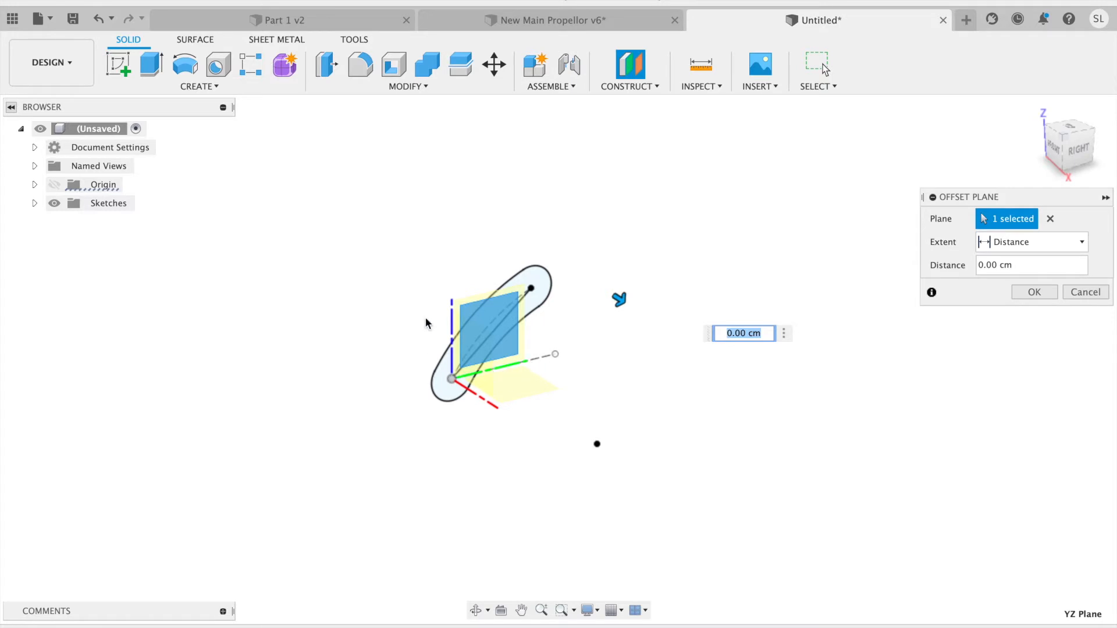
click(982, 270)
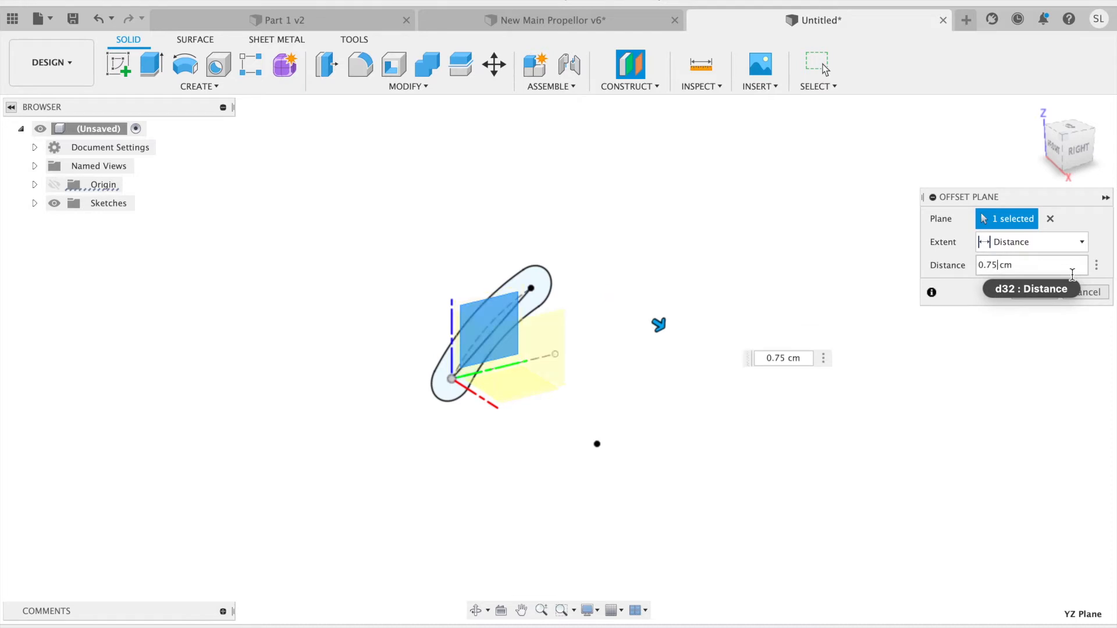
key(Return)
shift+middle_drag(850, 300, 937, 279)
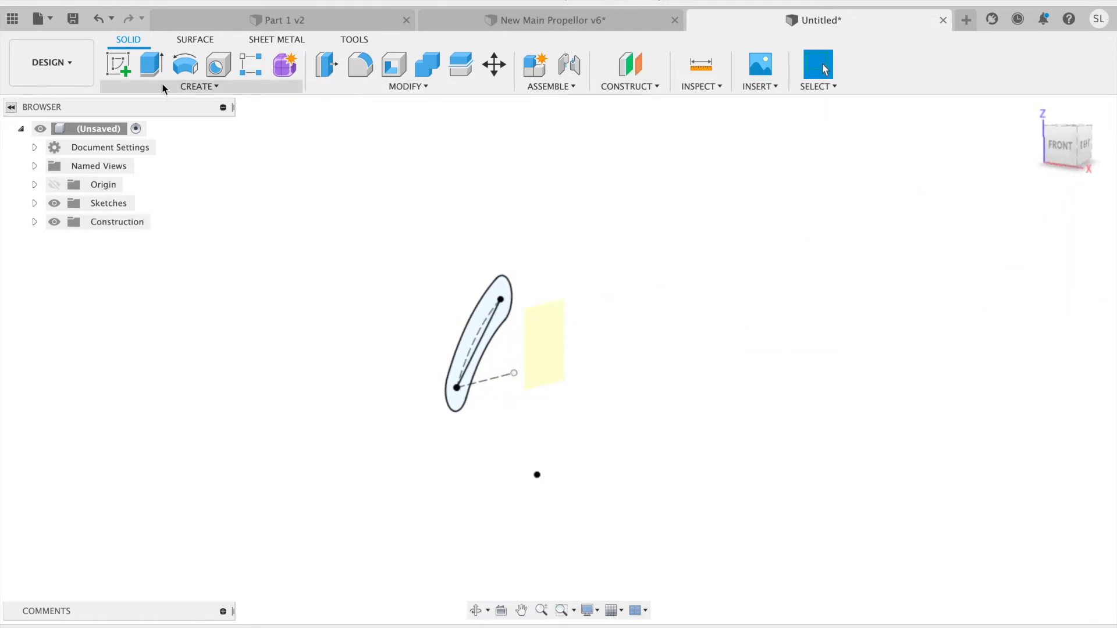
Start a sketch on the offset plane and draw a line 1.2 cm long at 40 degrees, starting on the horizontal axis about 0.2 cm beyond the origin
click(118, 64)
click(526, 342)
click(553, 338)
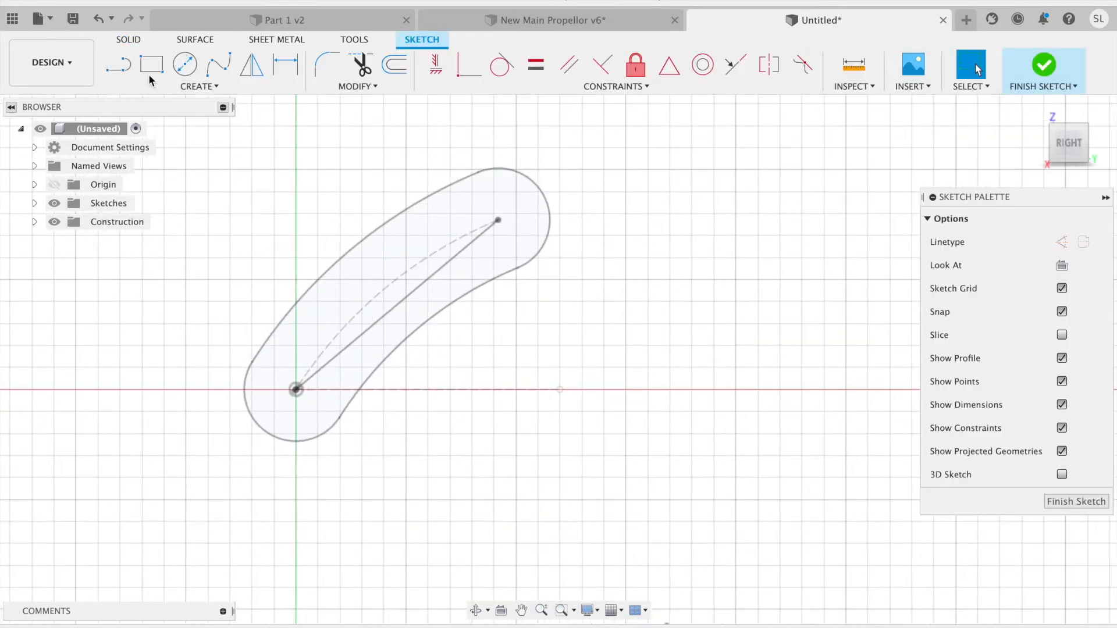
click(120, 70)
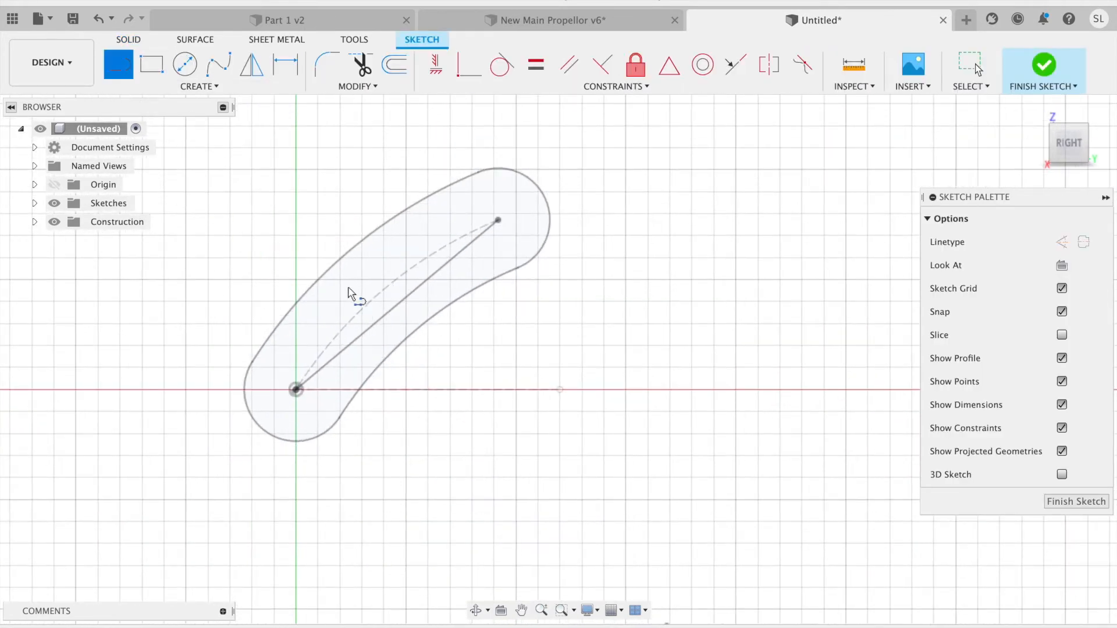
click(349, 390)
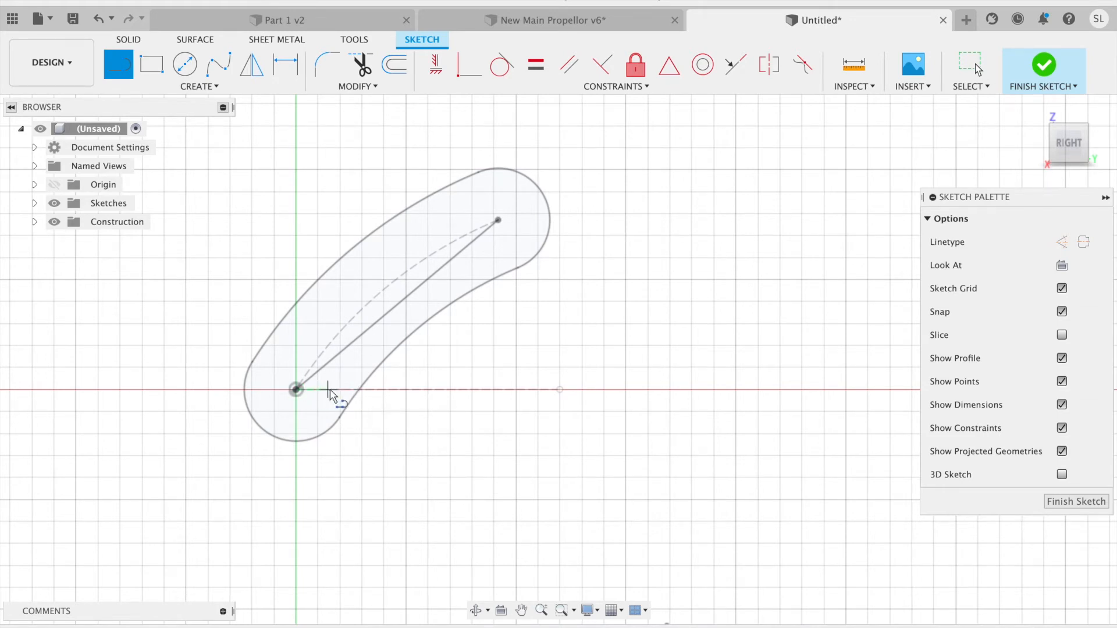
click(340, 389)
text(1.2)
key(Tab)
text(4)
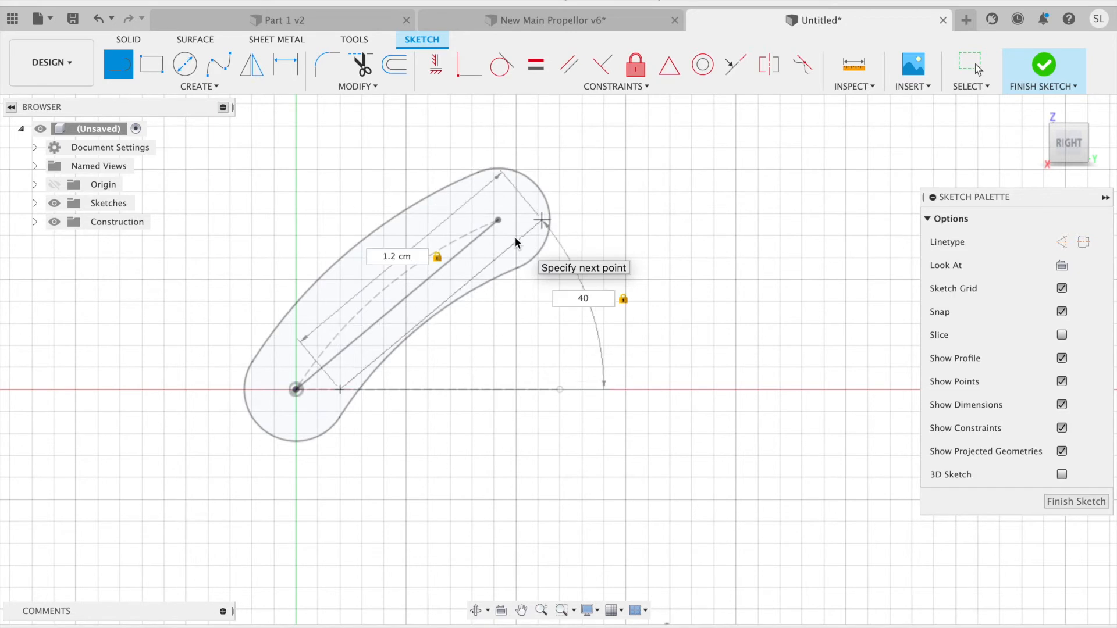
key(Return)
key(Escape)
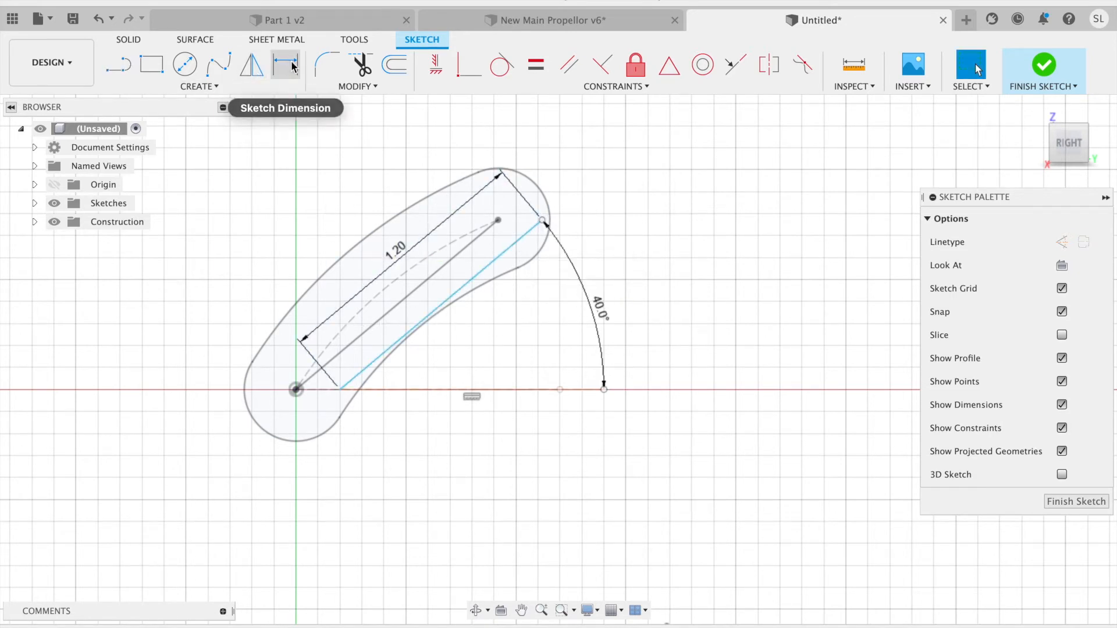
Dimension the horizontal distance from the origin to the line's start point as 0.1 cm
key(d)
scroll(295, 402, up, 3)
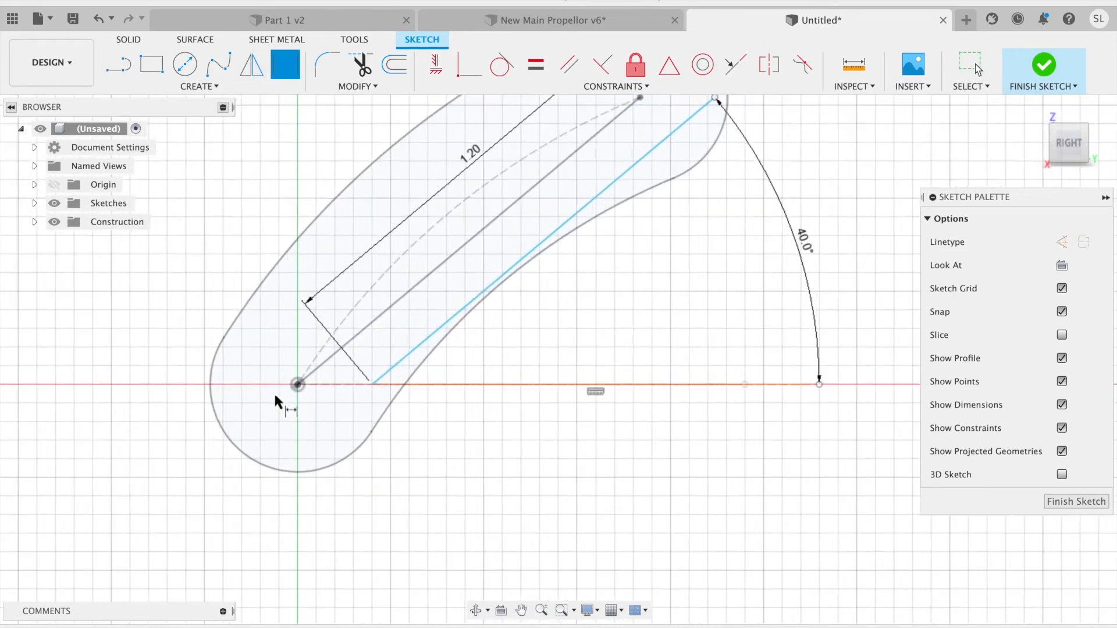
click(297, 384)
click(371, 382)
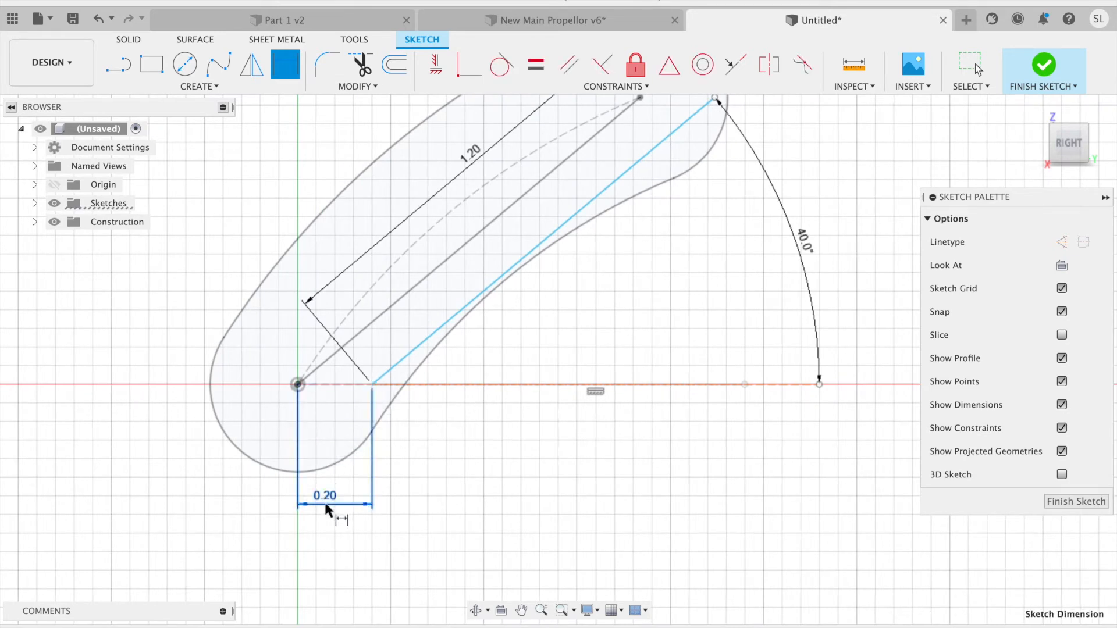
click(325, 506)
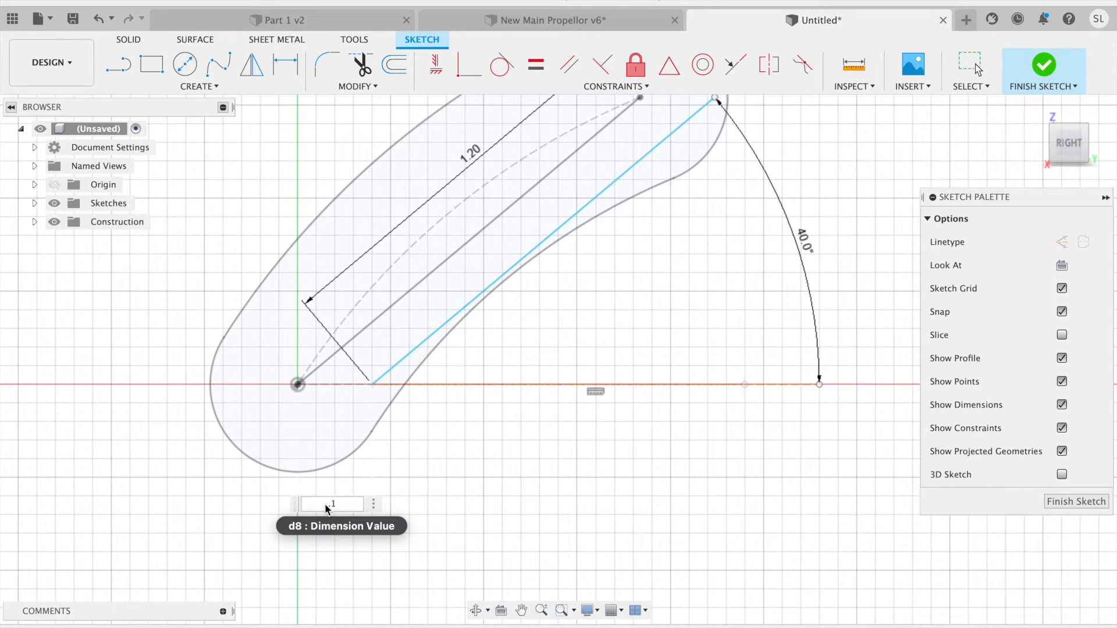
text(.1)
key(Return)
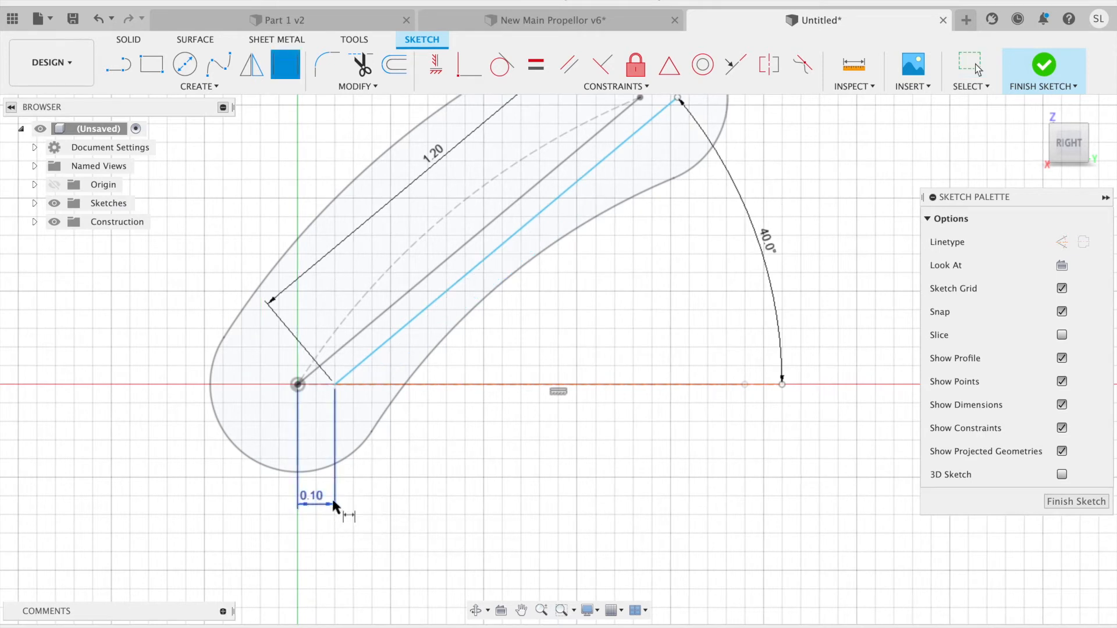
Draw a three point arc slot between the new line's endpoints, bulging above it, with a width of 0.47 cm
scroll(323, 416, down, 3)
click(203, 87)
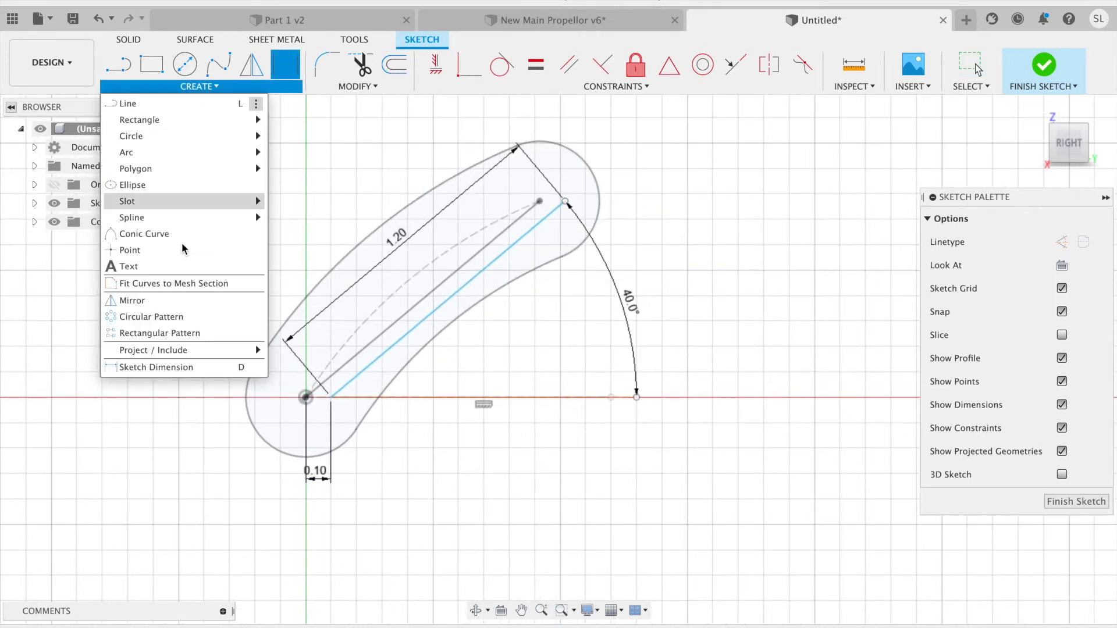
mouse_move(197, 198)
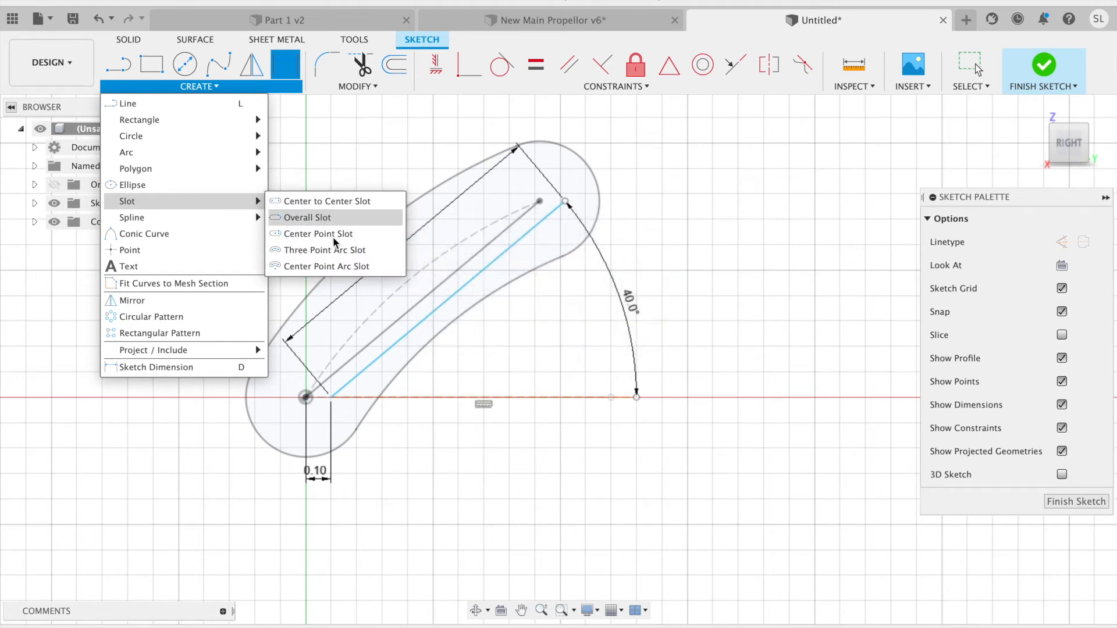
click(324, 250)
click(343, 388)
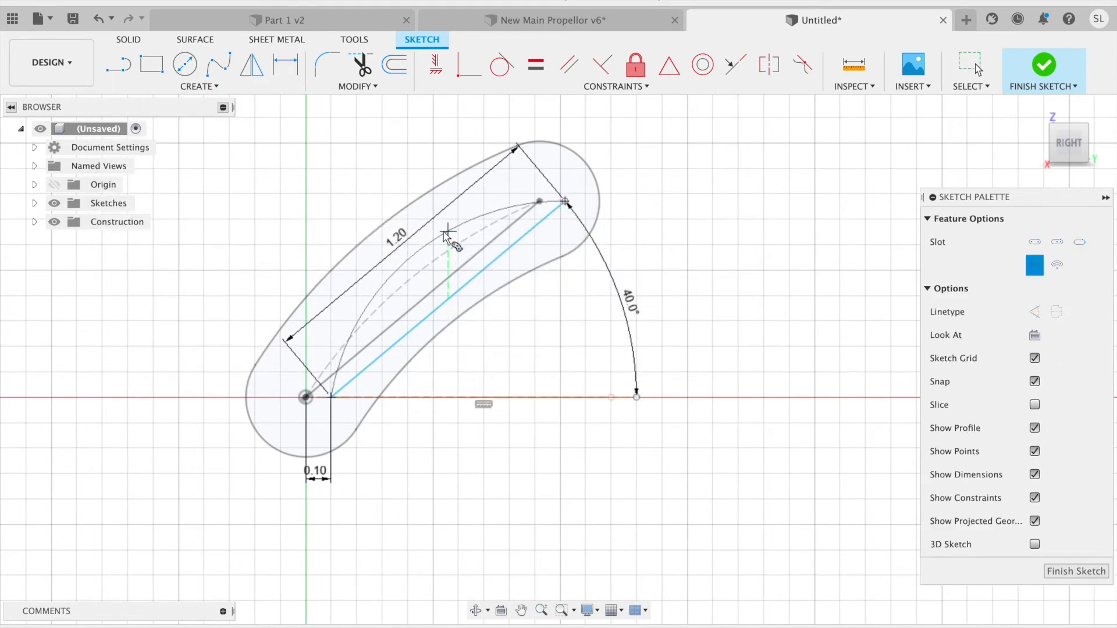
click(447, 232)
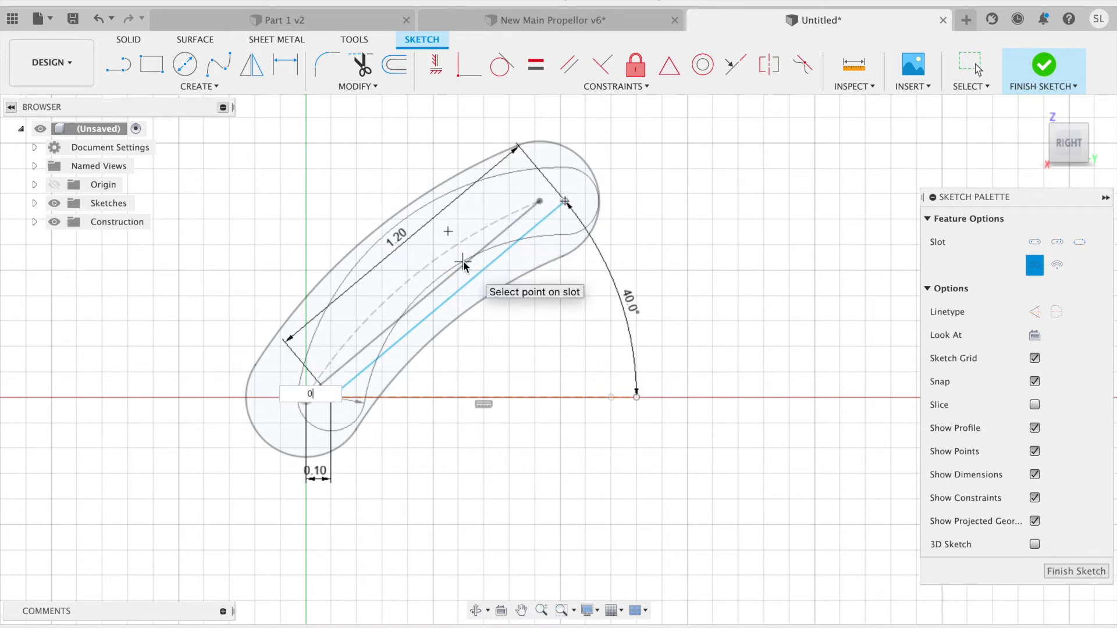
text(0.47)
key(Tab)
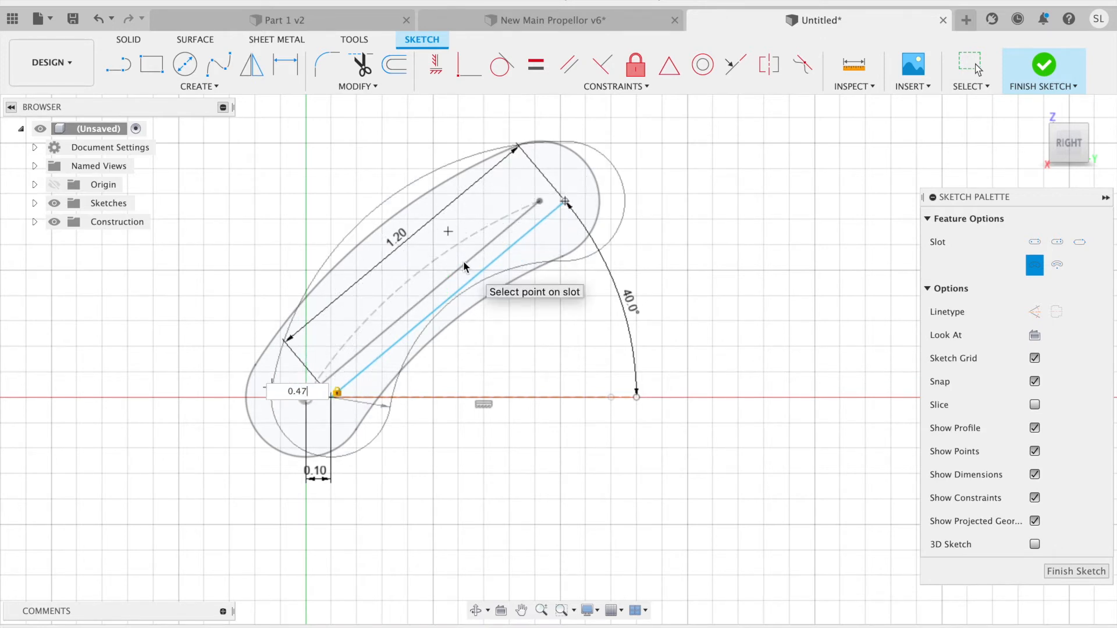
key(Return)
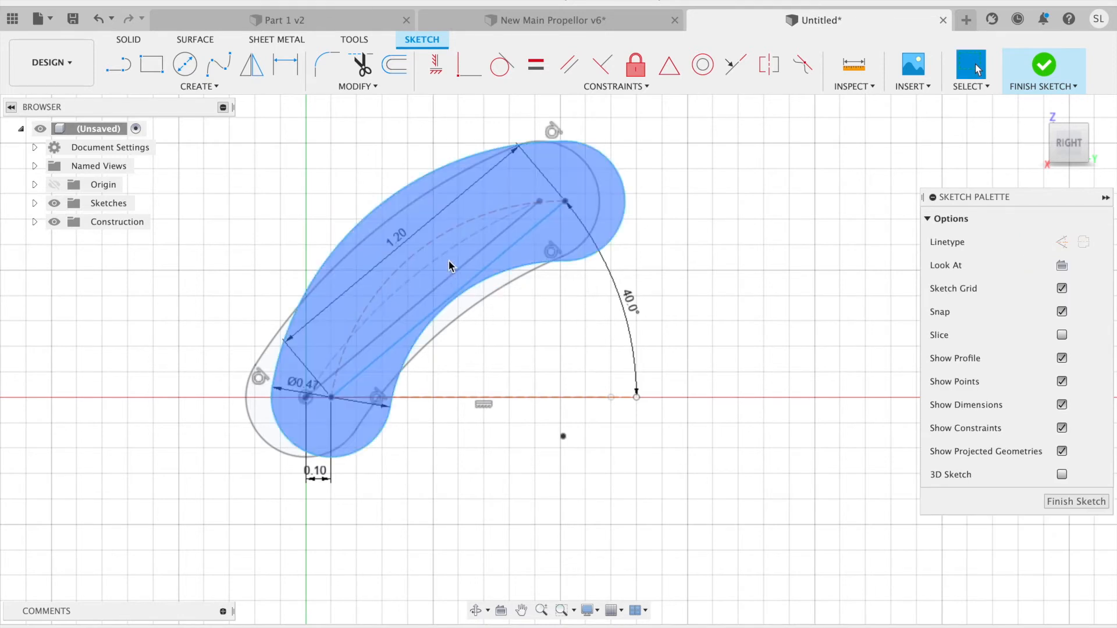
Set the centre arc radius of the second slot to 2 cm and finish the sketch
key(d)
click(464, 226)
click(538, 385)
text(2)
key(Return)
mouse_move(810, 295)
shift+middle_down()
mouse_move(668, 294)
mouse_move(740, 294)
mouse_move(703, 260)
shift+middle_up()
click(1077, 501)
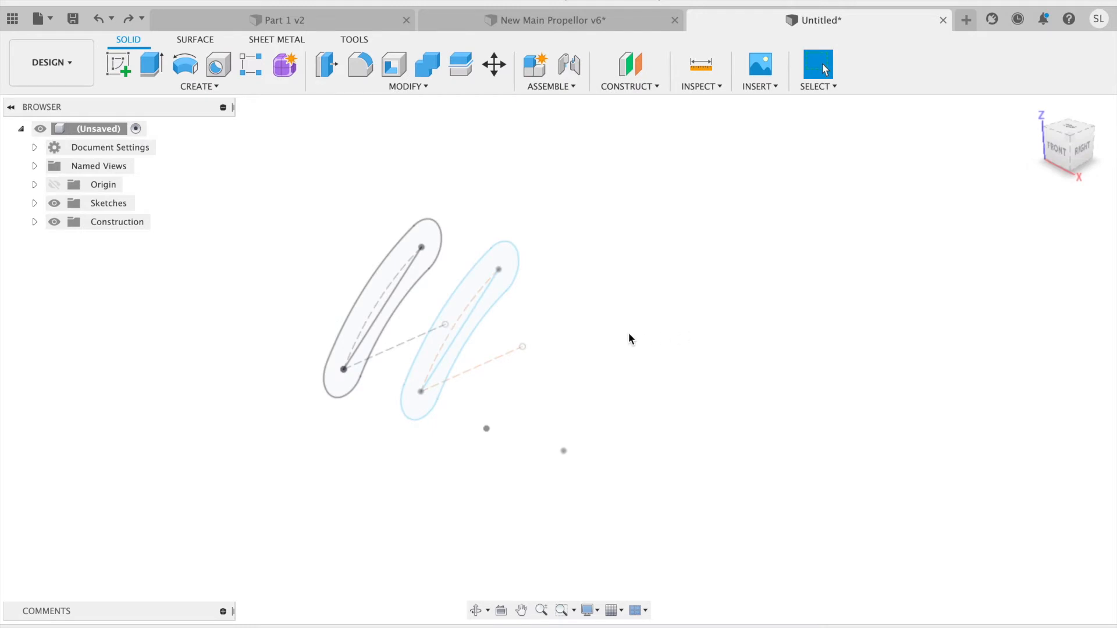
Create another offset construction plane 4 cm from the YZ plane, on the same side as the second slot
click(620, 65)
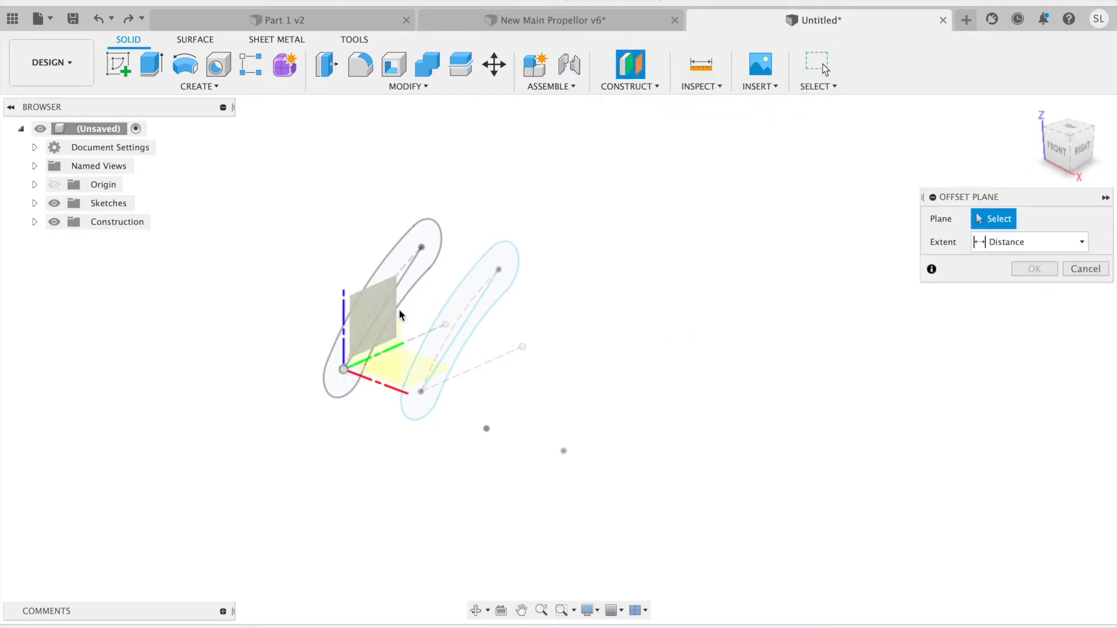
mouse_move(591, 217)
shift+middle_down()
mouse_move(556, 209)
mouse_move(523, 226)
shift+middle_up()
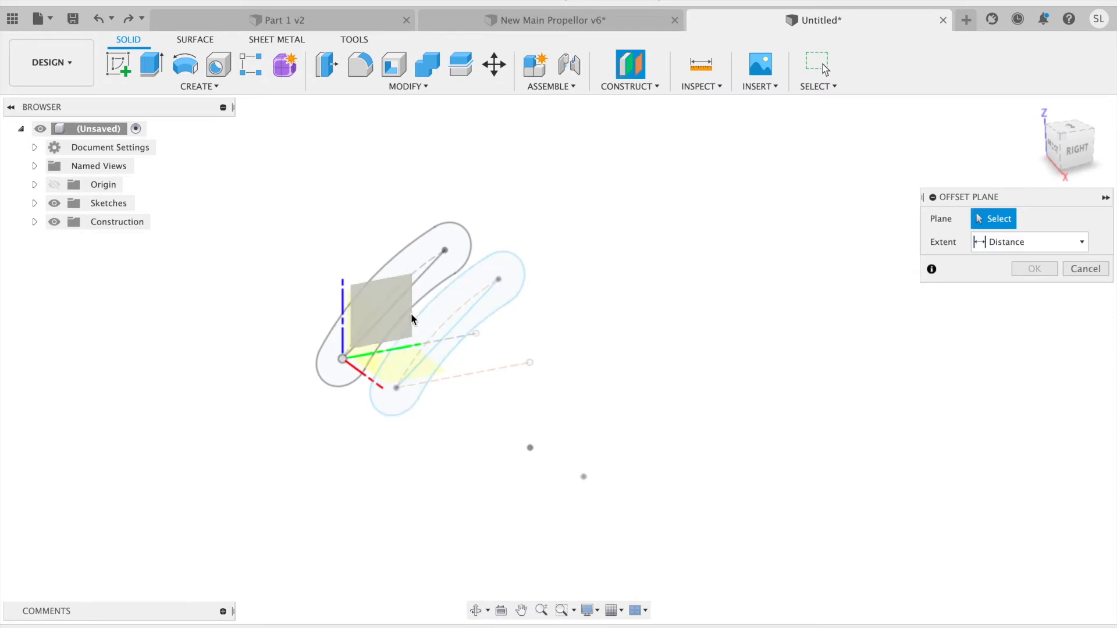
click(402, 322)
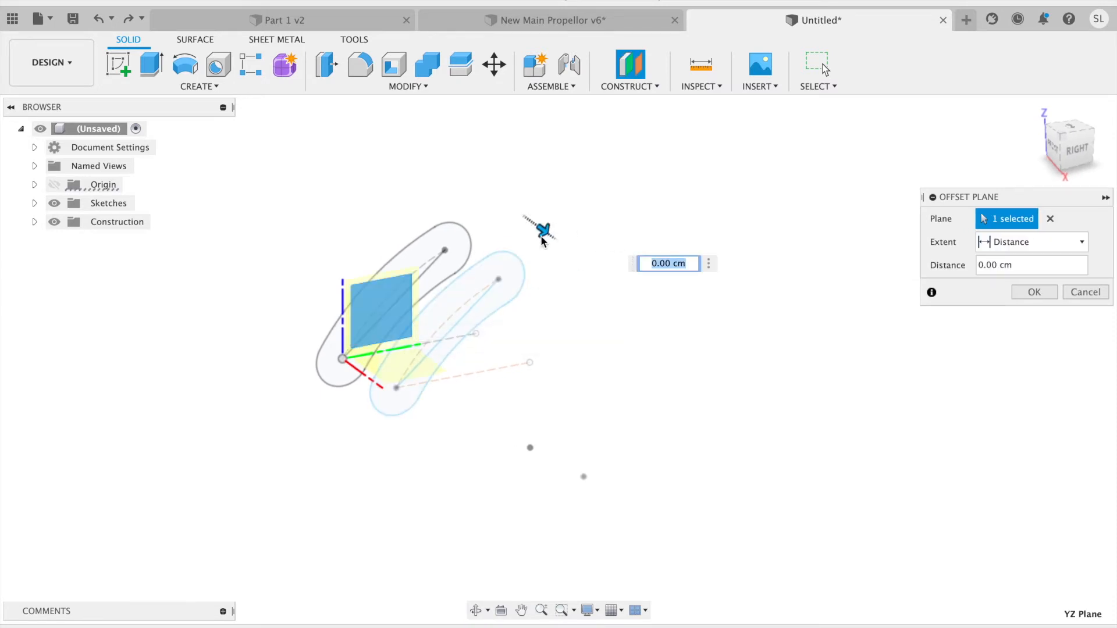
drag(655, 342, 828, 404)
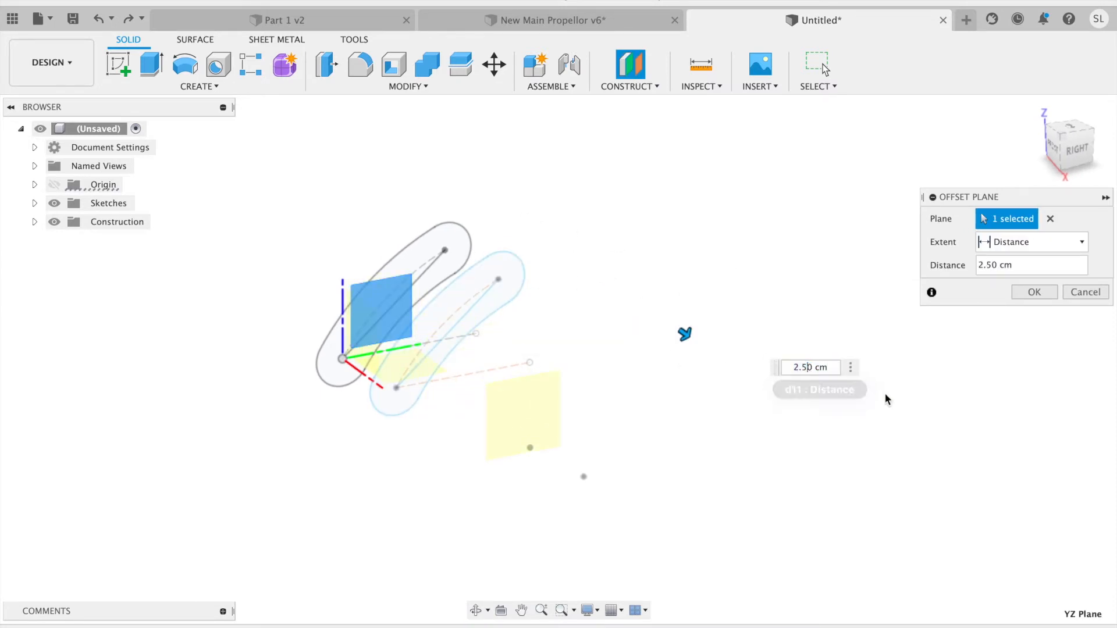
text(0)
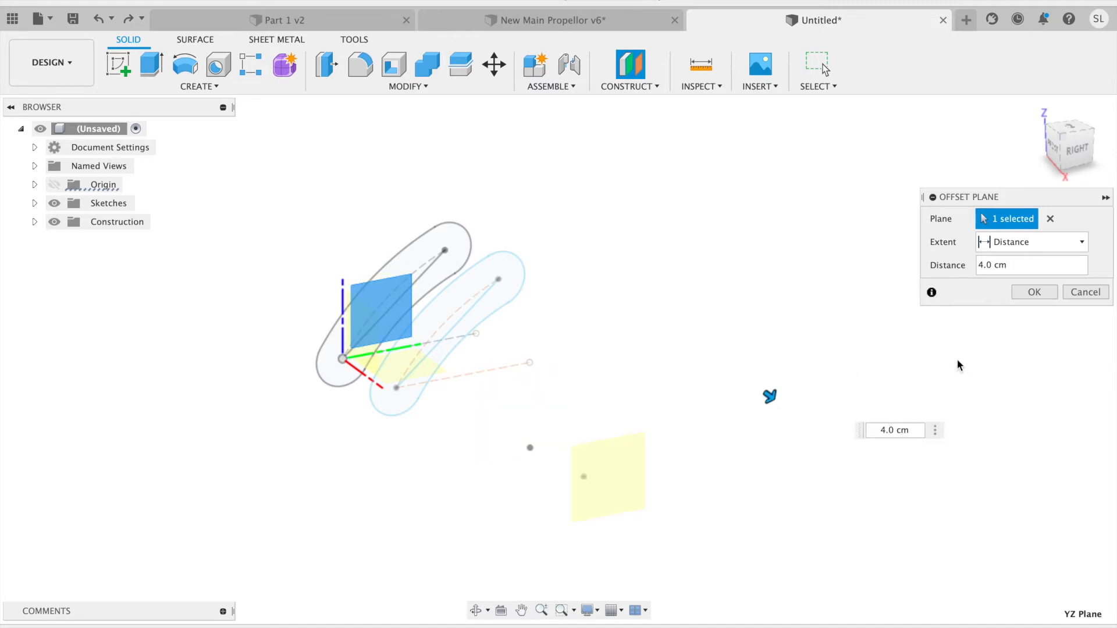
click(1027, 293)
Start a sketch on the 4 cm offset plane and draw a line about 2.15 cm long at 20 degrees, starting below and left of the origin
shift+middle_drag(594, 391, 828, 463)
click(122, 67)
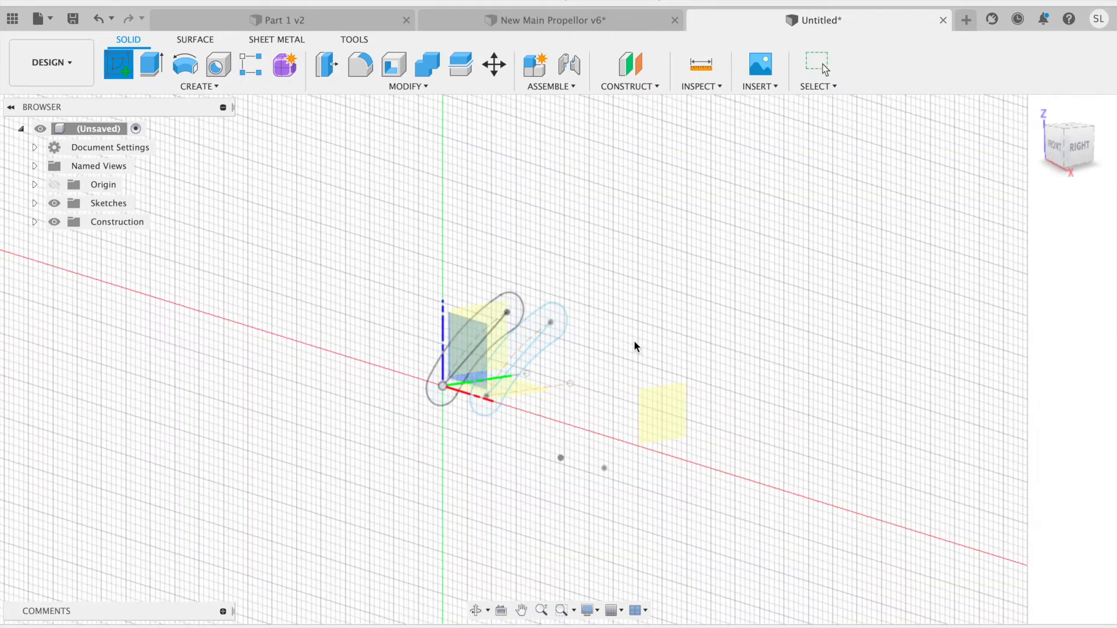
click(652, 425)
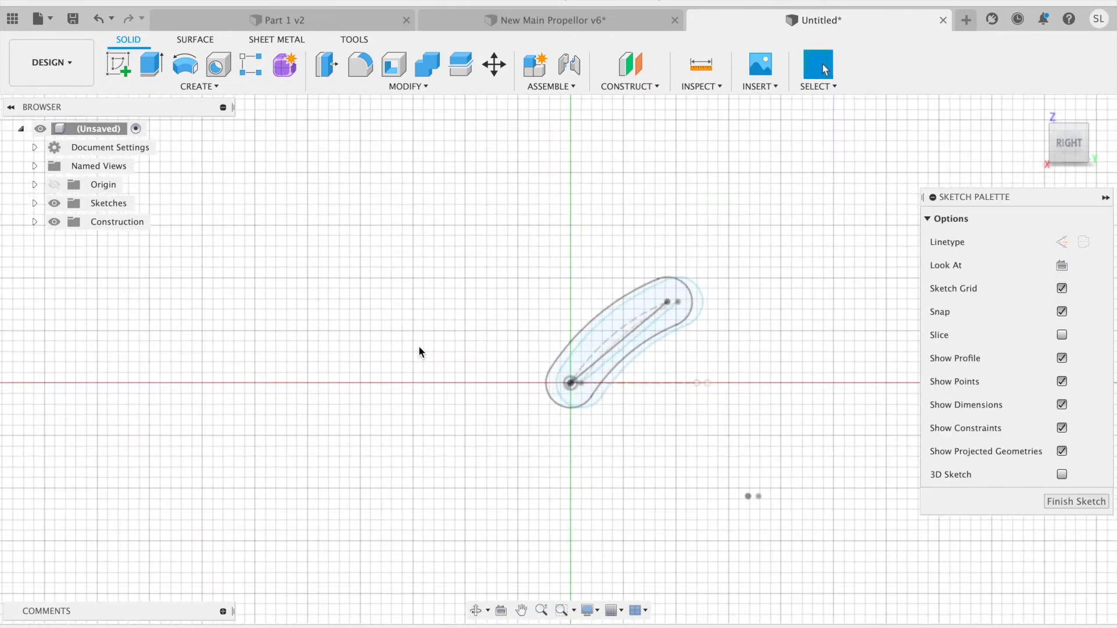
click(118, 64)
scroll(756, 402, up, 5)
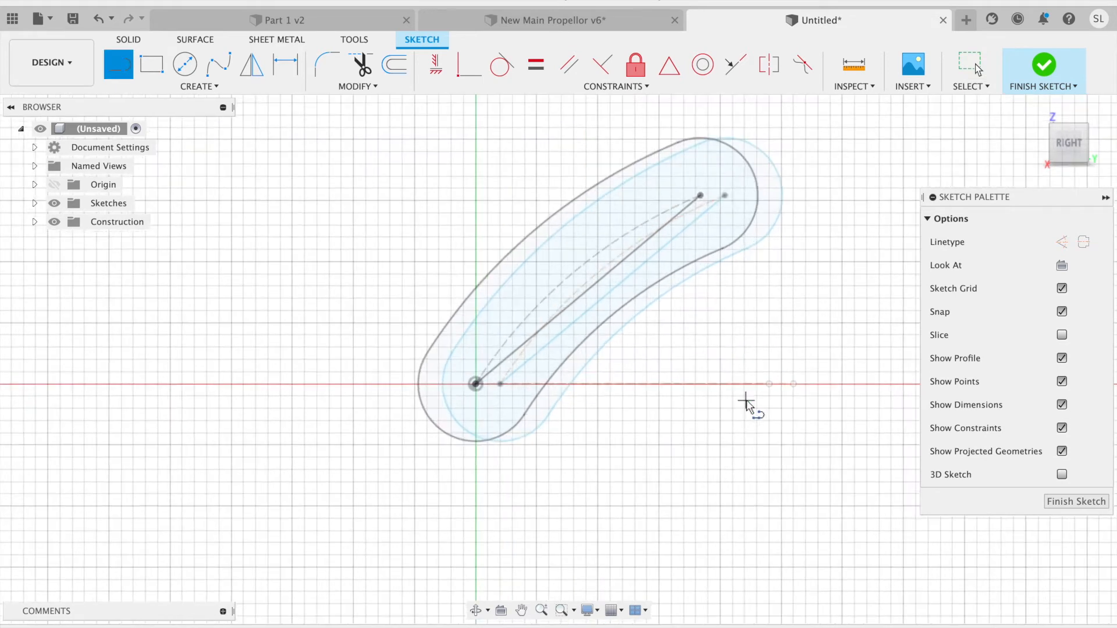
click(329, 469)
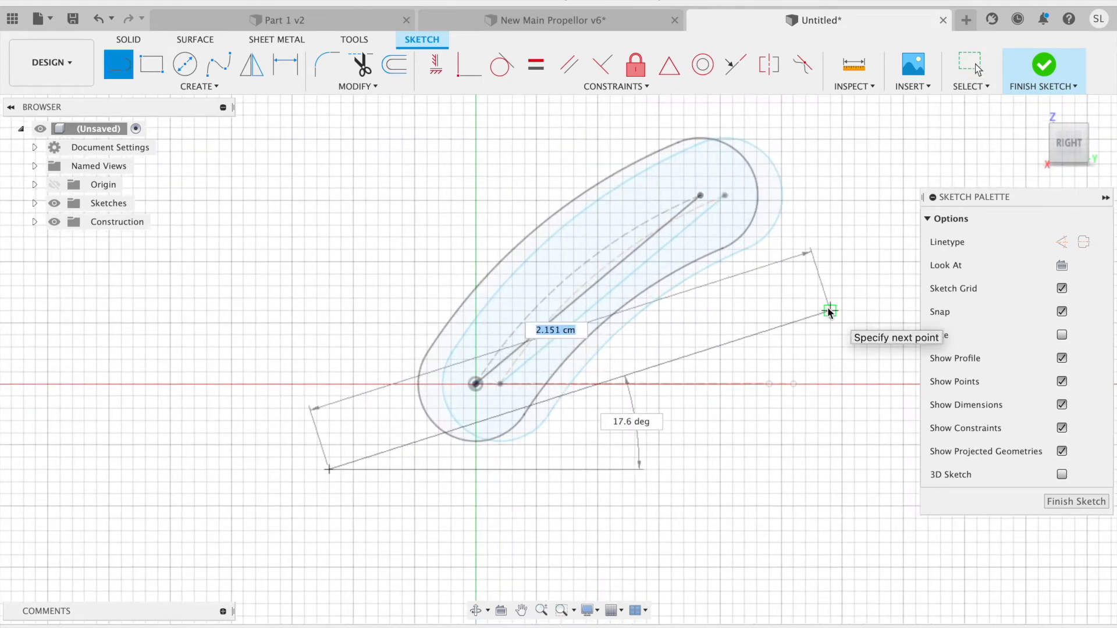
key(Tab)
text(20)
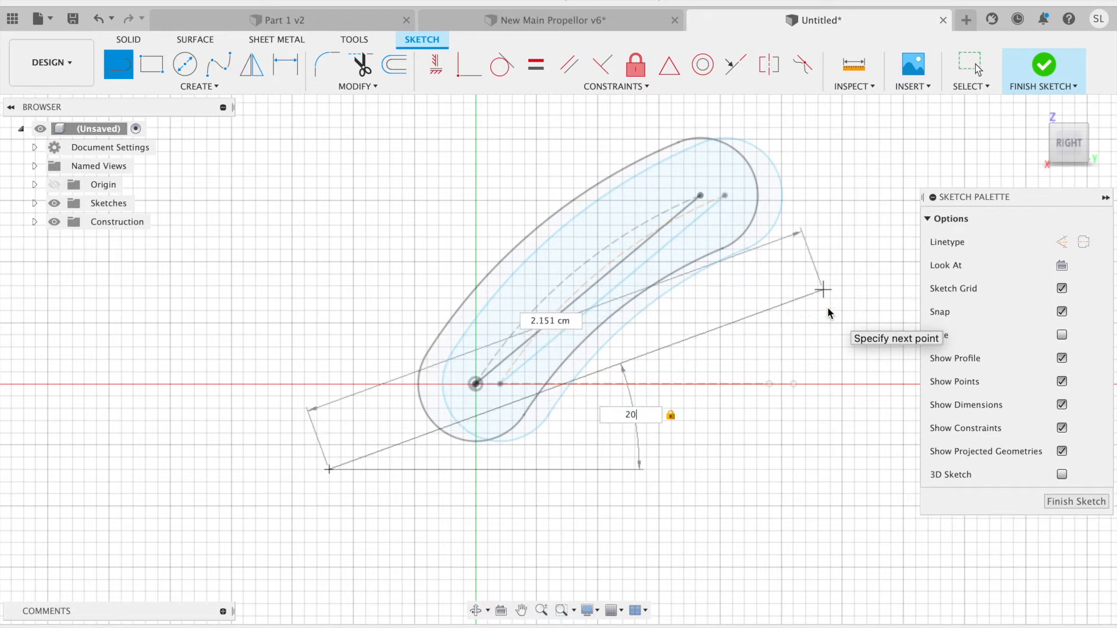
key(Return)
key(Escape)
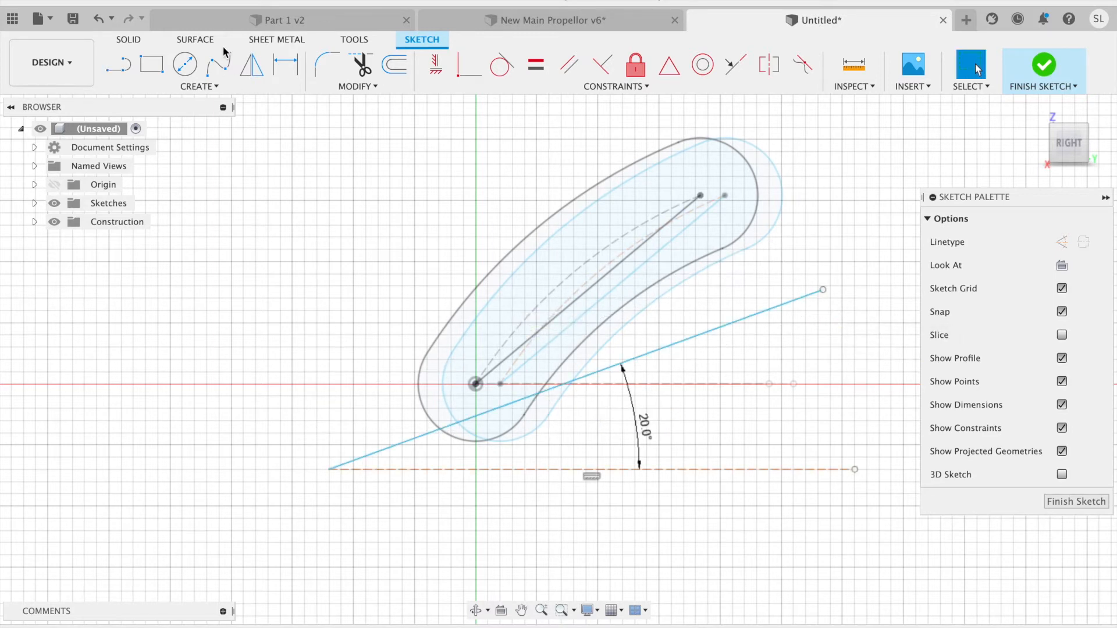
Dimension the 20-degree line's length as 3 cm
click(291, 62)
click(715, 329)
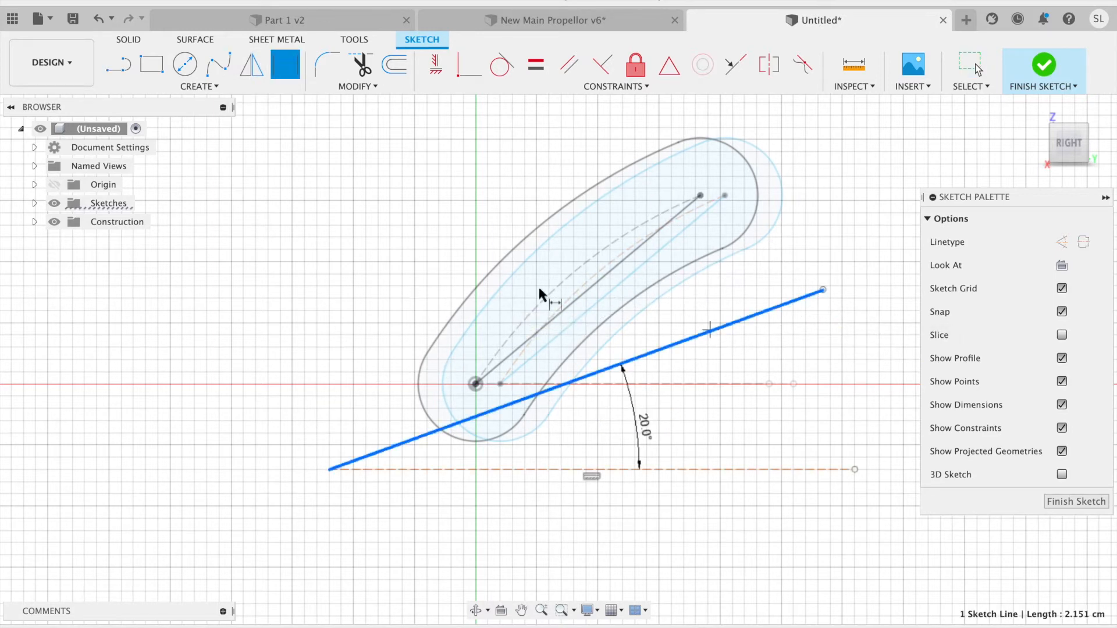
click(296, 275)
text(3)
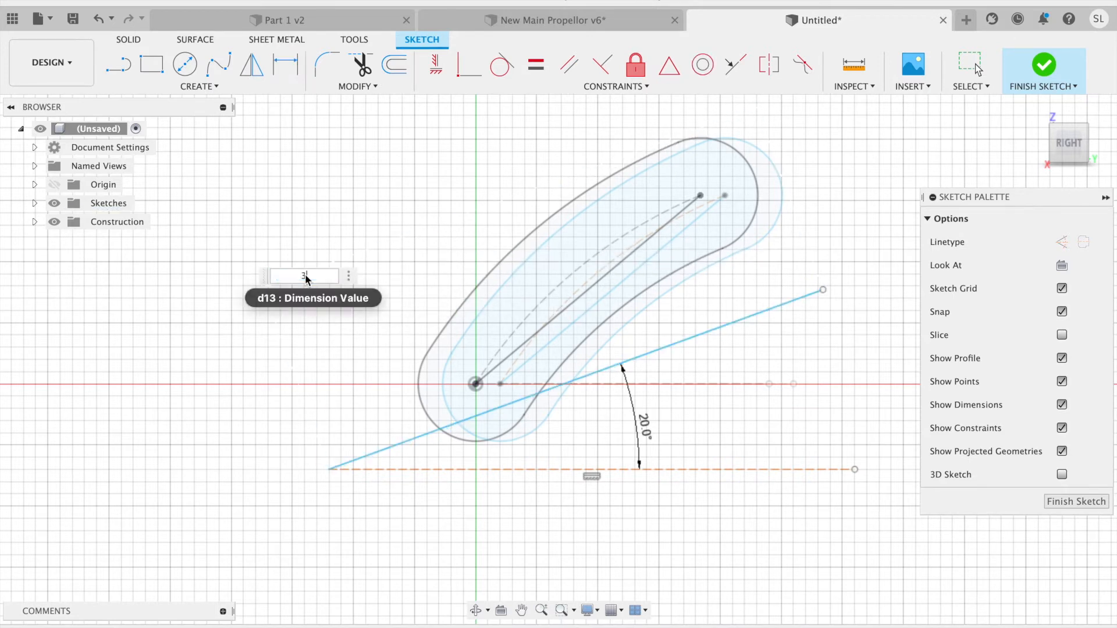
key(Return)
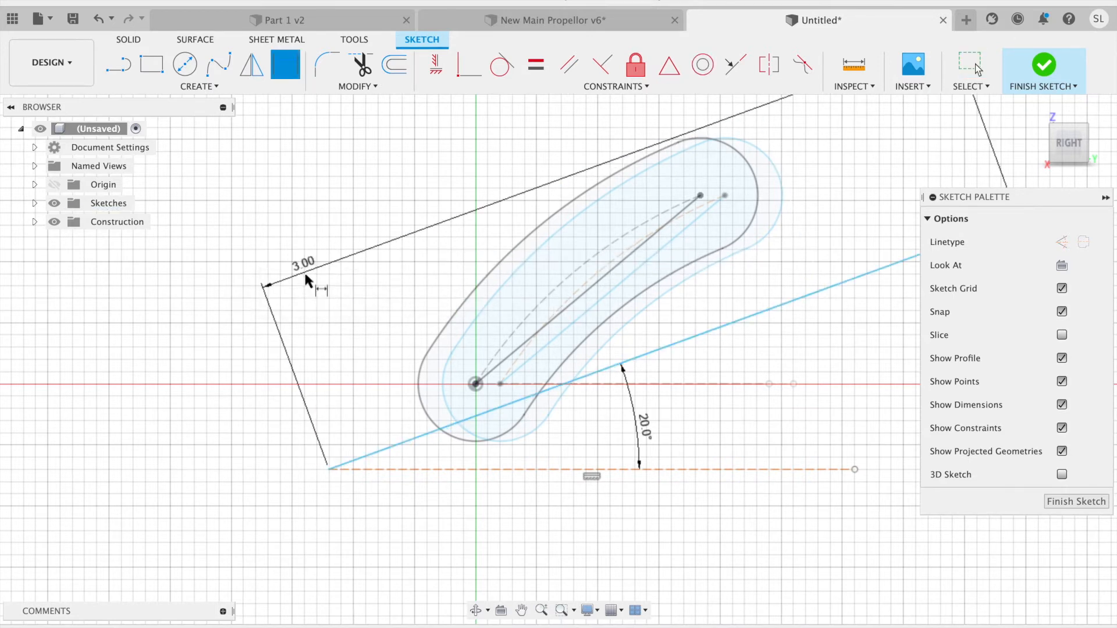
Dimension the horizontal distance from the origin to the 20-degree line's lower endpoint as 1.5 cm
click(476, 384)
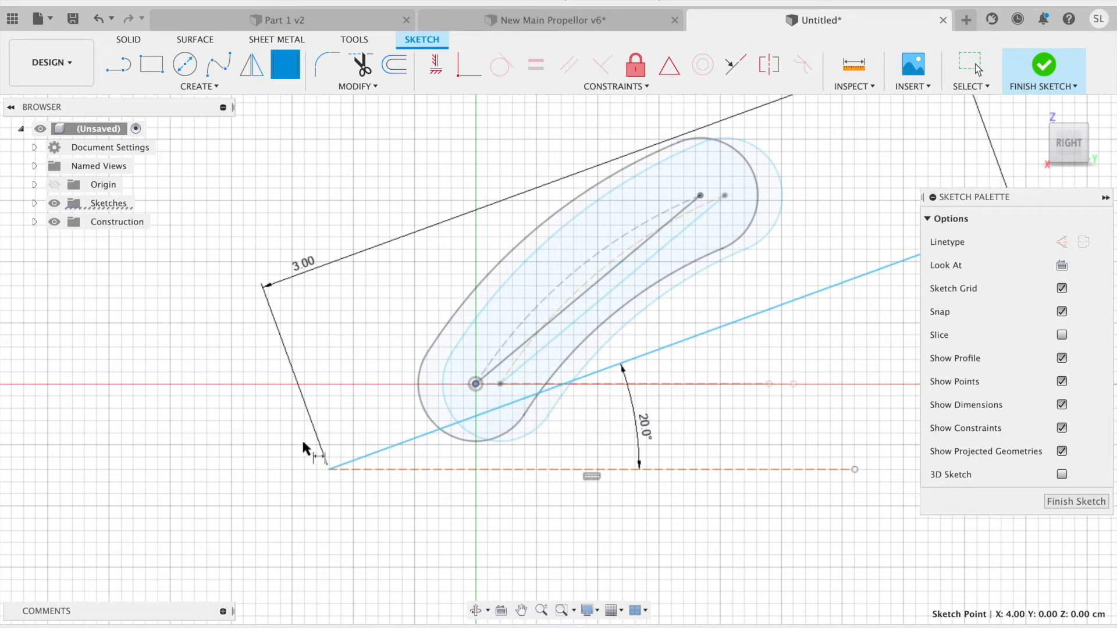
click(326, 467)
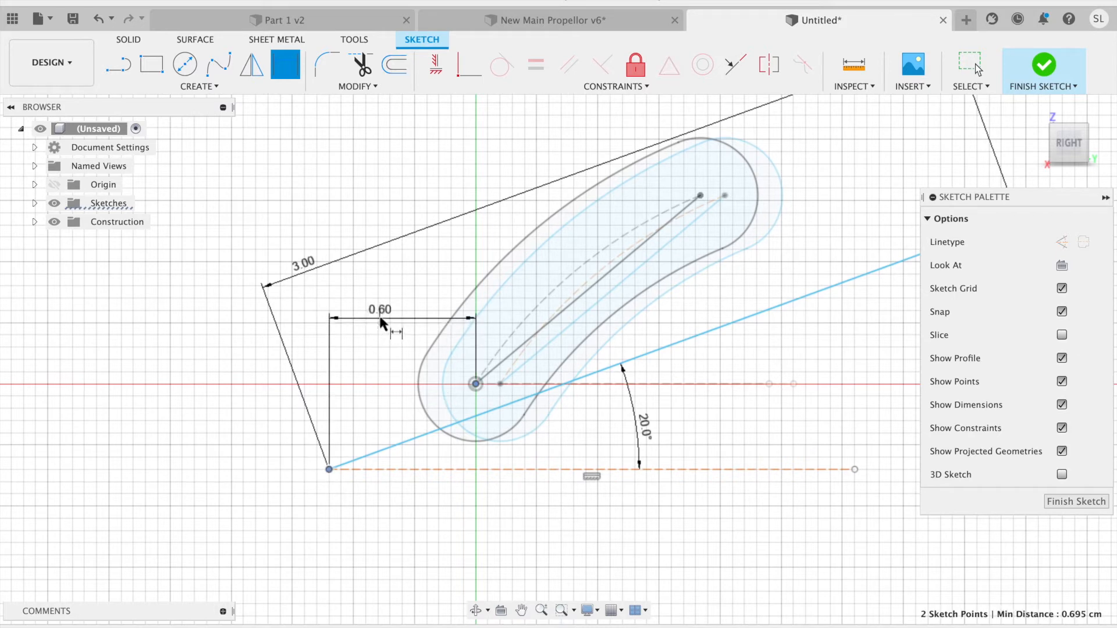
click(380, 318)
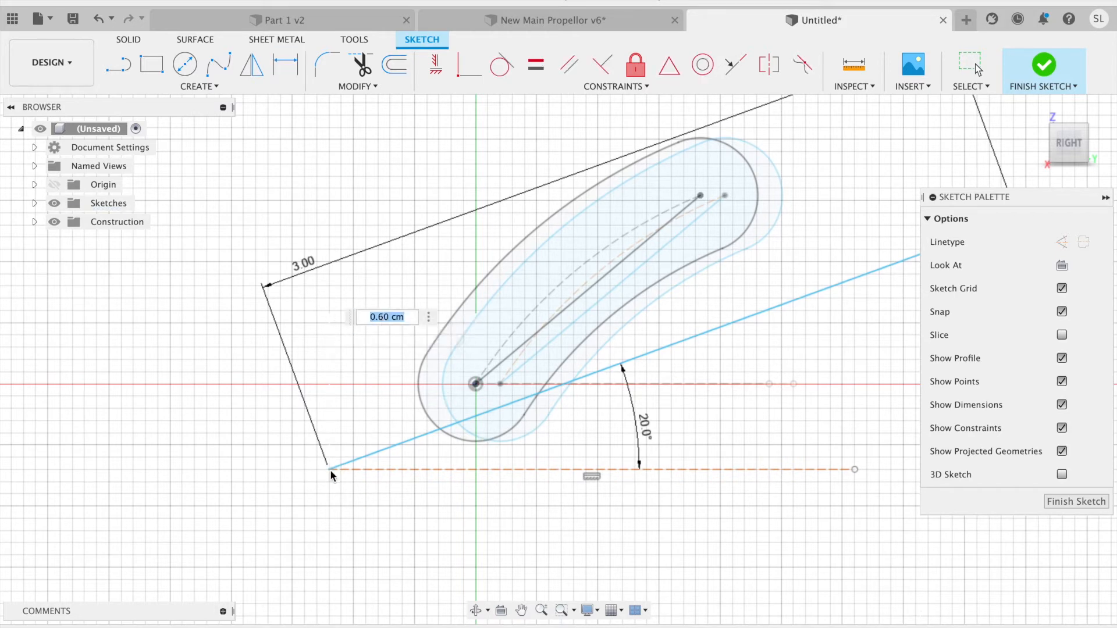
text(1.5)
key(Return)
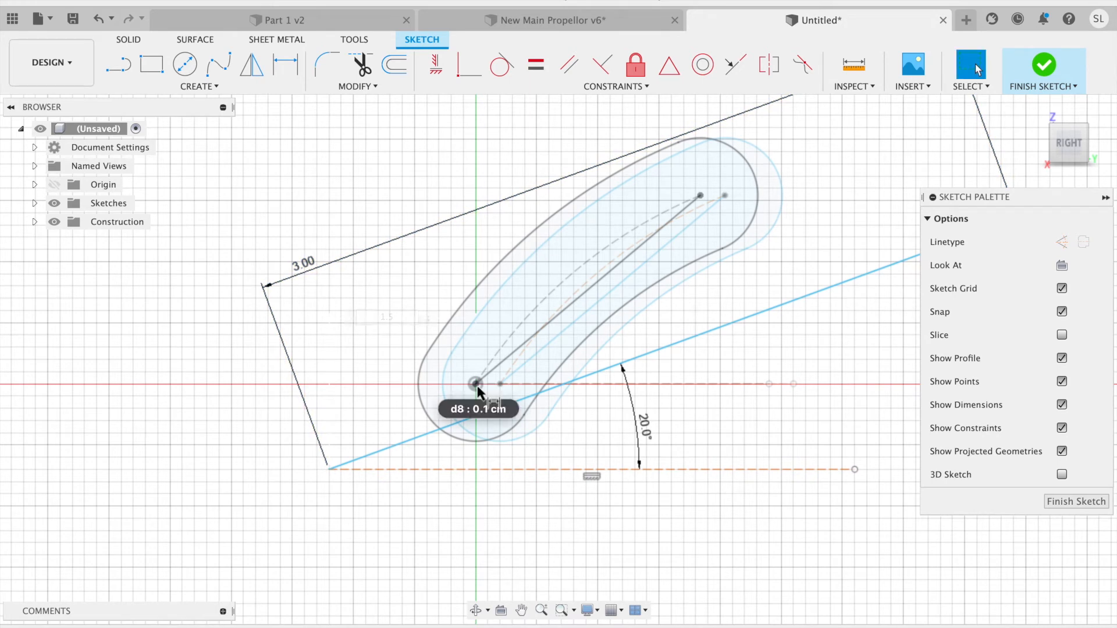
Dimension the vertical distance from the origin to the 20-degree line's lower endpoint as 0.3 cm
click(476, 384)
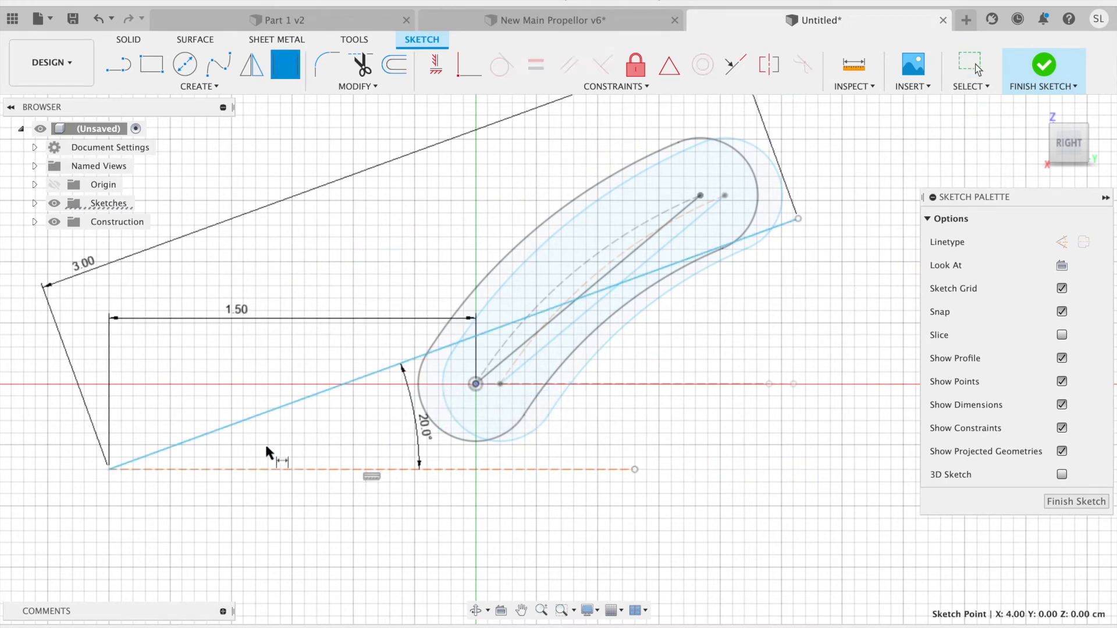
click(110, 465)
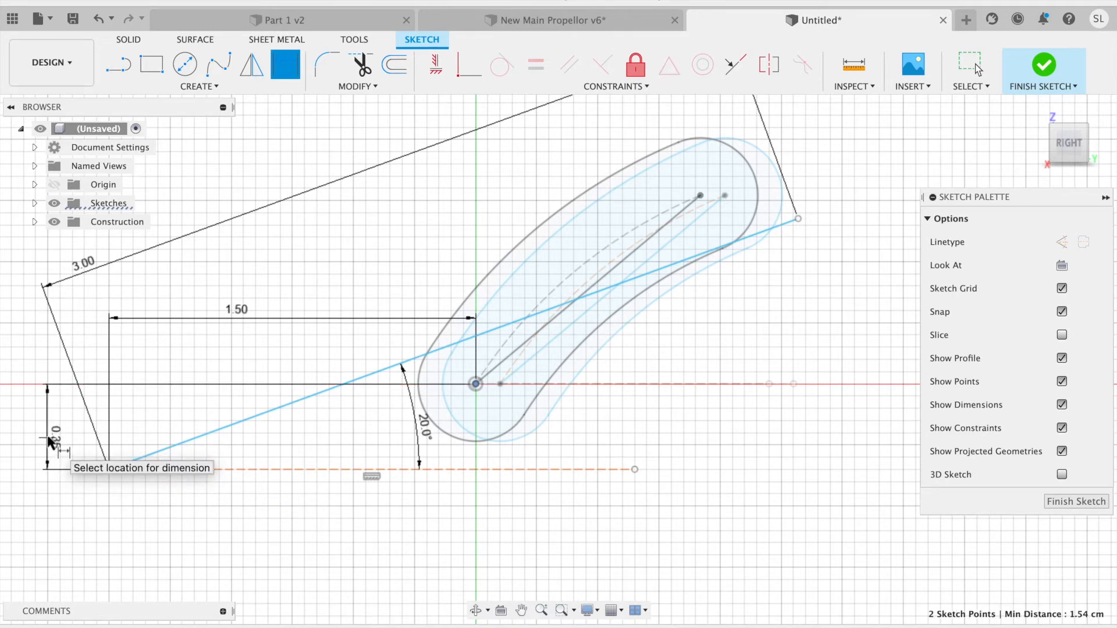
click(50, 443)
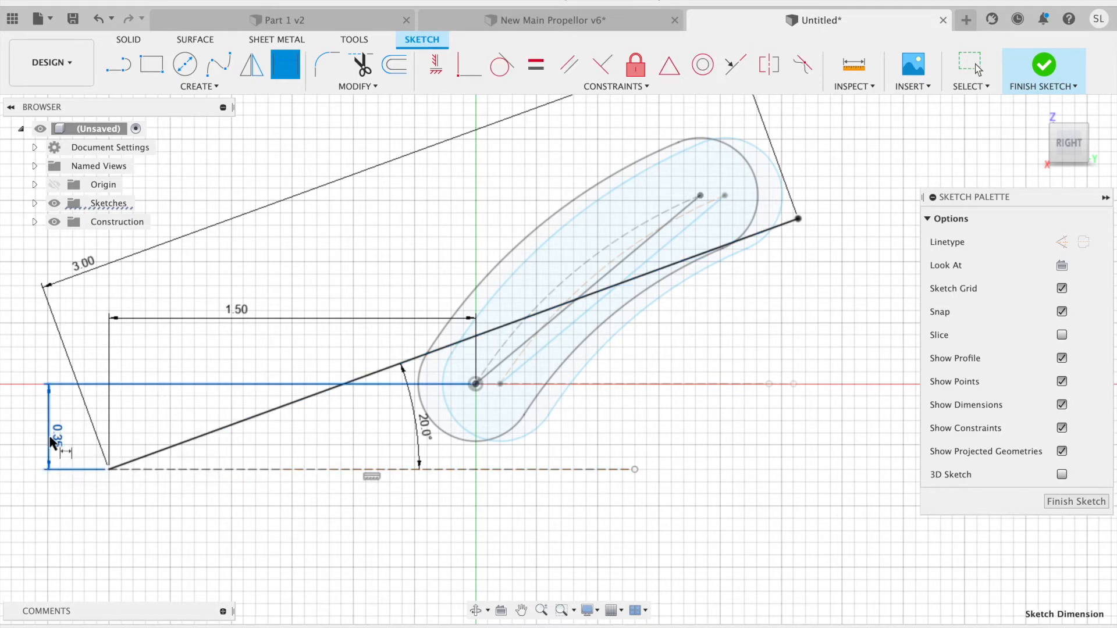
text(.3)
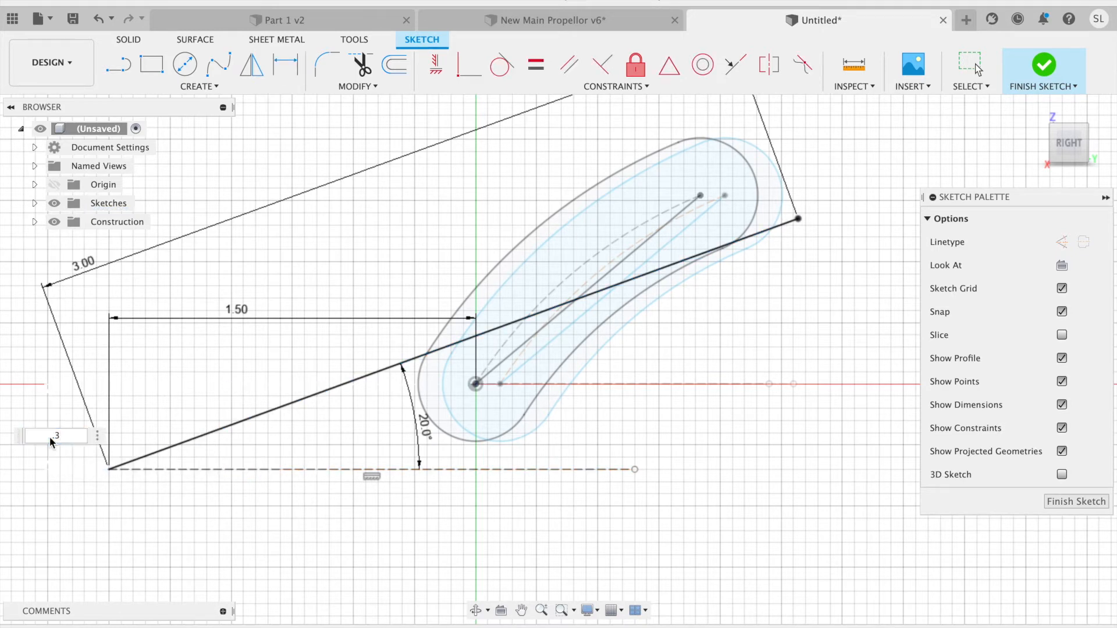
key(Return)
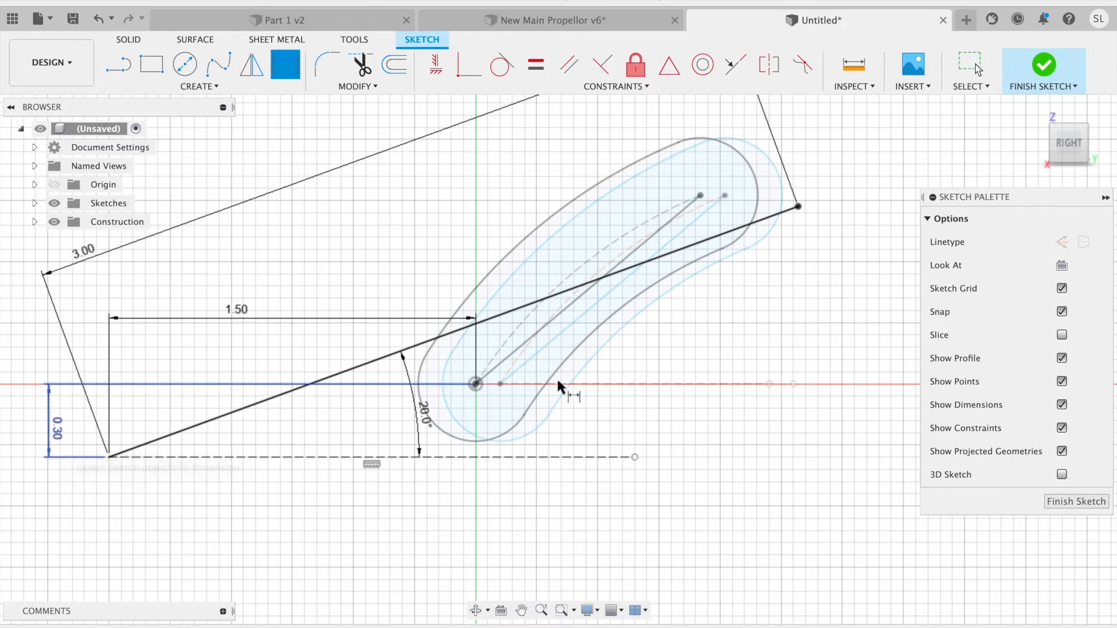
scroll(903, 343, down, 3)
mouse_move(627, 390)
middle_down()
mouse_move(742, 494)
mouse_move(591, 441)
mouse_move(537, 440)
middle_up()
key(Escape)
Draw a 0.4 cm wide center-to-center slot between the endpoints of the 20-degree line, and finish the sketch
click(239, 83)
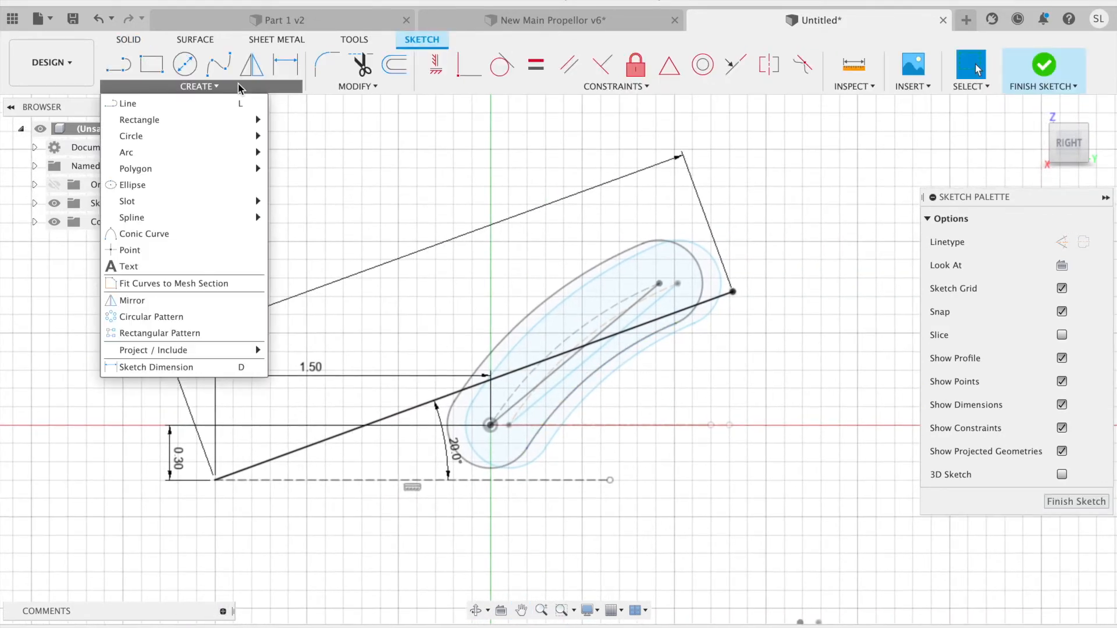
mouse_move(242, 207)
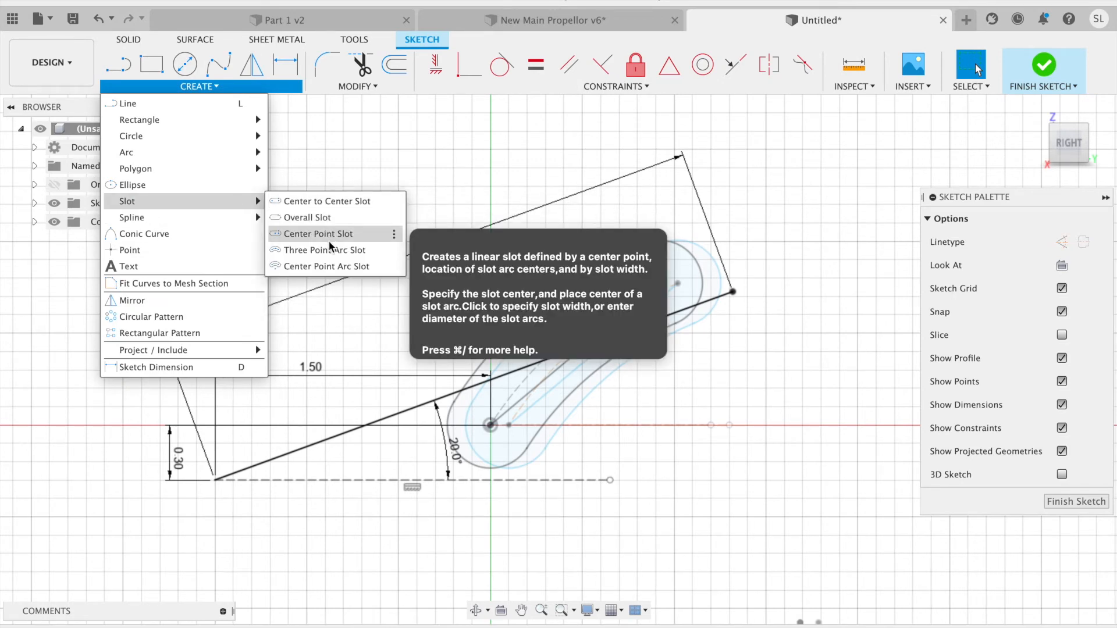
click(348, 201)
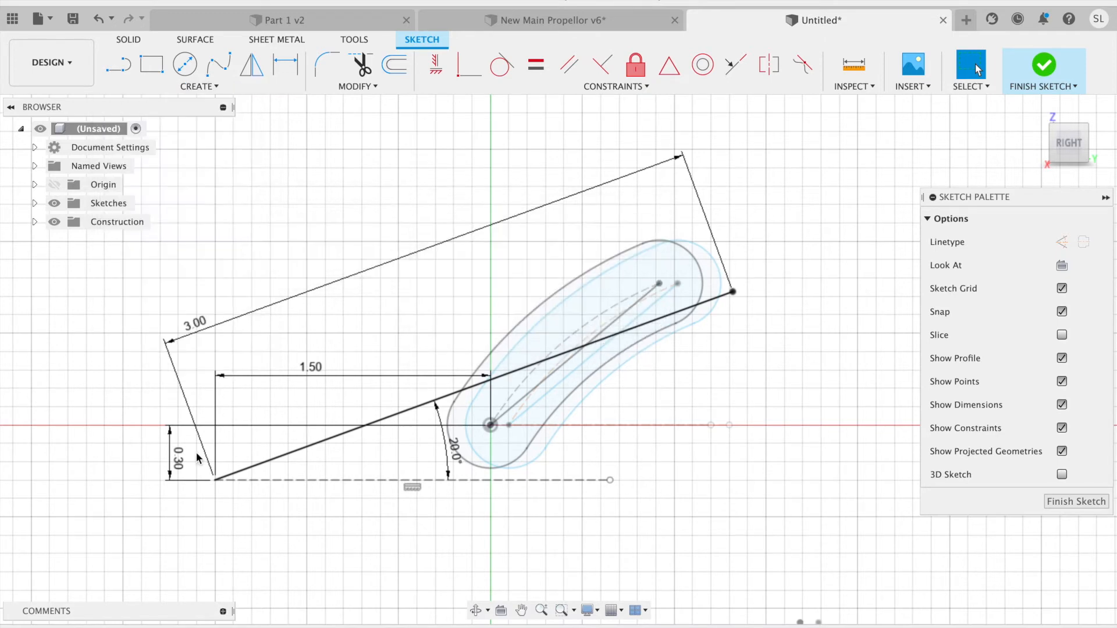
click(215, 480)
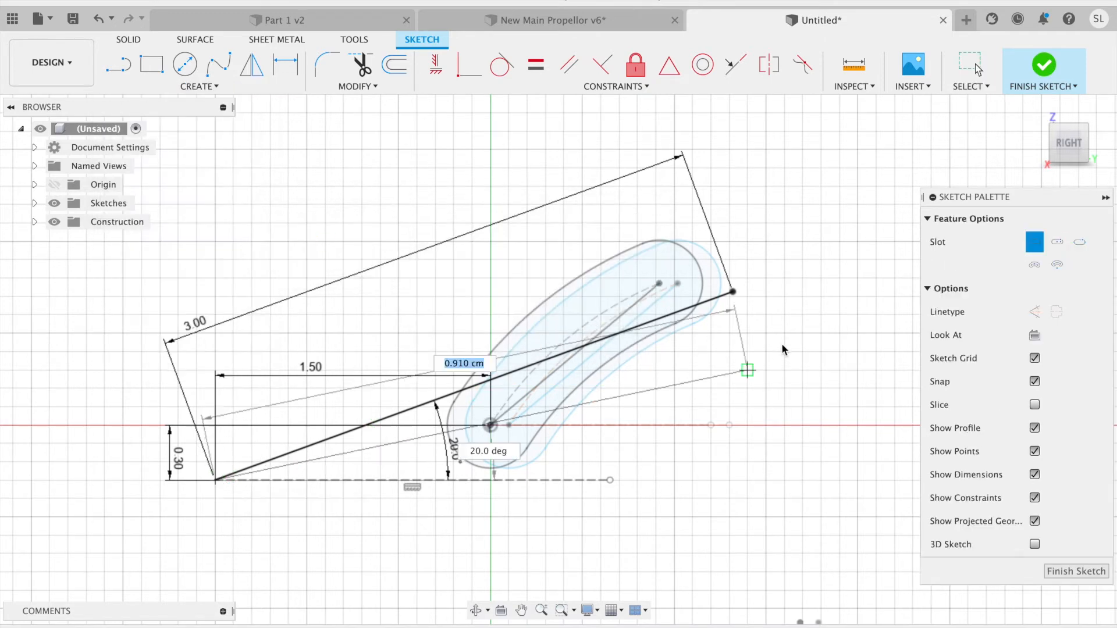
click(735, 292)
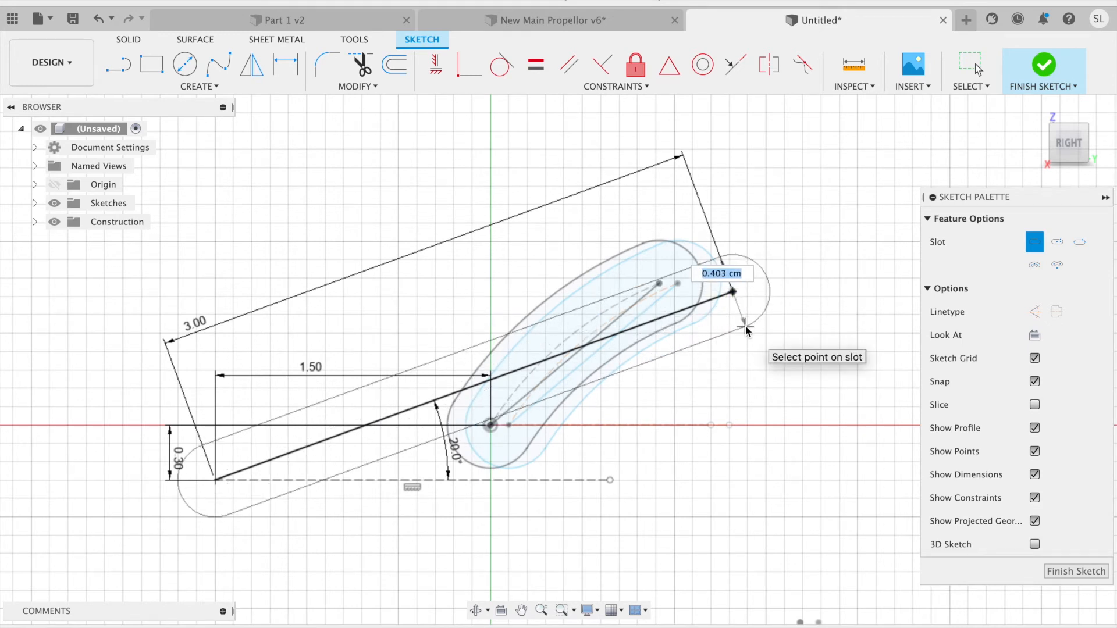
text(0)
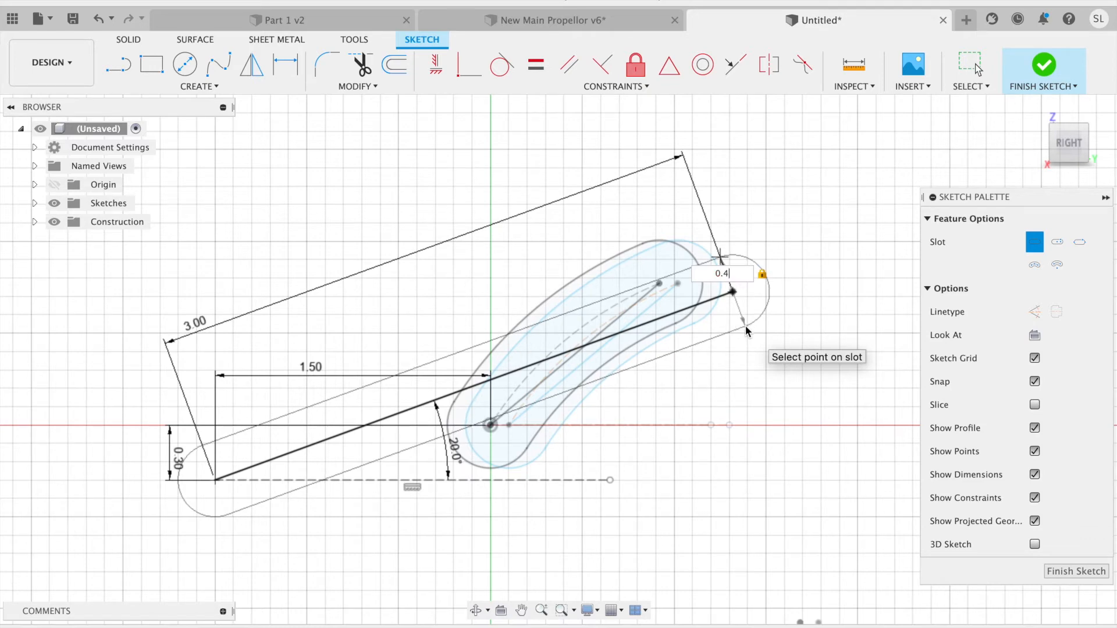
text(.4)
key(Return)
mouse_move(745, 326)
shift+middle_down()
mouse_move(738, 428)
mouse_move(804, 291)
mouse_move(878, 438)
shift+middle_up()
click(1088, 511)
Create an offset construction plane 11 cm from the YZ plane, on the same side as the existing slots
scroll(515, 289, down, 4)
middle_drag(452, 163, 575, 211)
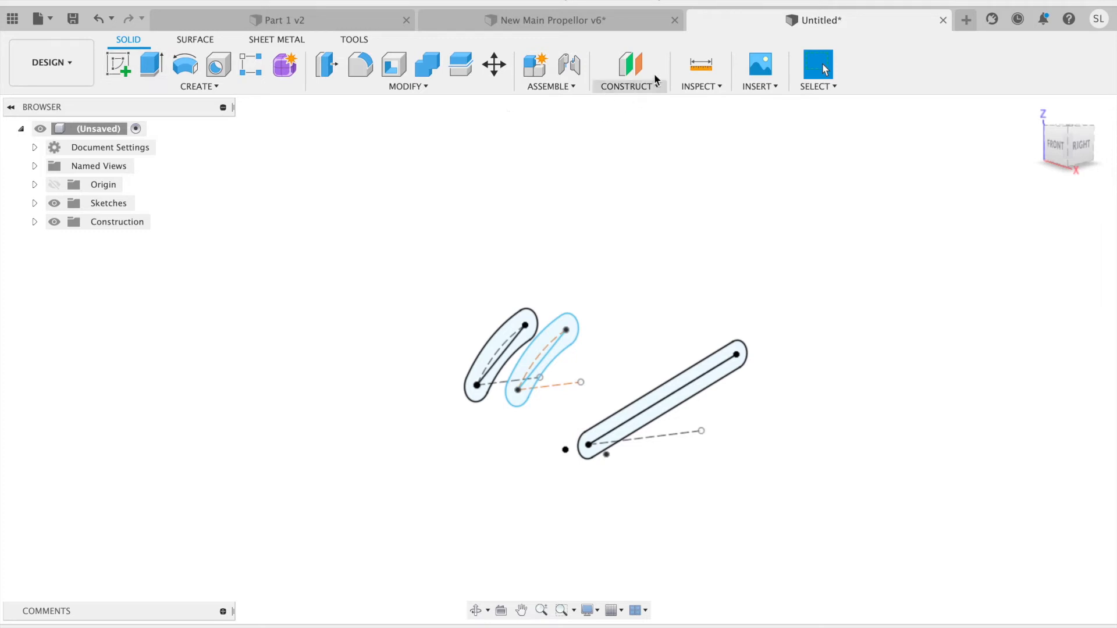
click(629, 72)
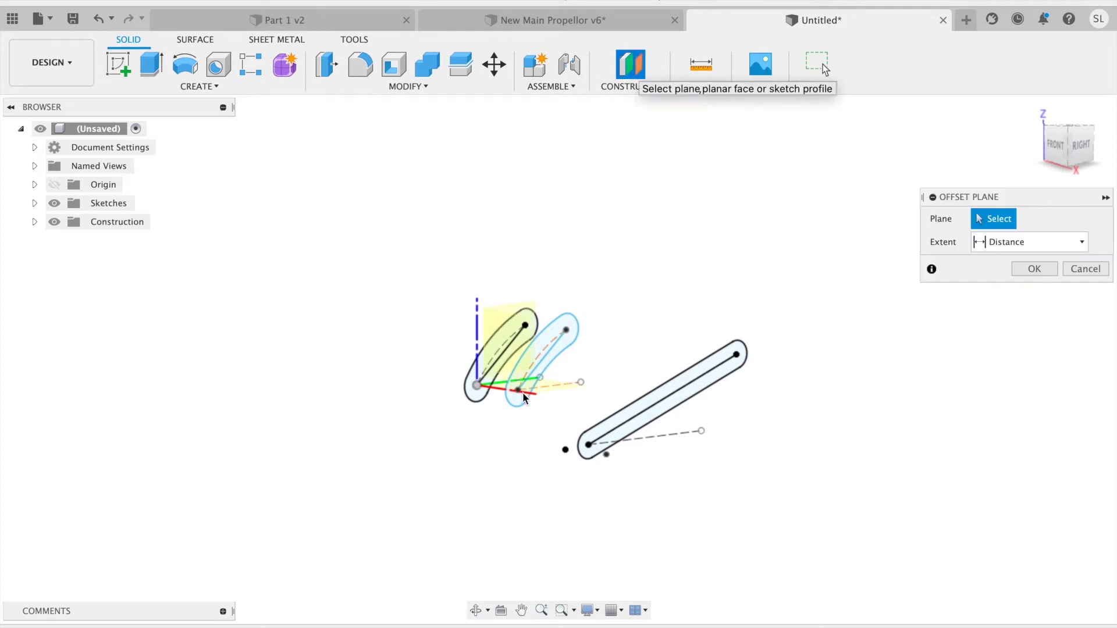
click(521, 312)
drag(542, 239, 904, 294)
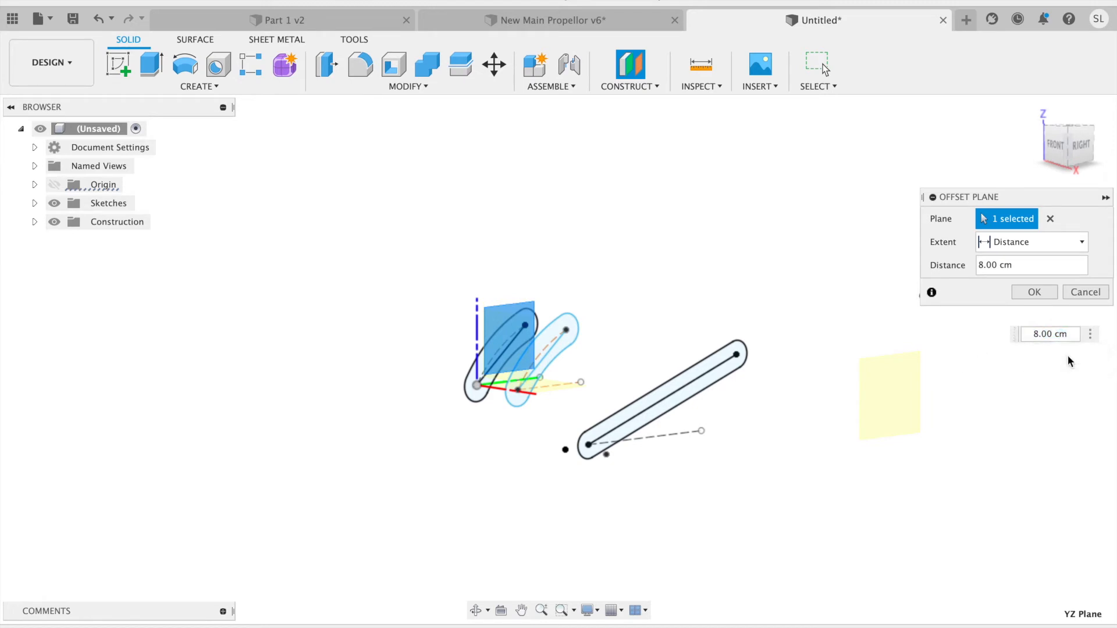
key(BackSpace)
text(11)
click(1035, 297)
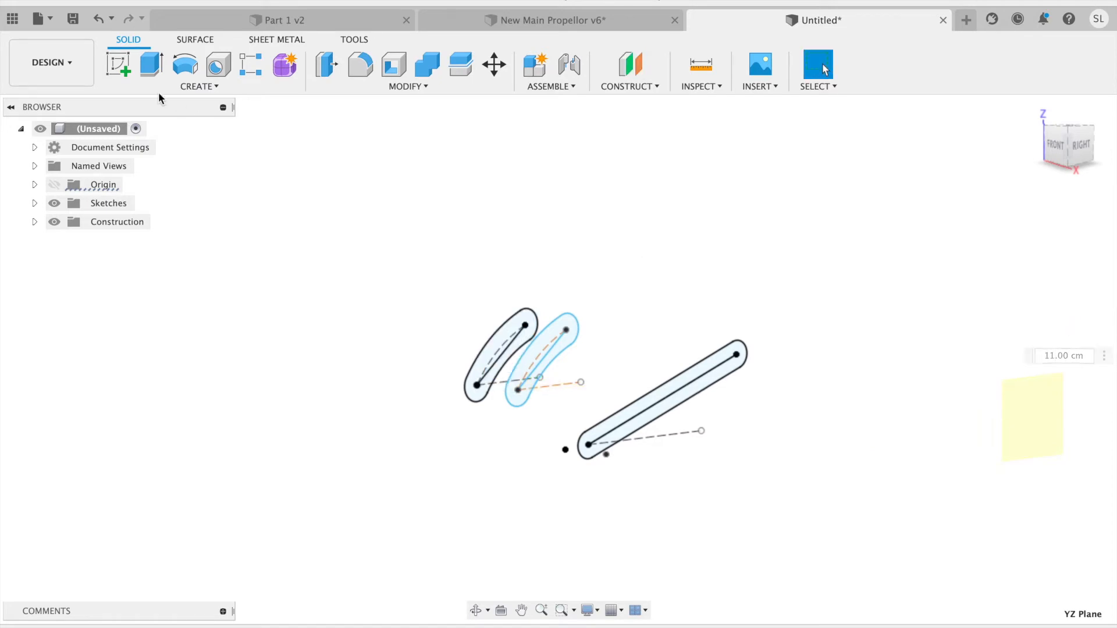
Start a sketch on the 11 cm offset plane and draw a 0.8 cm line at 10 degrees, starting below and left of the origin
click(118, 64)
click(1045, 411)
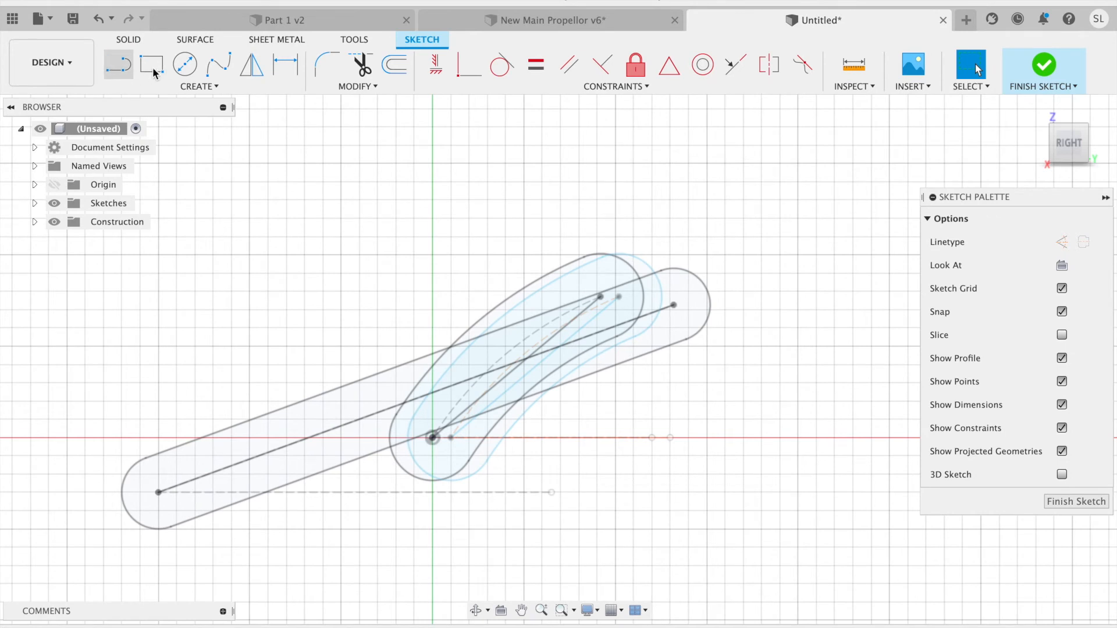
click(118, 68)
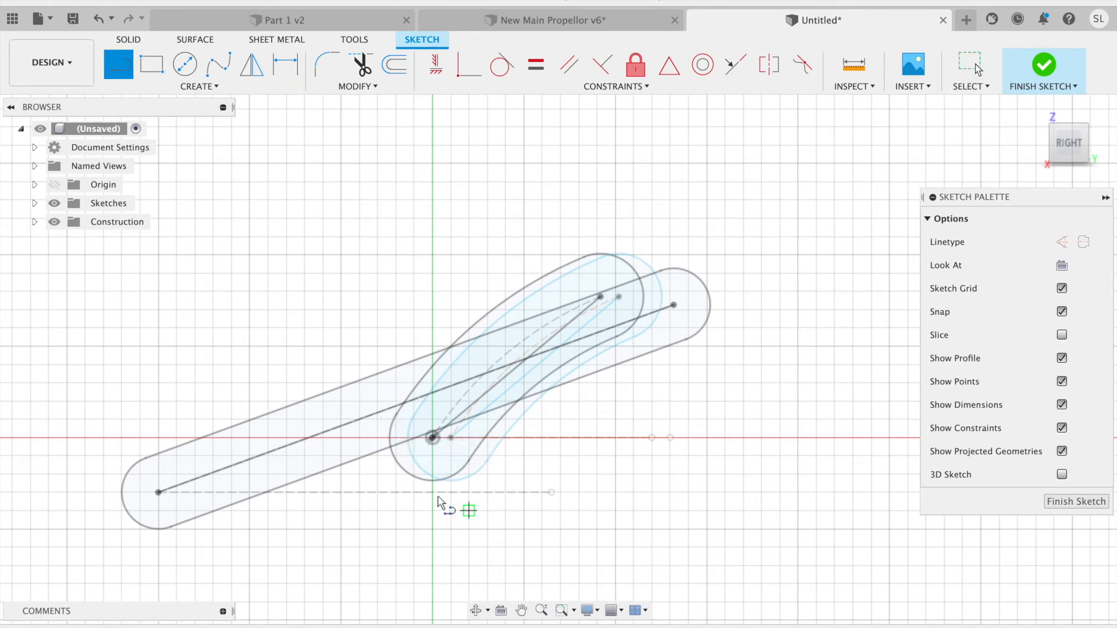
click(363, 484)
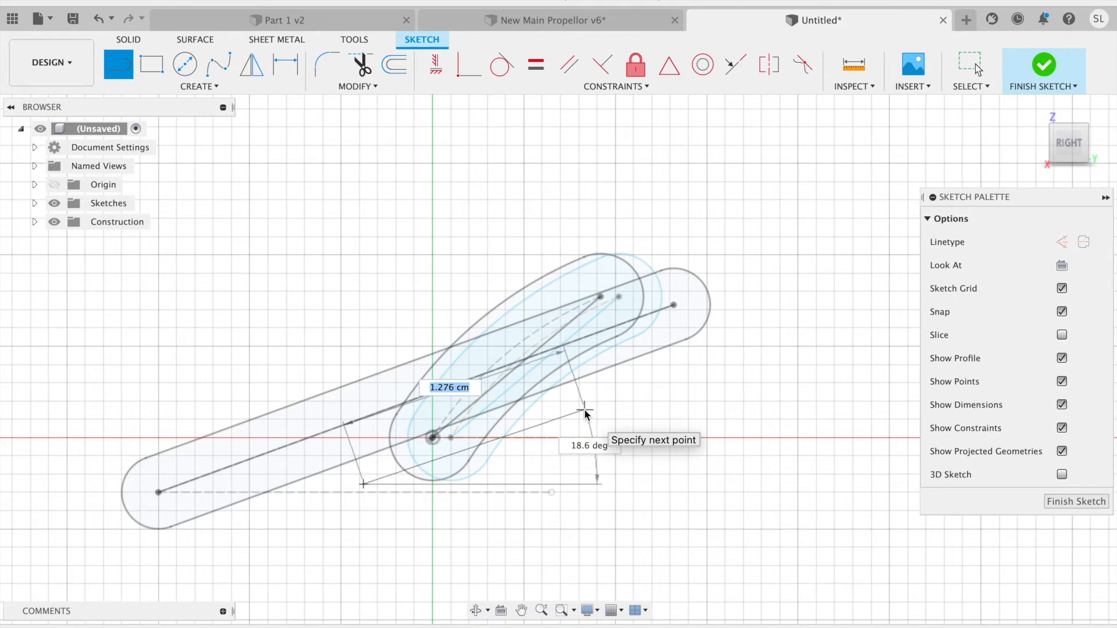
key(Tab)
text(10)
key(Tab)
key(Tab)
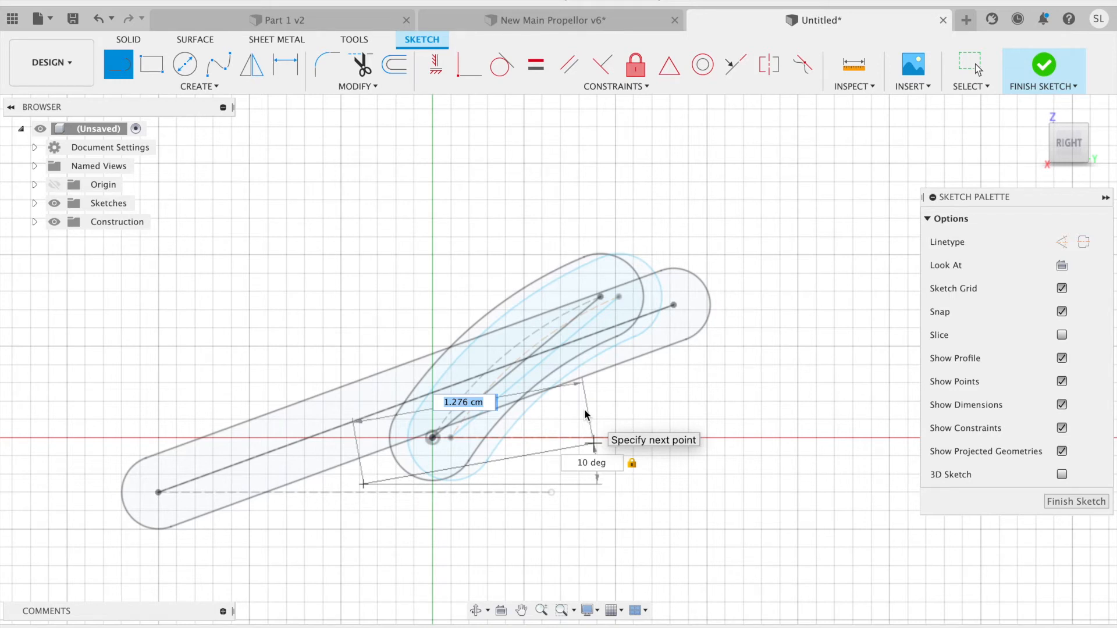
text(0.8)
key(Tab)
key(Return)
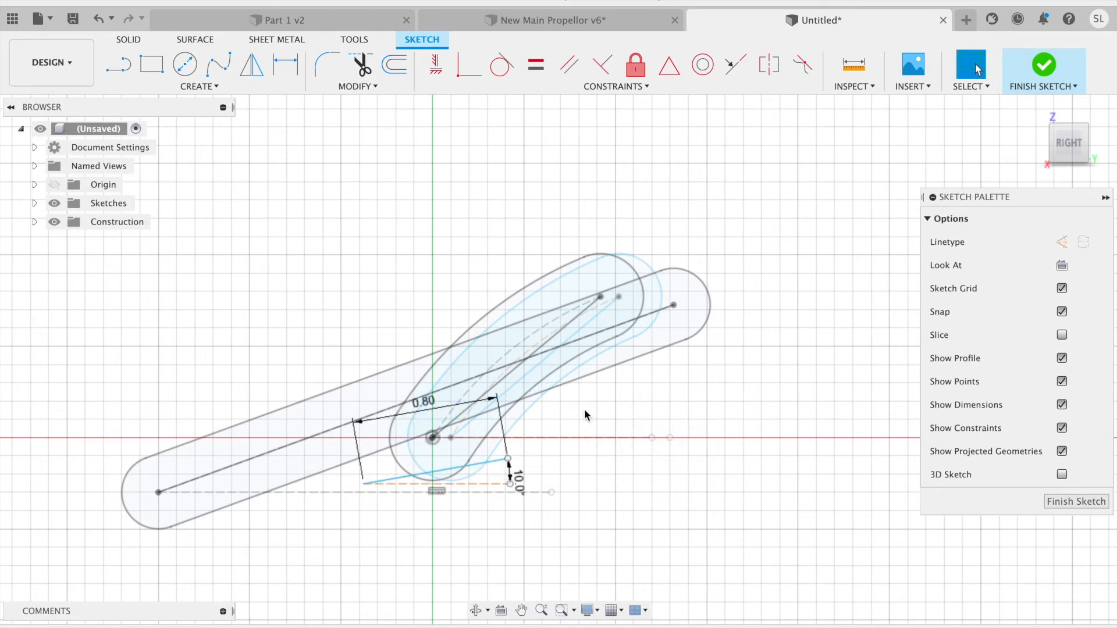
key(Escape)
Dimension the vertical distance from the origin to the 10-degree line's lower endpoint as 0.07 cm
click(286, 65)
scroll(395, 412, up, 5)
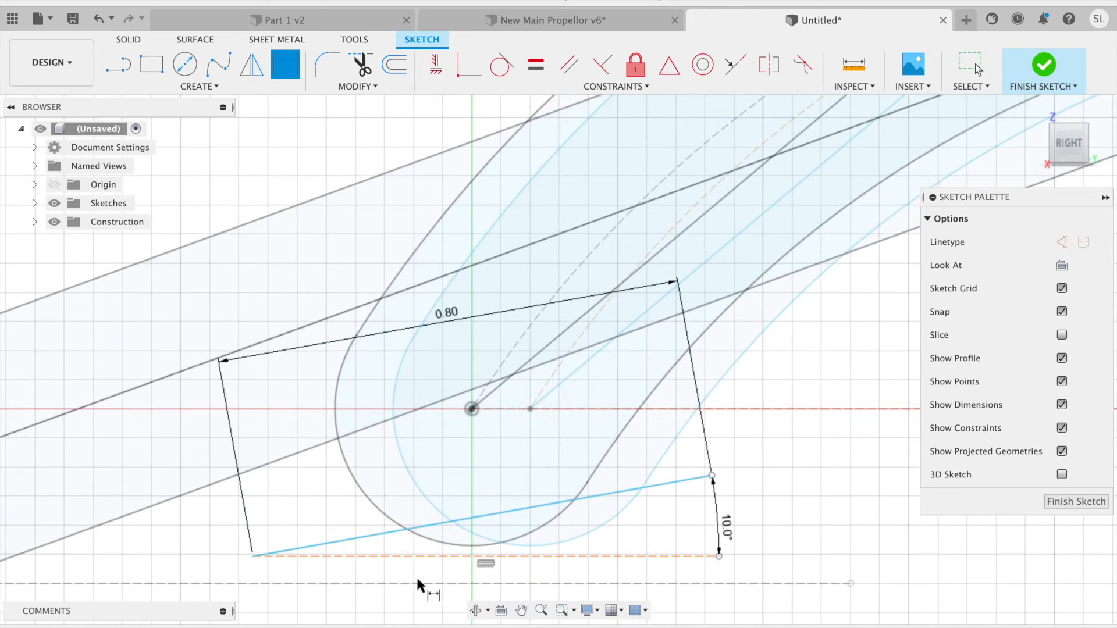
click(252, 555)
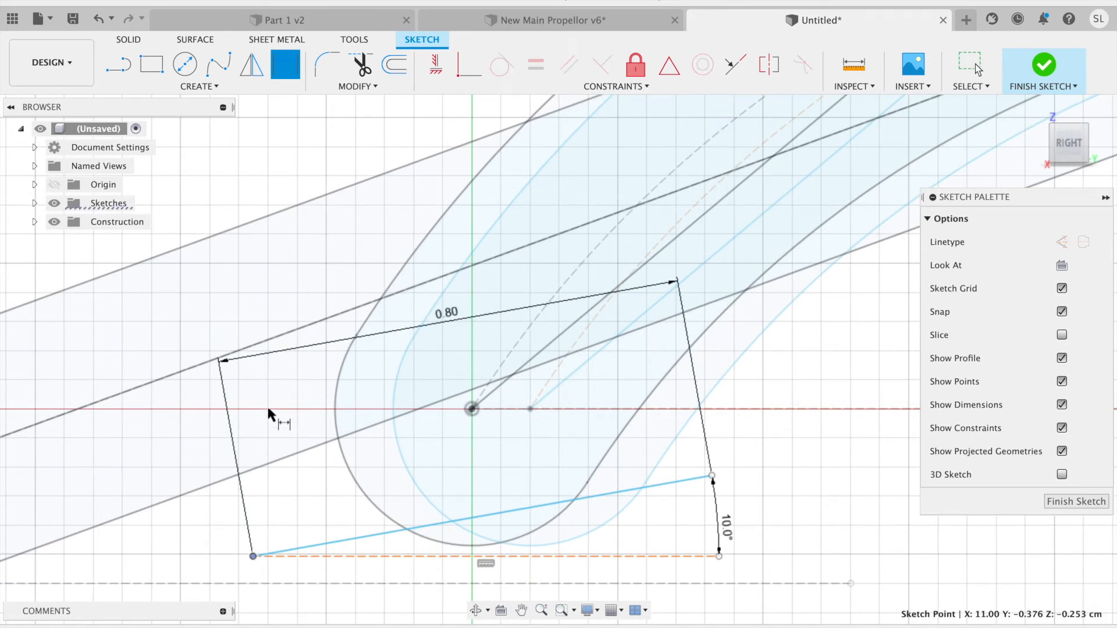
click(472, 409)
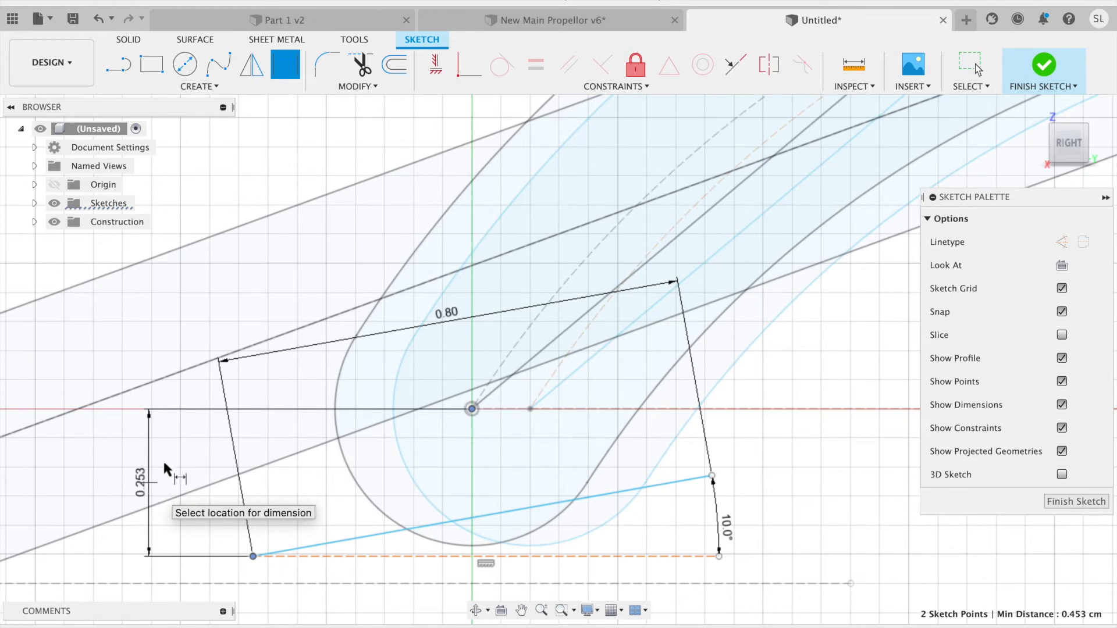
click(145, 466)
text(0)
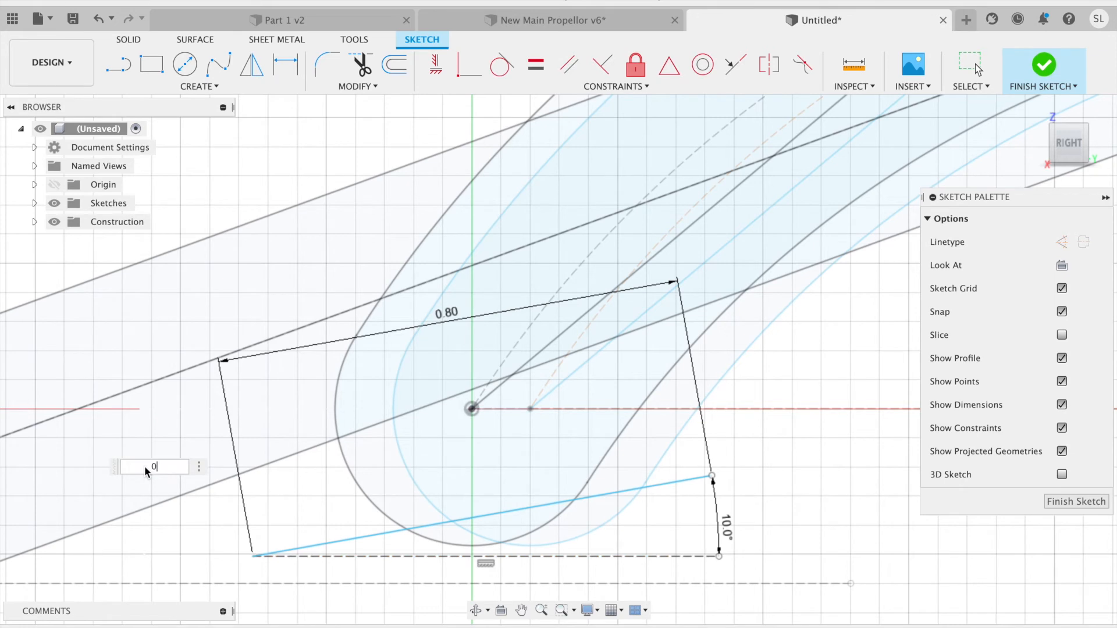
text(.07)
key(Return)
Dimension the horizontal distance from the origin to the 10-degree line's lower endpoint as 0.4 cm
click(472, 409)
click(253, 449)
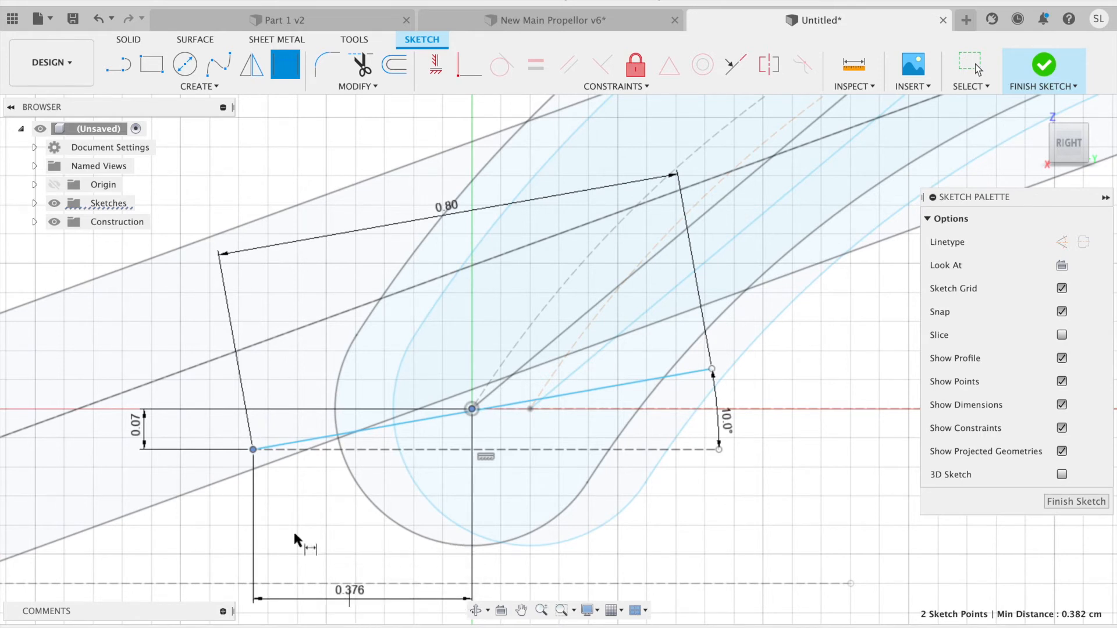
click(291, 505)
text(0)
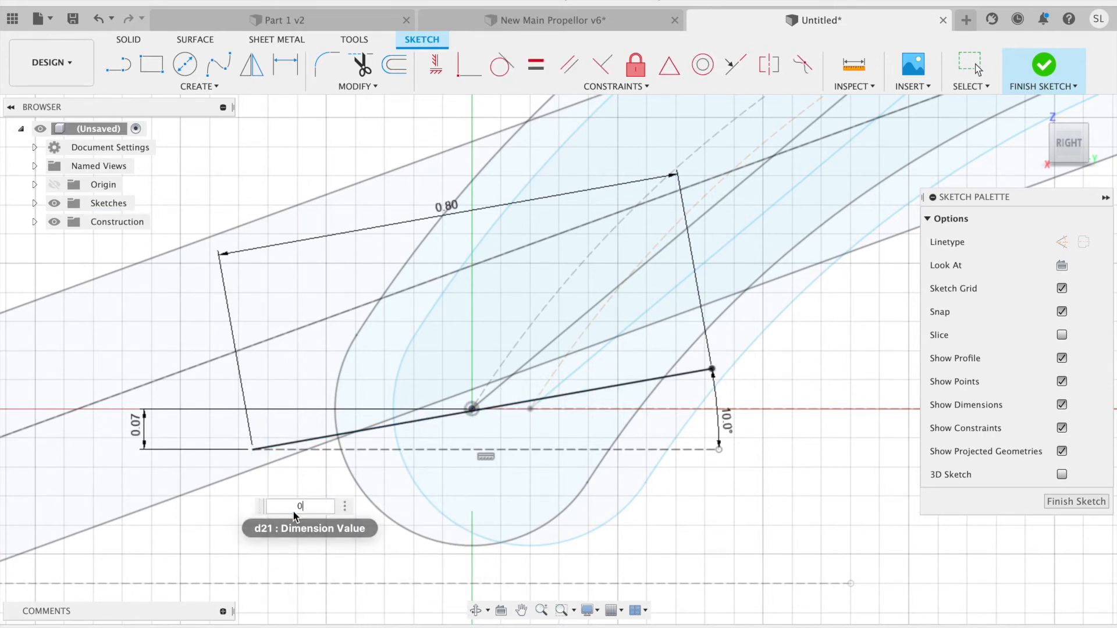
text(.4)
key(Return)
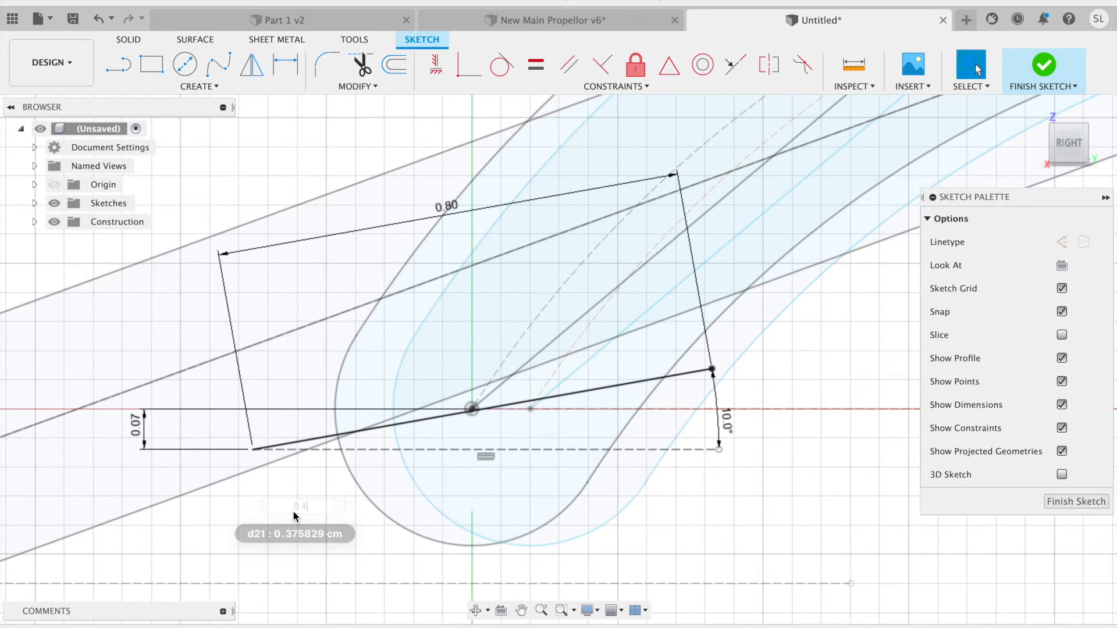
Draw a 0.3 cm wide center-to-center slot between the endpoints of the 10-degree line, and finish the sketch
click(146, 81)
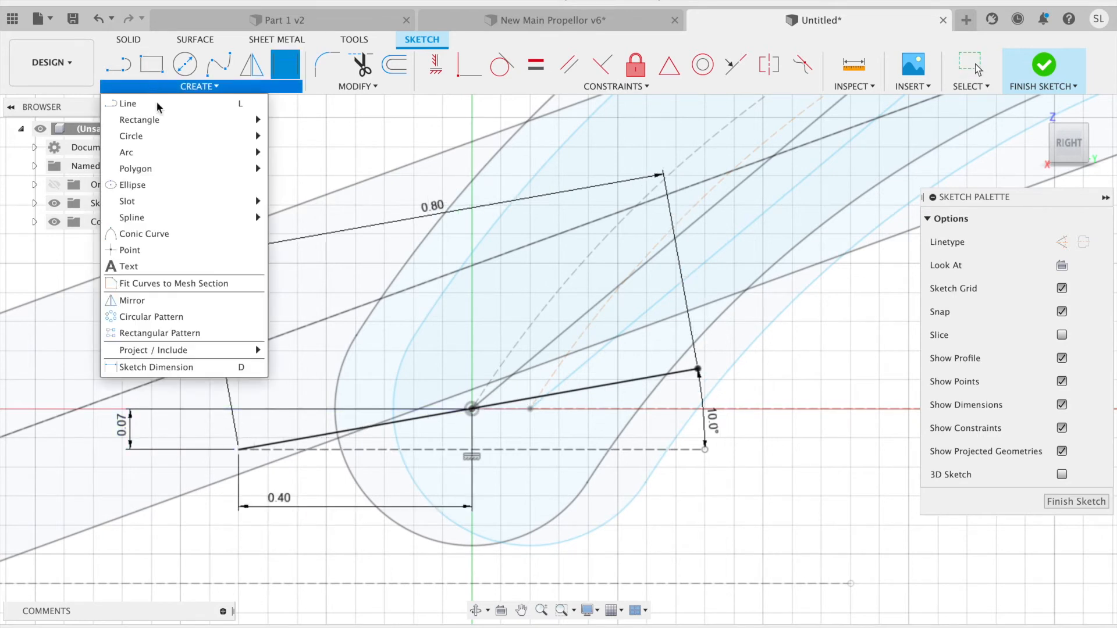
mouse_move(141, 200)
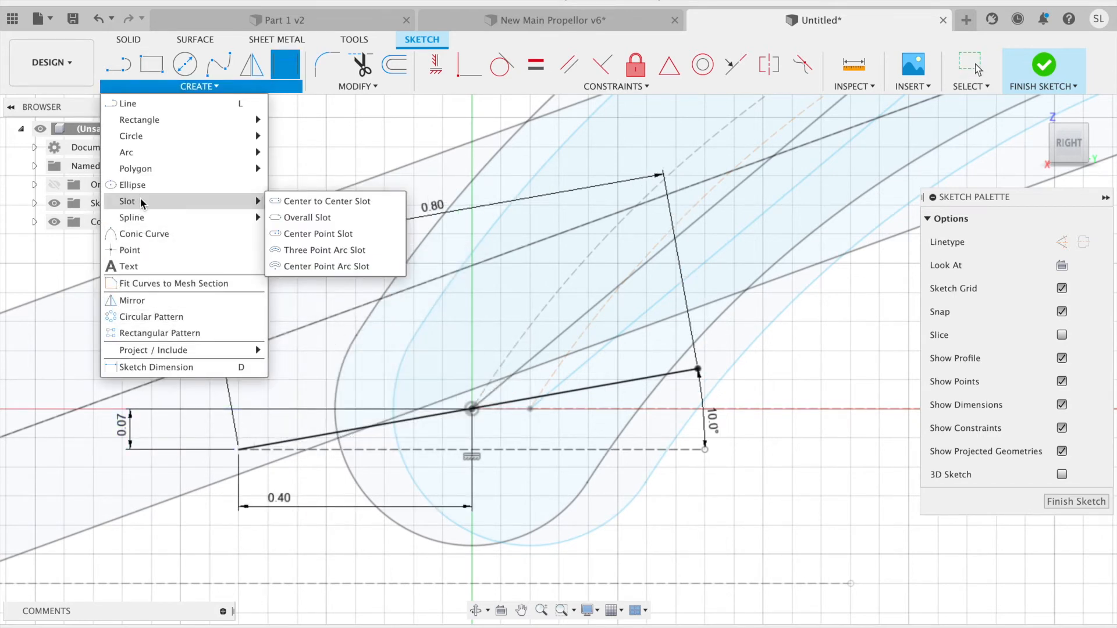
click(299, 202)
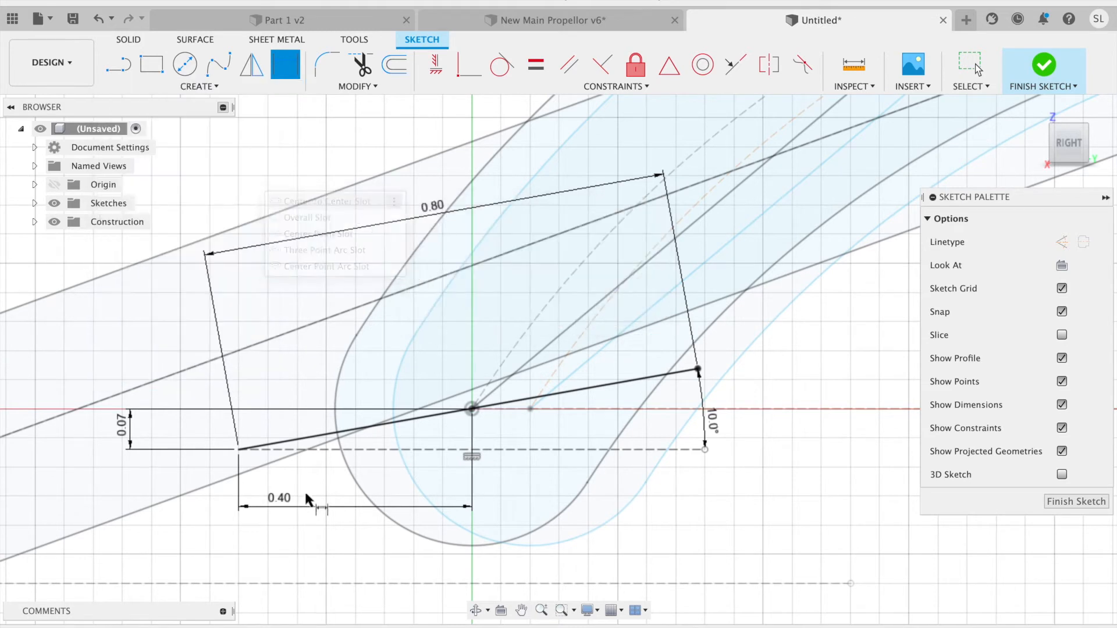
click(238, 451)
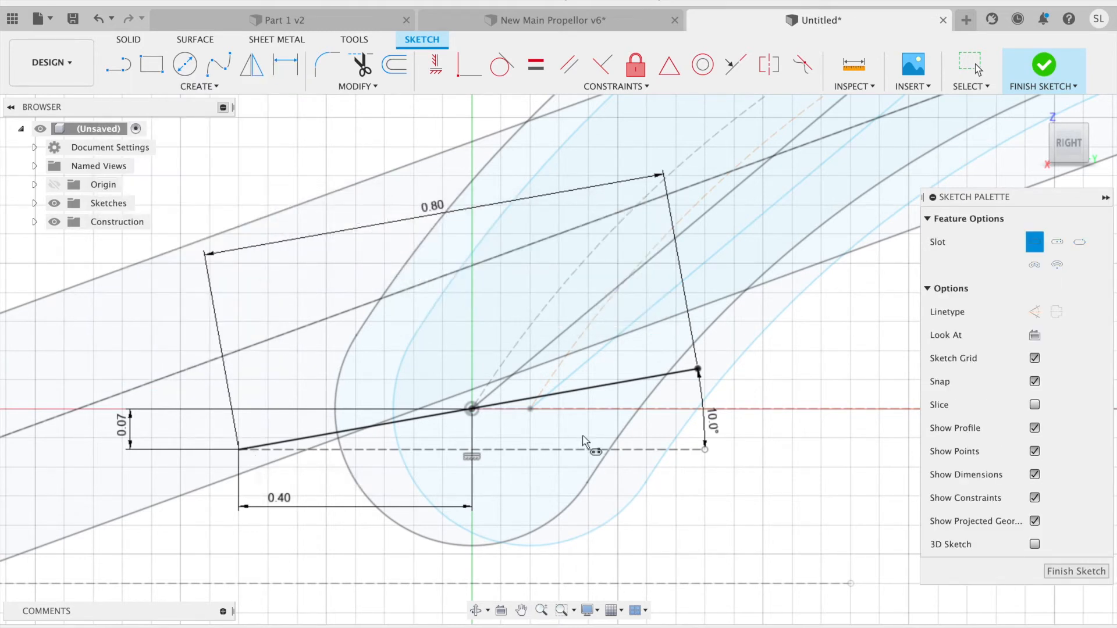
click(704, 446)
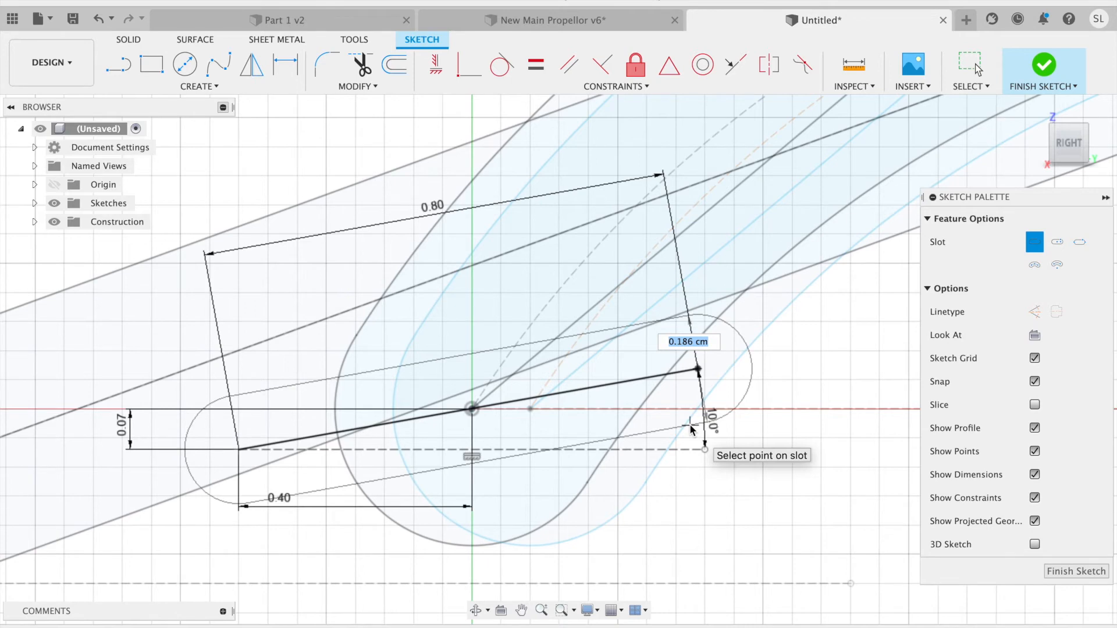
text(.3)
key(Return)
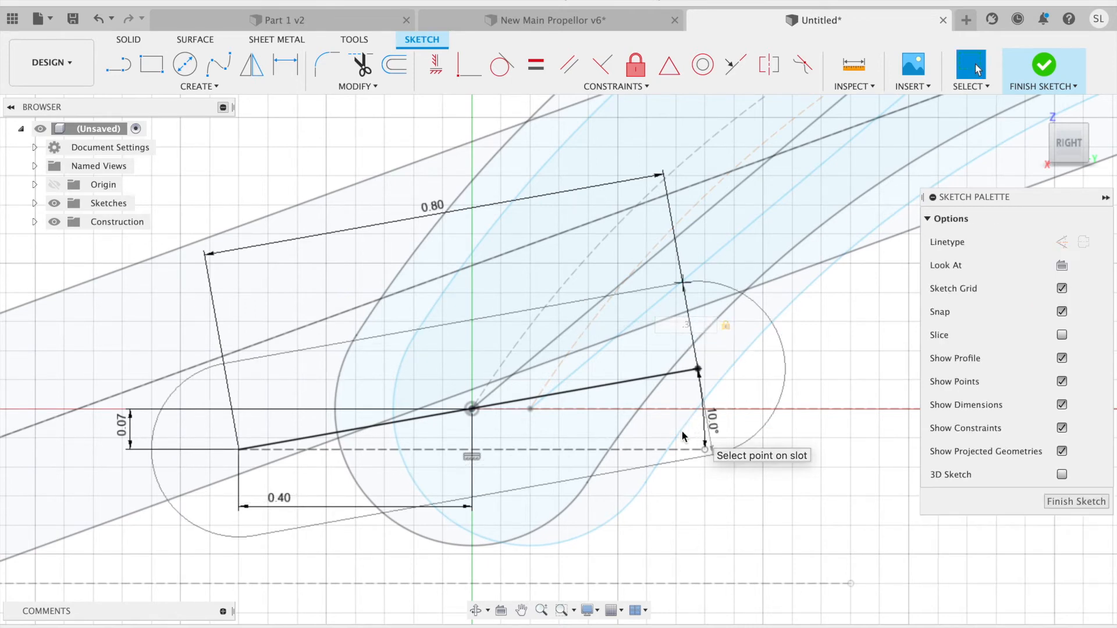
scroll(715, 431, down, 8)
mouse_move(518, 384)
shift+middle_down()
mouse_move(477, 367)
mouse_move(493, 376)
shift+middle_up()
scroll(442, 288, down, 8)
mouse_move(492, 424)
middle_down()
mouse_move(797, 525)
mouse_move(668, 494)
middle_up()
scroll(1071, 486, down, 1)
click(1090, 500)
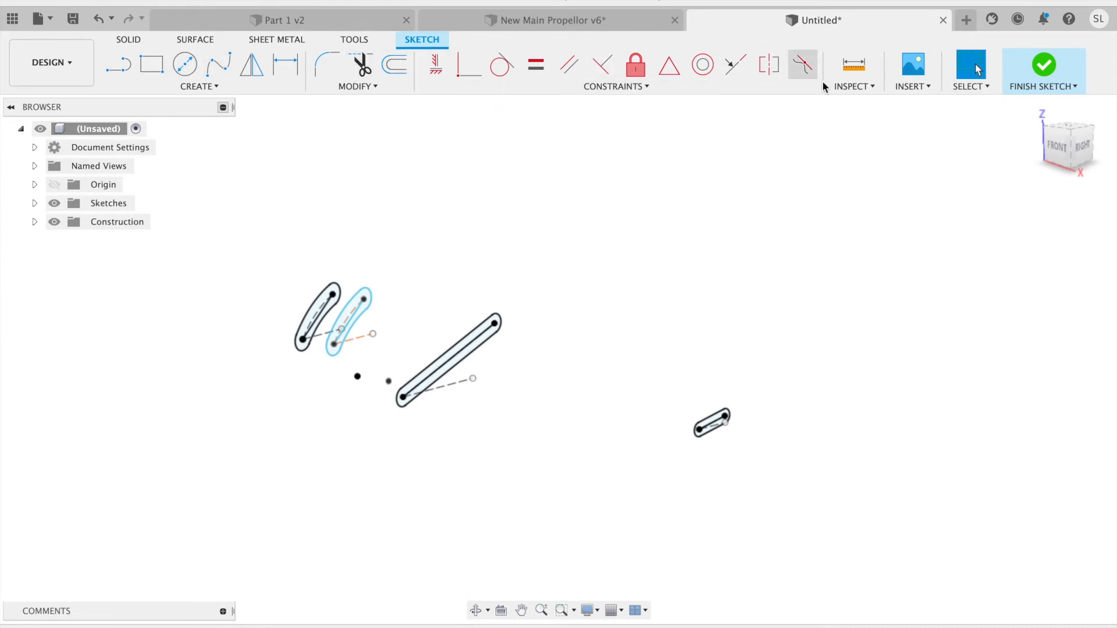
click(1043, 65)
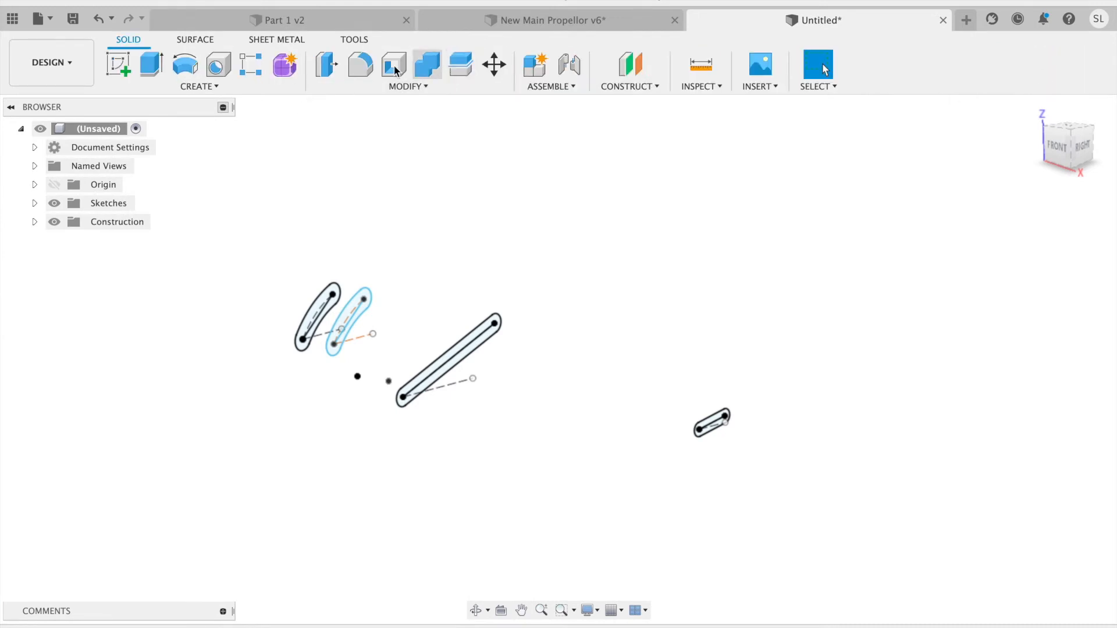
Create a construction plane offset 12.1 cm from the YZ plane, beyond the smallest existing slot profile
click(628, 65)
shift+middle_drag(429, 242, 536, 216)
click(536, 217)
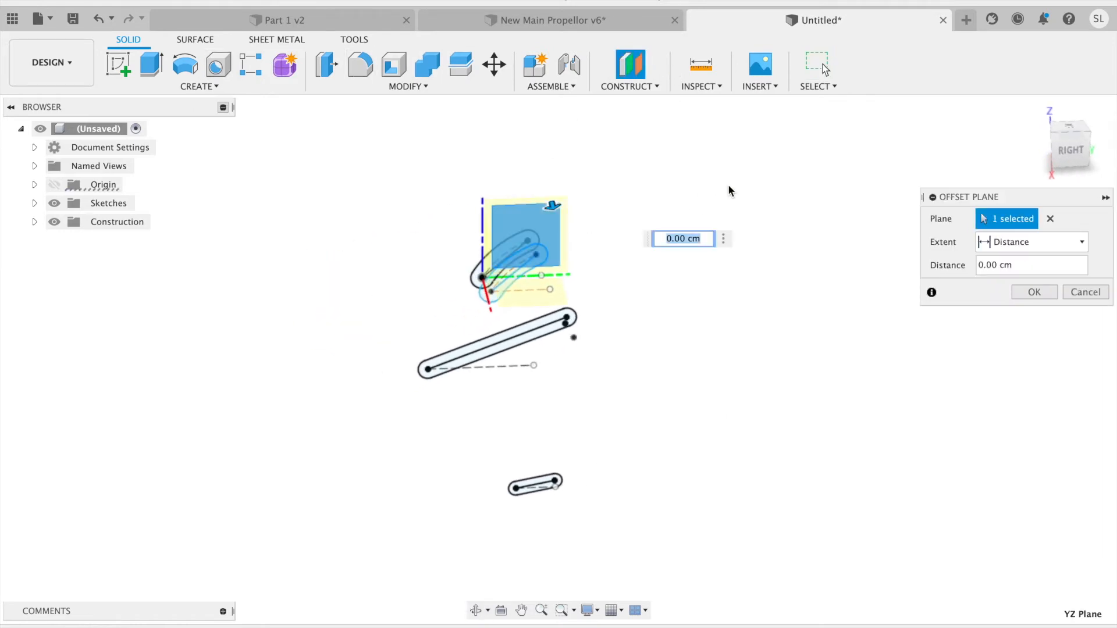
shift+middle_drag(715, 185, 539, 183)
drag(389, 197, 856, 317)
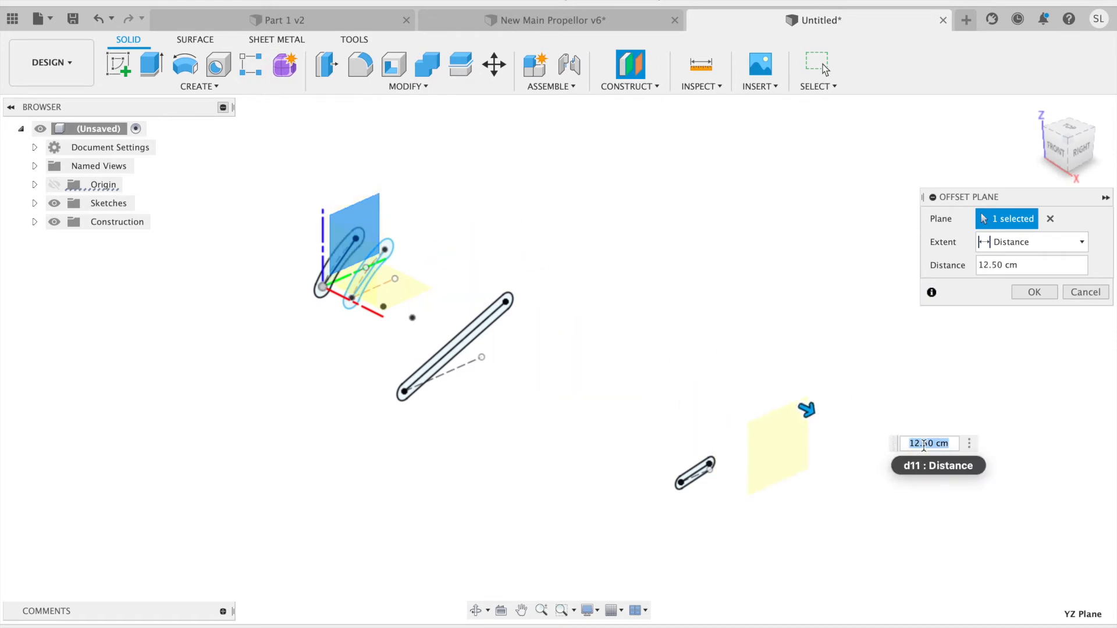
text(12.1)
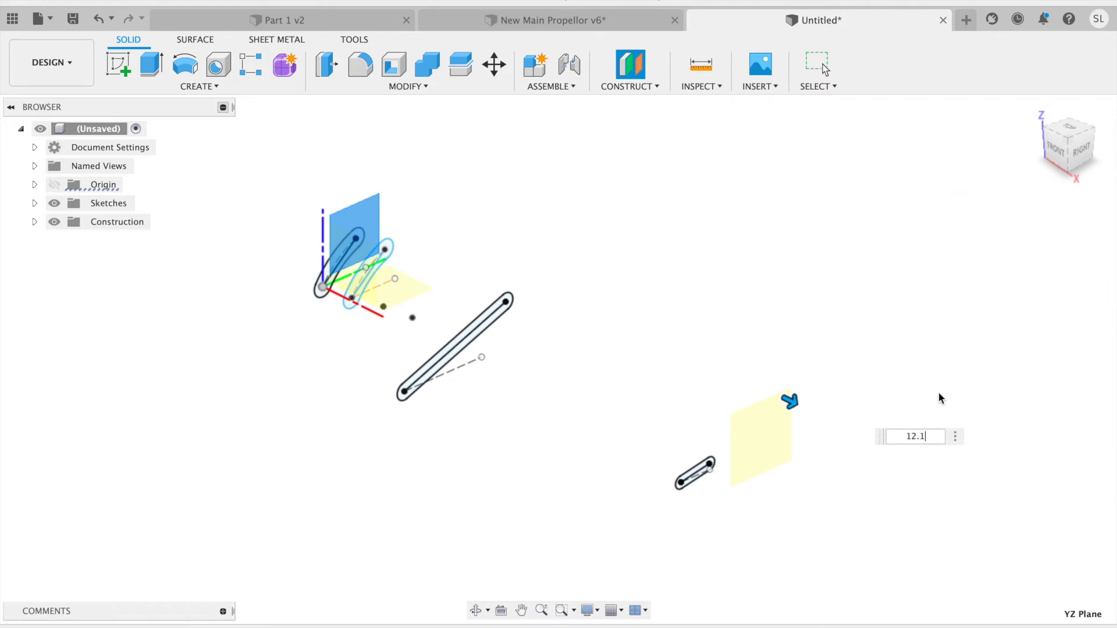
key(Return)
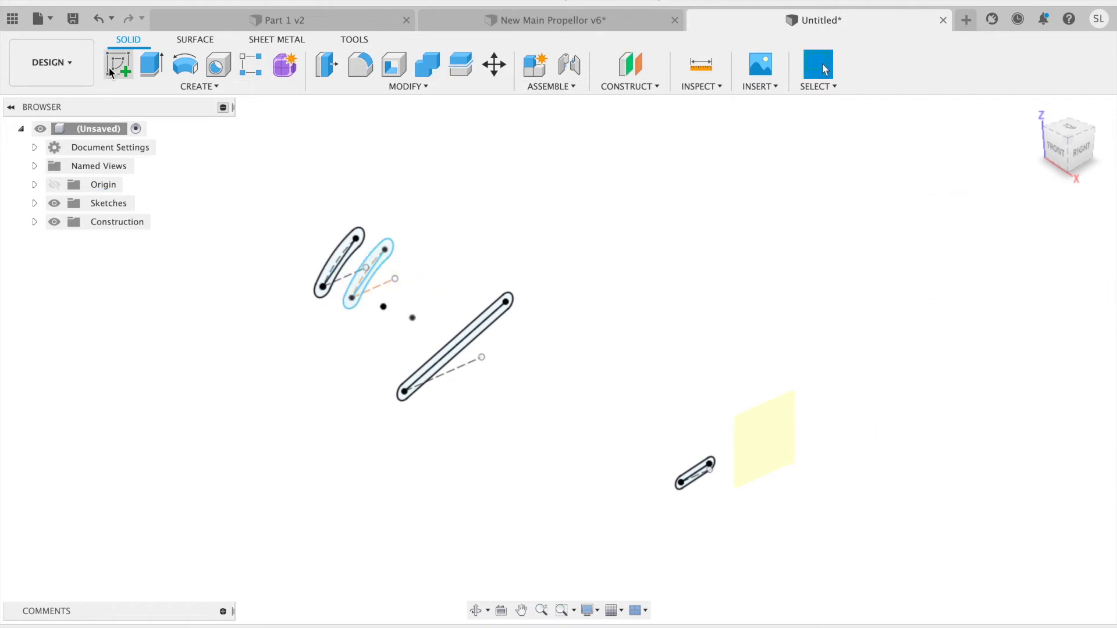
Start a sketch on the new offset plane and draw a 0.4 cm horizontal line above the origin, beginning to its left
click(115, 66)
click(789, 452)
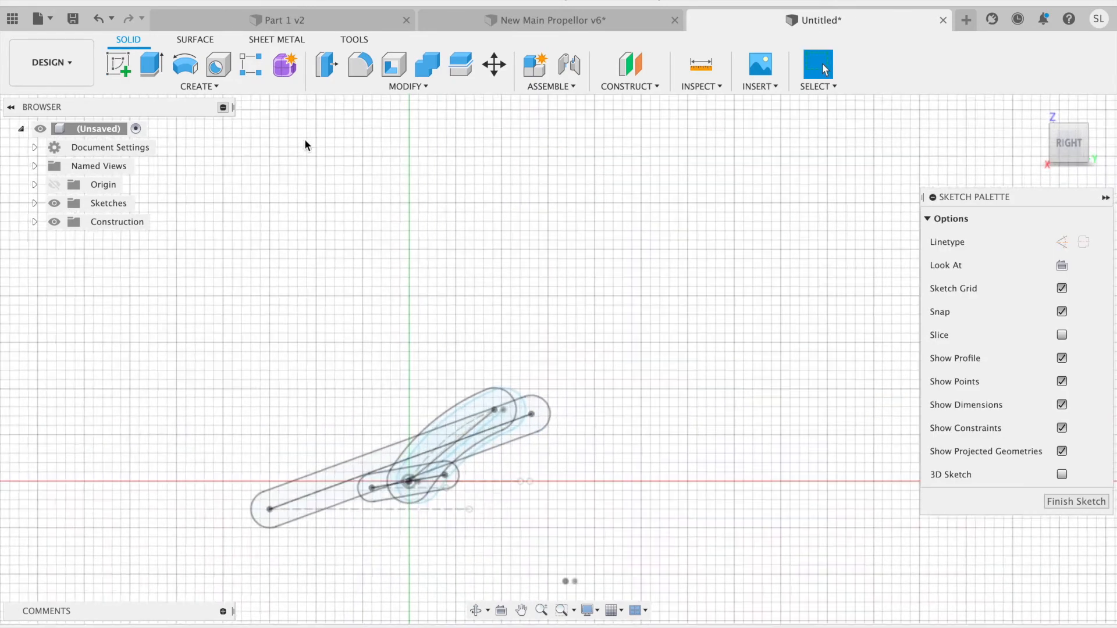
scroll(305, 140, up, 2)
scroll(566, 271, up, 1)
middle_drag(606, 245, 710, 71)
click(198, 85)
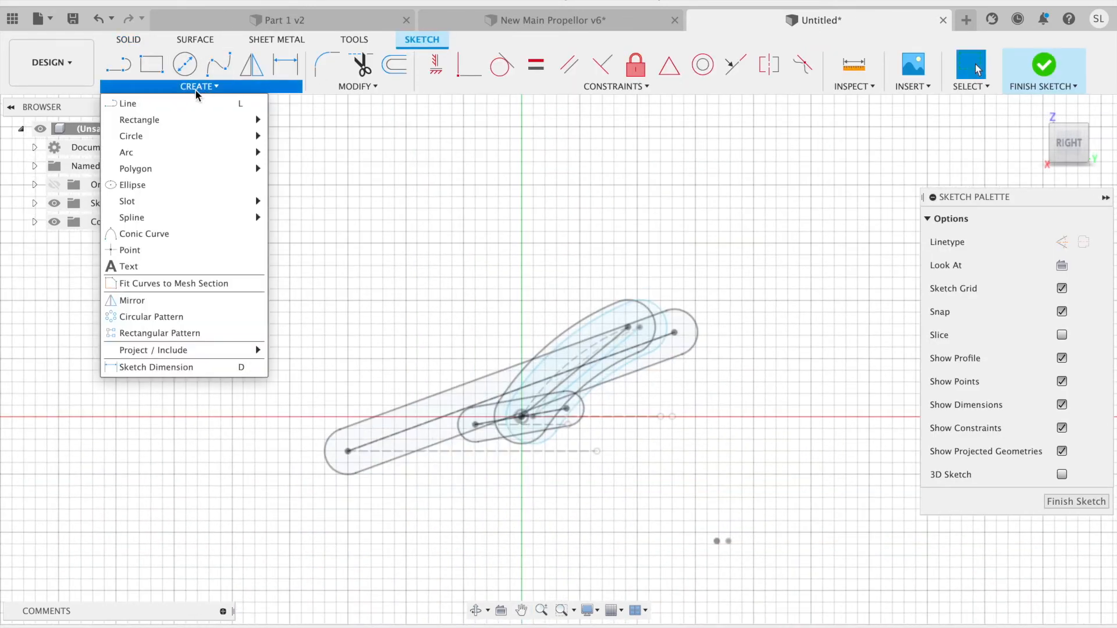
click(144, 105)
scroll(506, 449, up, 5)
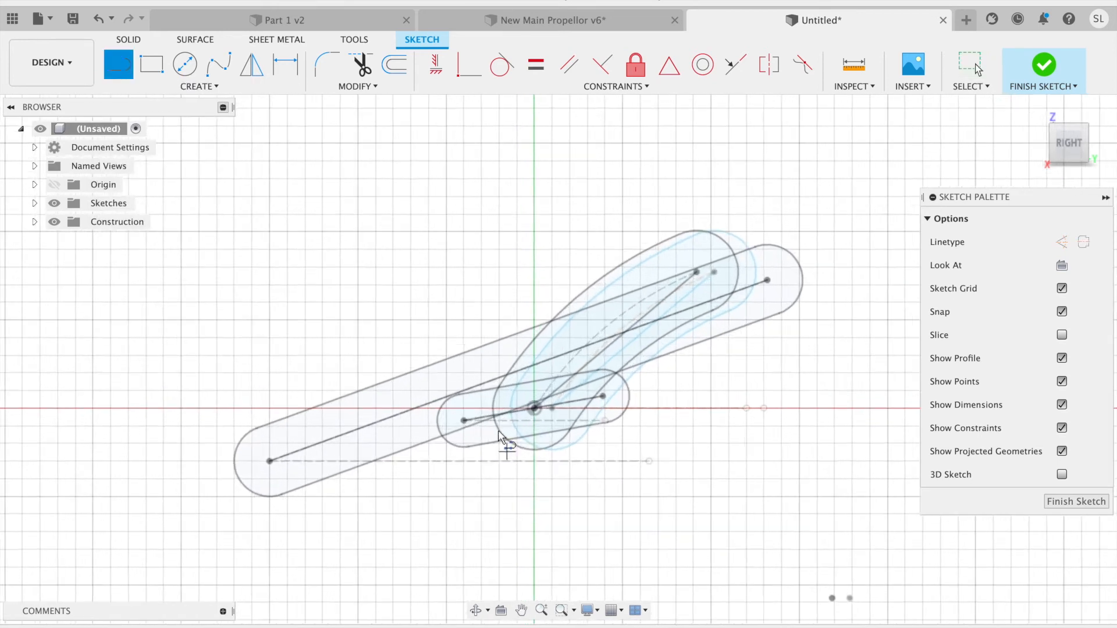
scroll(456, 349, up, 1)
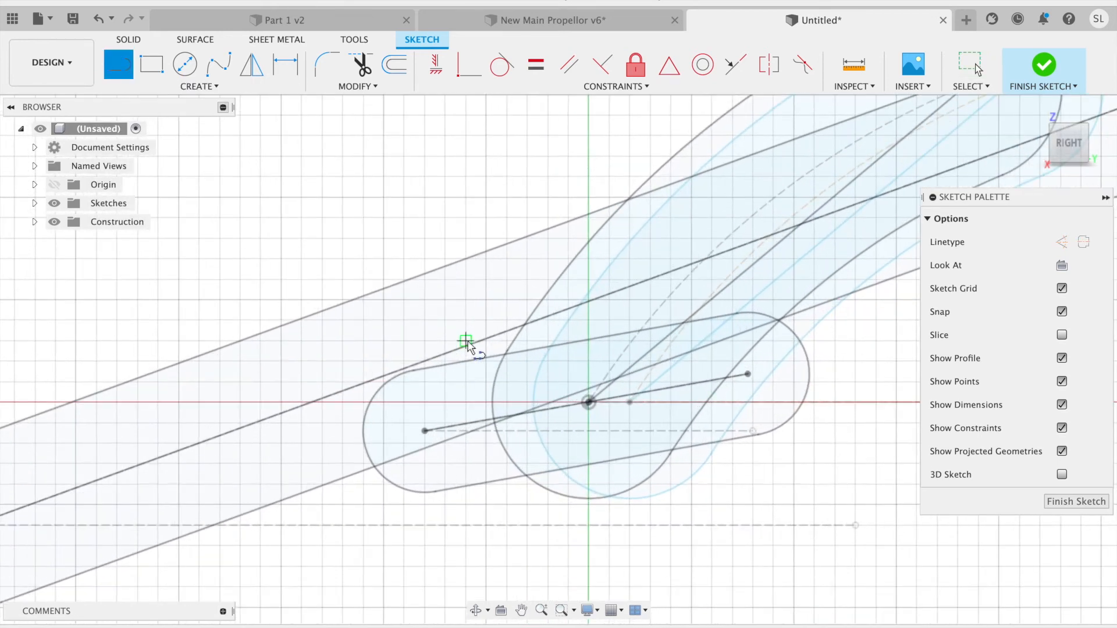
click(465, 340)
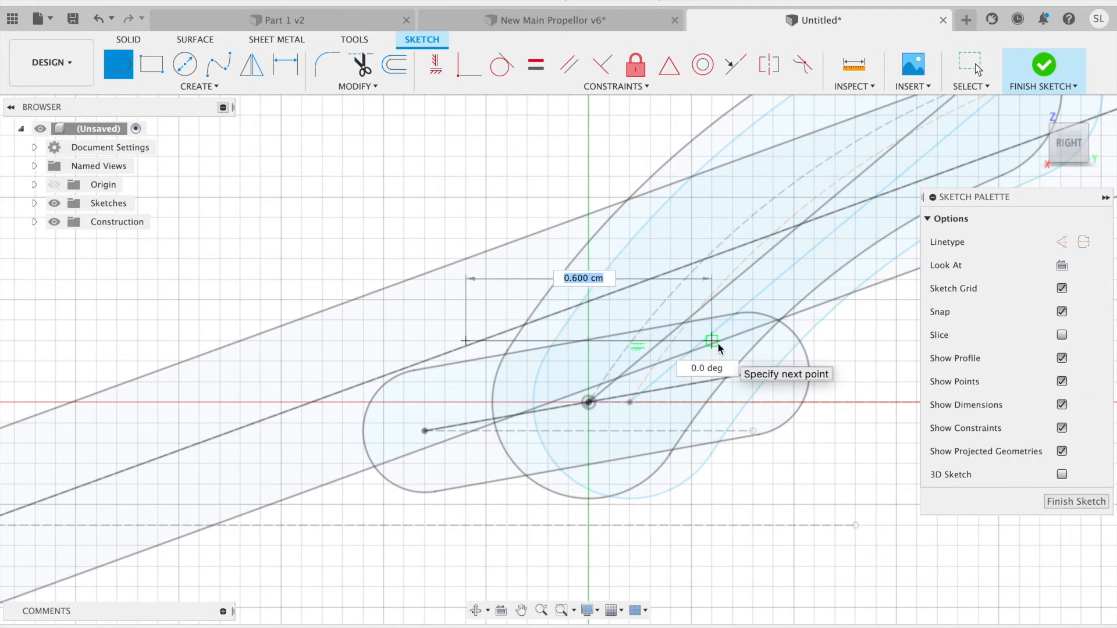
text(.4)
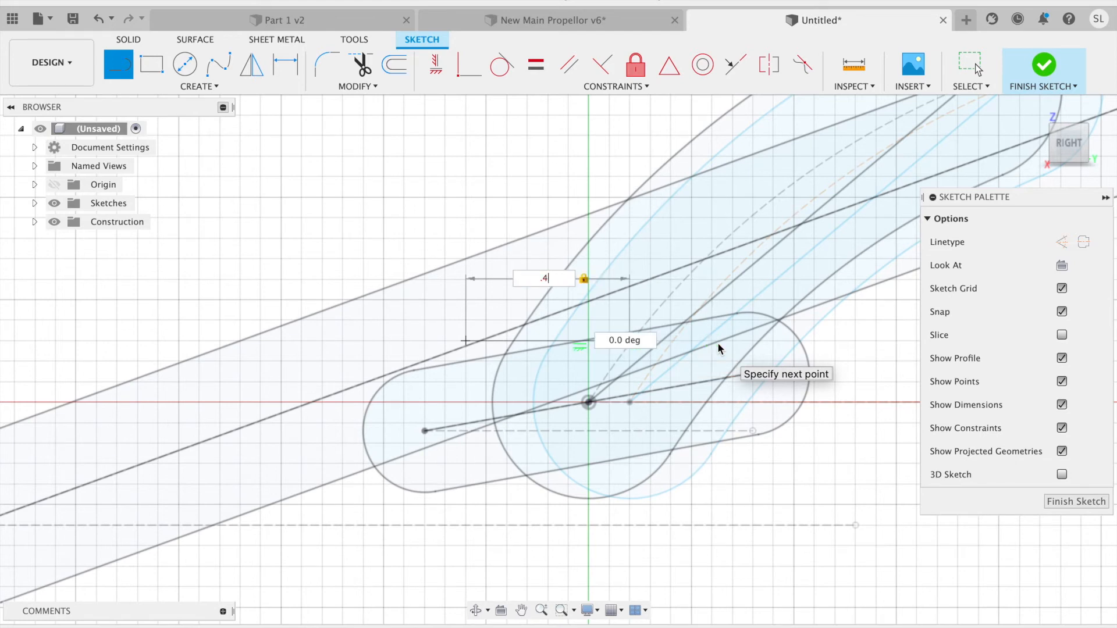
key(Return)
key(Escape)
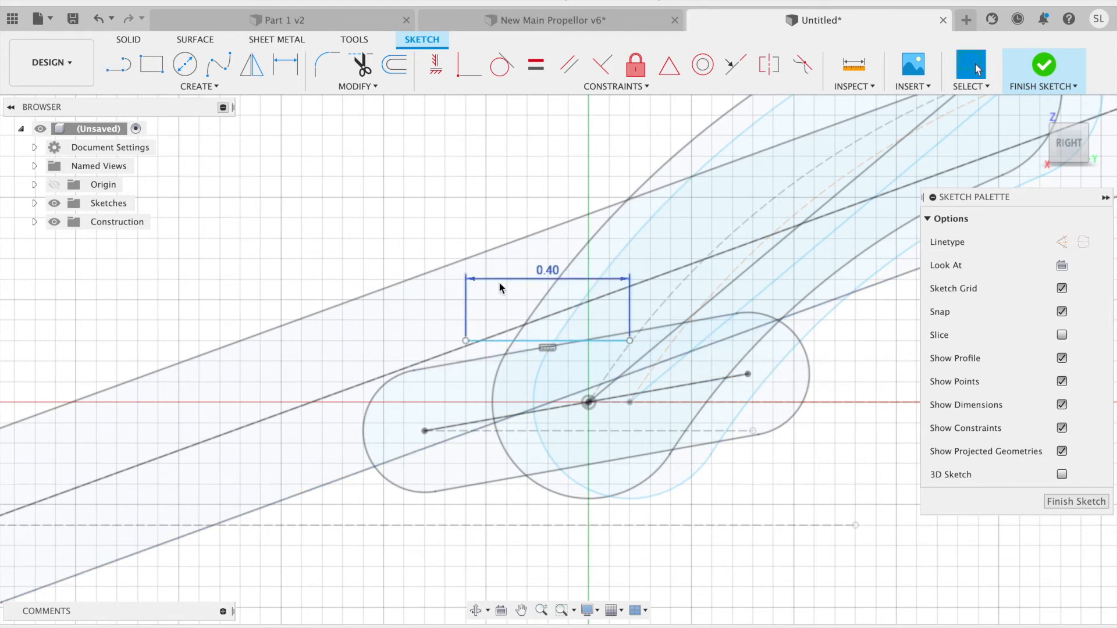
Dimension the vertical distance from the origin to the horizontal line as 0.22 cm
click(288, 68)
click(500, 341)
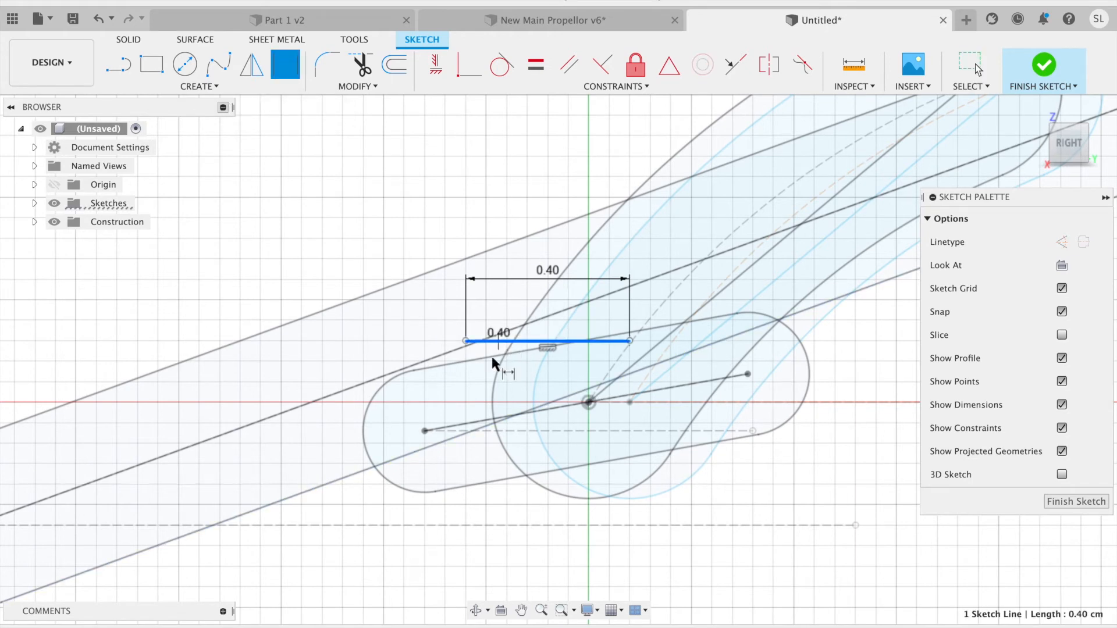
click(588, 402)
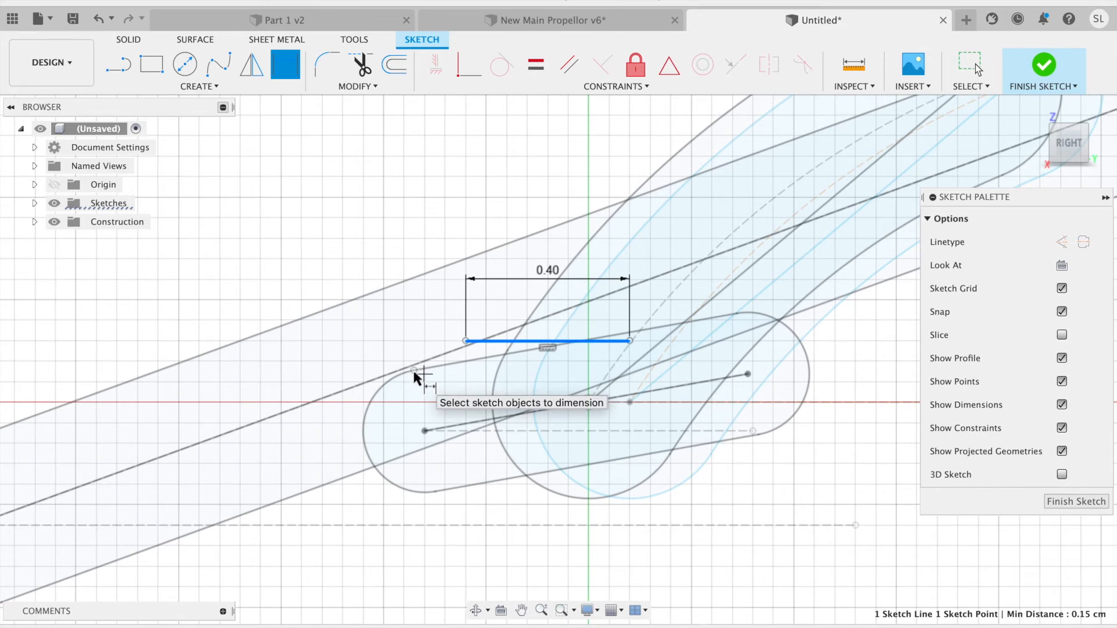
click(341, 378)
text(.2)
key(Return)
scroll(563, 274, up, 3)
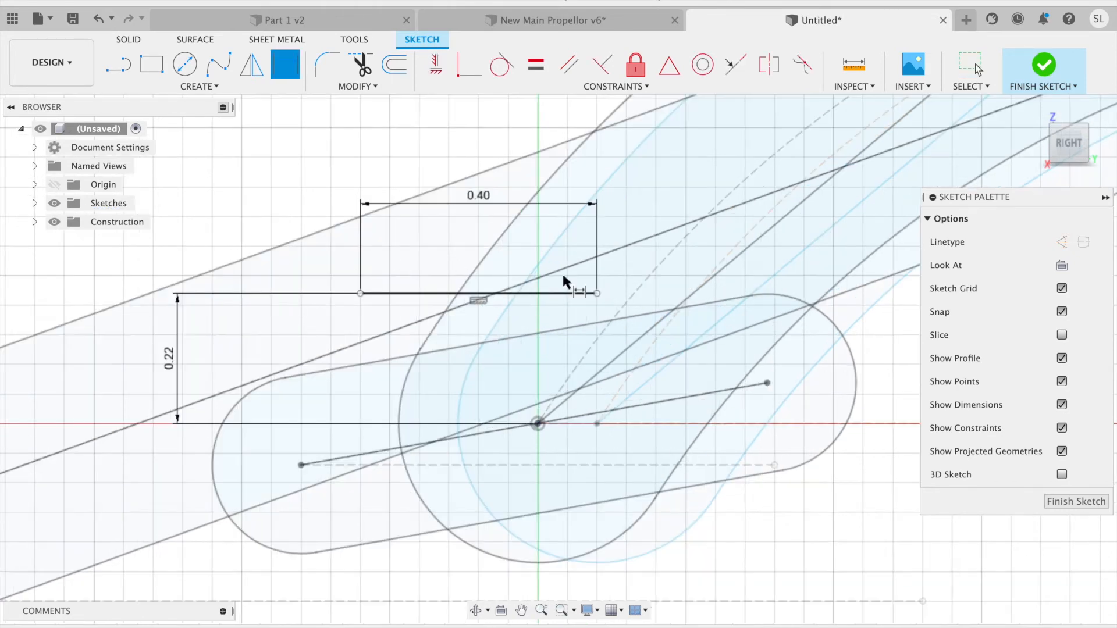
Draw a 0.1 cm wide center-to-center slot between the endpoints of the horizontal line
click(201, 86)
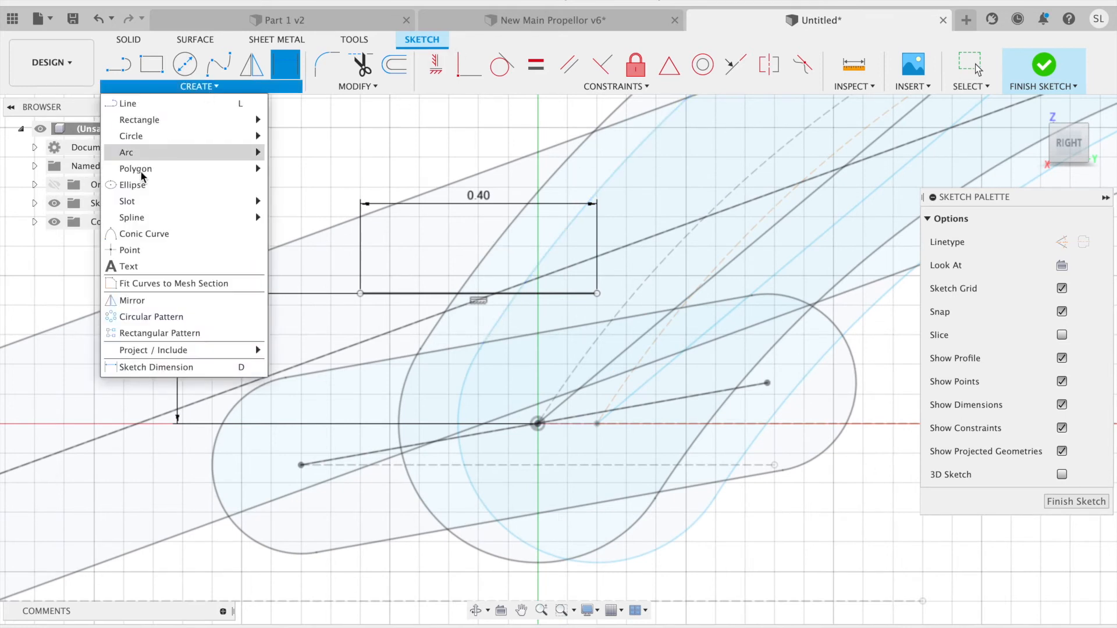
mouse_move(144, 201)
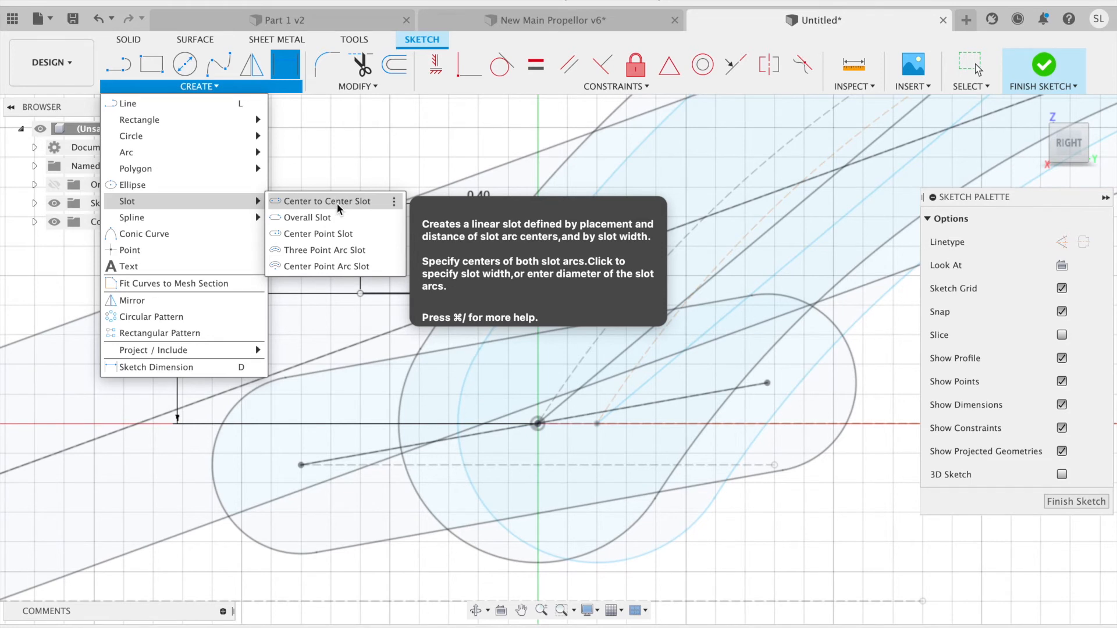
click(336, 202)
click(360, 294)
click(597, 295)
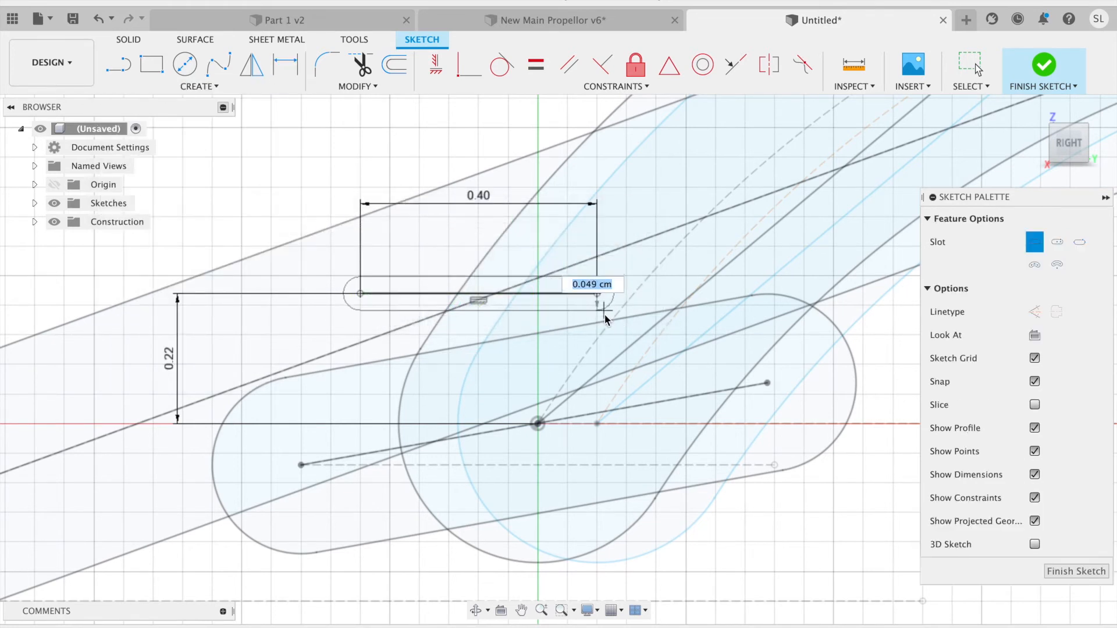
text(.2)
key(BackSpace)
text(1)
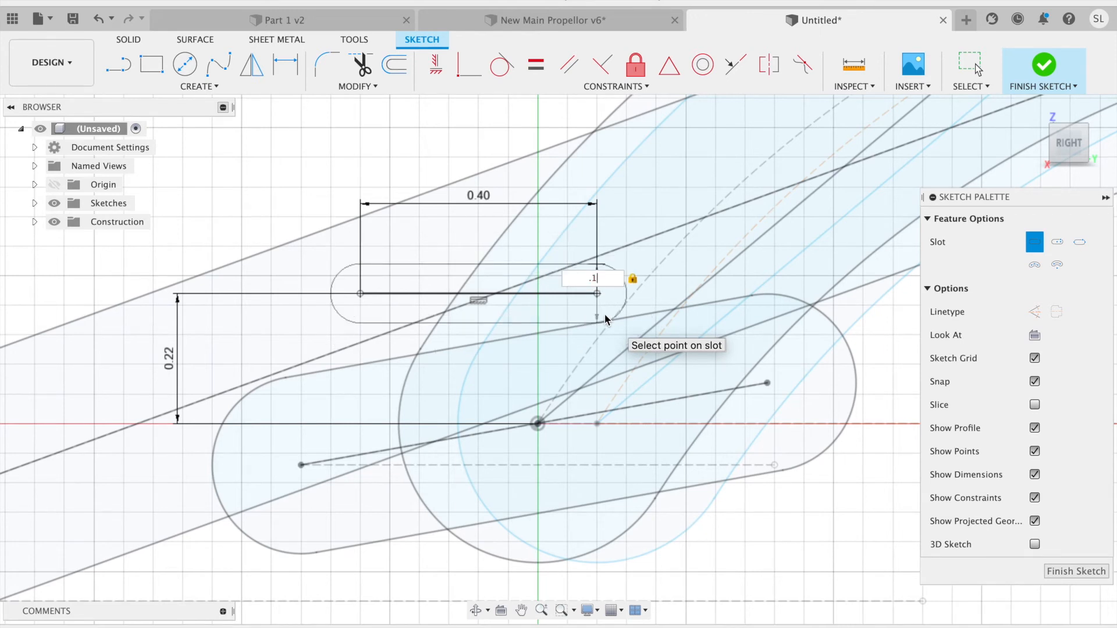
key(Return)
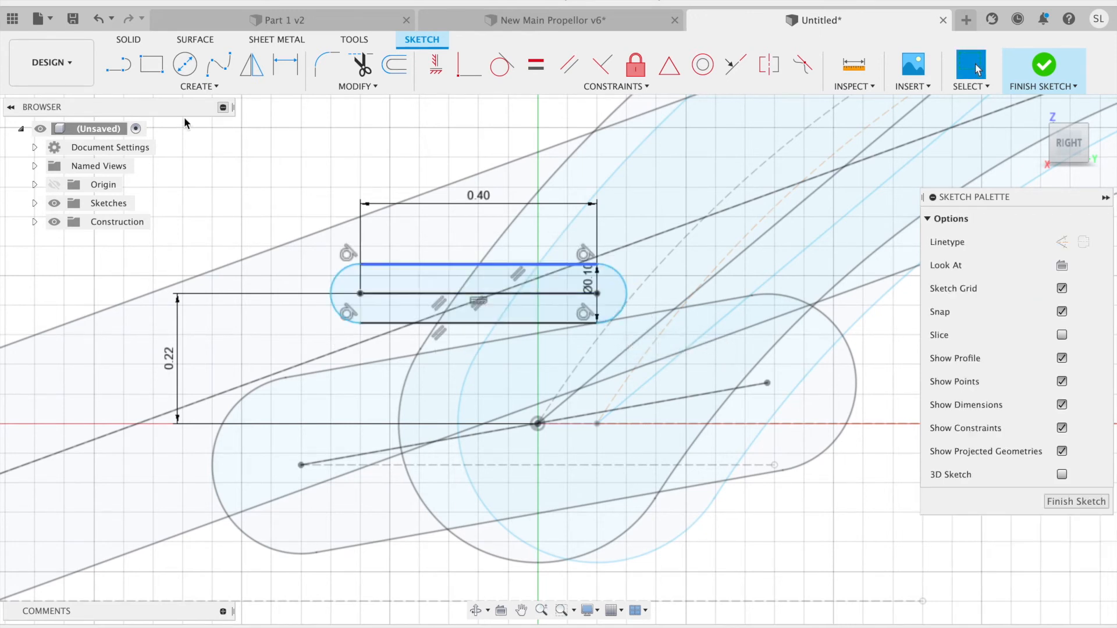
Dimension the horizontal distance from the origin to the slot line's right endpoint as 0.15 cm, and finish the sketch
click(287, 55)
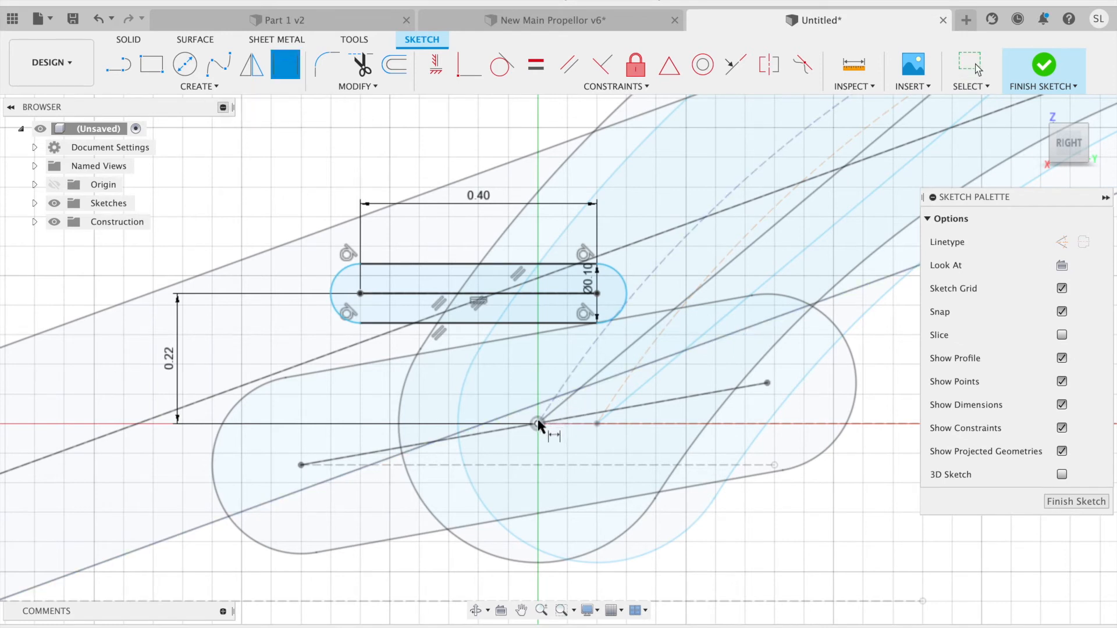
click(597, 293)
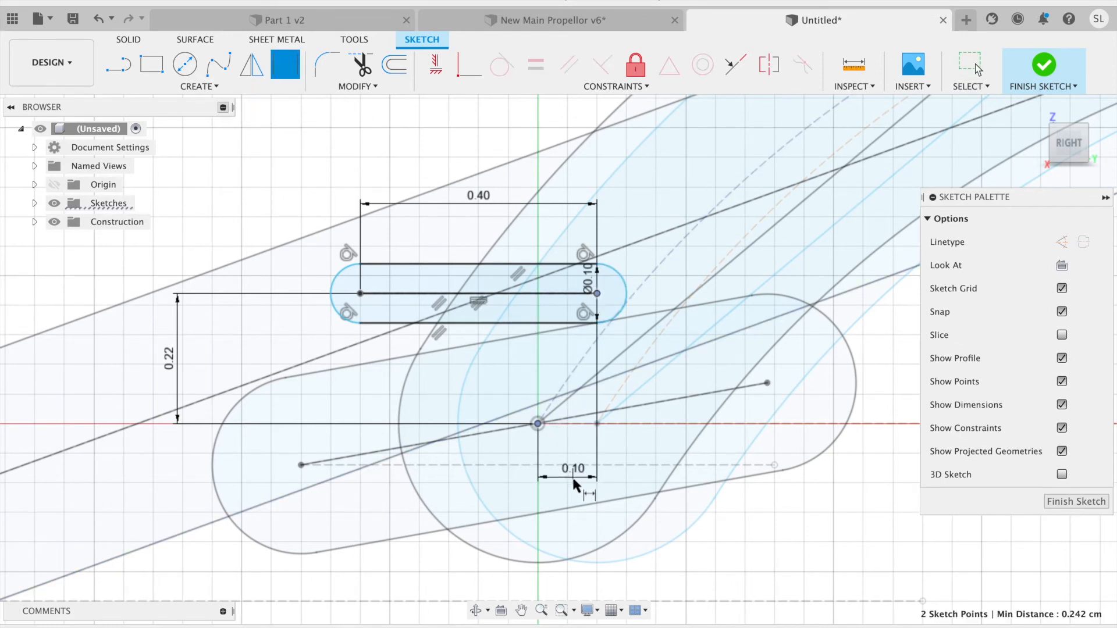
click(572, 477)
text(0.15)
key(Return)
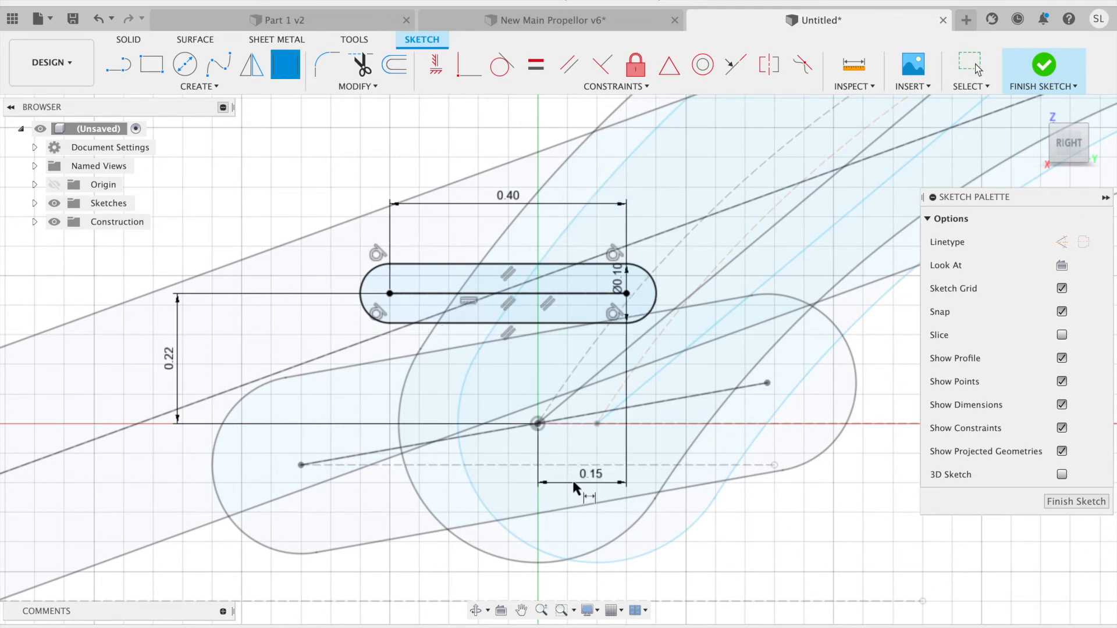
click(1055, 506)
Start a new sketch on the YZ plane at the blade root, with 3D Sketch enabled
scroll(861, 362, down, 5)
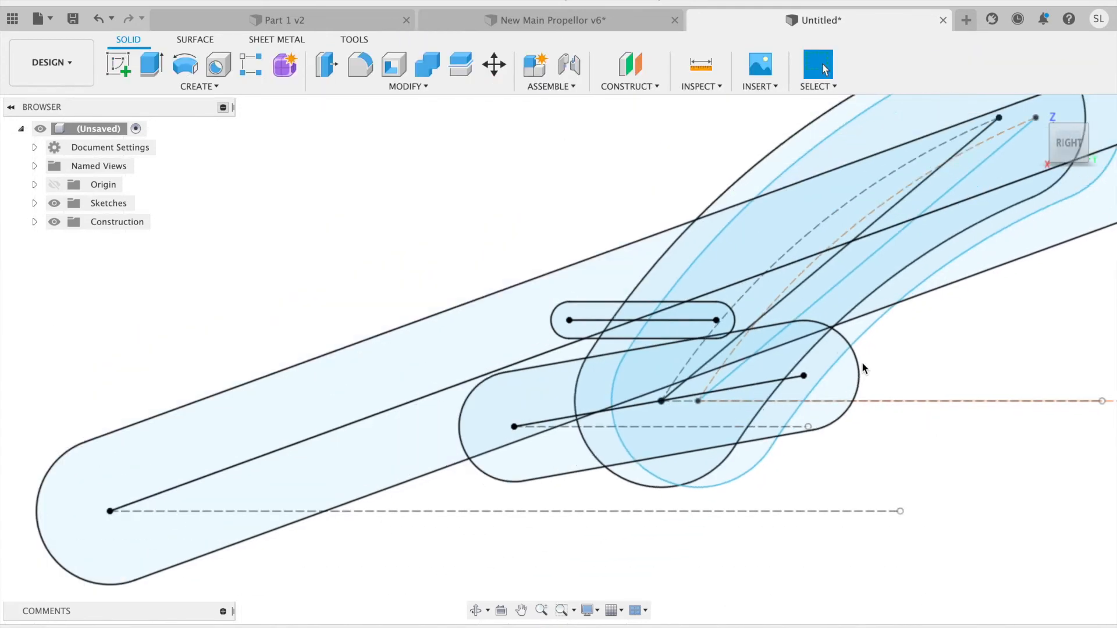
mouse_move(831, 435)
shift+middle_down()
mouse_move(855, 439)
mouse_move(778, 376)
mouse_move(828, 399)
mouse_move(640, 367)
mouse_move(848, 392)
mouse_move(605, 346)
mouse_move(847, 352)
mouse_move(636, 351)
mouse_move(732, 344)
shift+middle_up()
scroll(777, 374, down, 5)
scroll(825, 393, down, 5)
scroll(820, 392, up, 3)
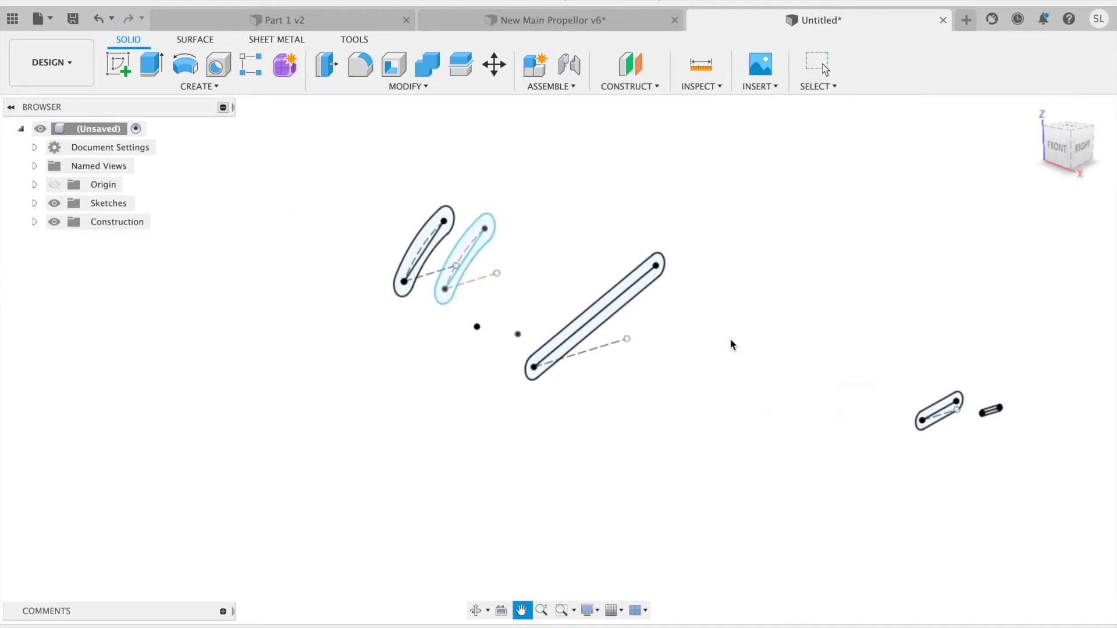
shift+middle_drag(818, 344, 813, 290)
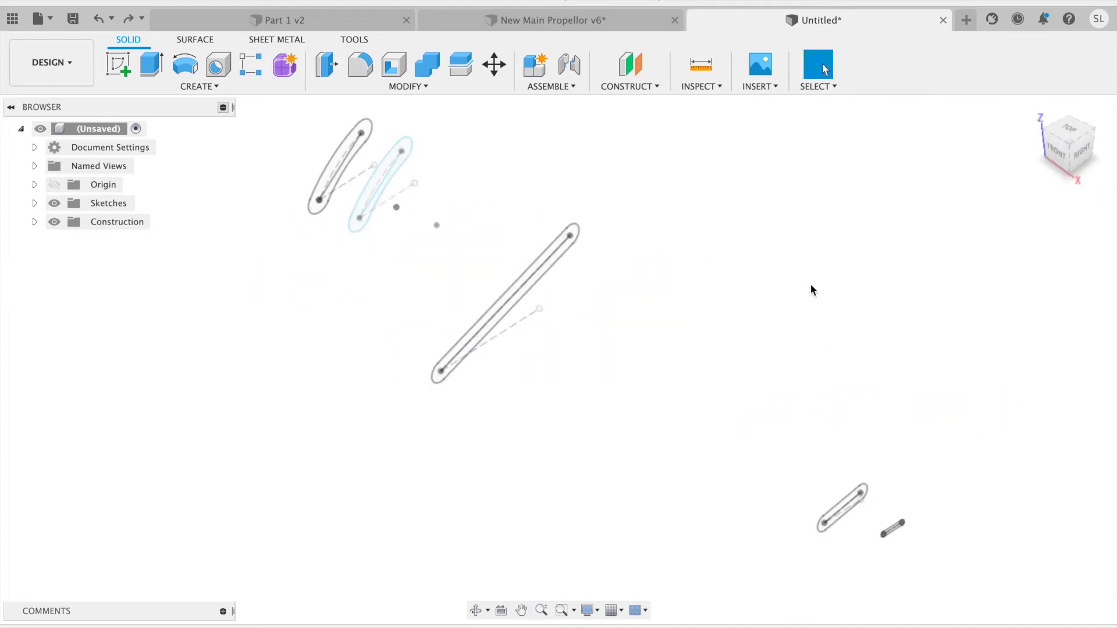
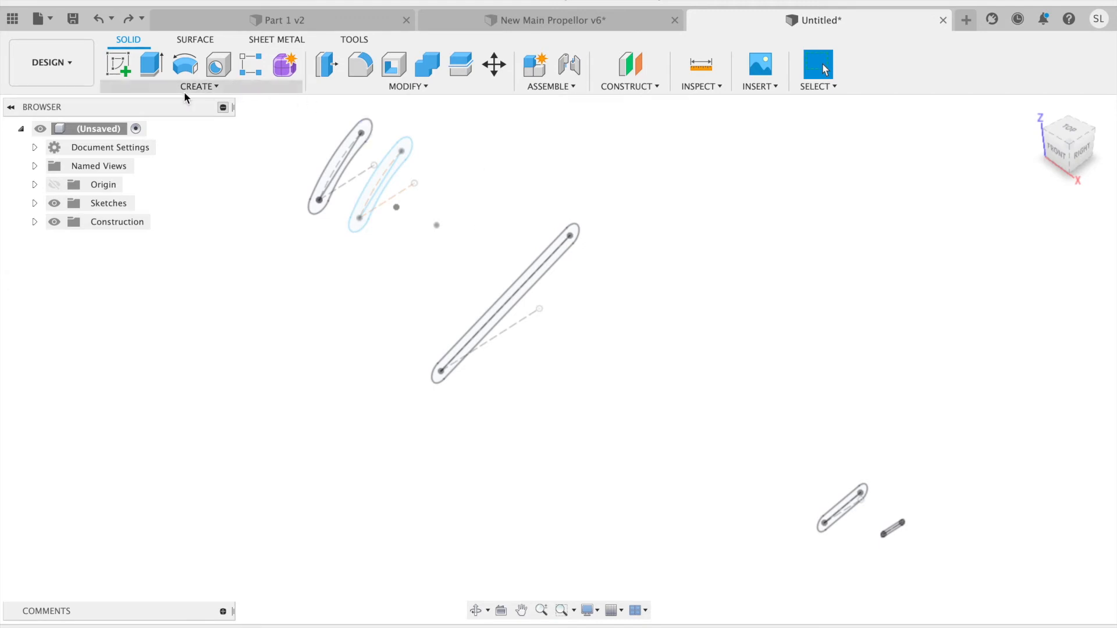
click(123, 72)
mouse_move(323, 197)
shift+middle_down()
mouse_move(253, 283)
mouse_move(380, 144)
shift+middle_up()
click(379, 144)
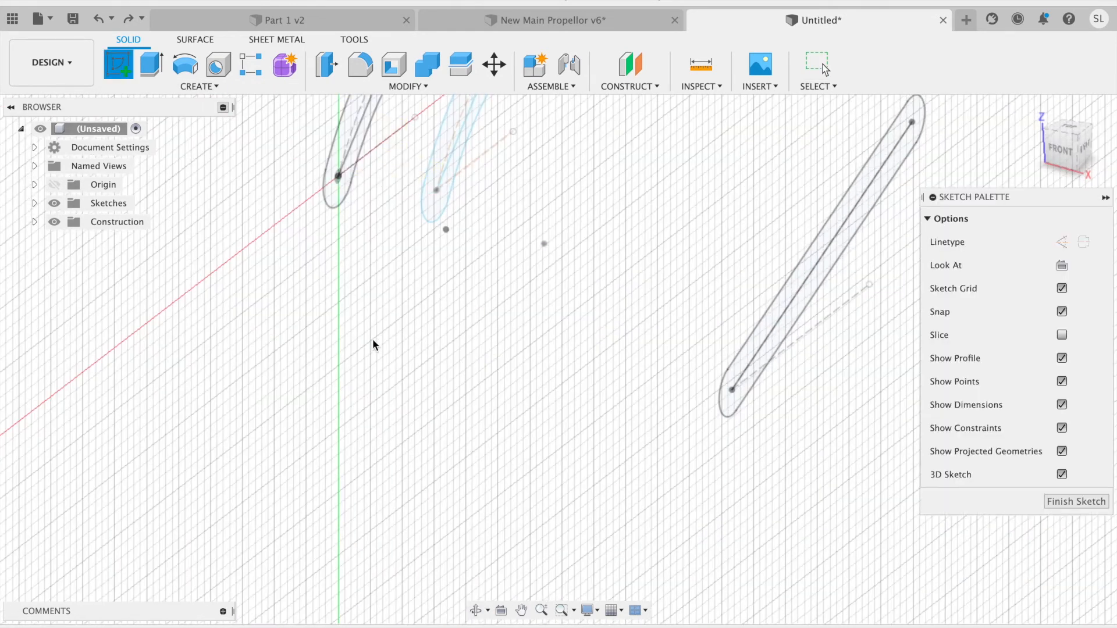
shift+middle_drag(362, 340, 349, 343)
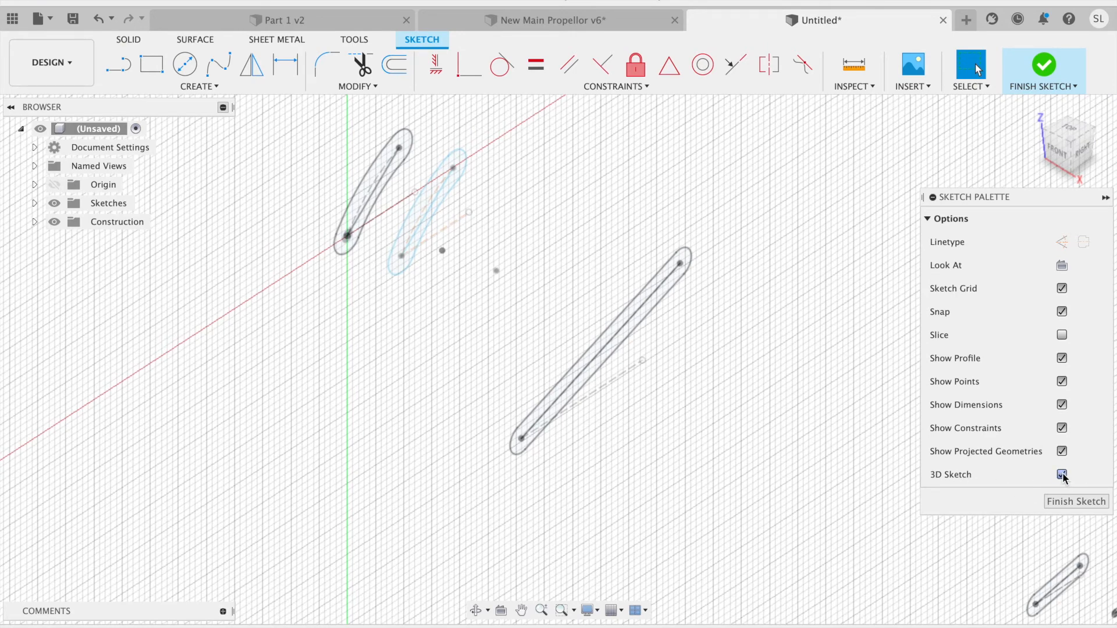
Begin a fit point spline at the upper rounded end of the first arc slot and connect it to the second arc slot's upper end
click(150, 87)
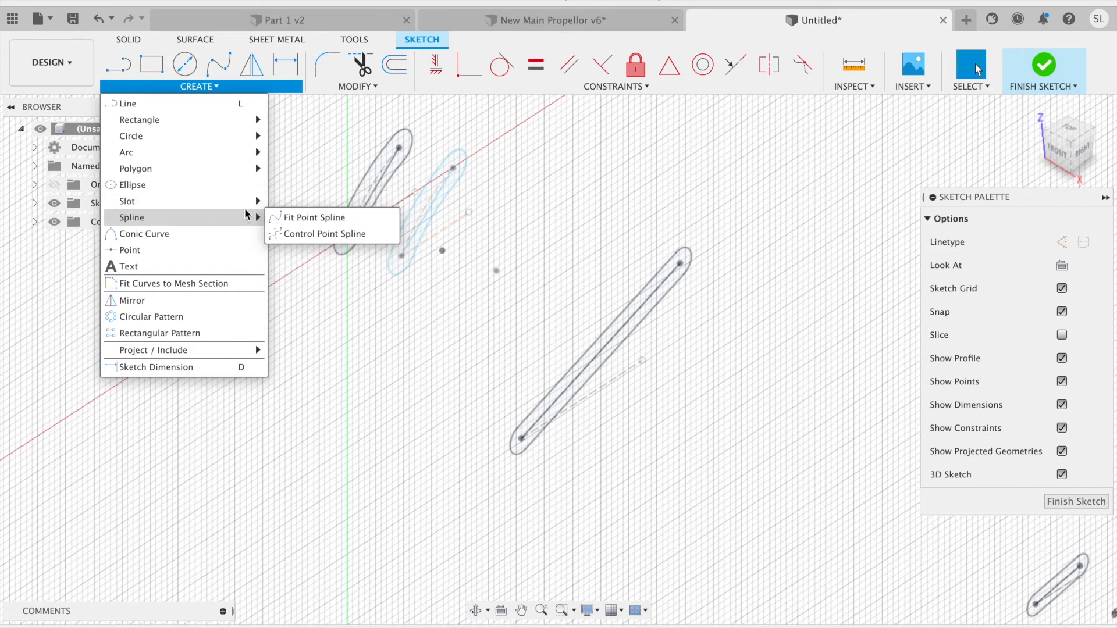
mouse_move(226, 222)
click(291, 218)
scroll(442, 147, up, 5)
scroll(396, 136, up, 5)
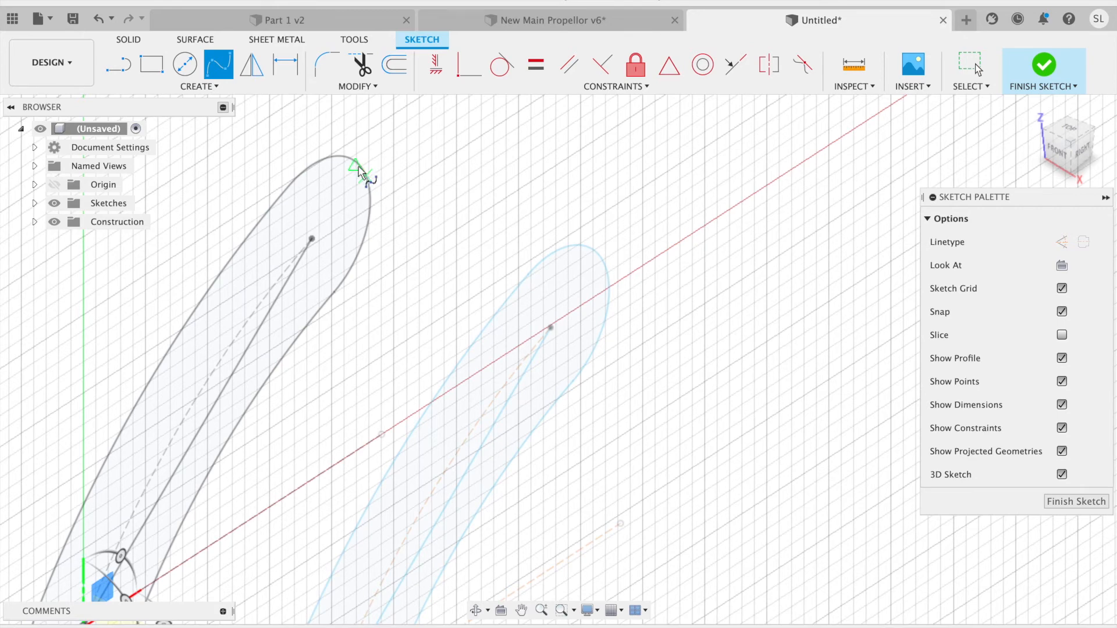
click(365, 175)
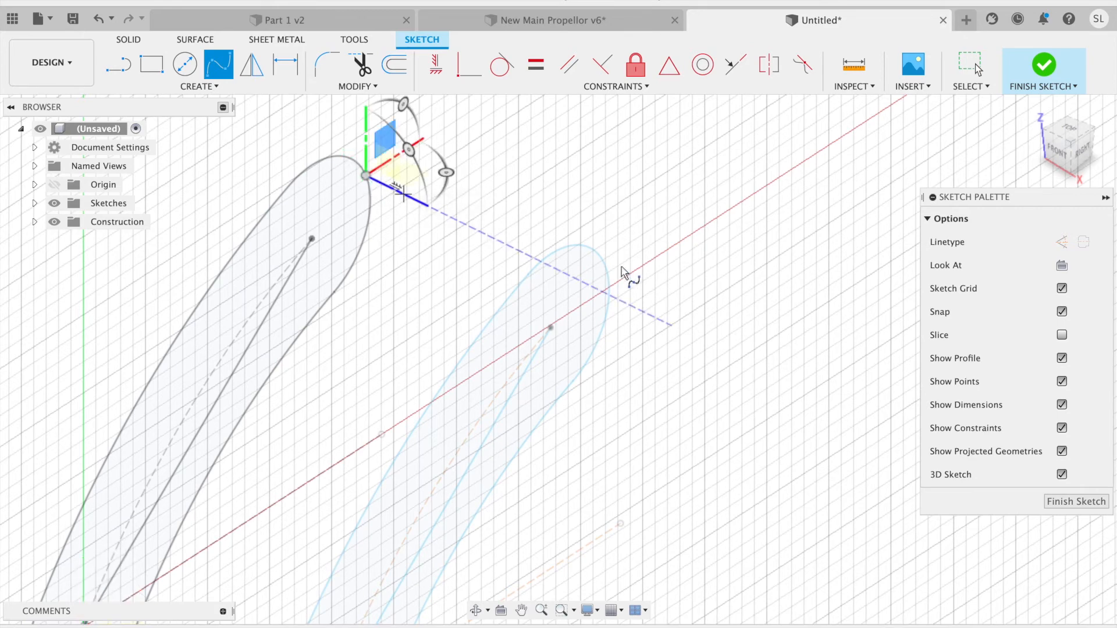
click(605, 268)
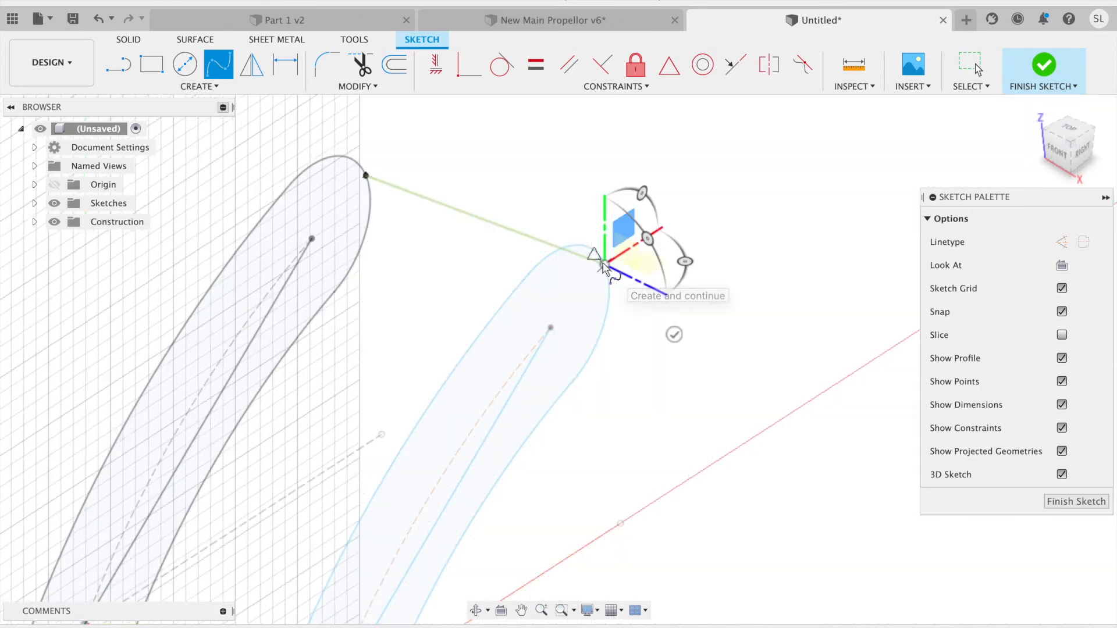
Continue the spline through the upper rounded ends of the third and fourth slots and finish it at the tip slot's upper end
scroll(698, 288, down, 8)
scroll(653, 344, down, 2)
scroll(606, 349, up, 8)
click(623, 364)
scroll(643, 279, down, 10)
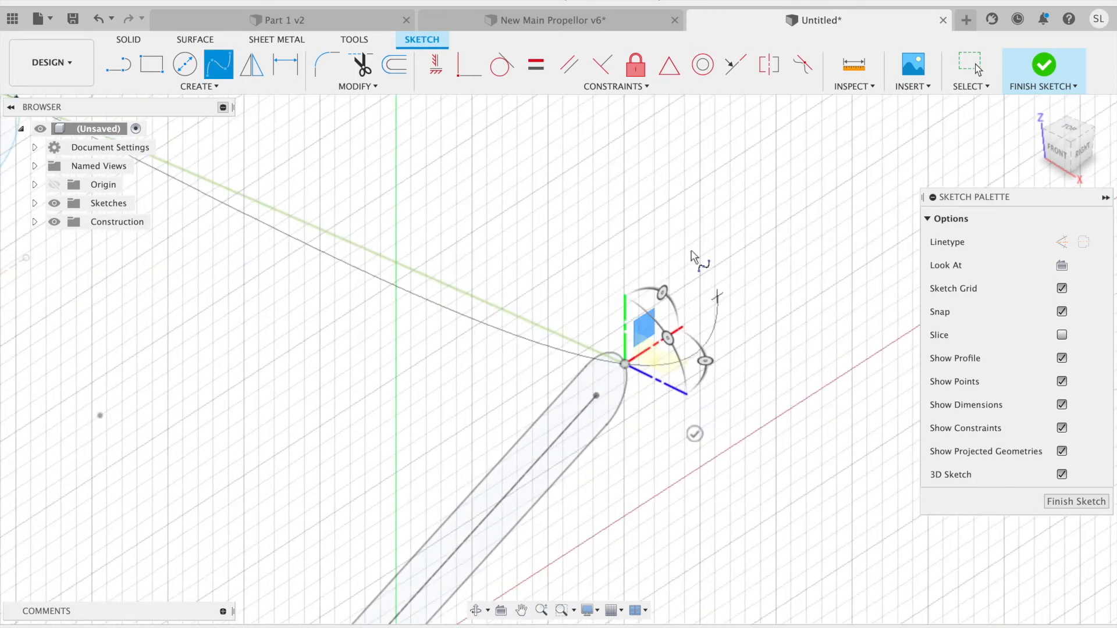
scroll(722, 457, up, 10)
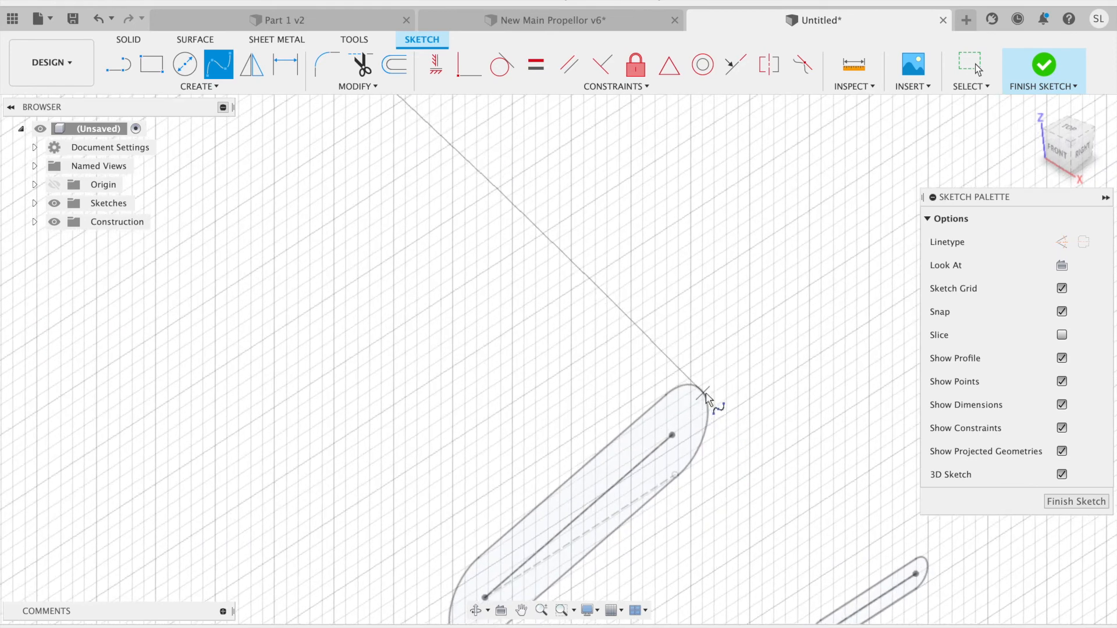
click(709, 409)
scroll(715, 413, down, 5)
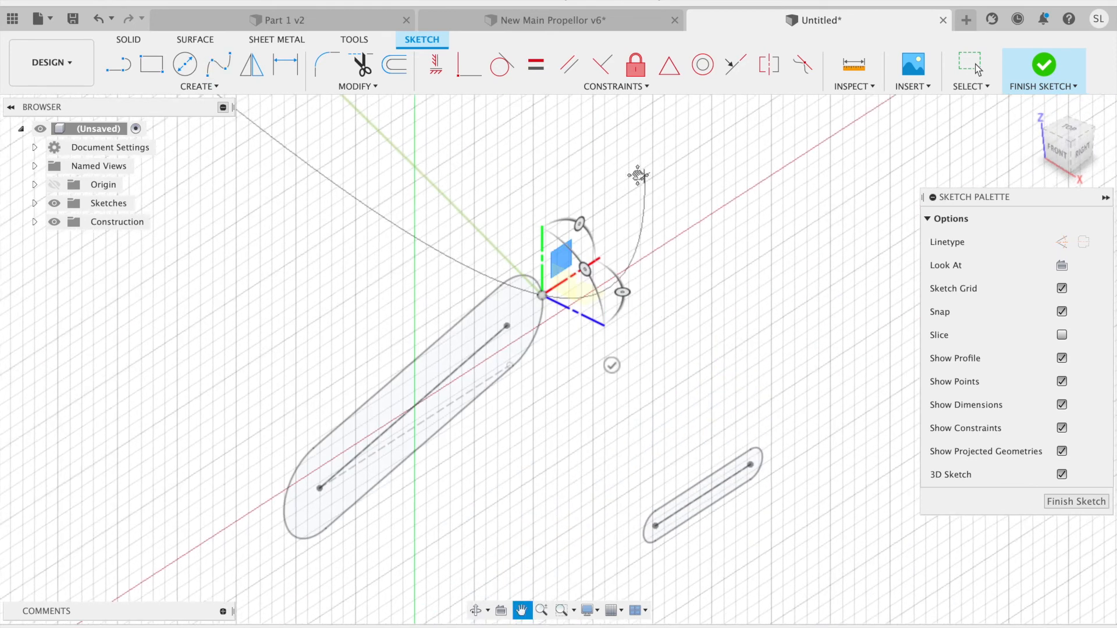
click(758, 452)
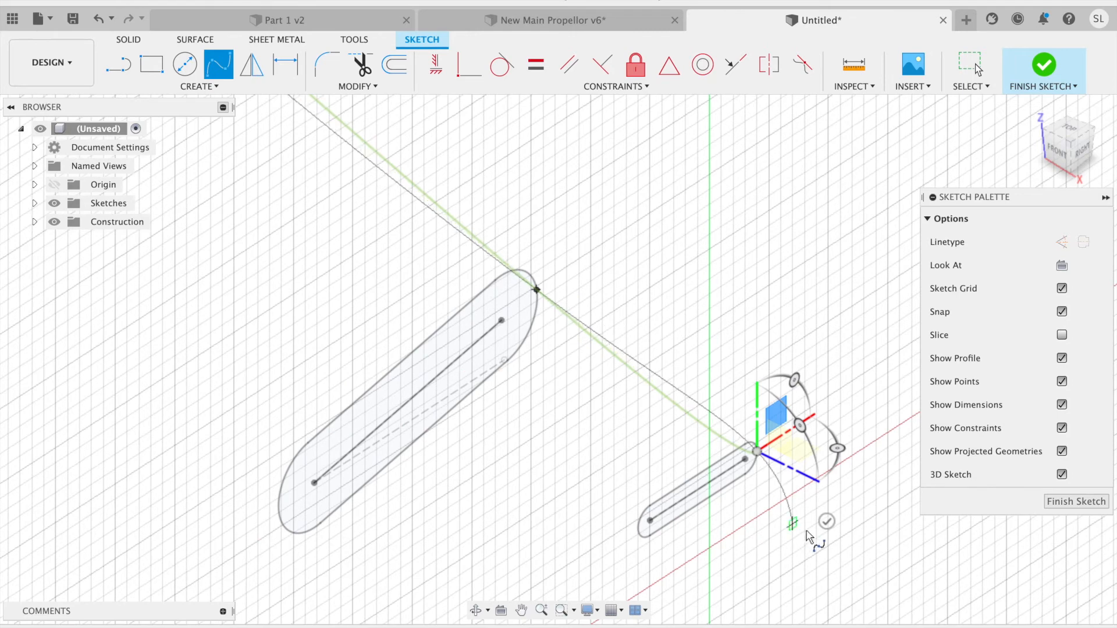
click(826, 522)
Apply a Horizontal/Vertical constraint to the upper spline's tangent handle at the third slot
scroll(691, 319, down, 3)
middle_drag(470, 314, 759, 609)
middle_drag(656, 399, 847, 521)
scroll(779, 434, down, 4)
scroll(373, 254, down, 2)
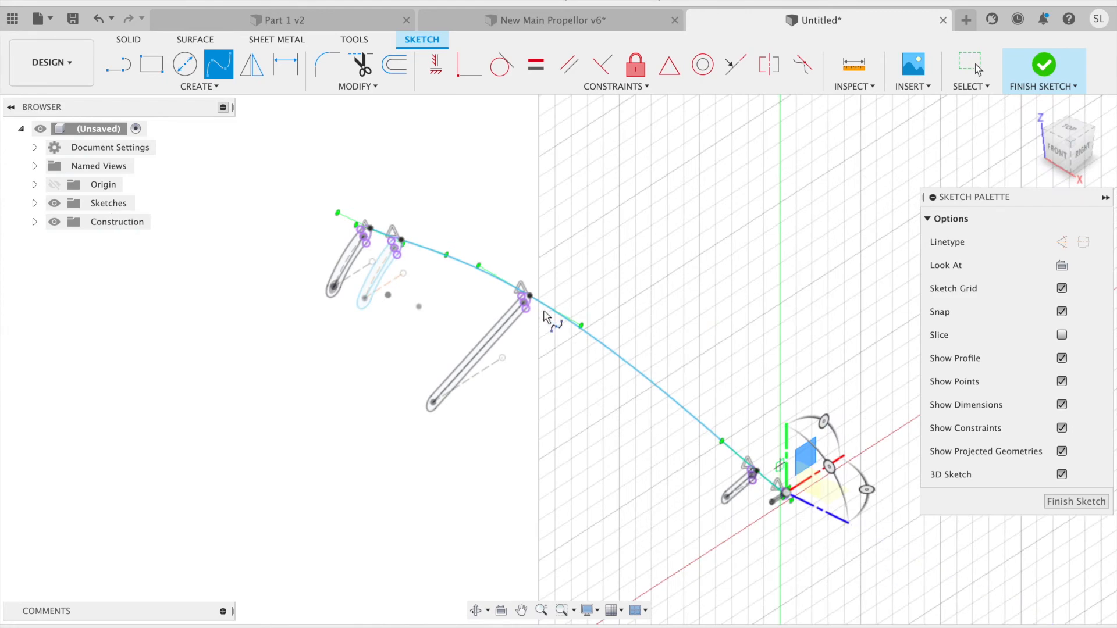
scroll(550, 320, up, 6)
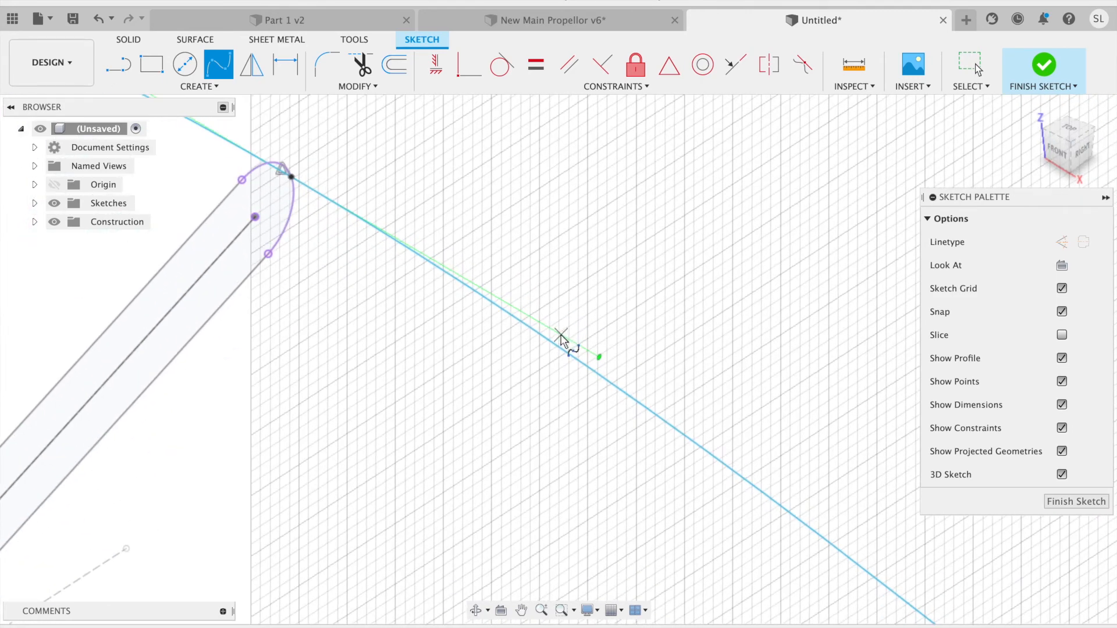
click(286, 64)
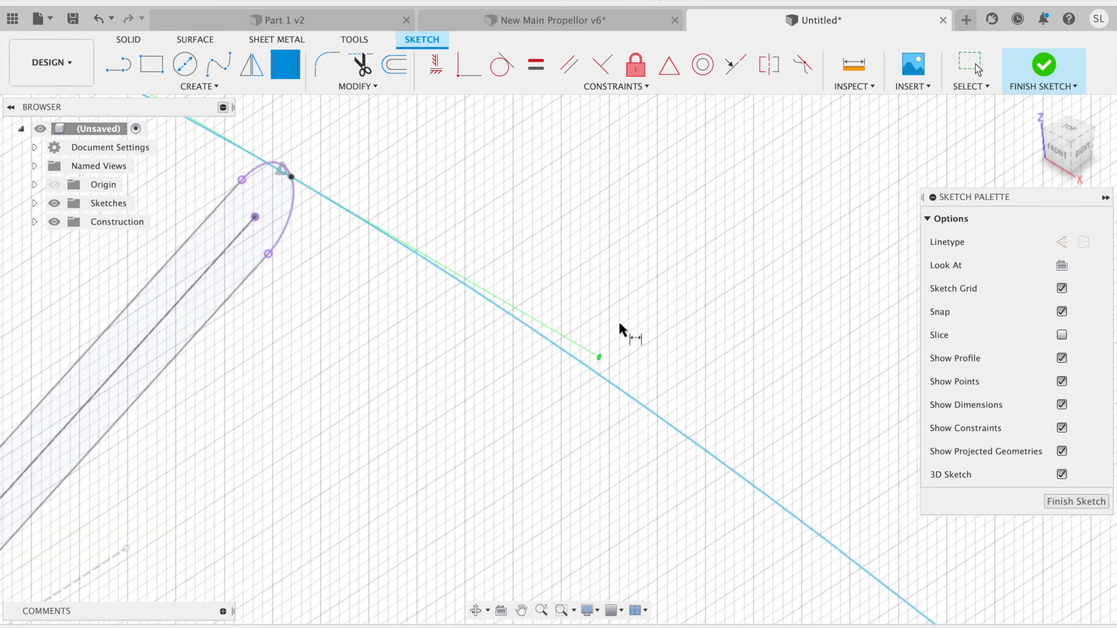
click(570, 346)
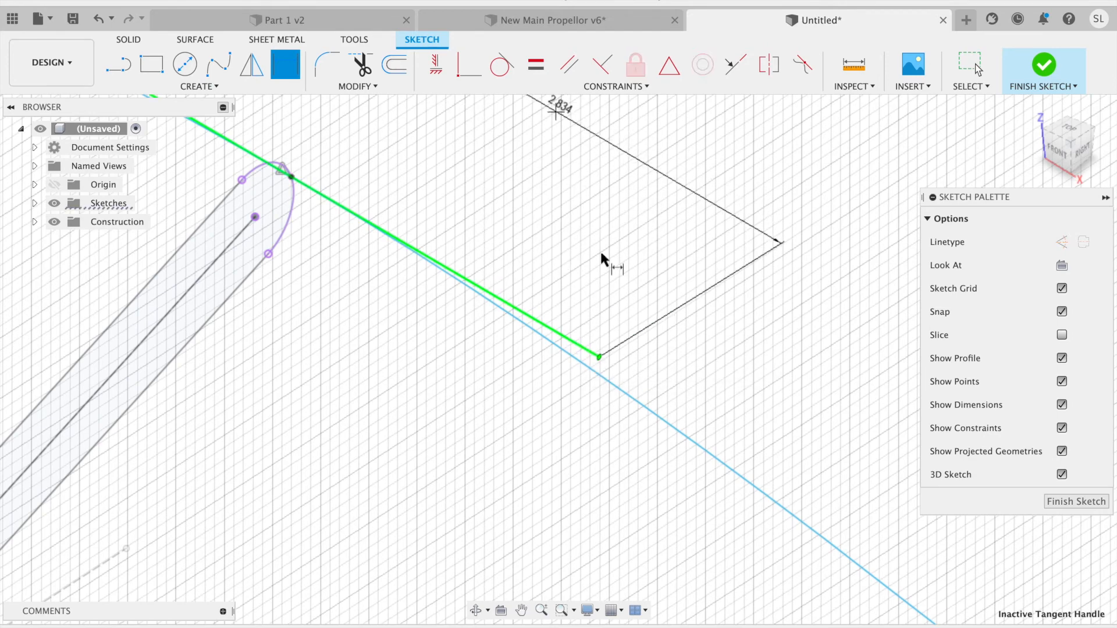
scroll(601, 257, down, 3)
scroll(612, 248, down, 2)
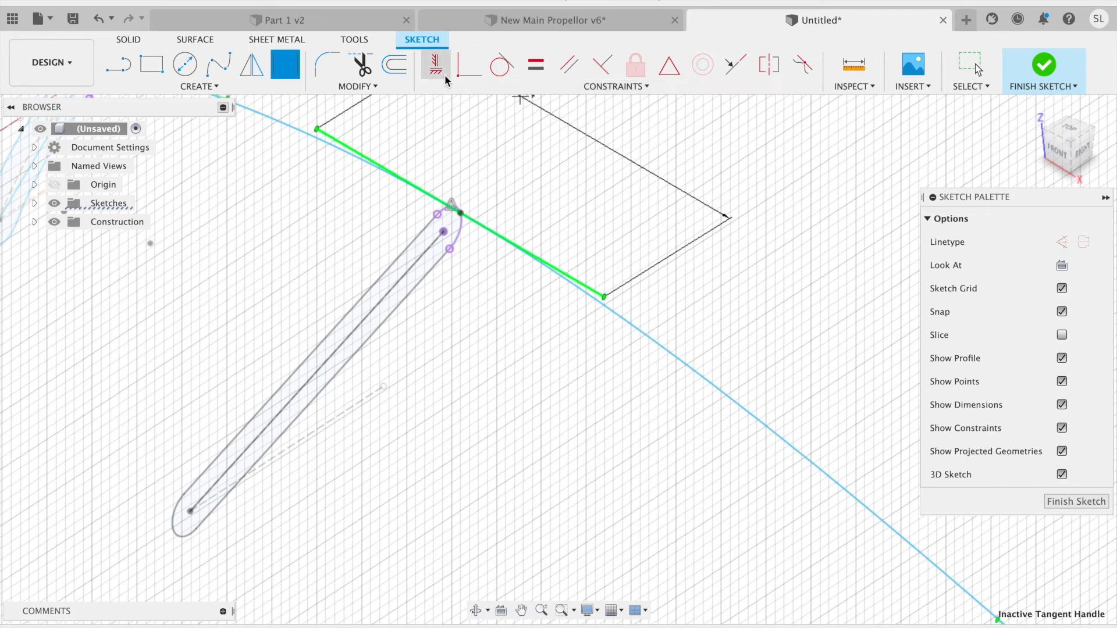
scroll(544, 352, down, 2)
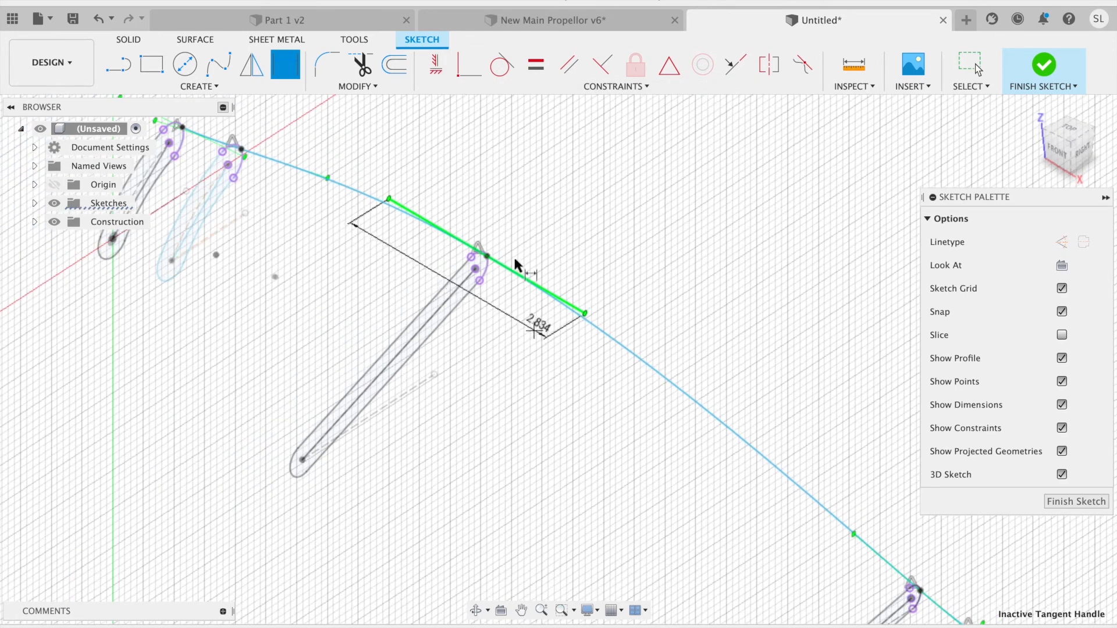
click(445, 74)
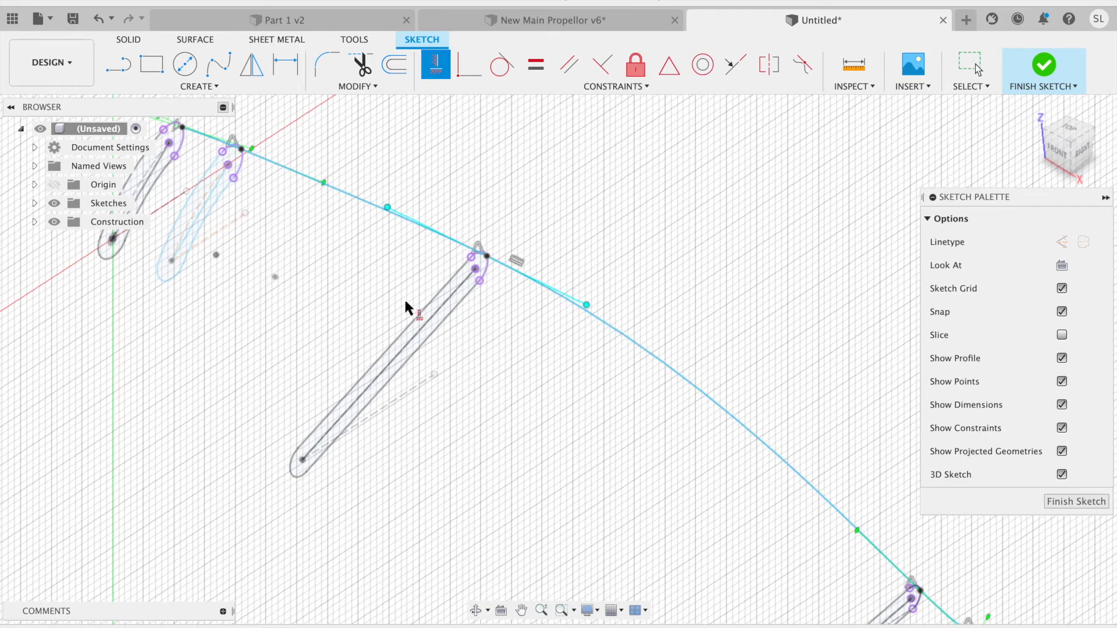
Begin a second fit point spline at the first arc slot's lower rounded end and connect it to the second arc slot's lower end
scroll(710, 333, down, 2)
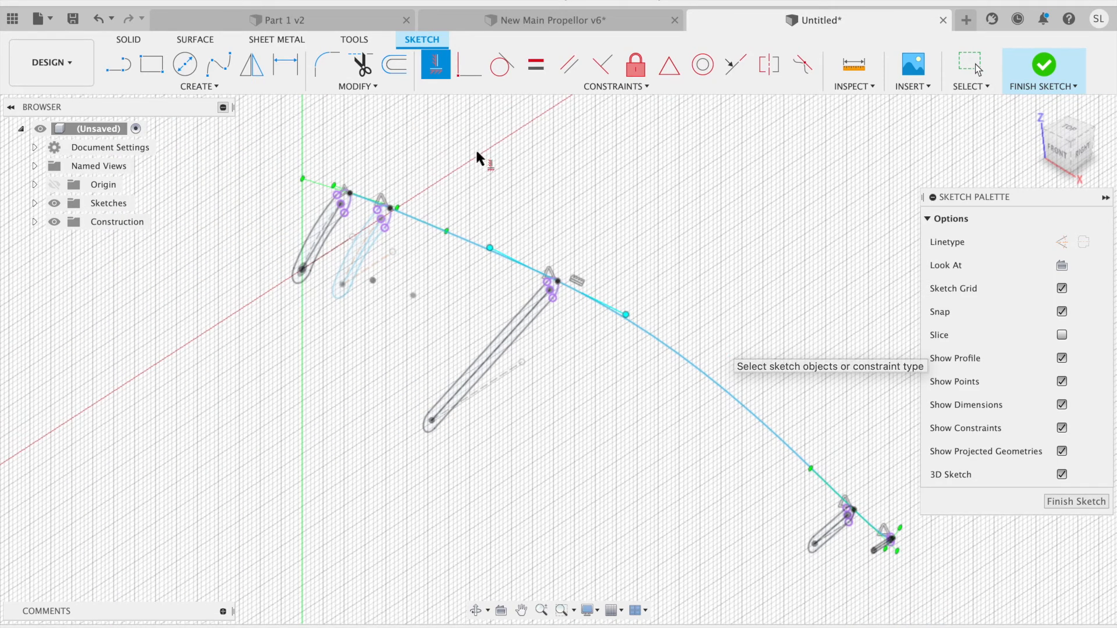
click(218, 64)
scroll(375, 289, up, 3)
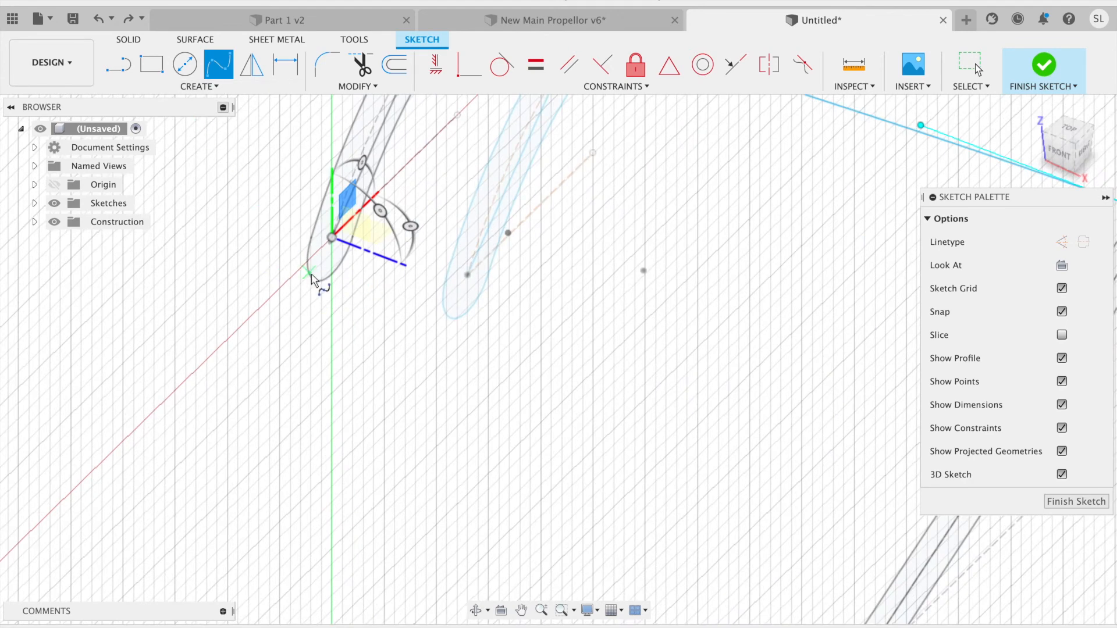
click(216, 87)
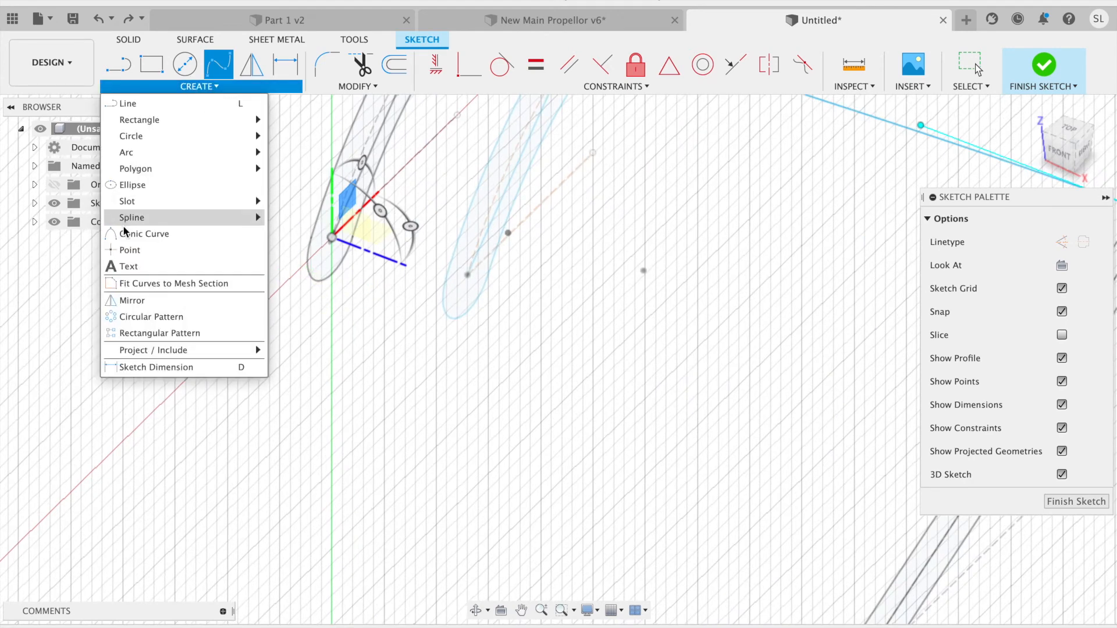
mouse_move(245, 226)
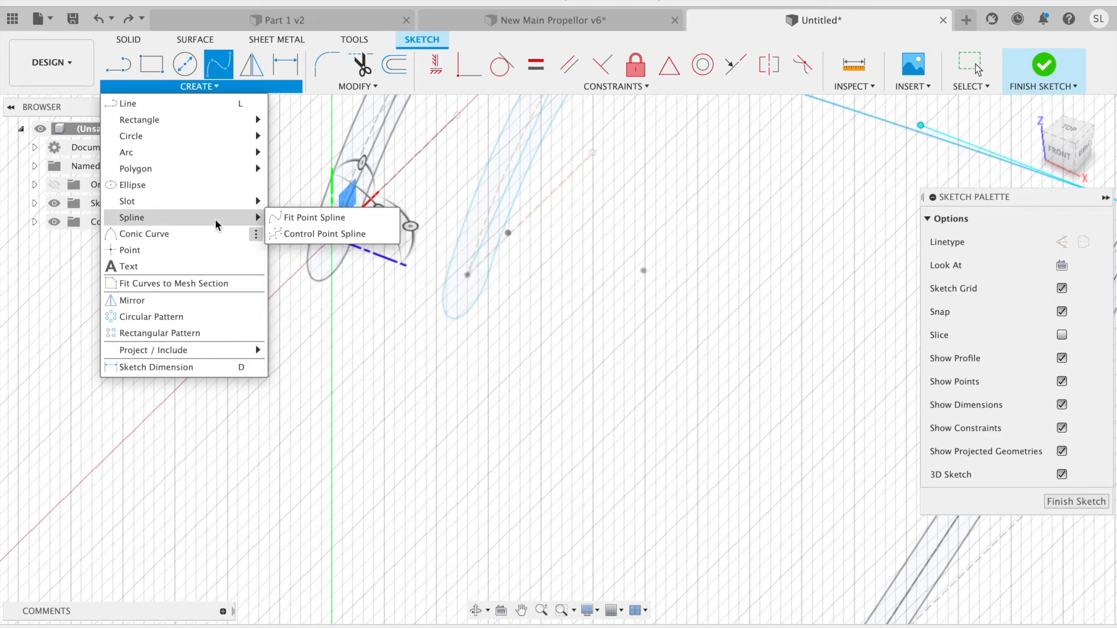
click(277, 221)
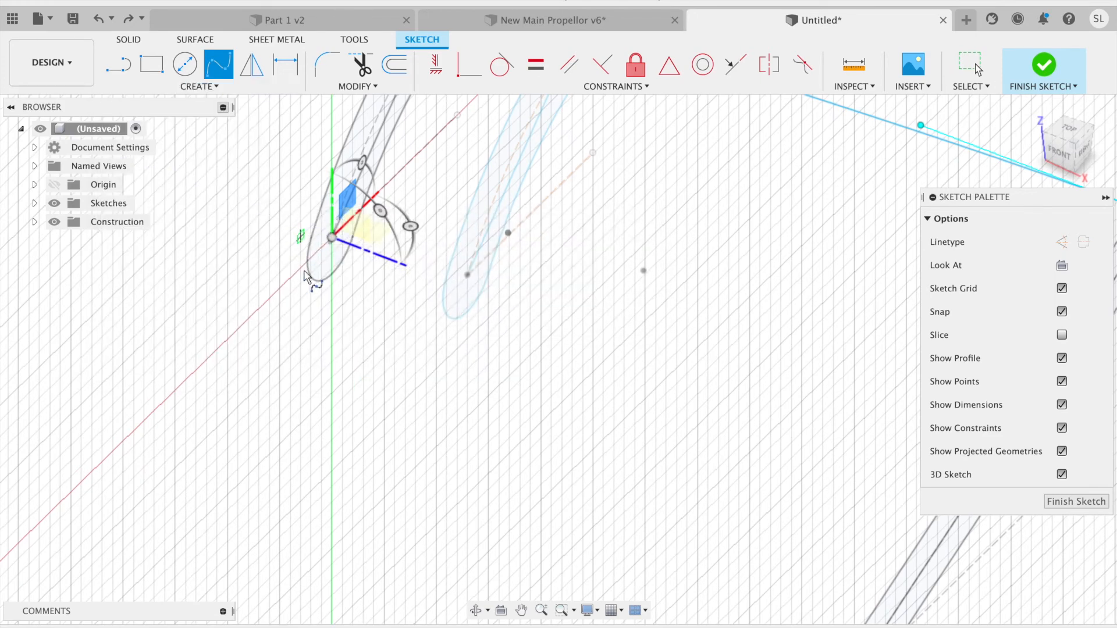
click(317, 282)
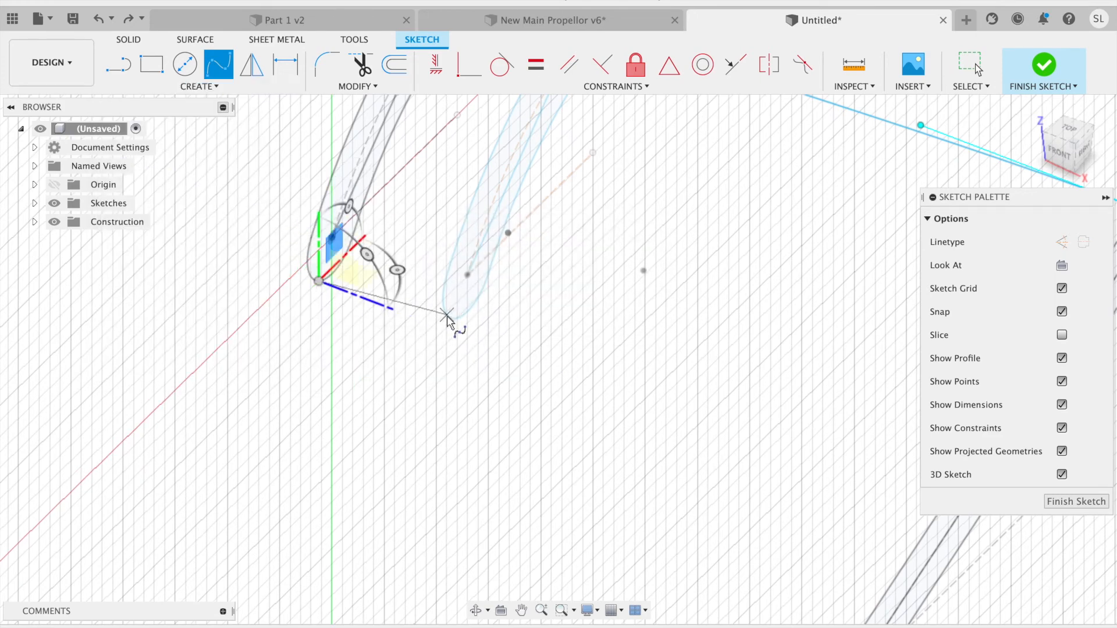
click(454, 318)
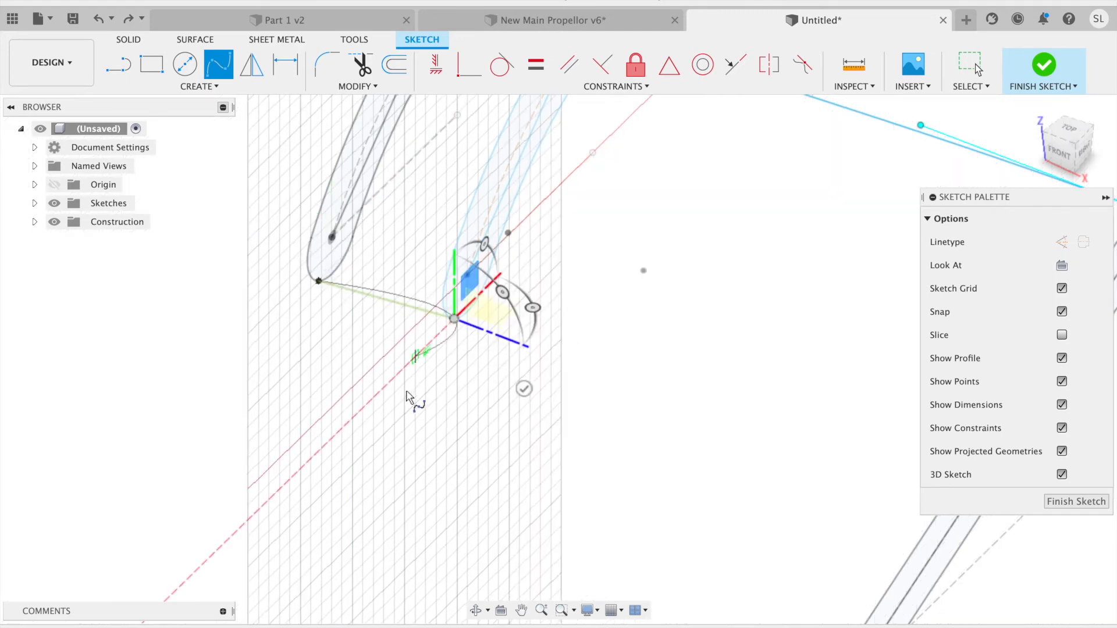
Continue the second spline through the lower ends of the third and fourth slots and finish it at the tip slot's lower end
scroll(532, 497, right, 4)
scroll(532, 496, down, 3)
scroll(531, 504, down, 5)
scroll(532, 504, right, 2)
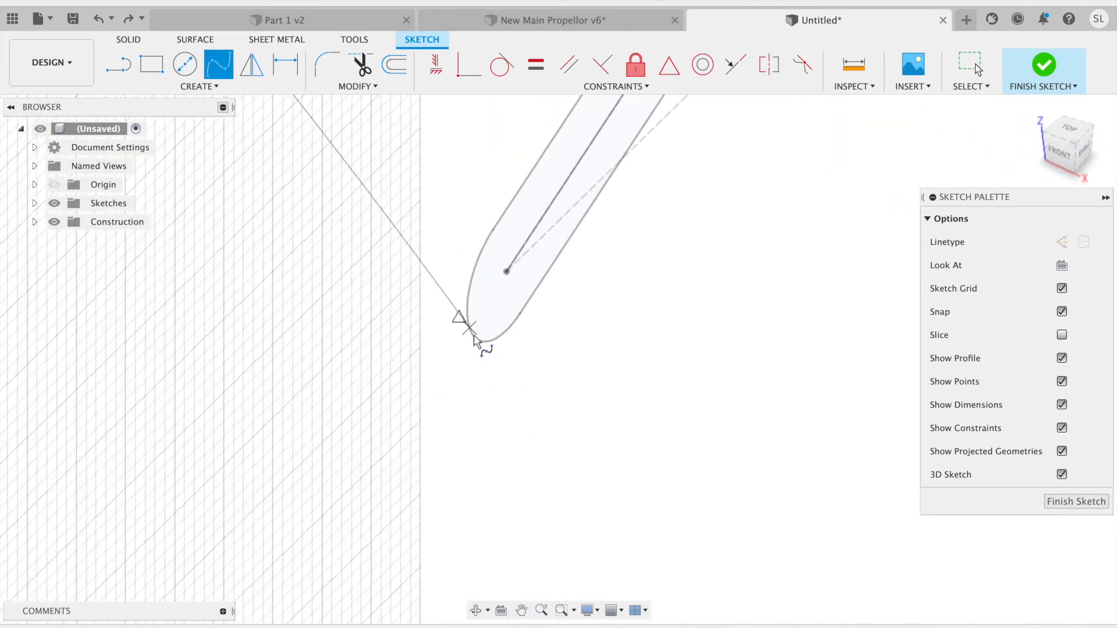
click(469, 331)
scroll(311, 356, right, 10)
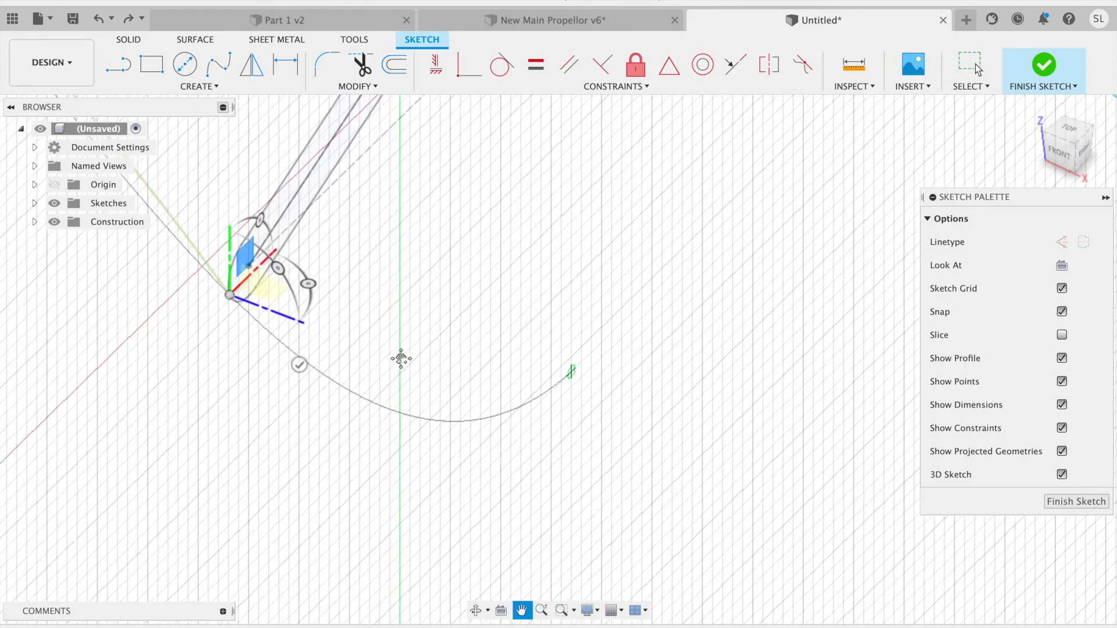
scroll(391, 327, right, 8)
scroll(623, 429, right, 5)
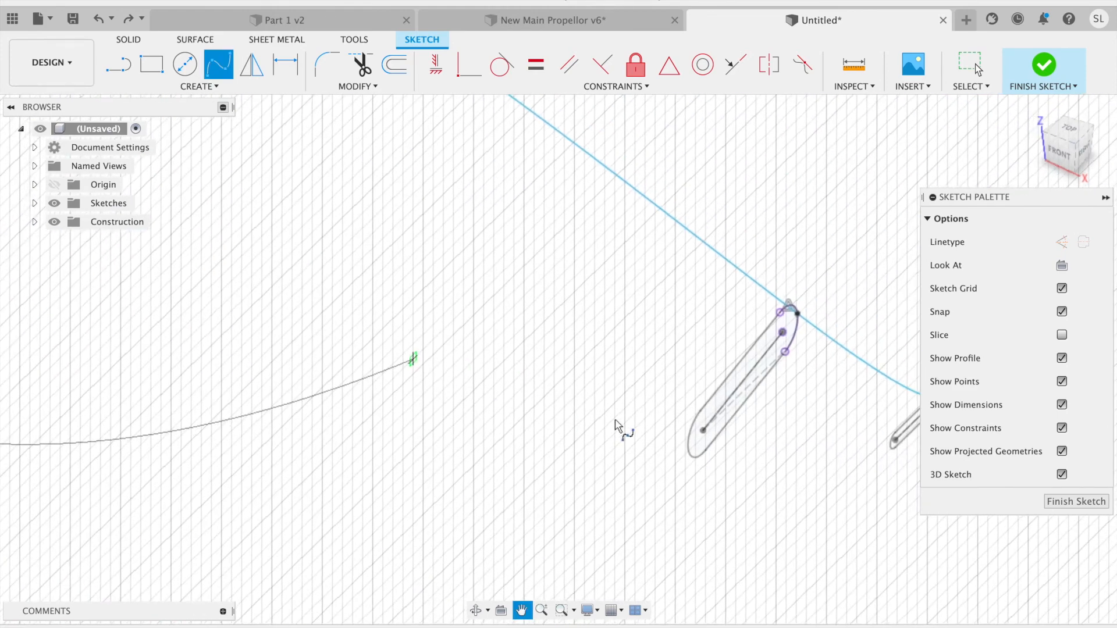
click(689, 450)
scroll(514, 324, right, 15)
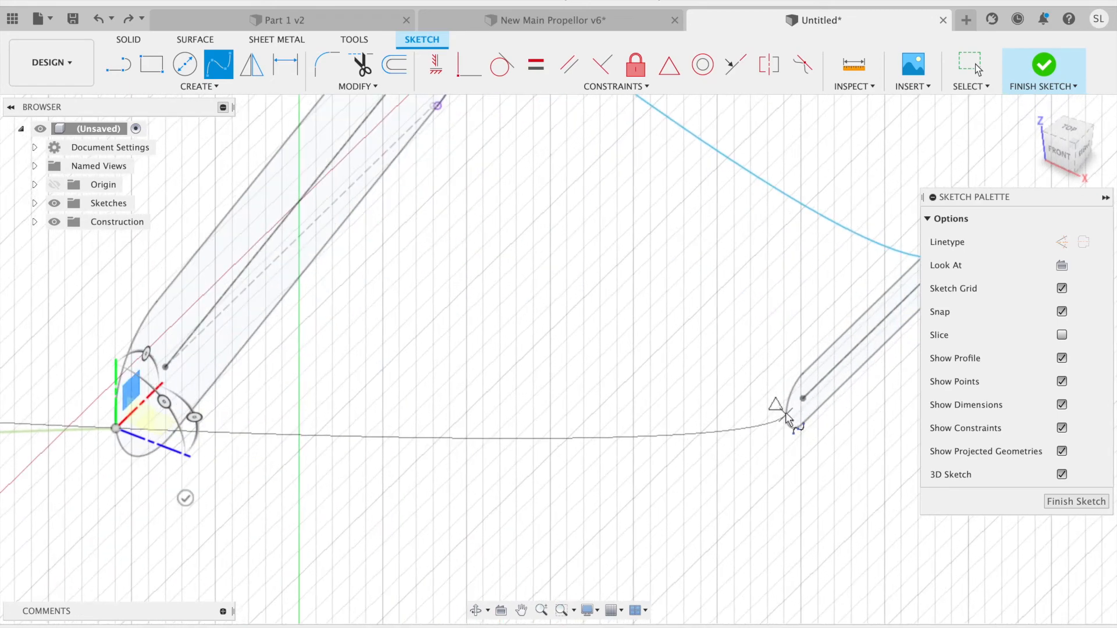
click(786, 416)
scroll(756, 384, down, 5)
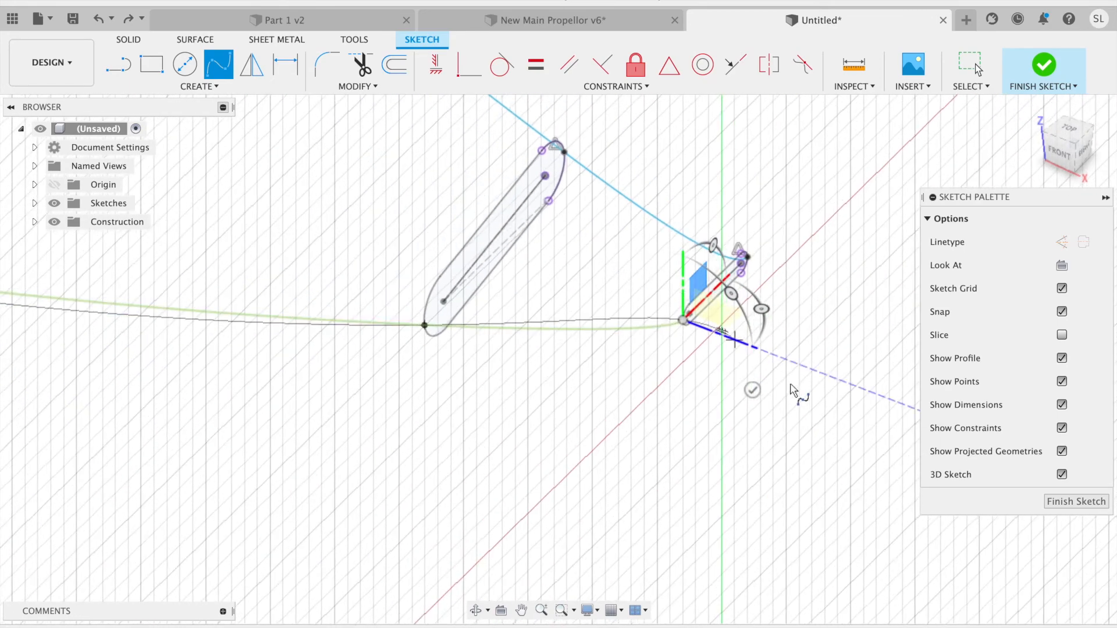
click(752, 390)
scroll(556, 235, down, 10)
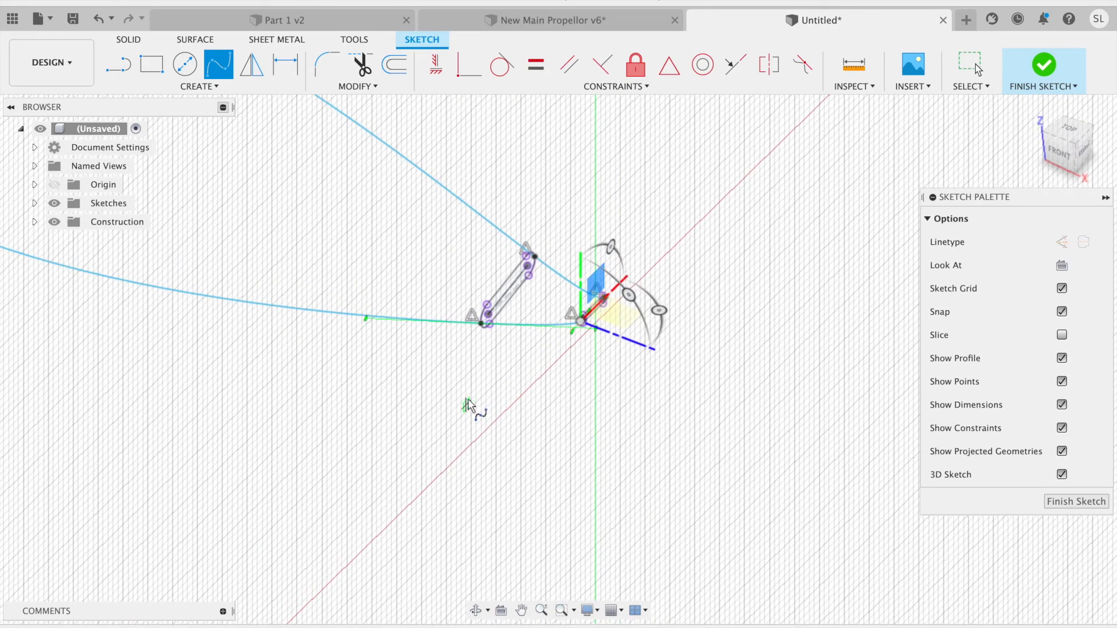
key(Escape)
Apply a Horizontal/Vertical constraint to the lower spline's tangent handle at the third slot, and finish the sketch
mouse_move(468, 406)
shift+middle_down()
mouse_move(688, 499)
mouse_move(648, 443)
shift+middle_up()
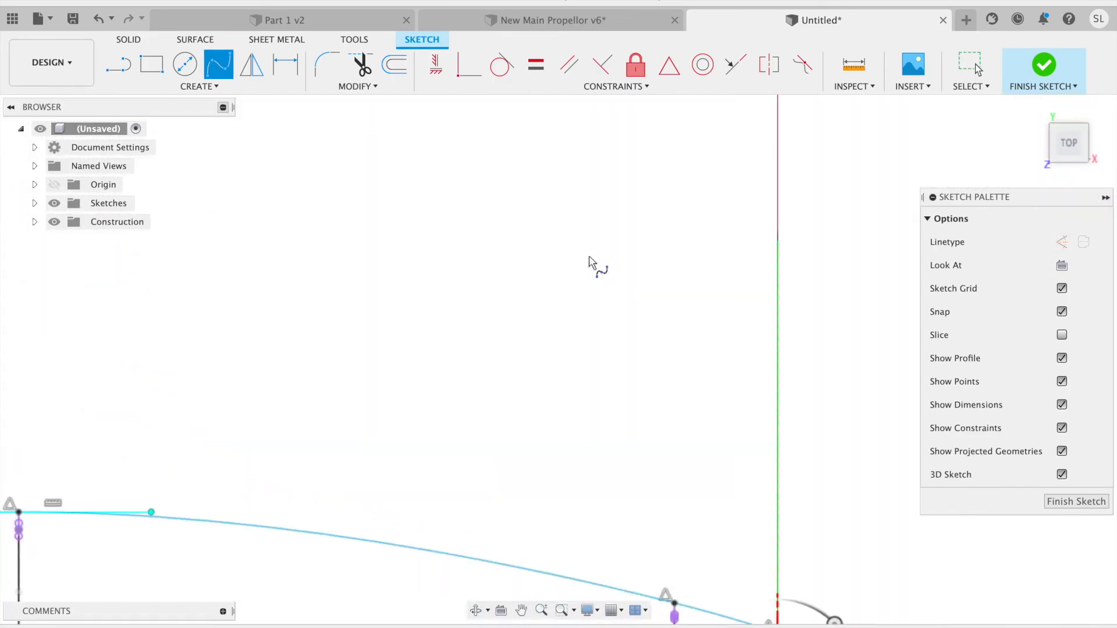
scroll(590, 262, down, 5)
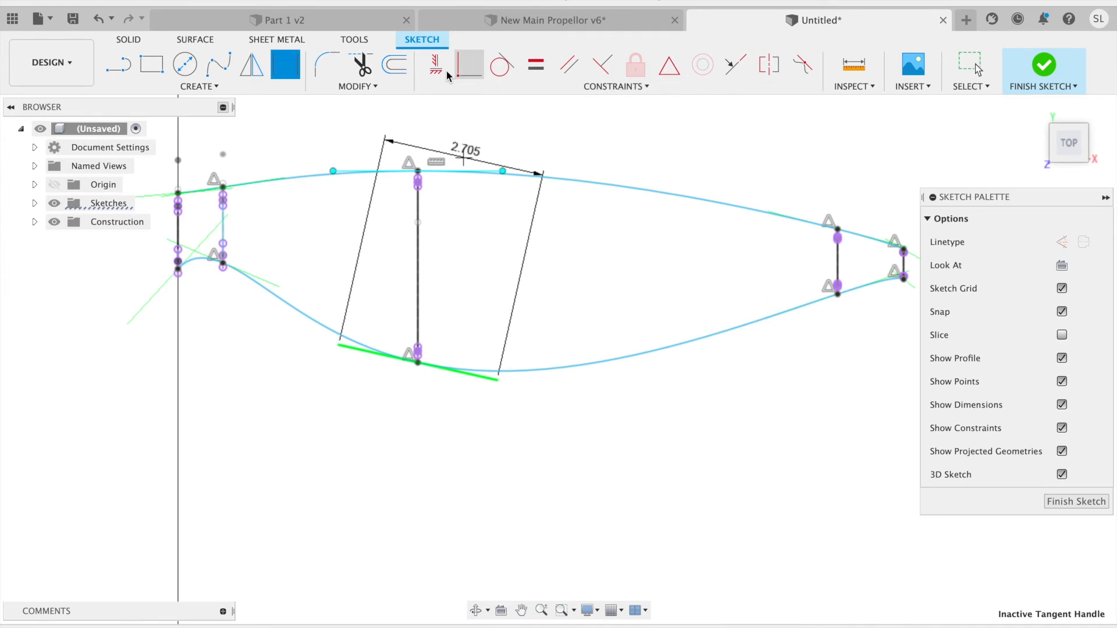
click(441, 69)
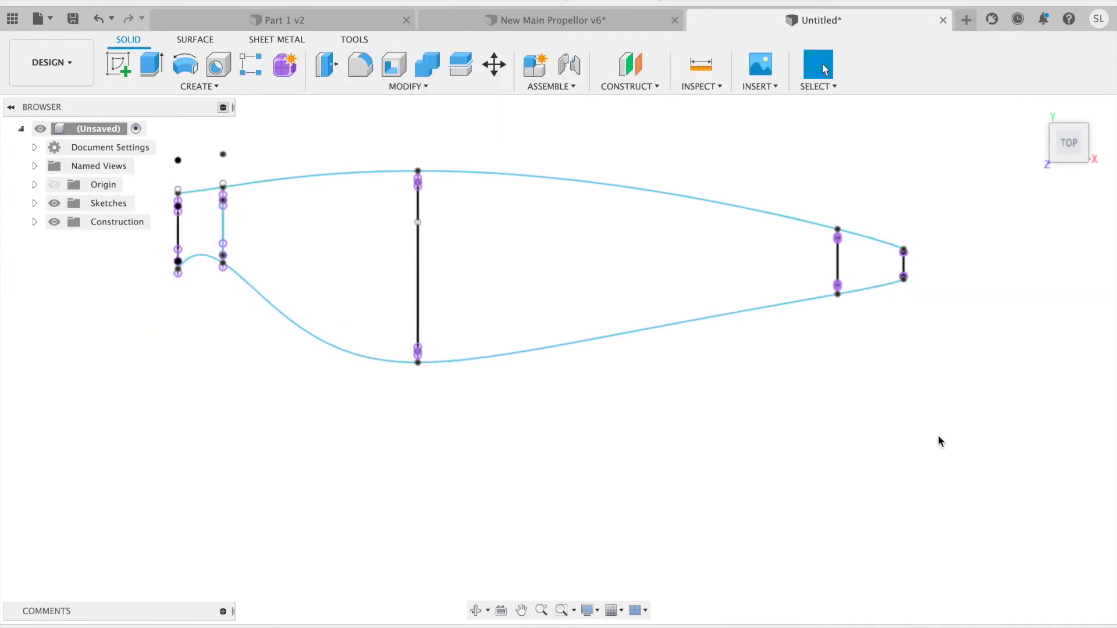
Start a New Body loft with the first and second arc slots as its first two profiles
scroll(888, 378, down, 5)
mouse_move(888, 378)
shift+middle_down()
mouse_move(879, 345)
mouse_move(743, 313)
mouse_move(823, 281)
mouse_move(610, 268)
mouse_move(482, 227)
shift+middle_up()
scroll(482, 226, up, 4)
mouse_move(849, 181)
middle_down()
mouse_move(653, 148)
mouse_move(531, 165)
mouse_move(534, 194)
middle_up()
mouse_move(649, 204)
shift+middle_down()
mouse_move(679, 242)
mouse_move(616, 247)
mouse_move(689, 252)
shift+middle_up()
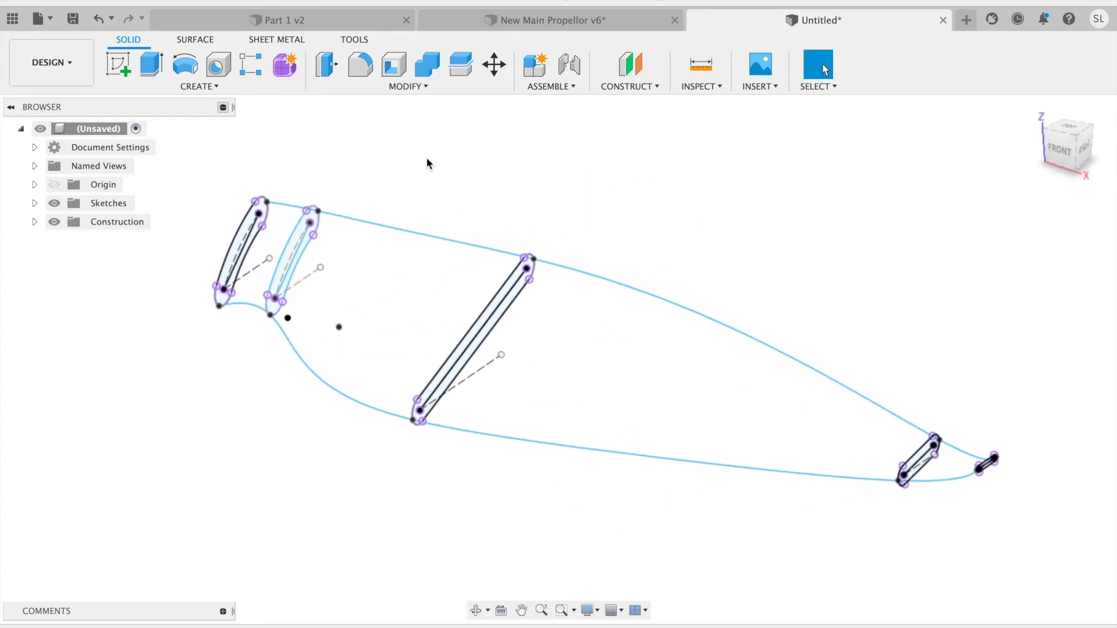
click(211, 84)
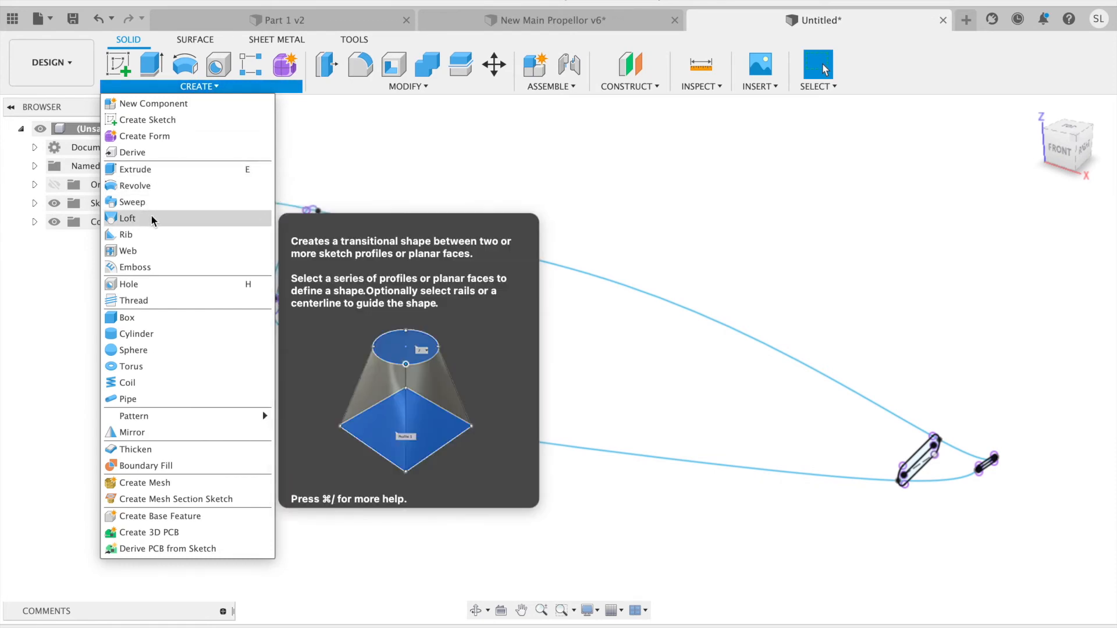
click(129, 218)
mouse_move(601, 129)
middle_down()
mouse_move(491, 130)
mouse_move(457, 177)
middle_up()
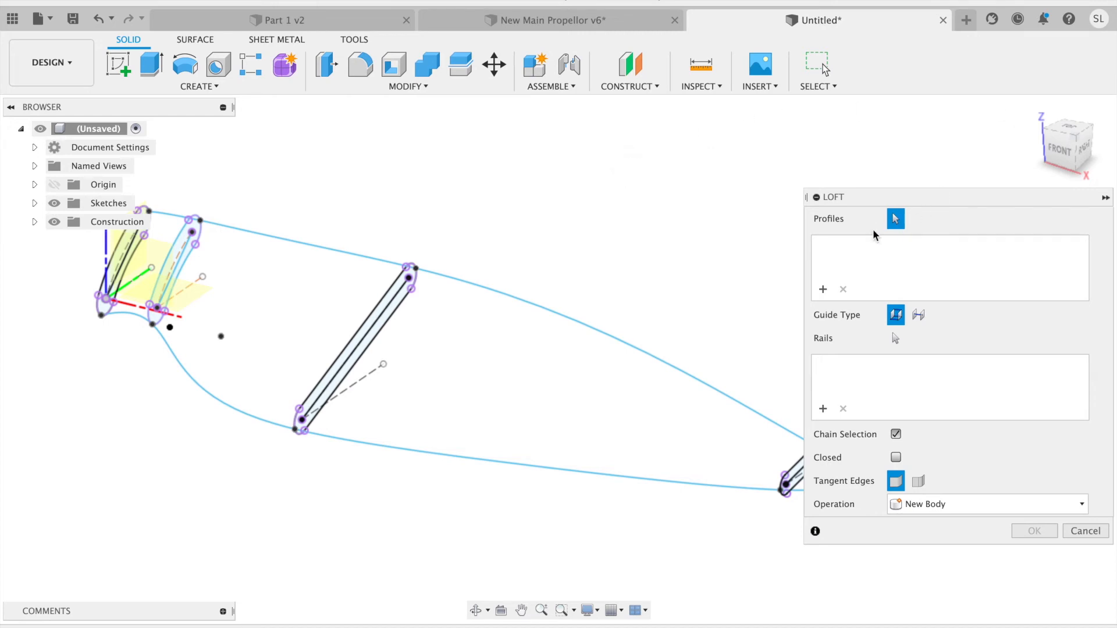
middle_drag(657, 124, 828, 170)
scroll(300, 278, up, 5)
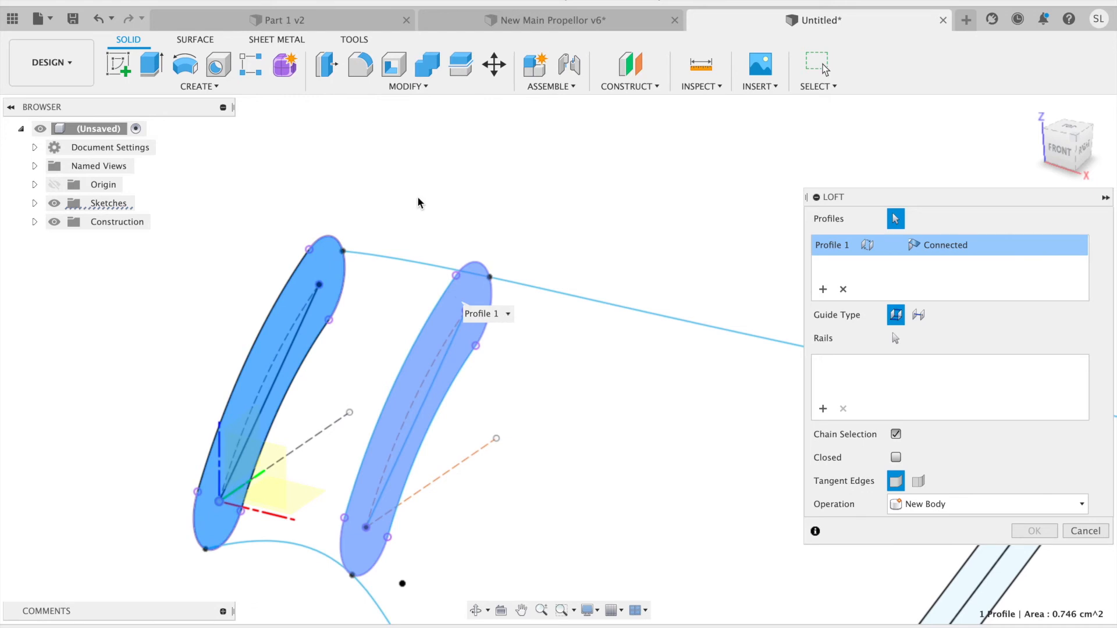
click(465, 306)
Add the third and fourth slots along the blade as further loft profiles
scroll(655, 401, down, 5)
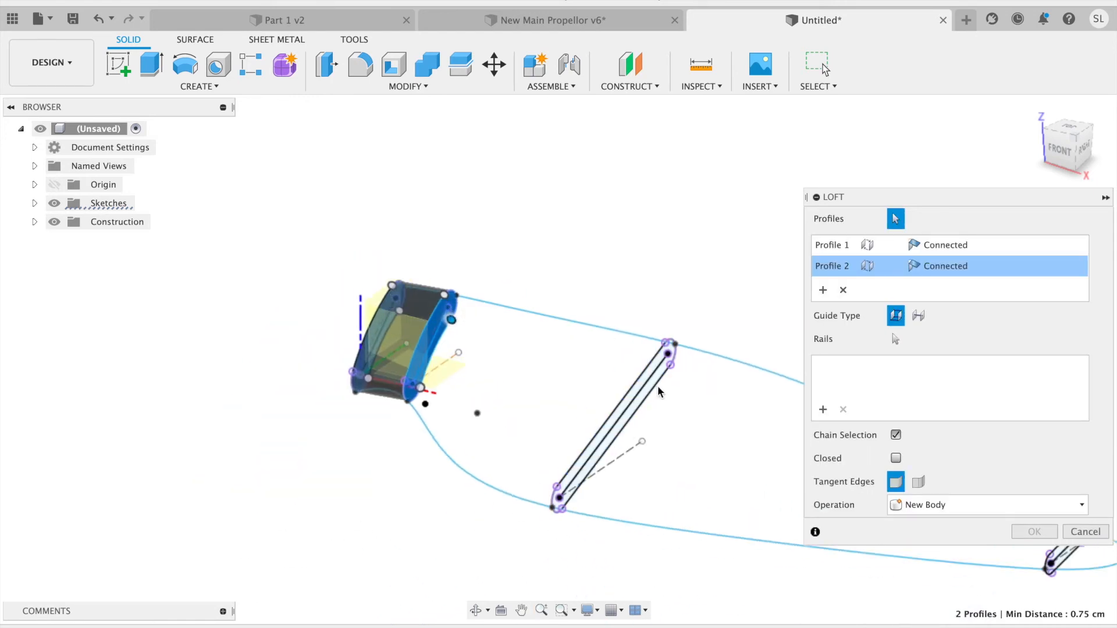
scroll(658, 385, up, 5)
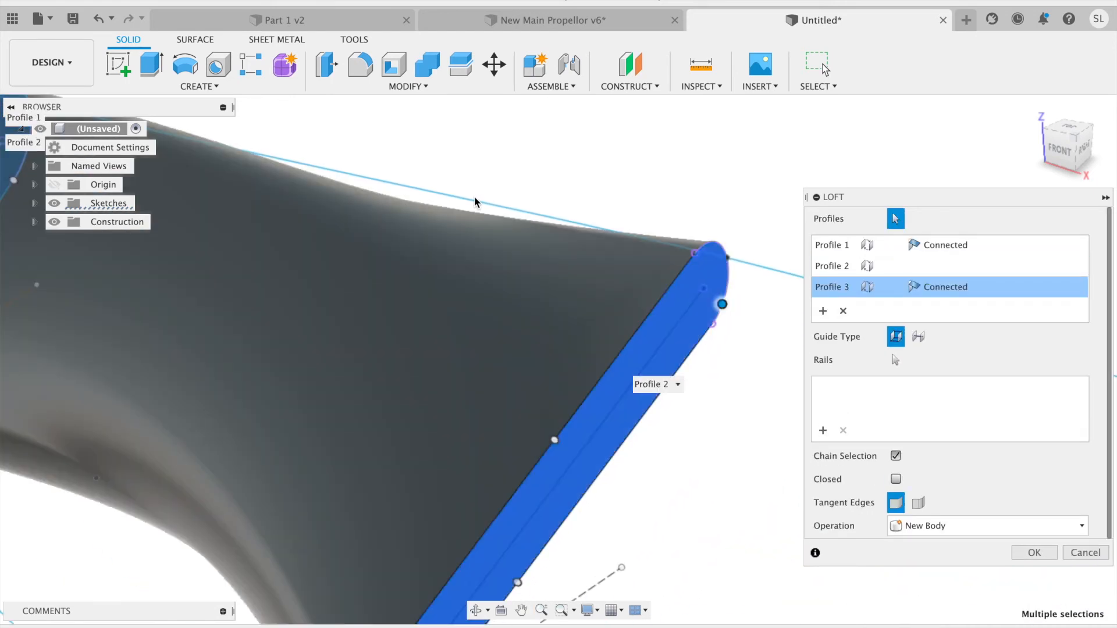
scroll(474, 203, down, 6)
middle_drag(648, 342, 406, 338)
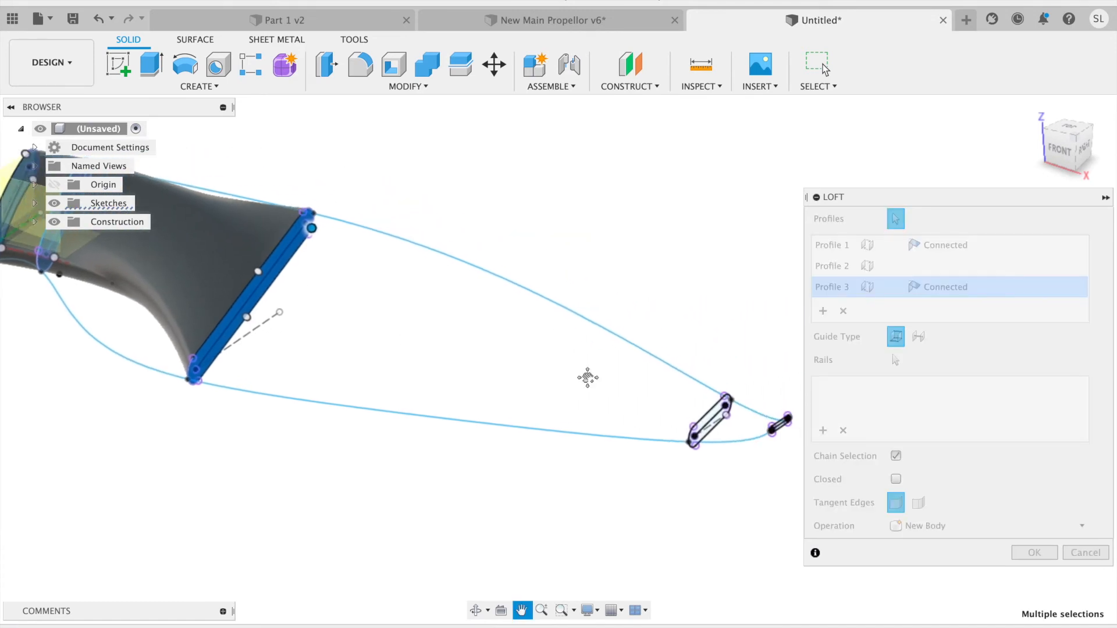
scroll(719, 422, up, 5)
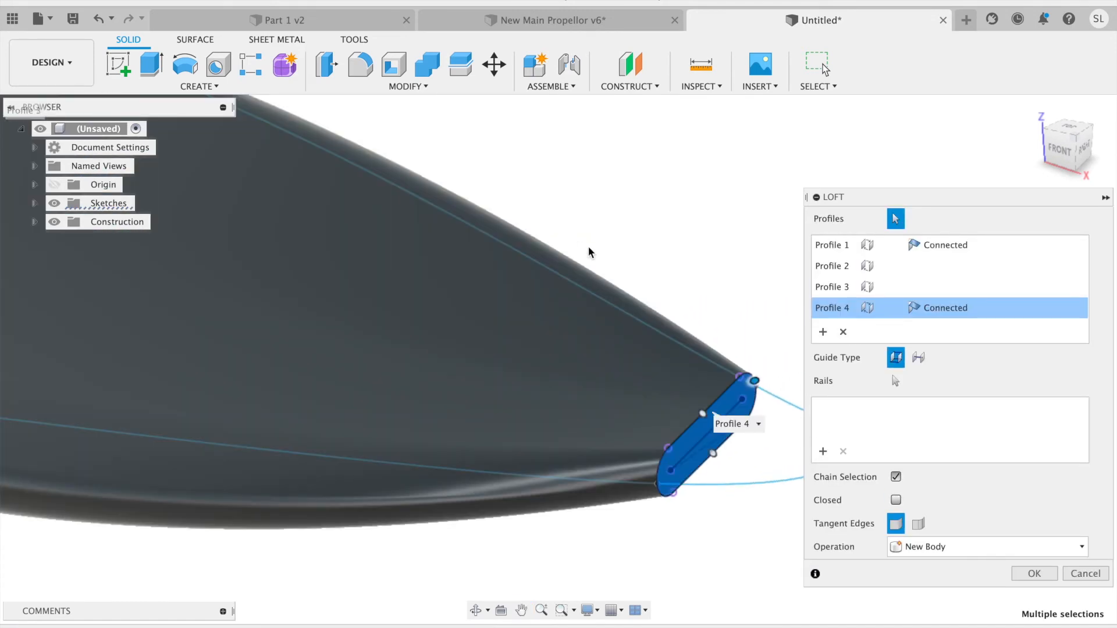
Add the tip slot as the fifth loft profile and select the lower spline as the first guide rail
scroll(690, 273, down, 4)
middle_drag(690, 274, 489, 224)
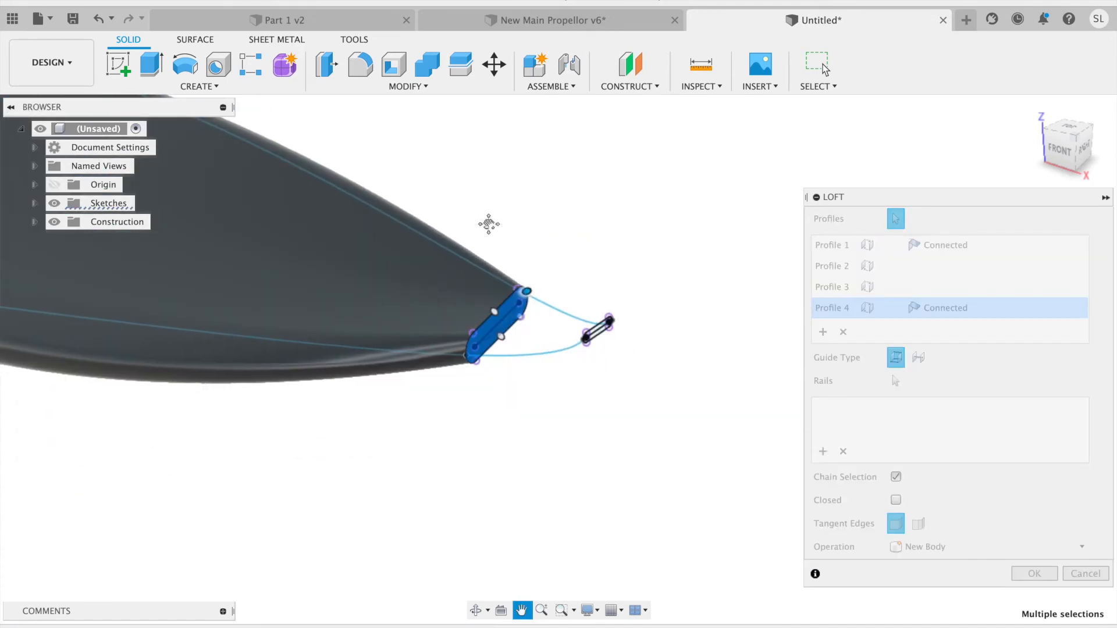
scroll(603, 328, up, 5)
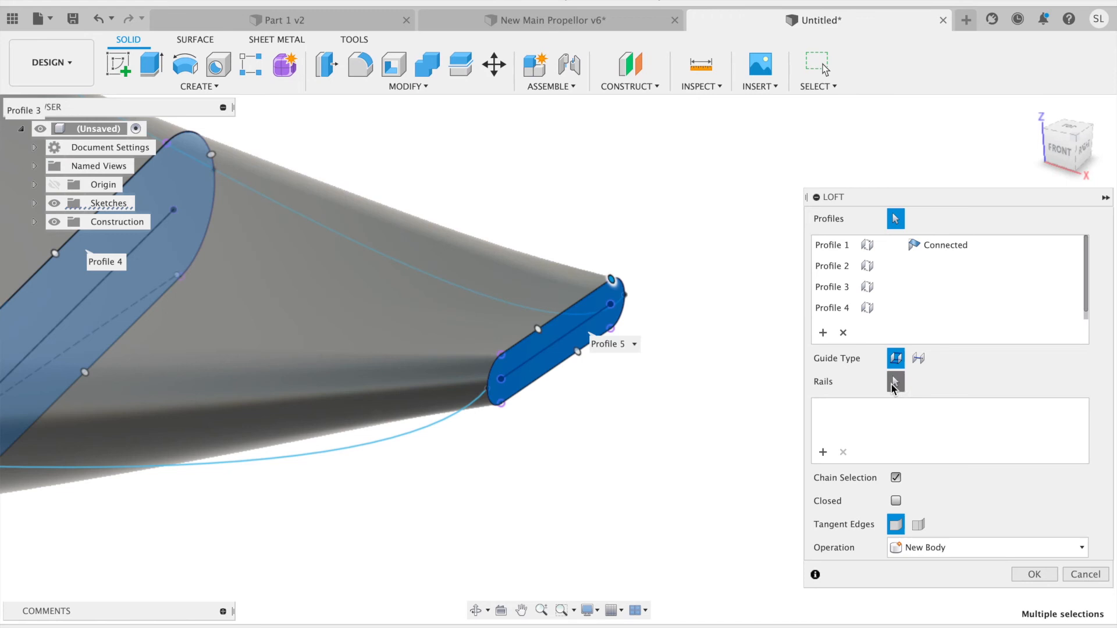
scroll(644, 157, down, 3)
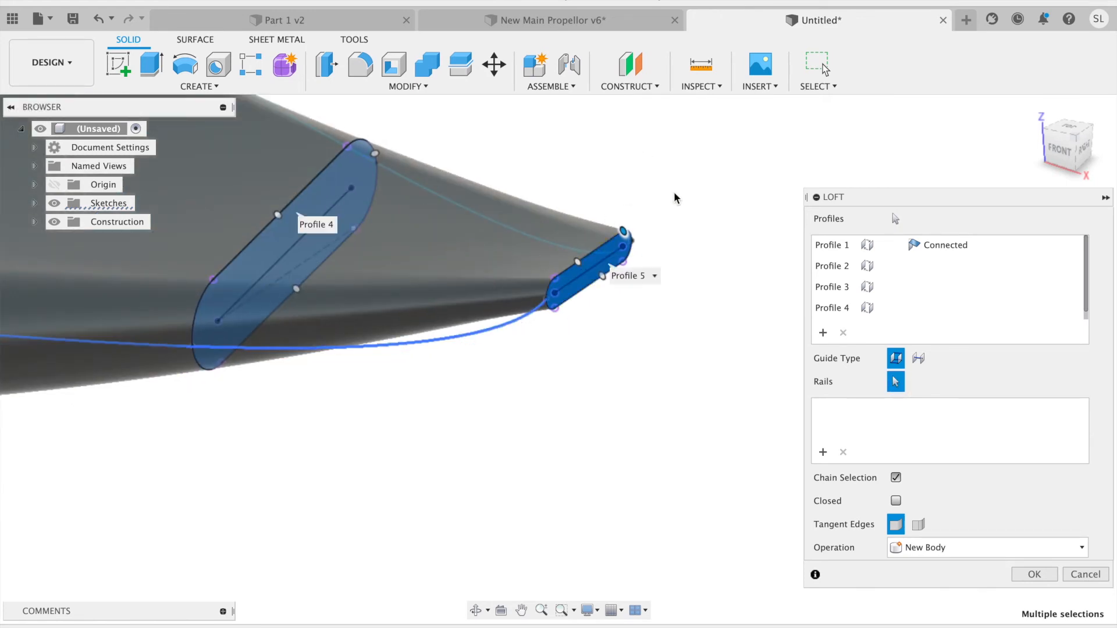
Select the other edge spline as the second guide rail and complete the blade loft as a New Body
shift+middle_drag(678, 199, 768, 163)
scroll(708, 219, up, 5)
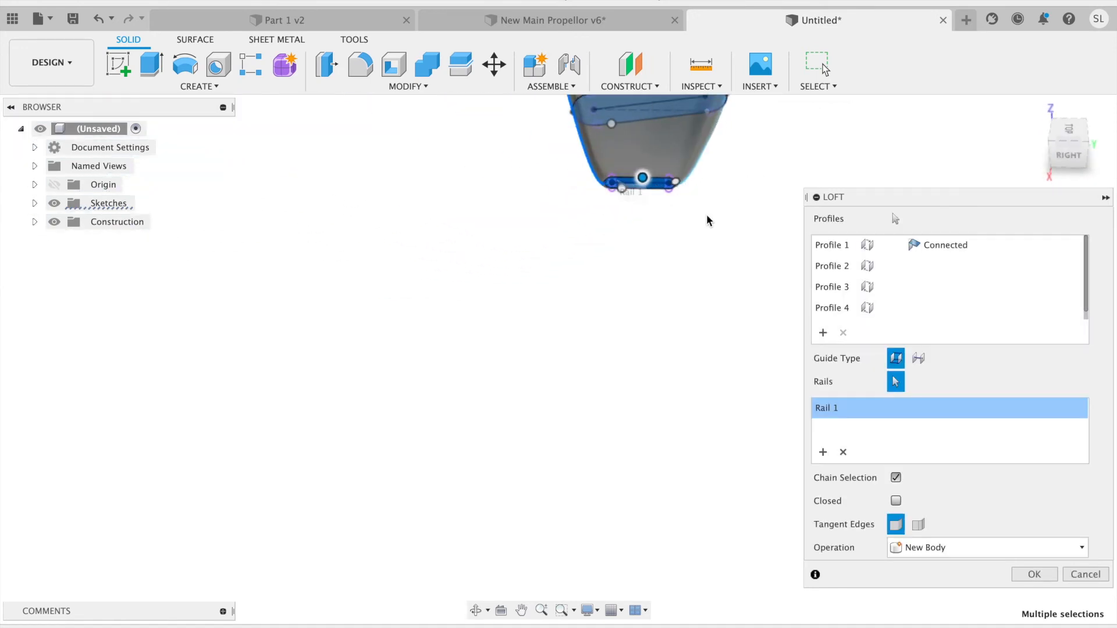
middle_drag(584, 326, 586, 340)
middle_drag(729, 100, 718, 135)
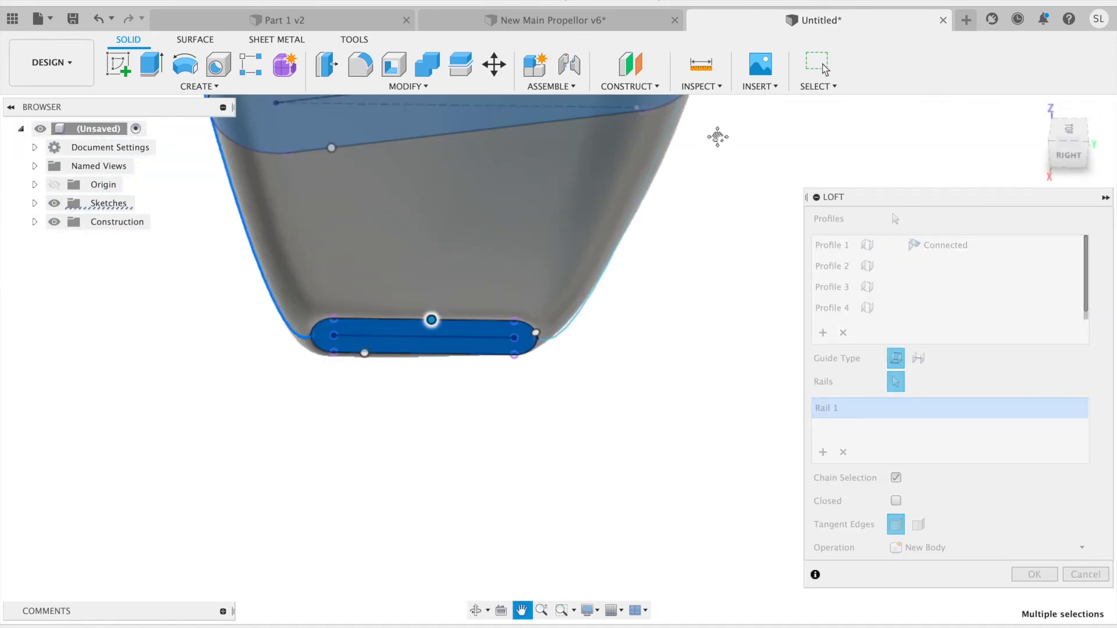
middle_drag(567, 323, 548, 398)
scroll(541, 401, up, 1)
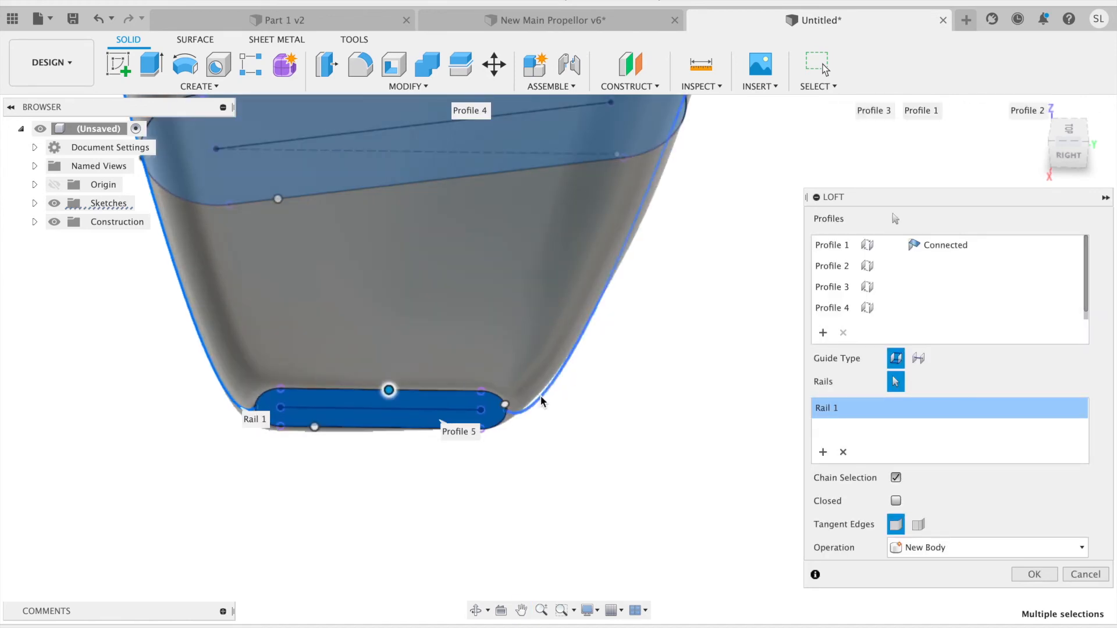
click(541, 402)
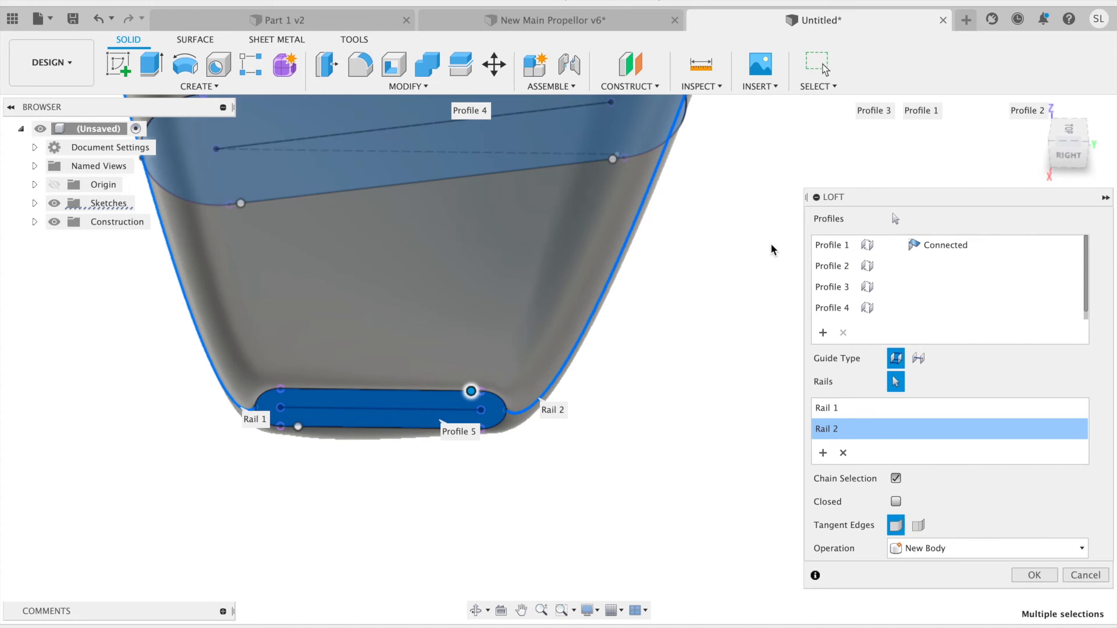
scroll(770, 343, down, 2)
scroll(614, 413, down, 4)
shift+middle_drag(606, 399, 762, 246)
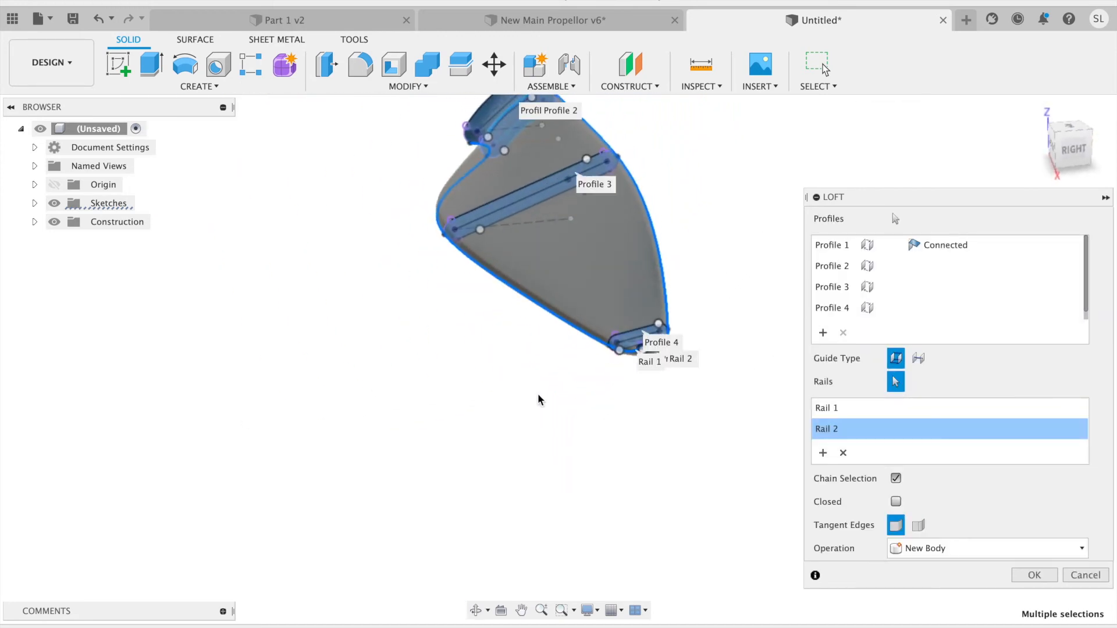
middle_drag(431, 238, 733, 303)
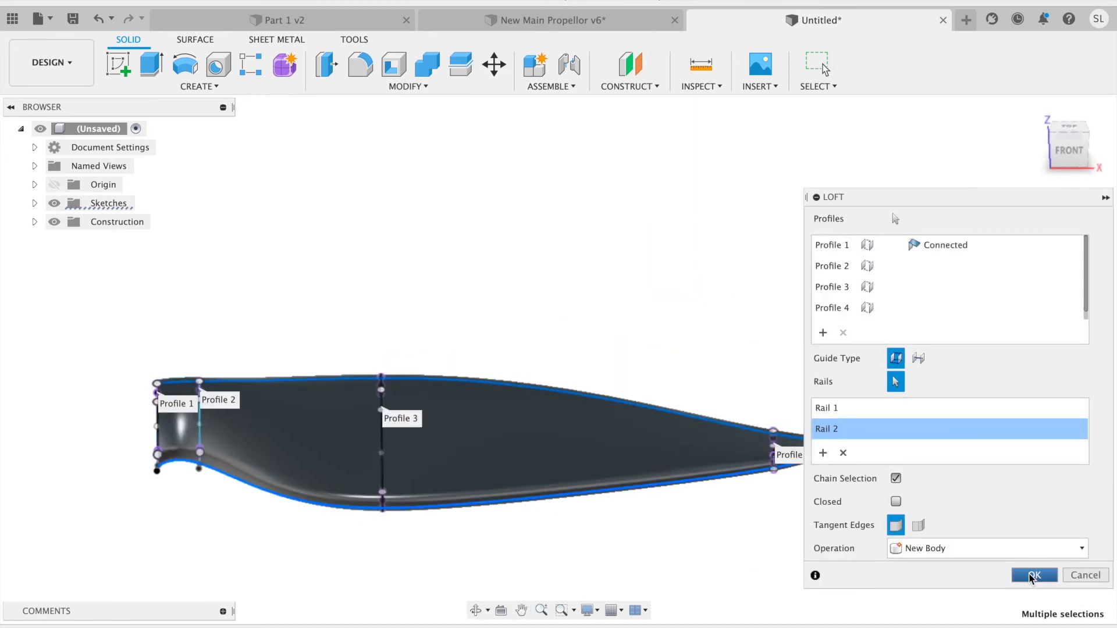
click(1031, 576)
shift+middle_drag(951, 257, 871, 230)
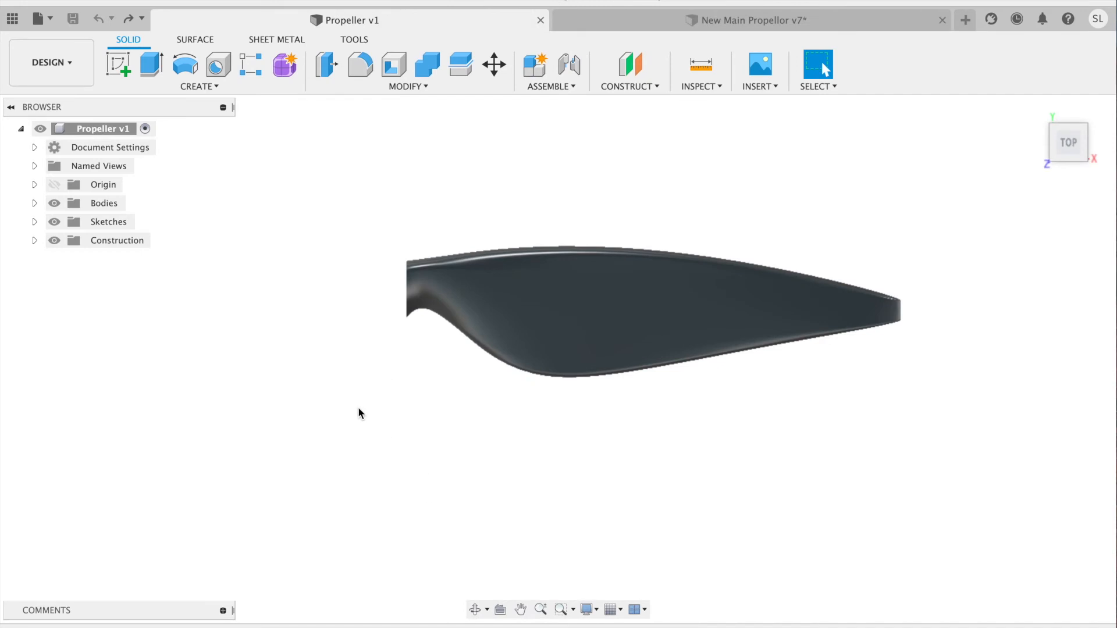
Start a sketch on the horizontal XY plane and draw a 1.7 cm diameter circle centred on the origin
click(122, 69)
click(438, 244)
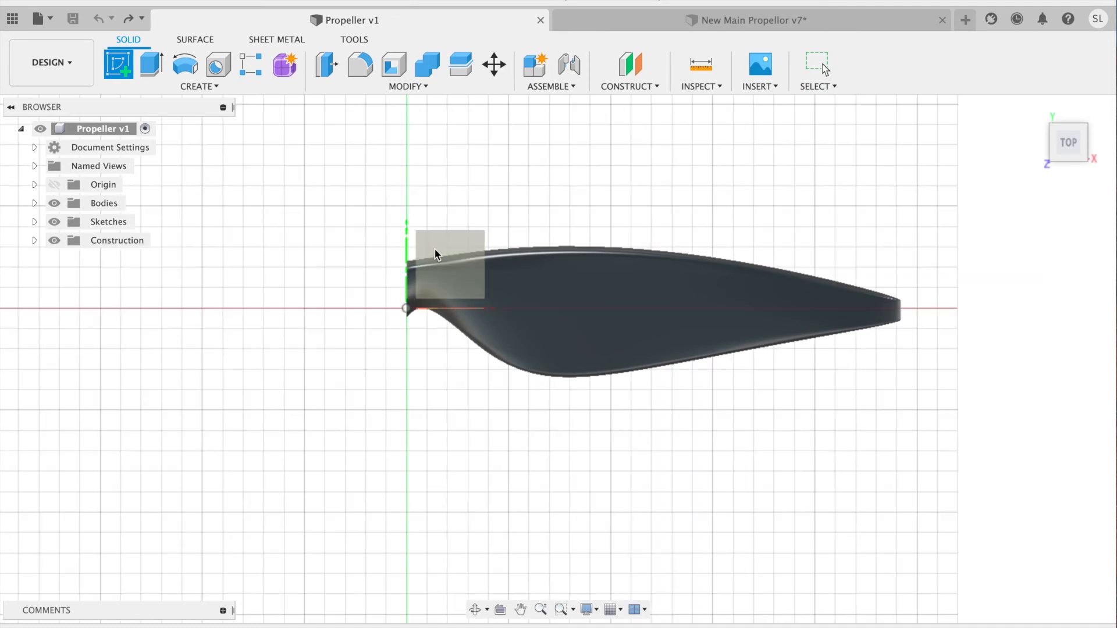
scroll(352, 291, up, 5)
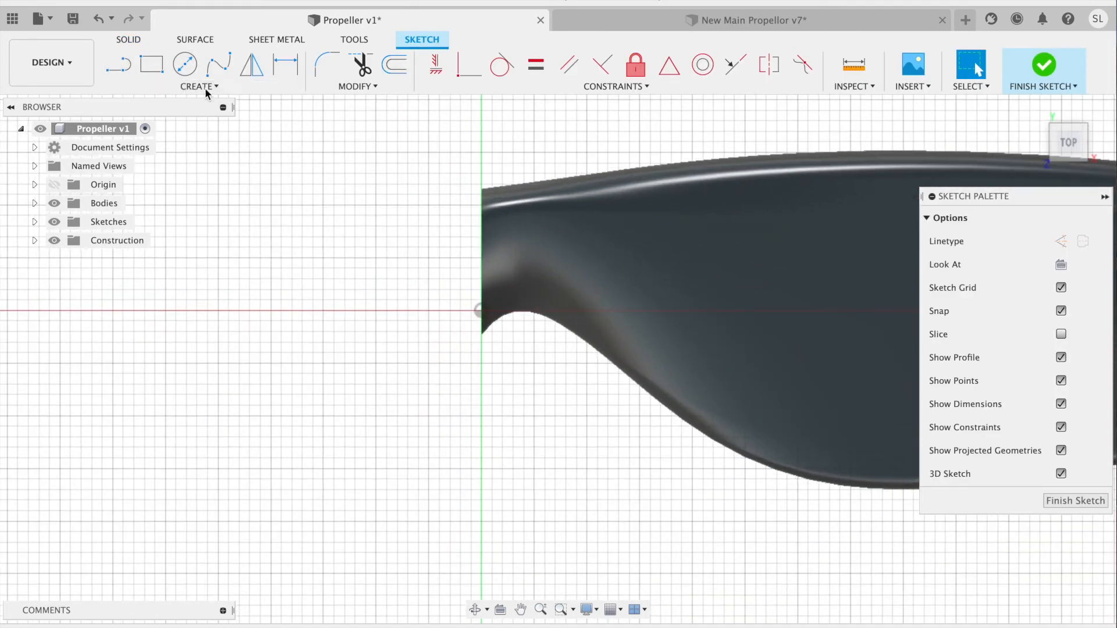
click(185, 64)
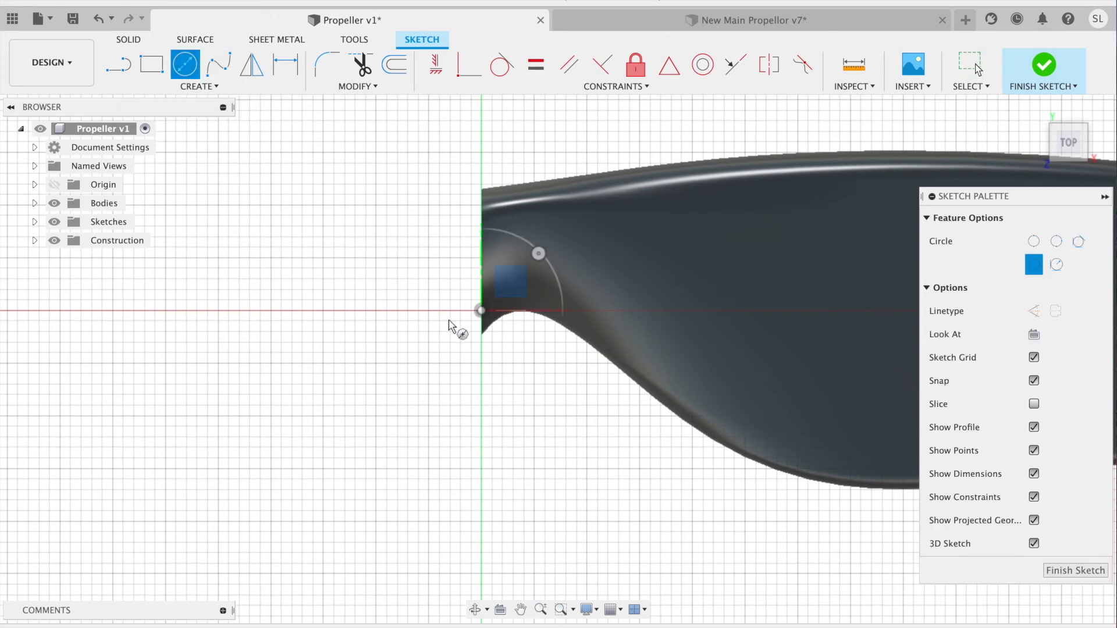
click(481, 311)
text(1.7)
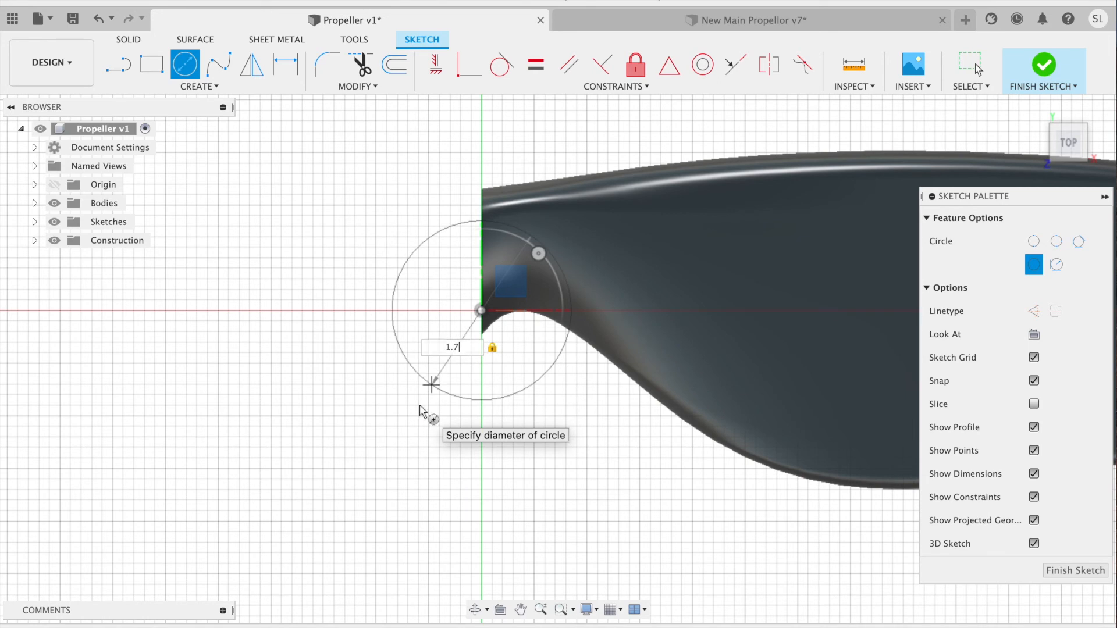
key(Return)
scroll(496, 333, up, 3)
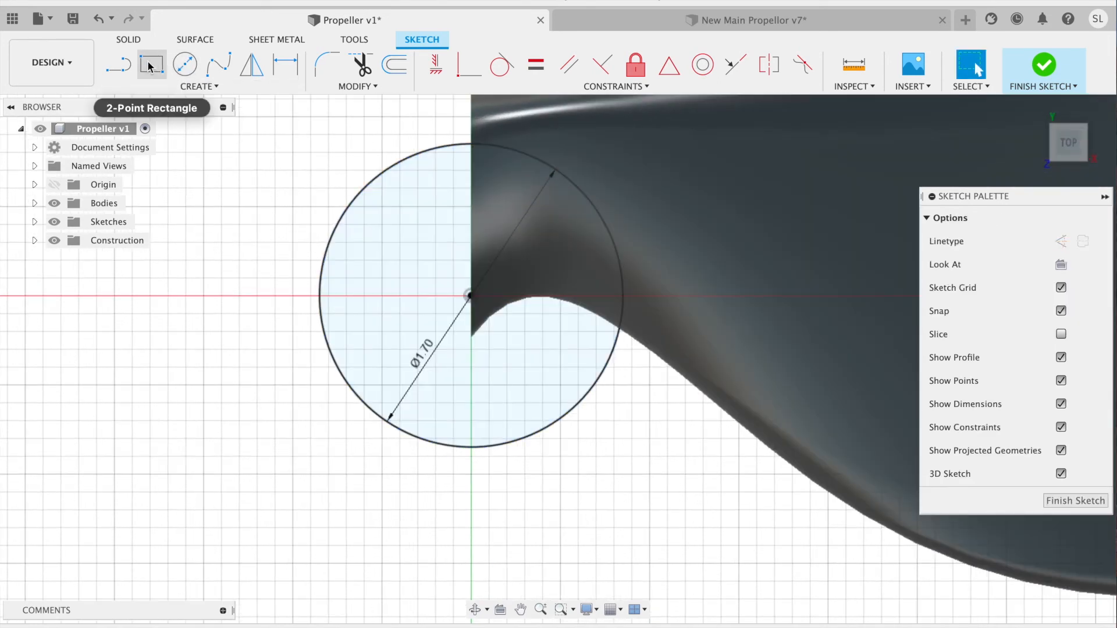
Draw a concentric 0.5 cm diameter circle at the origin for the shaft hole, and finish the sketch
click(191, 70)
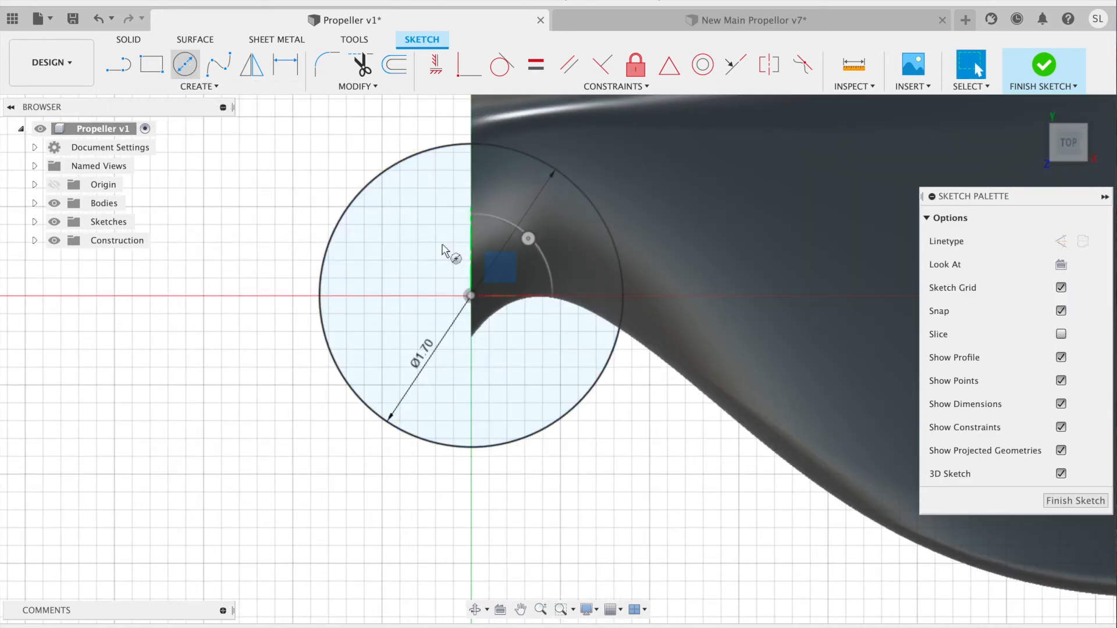
click(470, 297)
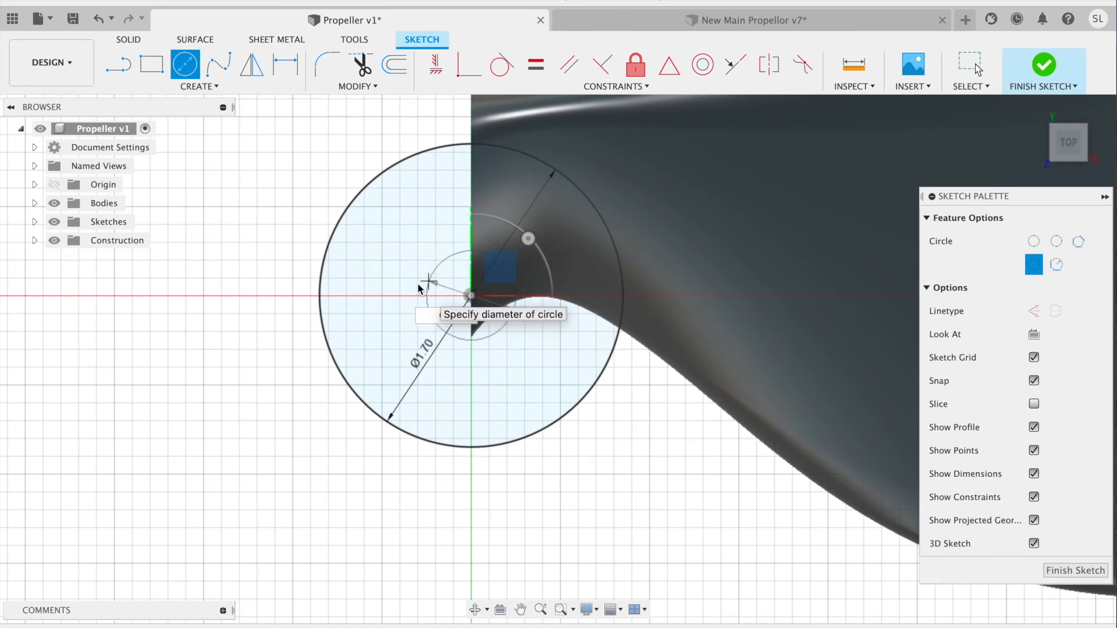
text(0.5)
key(Return)
key(Escape)
scroll(386, 247, down, 2)
mouse_move(290, 274)
shift+middle_down()
mouse_move(236, 295)
mouse_move(267, 256)
shift+middle_up()
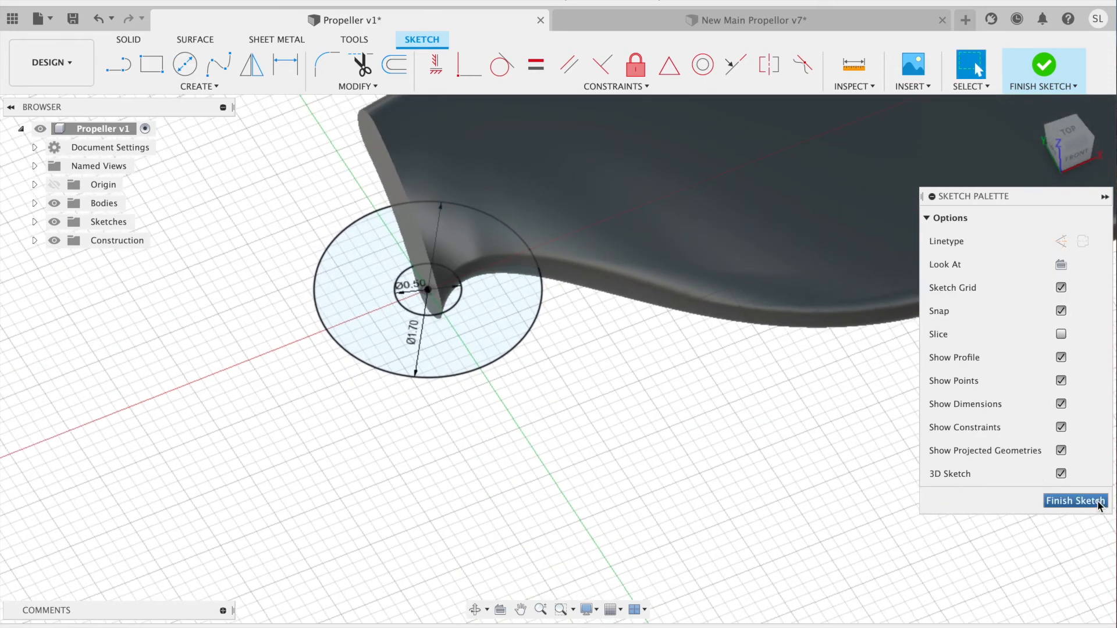
click(1075, 501)
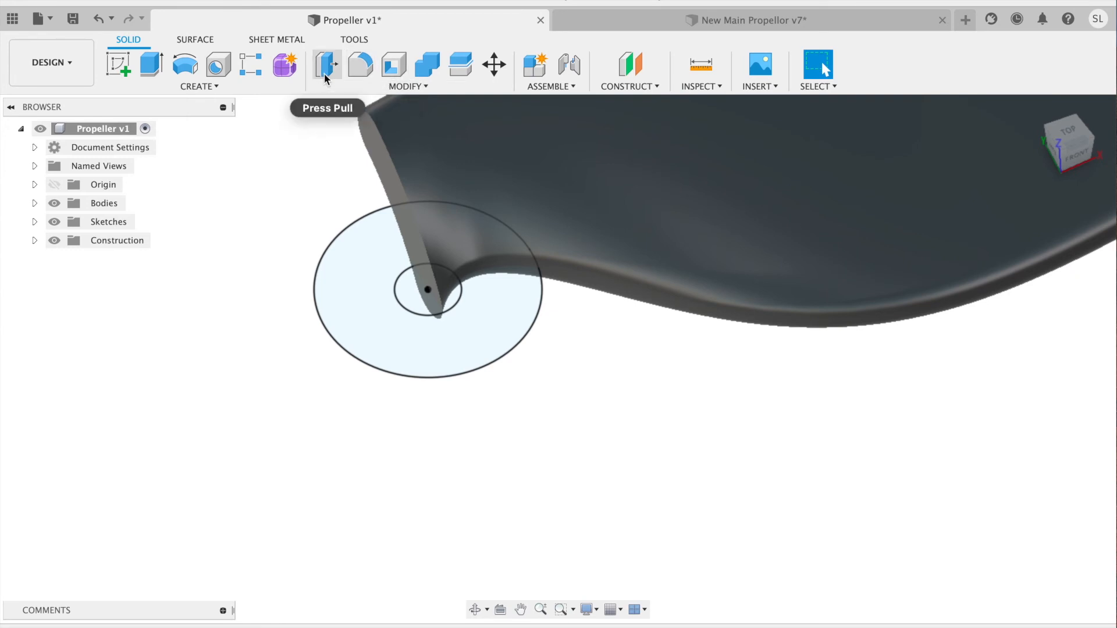
Set up a Two Sides extrusion of the ring between the circles, 0.40 cm on the first side, as a New Body
click(153, 65)
click(371, 319)
shift+middle_drag(354, 404, 791, 374)
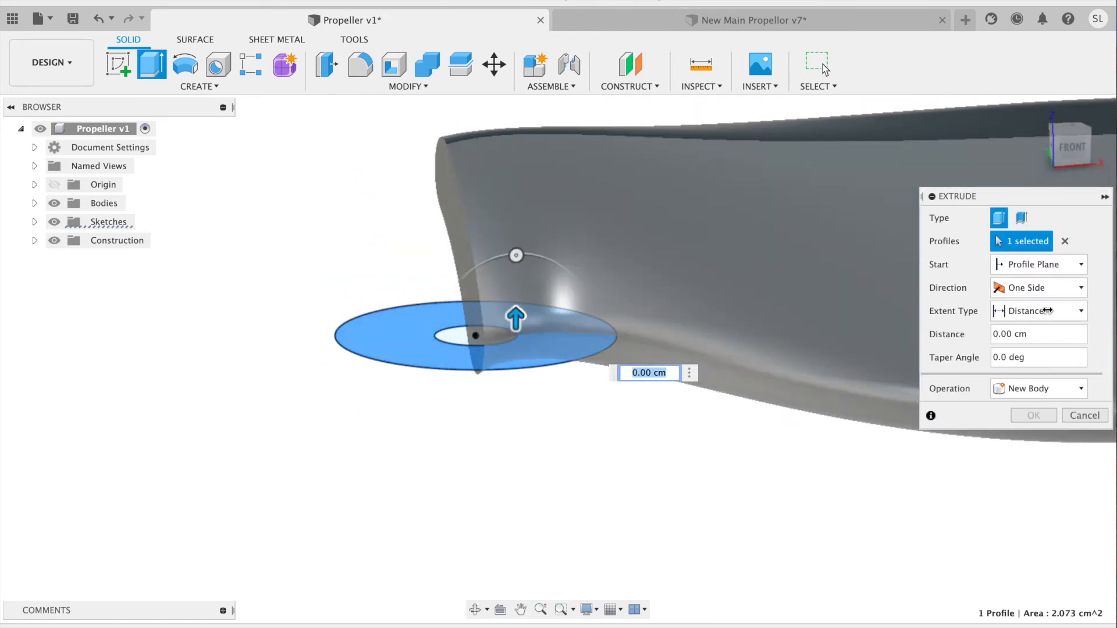
click(1018, 296)
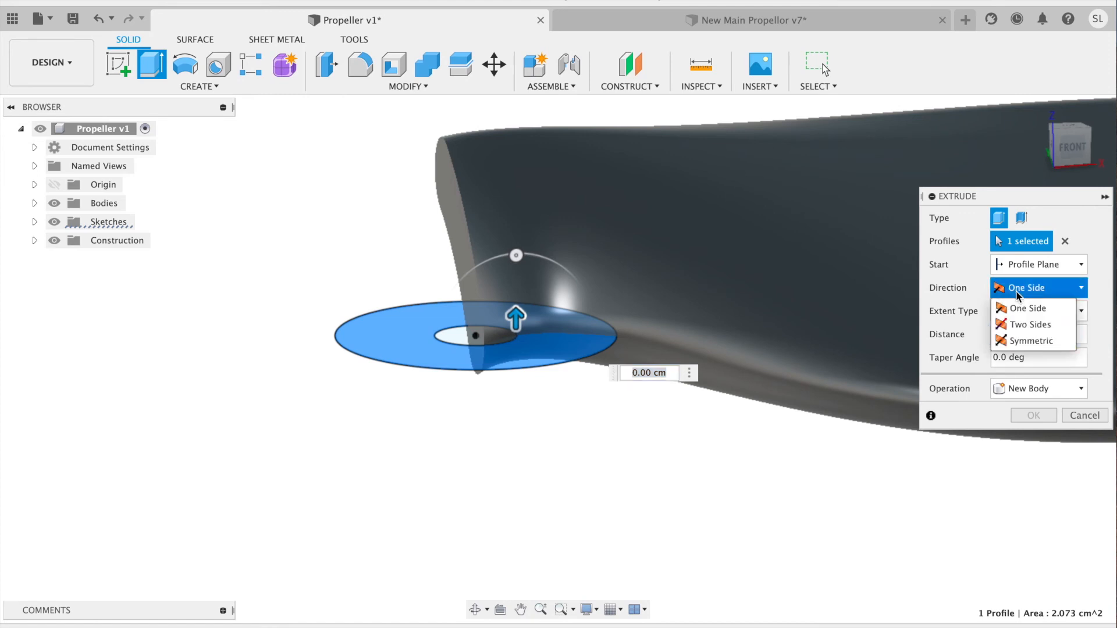
click(1024, 327)
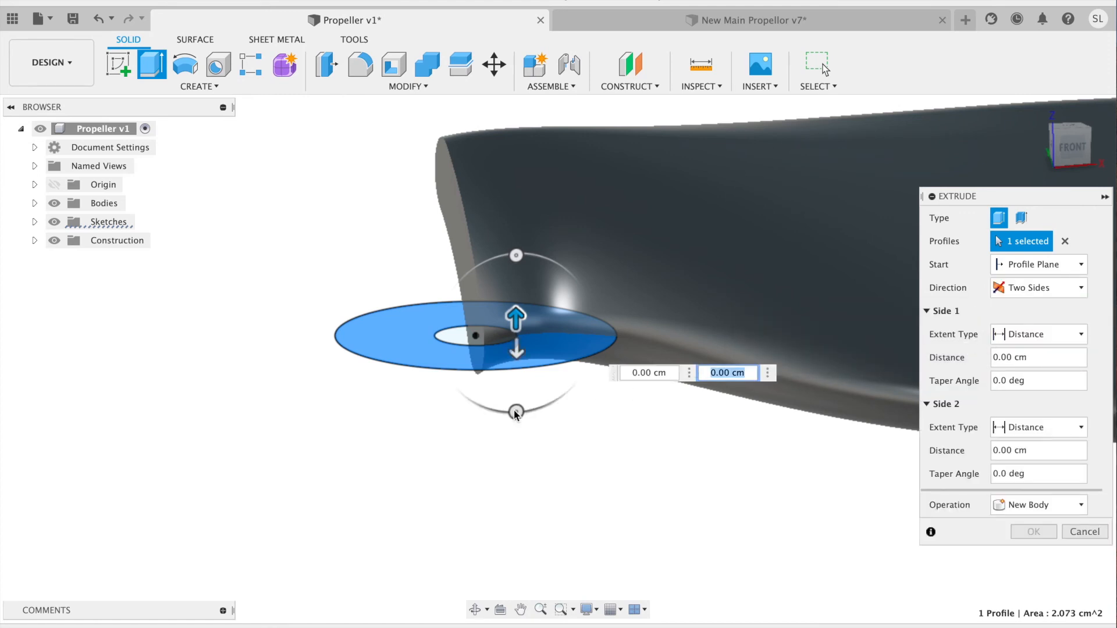
shift+middle_drag(365, 394, 504, 412)
text(0.4)
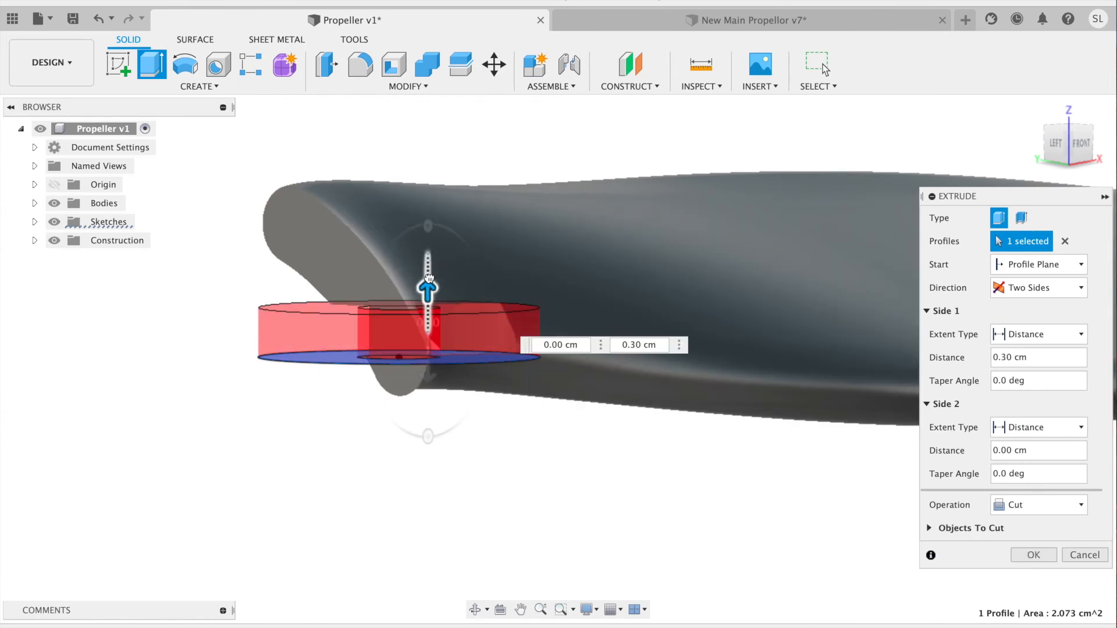
key(Return)
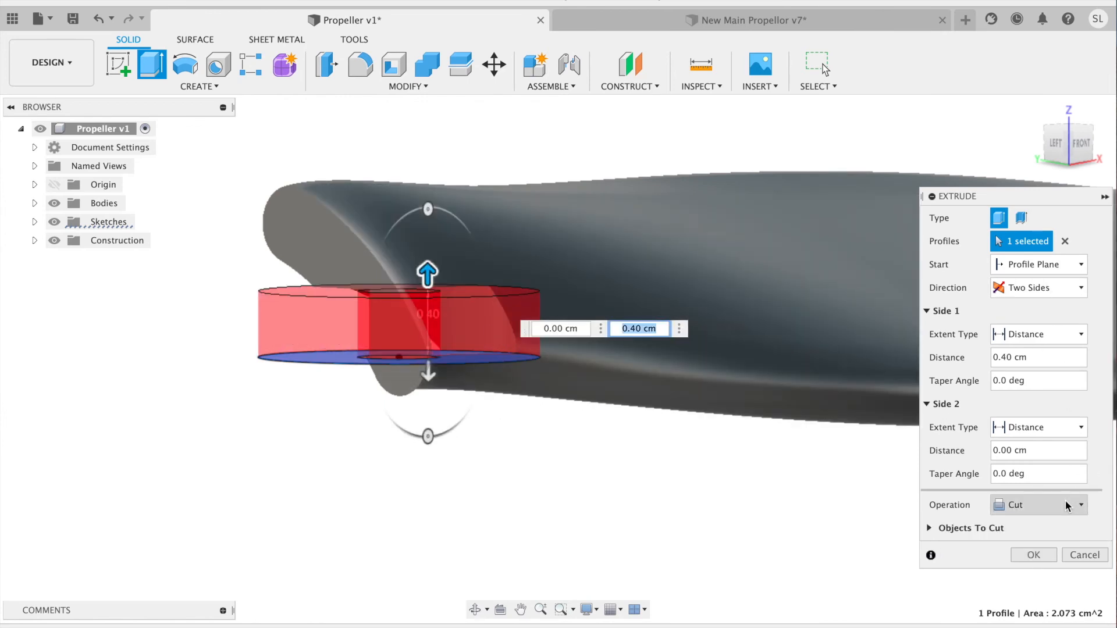
click(1063, 506)
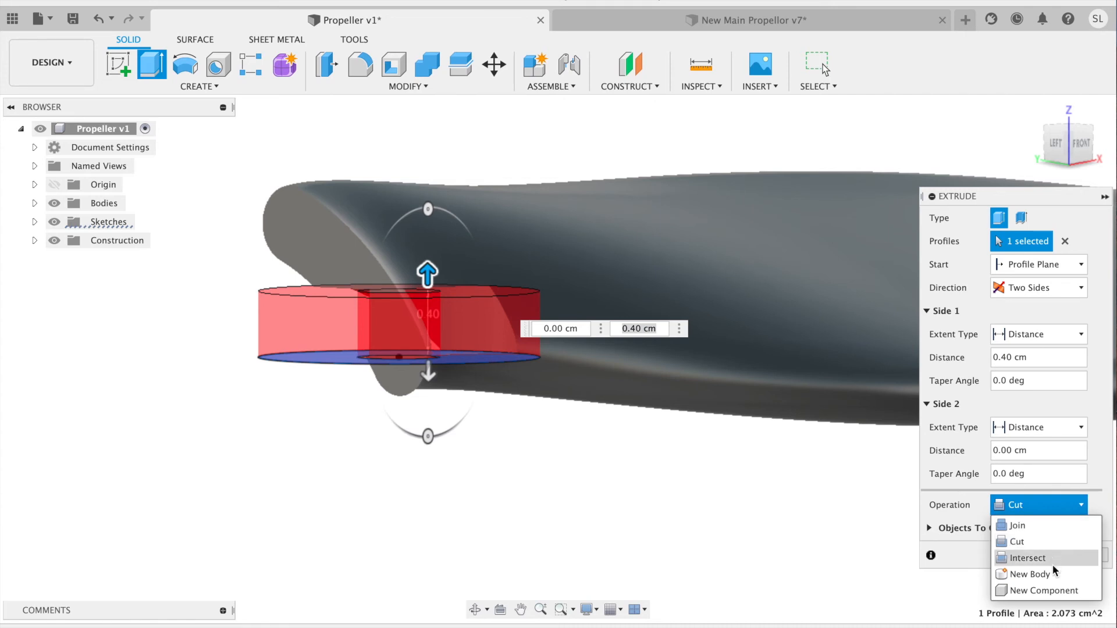
click(1030, 574)
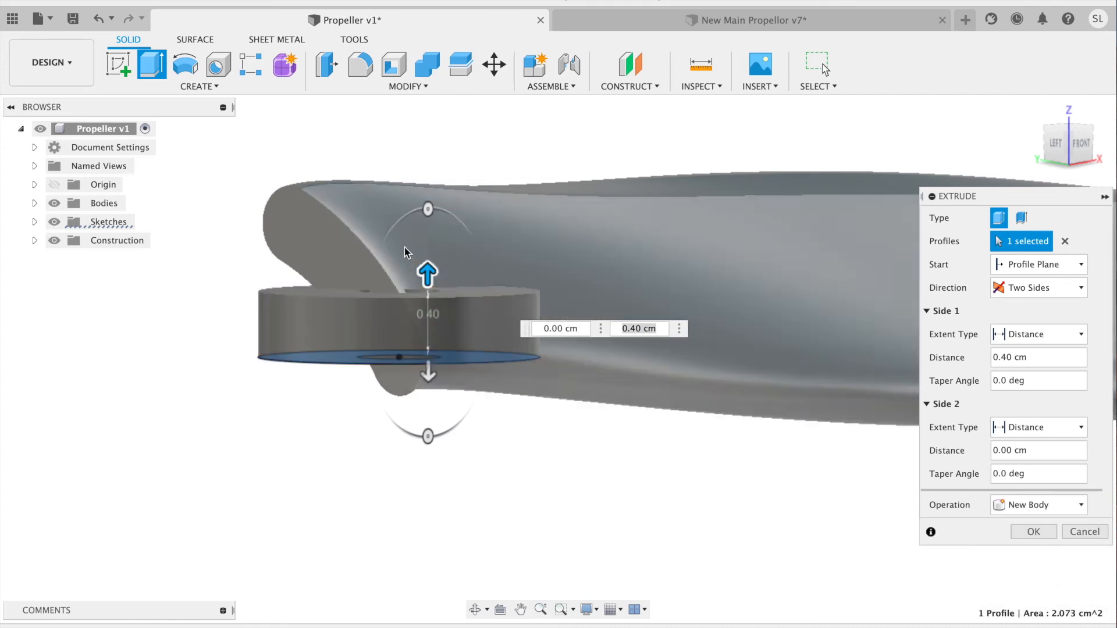
Set the hub extrusion to 1.20 cm on the upper side and 0.35 cm on the lower side, and complete it
drag(423, 271, 434, 192)
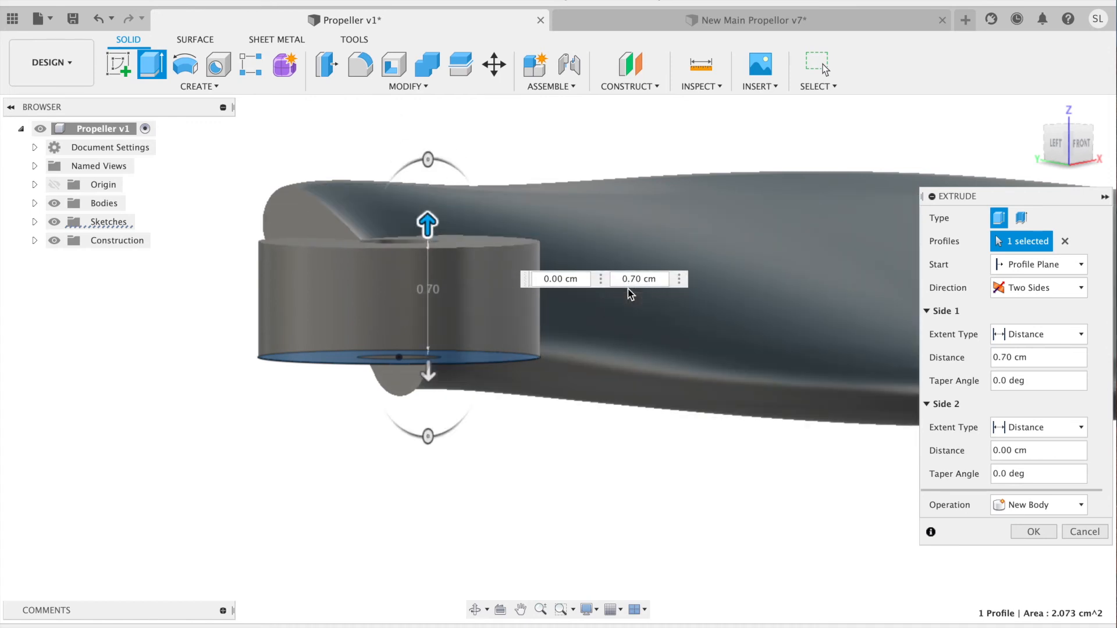
click(626, 280)
text(1)
key(Right)
key(Delete)
text(2)
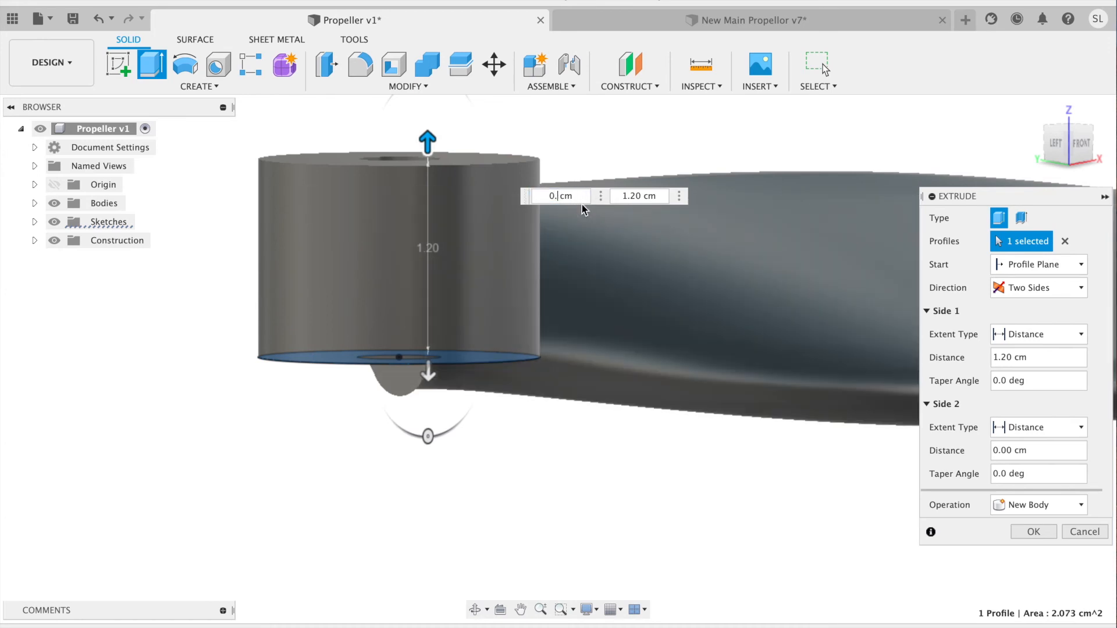
key(Return)
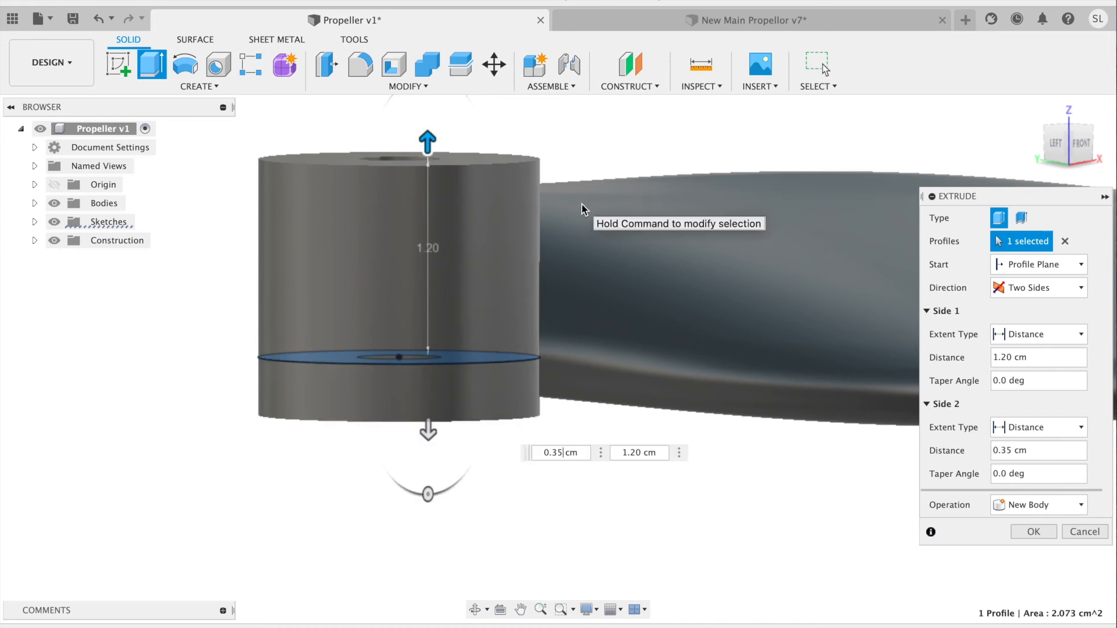
key(Return)
Set up a Move/Copy of bodies with only the blade body selected, excluding the hub
shift+middle_drag(571, 367, 307, 434)
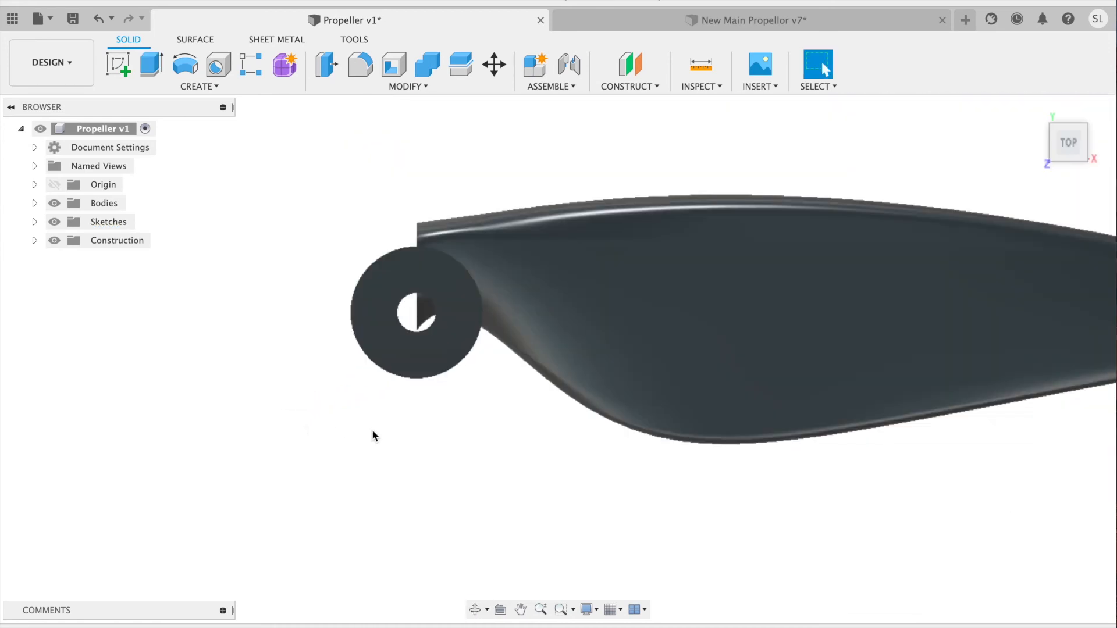
scroll(424, 454, down, 4)
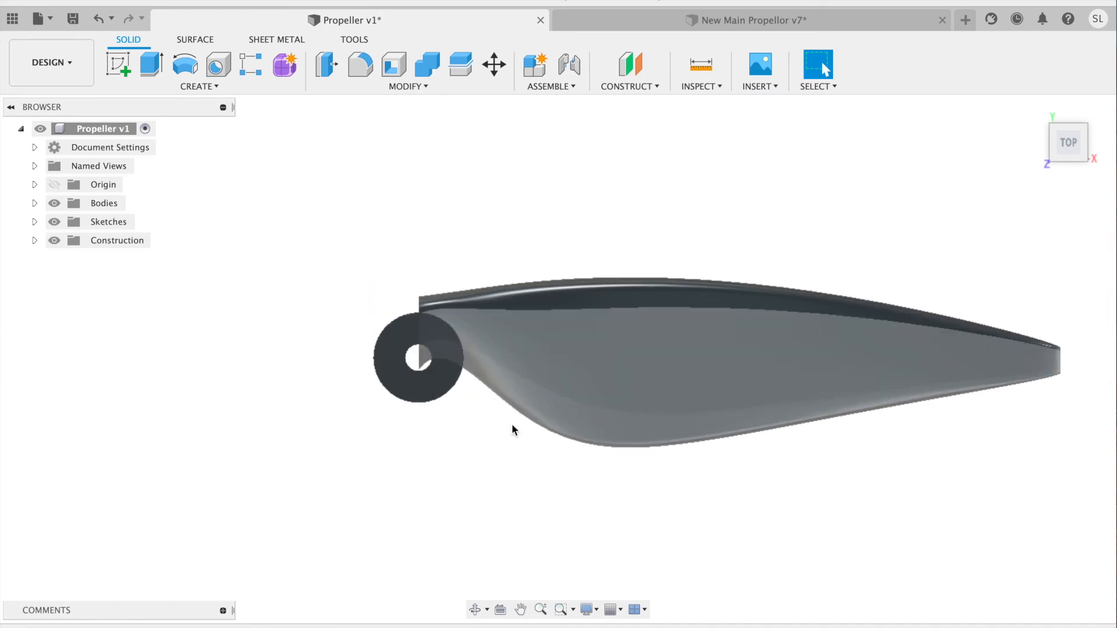
scroll(476, 479, up, 3)
middle_drag(621, 429, 465, 474)
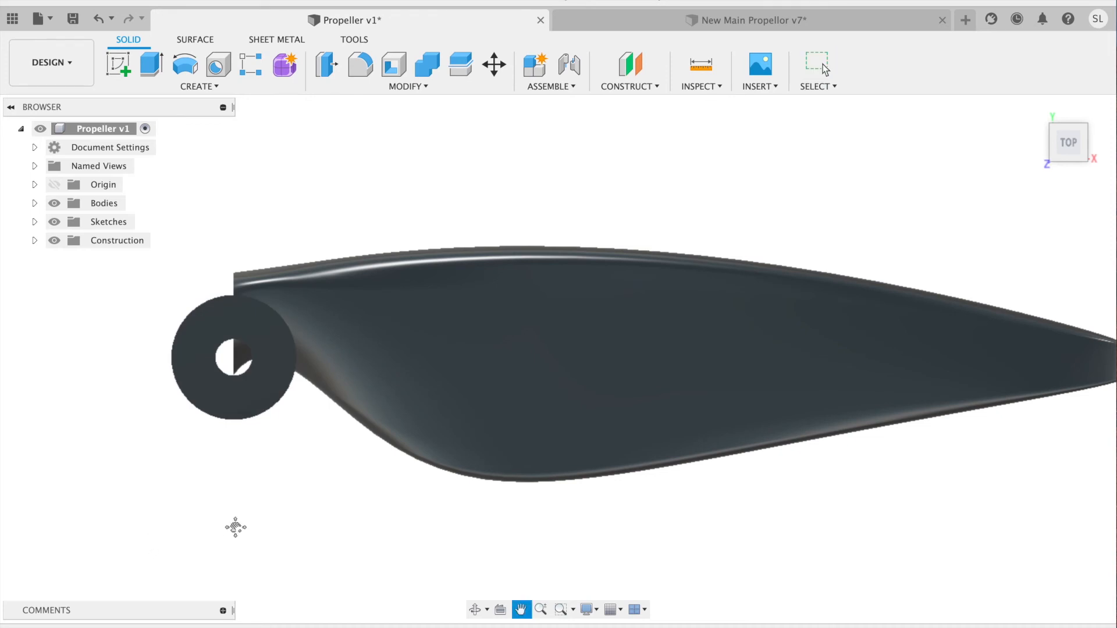
middle_drag(176, 529, 224, 456)
right_click(224, 457)
click(196, 473)
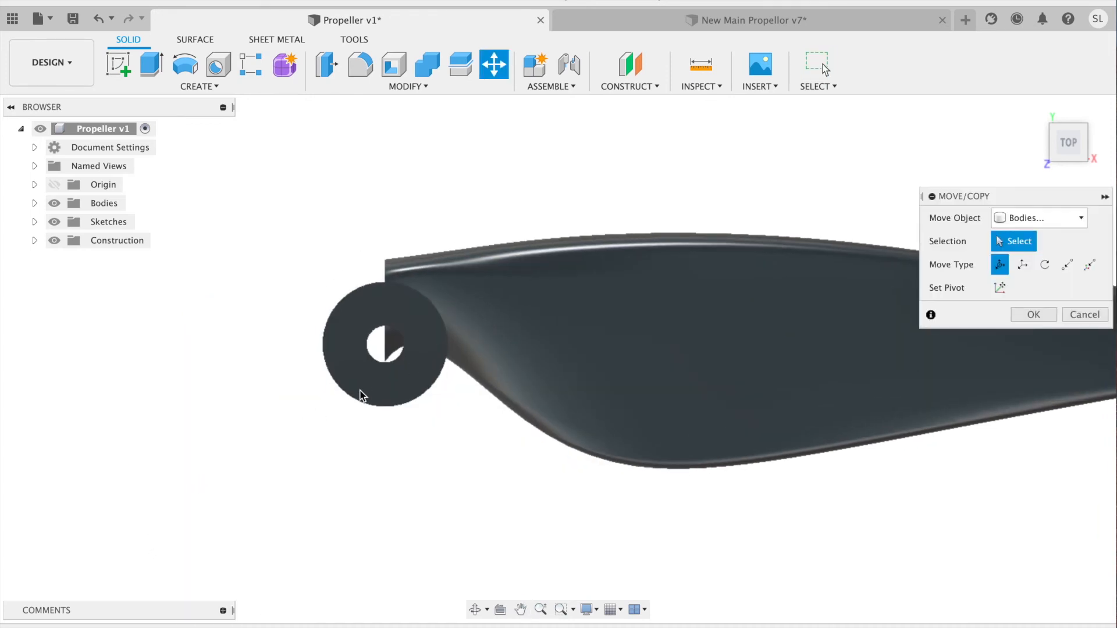
click(387, 384)
click(587, 342)
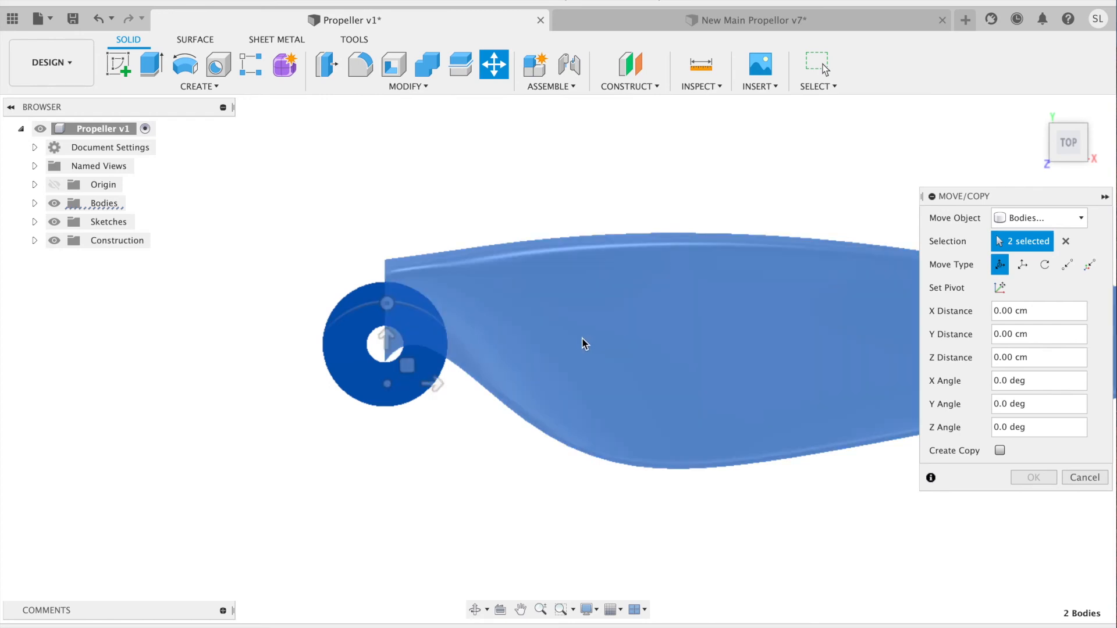
click(351, 385)
Shift the blade slightly in the negative Y direction and 0.30 cm along X, away from the hub's shaft hole
middle_drag(394, 179, 265, 217)
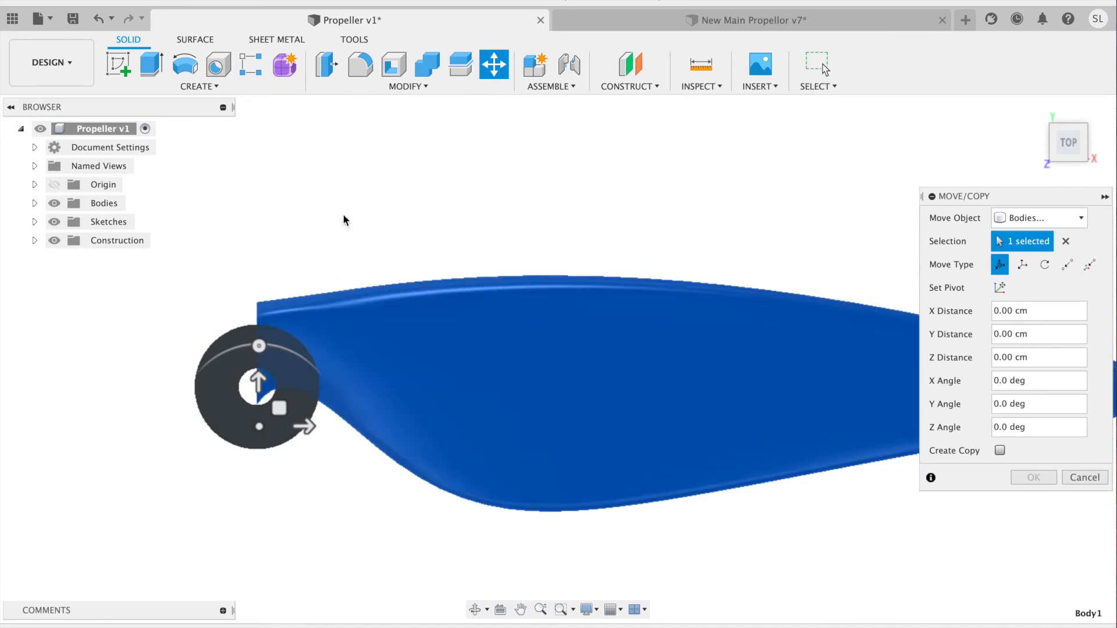
scroll(328, 279, up, 3)
middle_drag(309, 196, 340, 77)
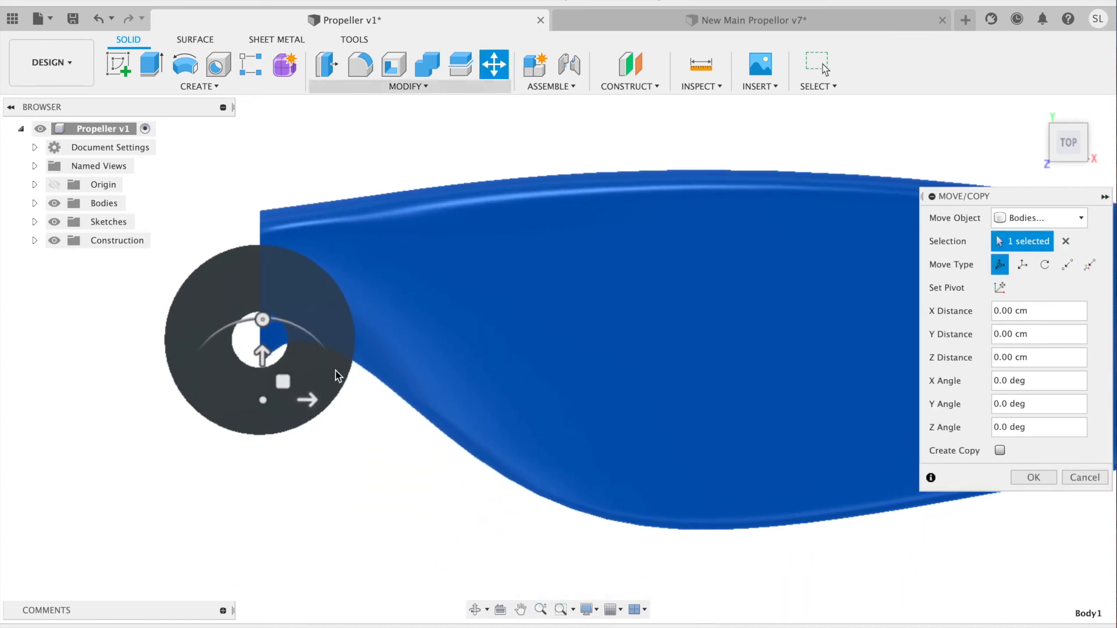
drag(260, 385, 260, 411)
drag(312, 449, 347, 445)
scroll(140, 482, up, 3)
scroll(448, 283, up, 3)
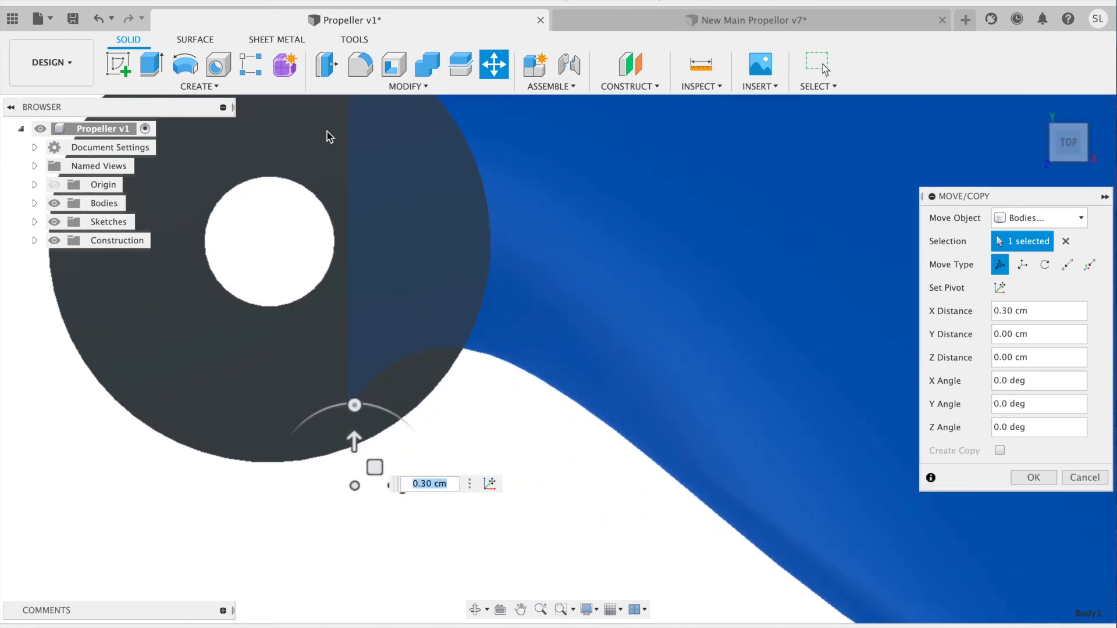
Shift the blade a further -0.10 cm along Y and 0.10 cm along X, and complete the move
middle_drag(449, 224, 467, 347)
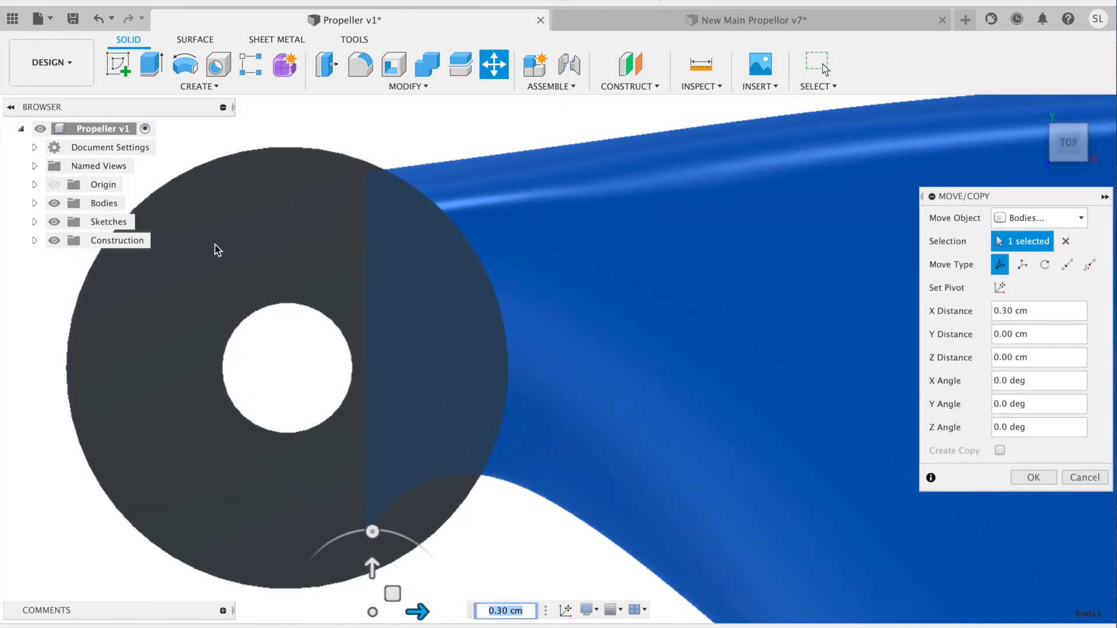
middle_drag(376, 234, 359, 158)
drag(353, 501, 353, 523)
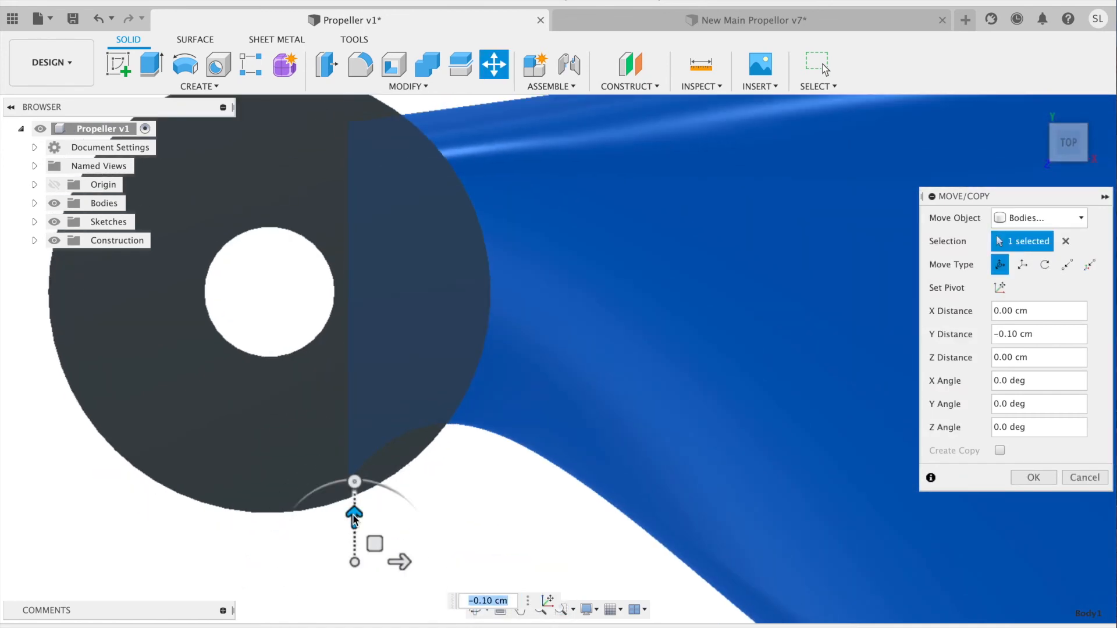
drag(402, 562, 416, 563)
scroll(402, 483, up, 4)
middle_drag(453, 430, 379, 209)
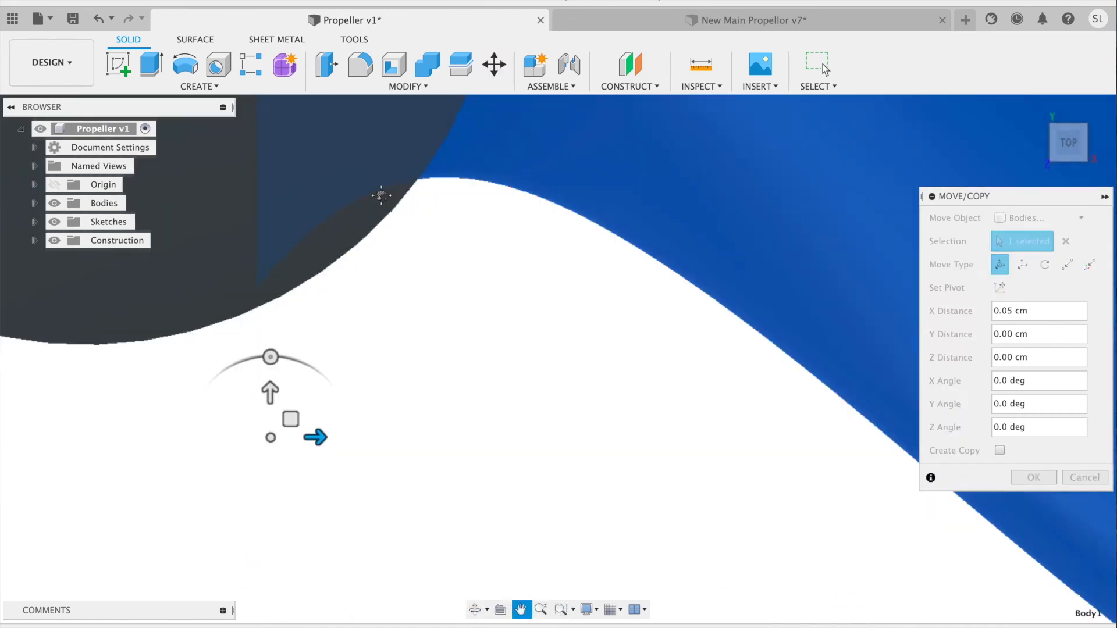
drag(316, 419, 341, 419)
scroll(443, 319, down, 5)
scroll(476, 196, up, 1)
middle_drag(476, 195, 430, 434)
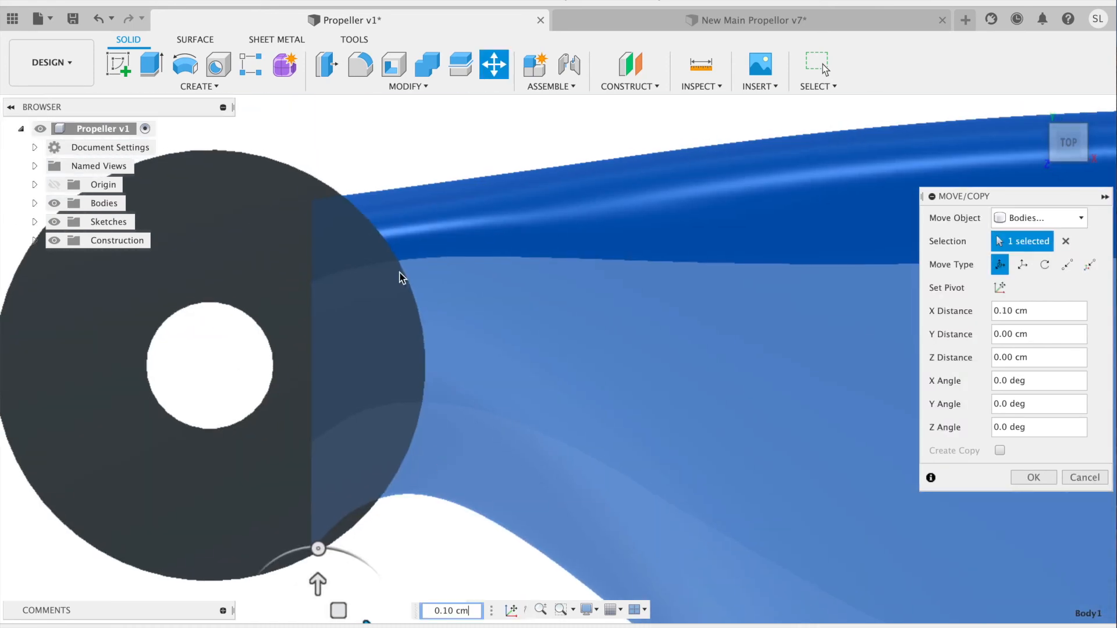
scroll(386, 291, down, 1)
click(1034, 482)
Start a Circular Pattern of type Bodies and choose the blade as the object to pattern
scroll(657, 346, down, 4)
scroll(536, 404, down, 3)
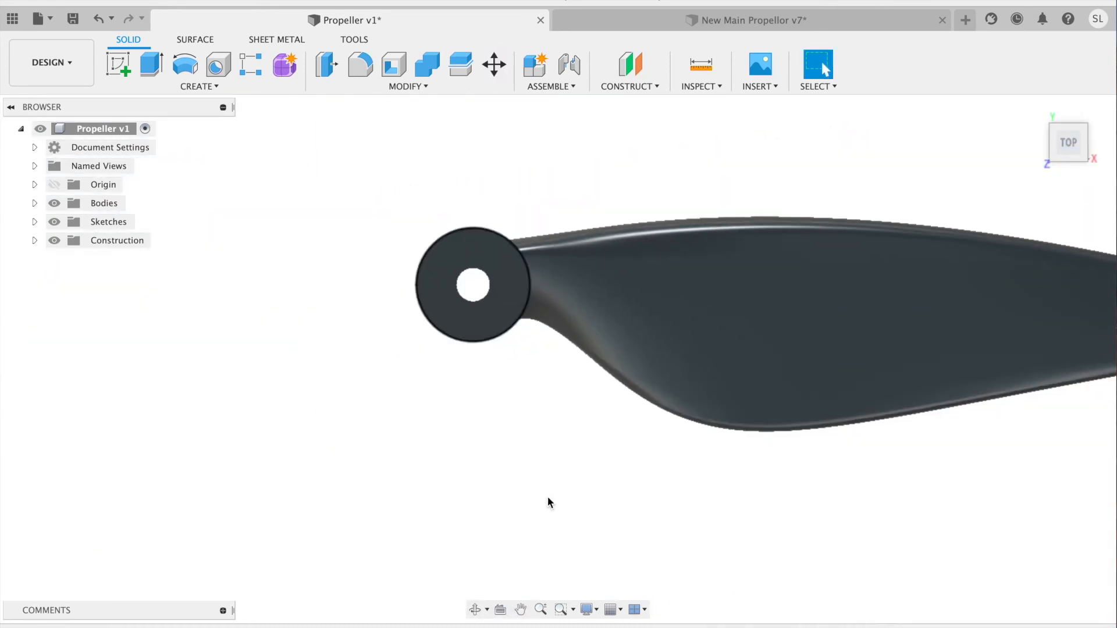
scroll(951, 406, down, 4)
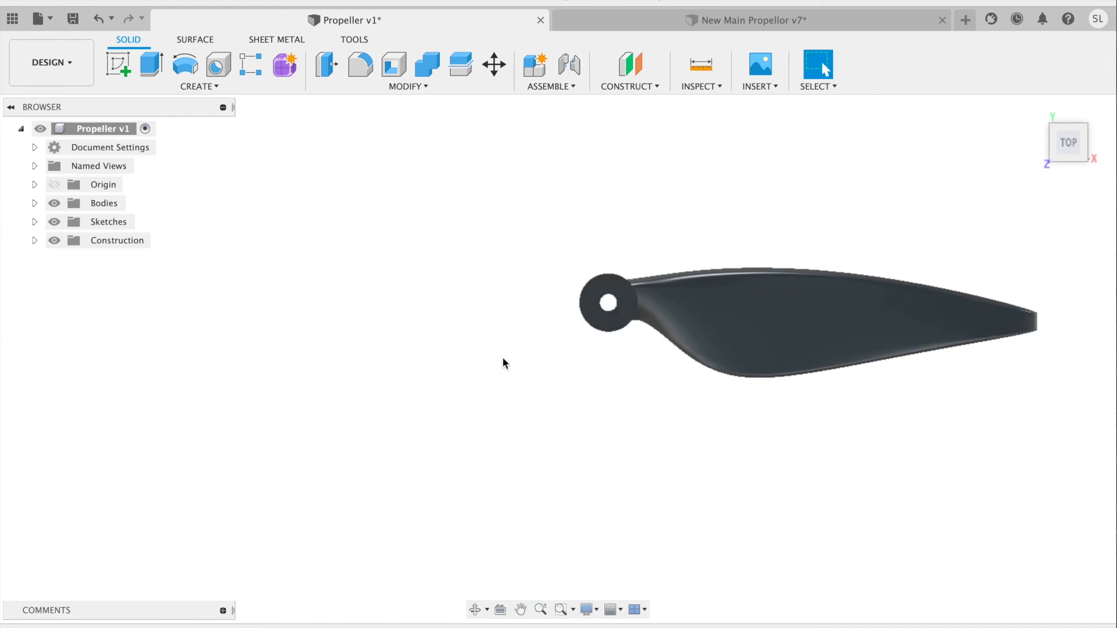
click(189, 86)
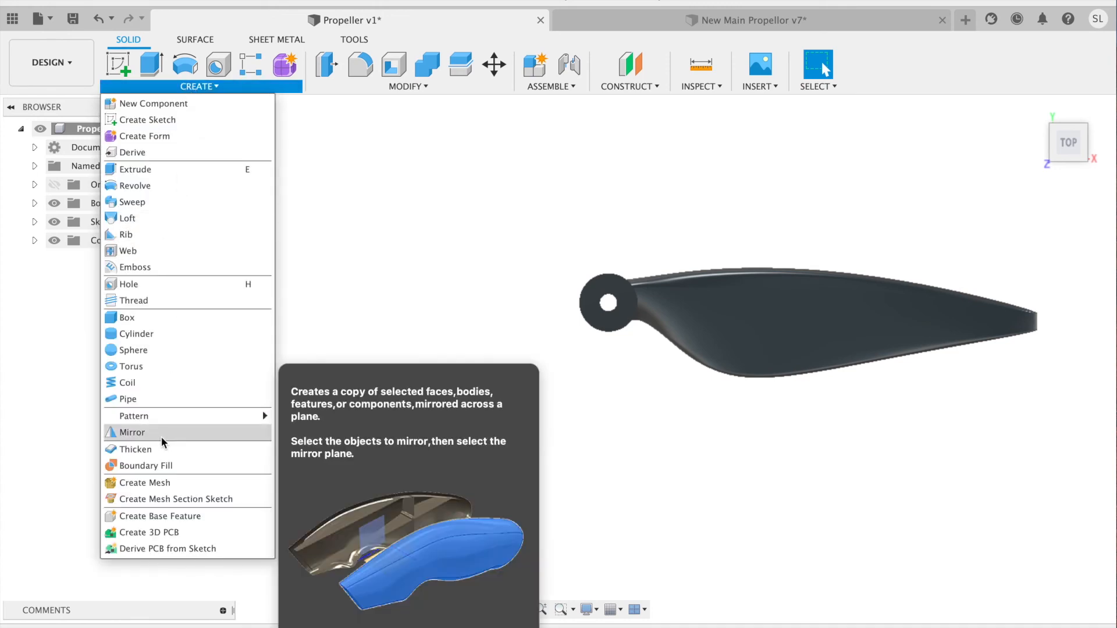
mouse_move(263, 413)
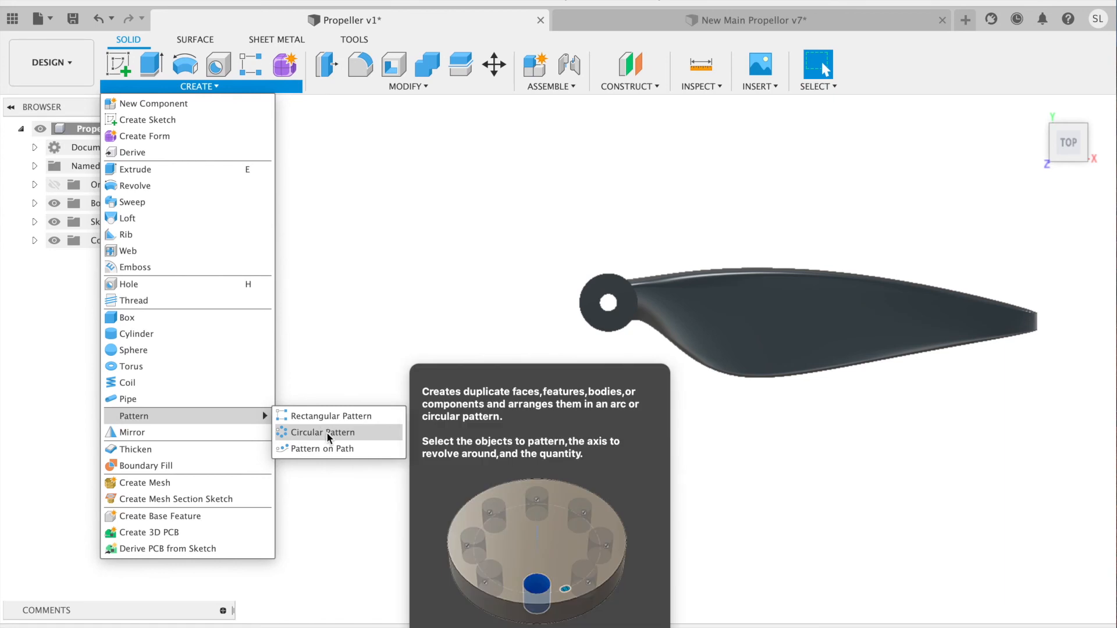
click(323, 433)
scroll(755, 277, up, 5)
middle_drag(596, 110, 199, 90)
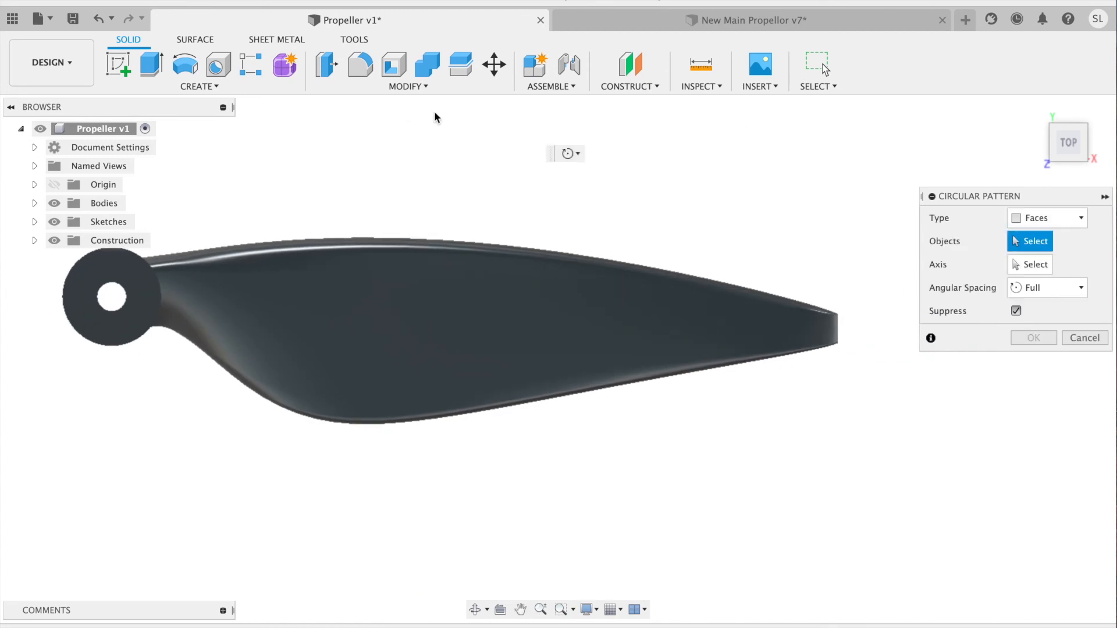
click(1026, 219)
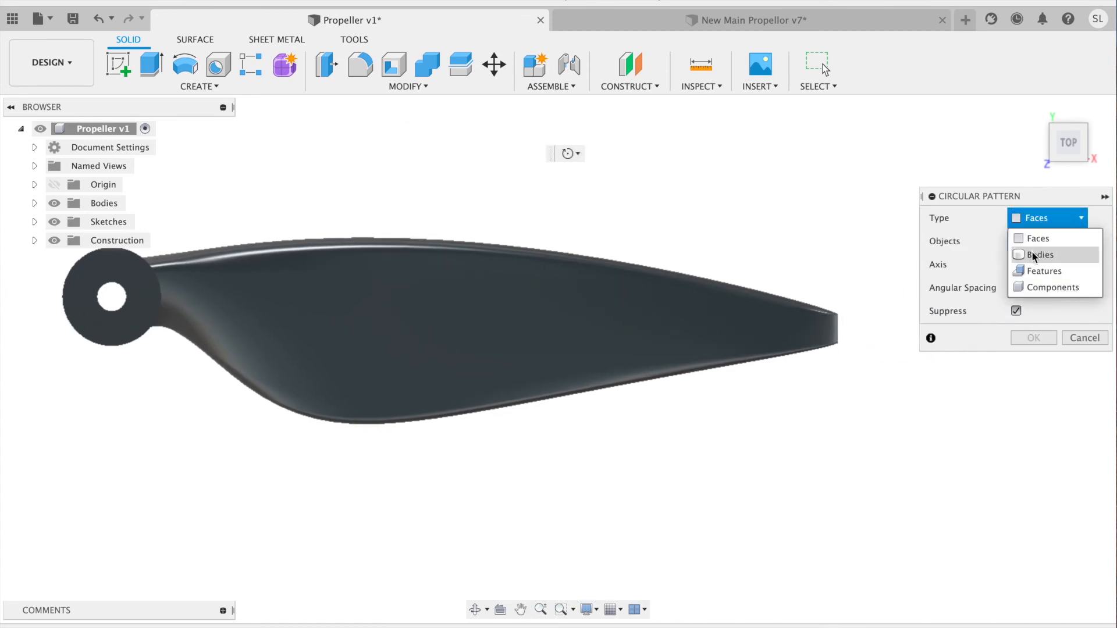
click(1040, 256)
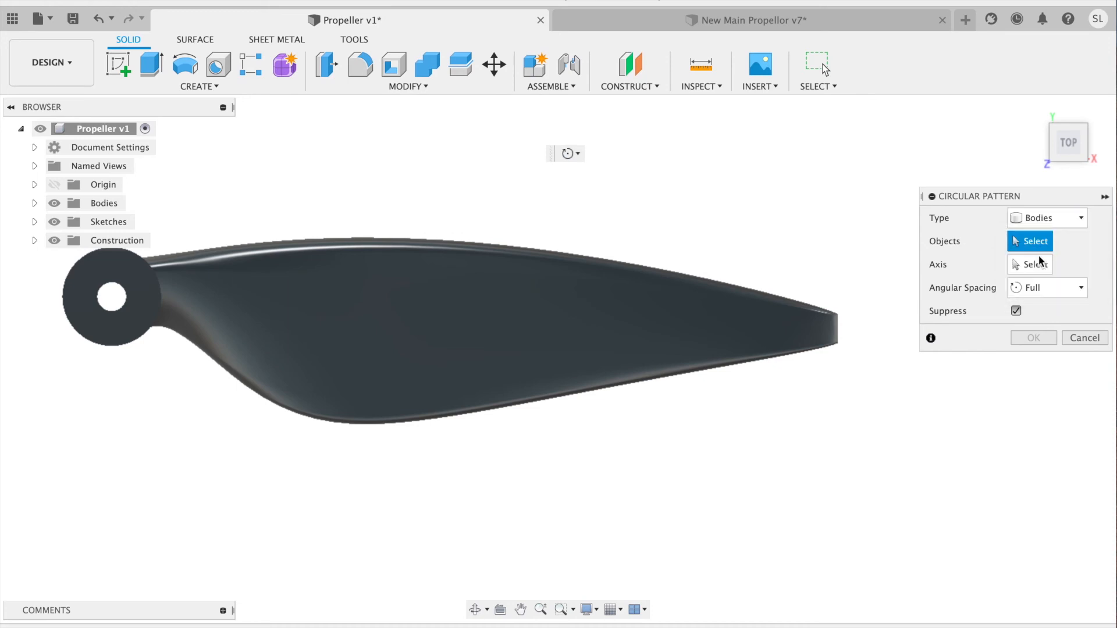
click(446, 340)
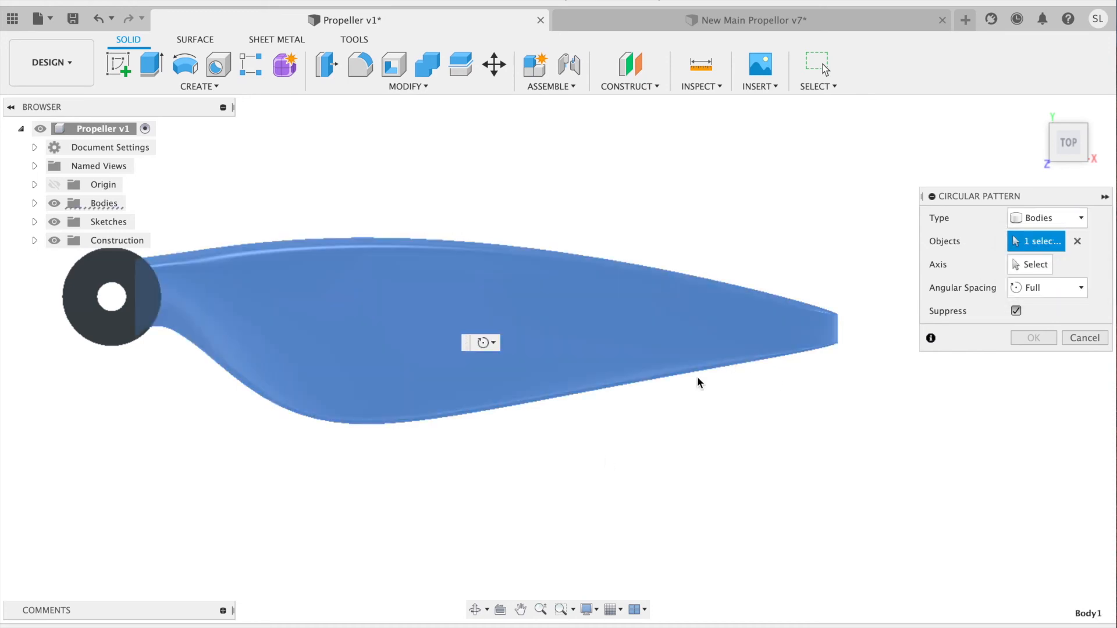
Use the origin's Z axis through the hub's shaft hole as the circular pattern axis
click(1030, 265)
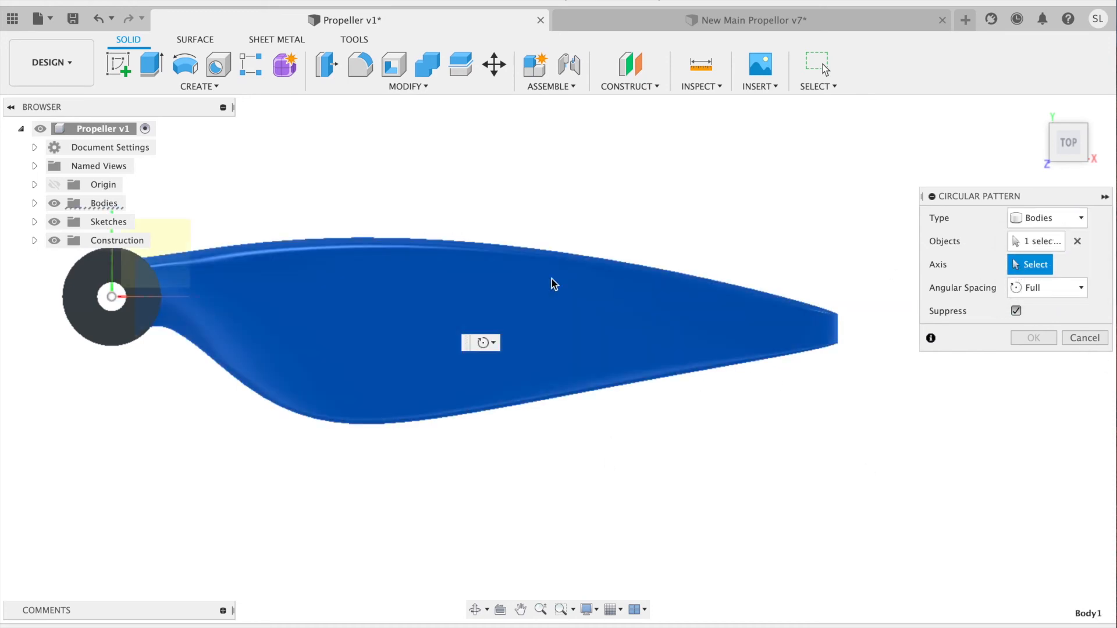
shift+middle_drag(686, 175, 601, 256)
scroll(376, 433, up, 10)
shift+middle_drag(441, 229, 387, 313)
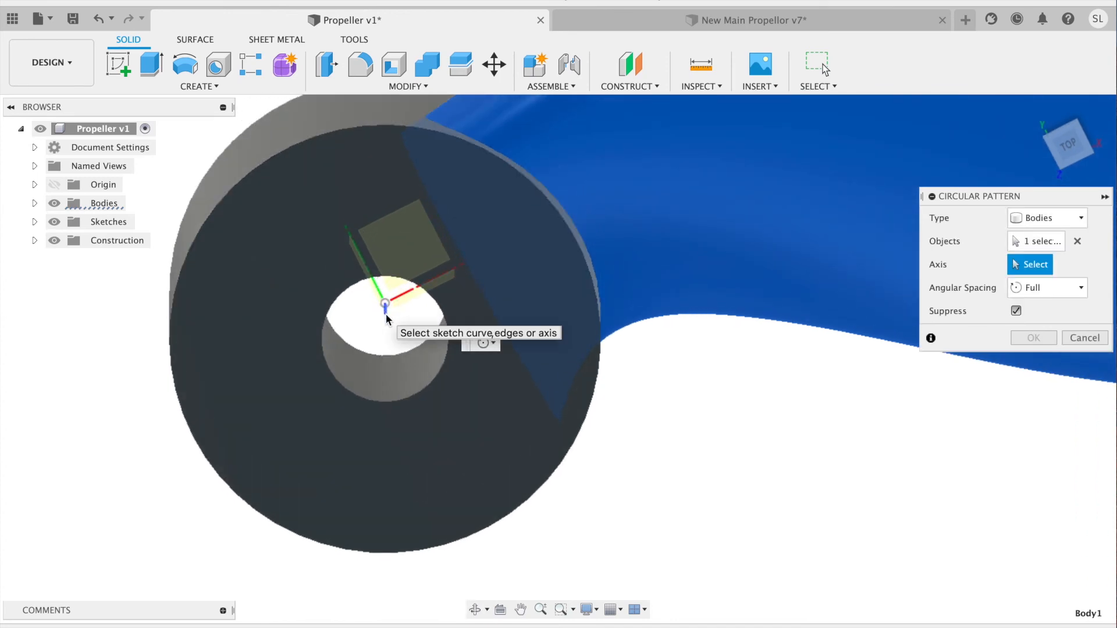
click(386, 316)
scroll(809, 458, down, 5)
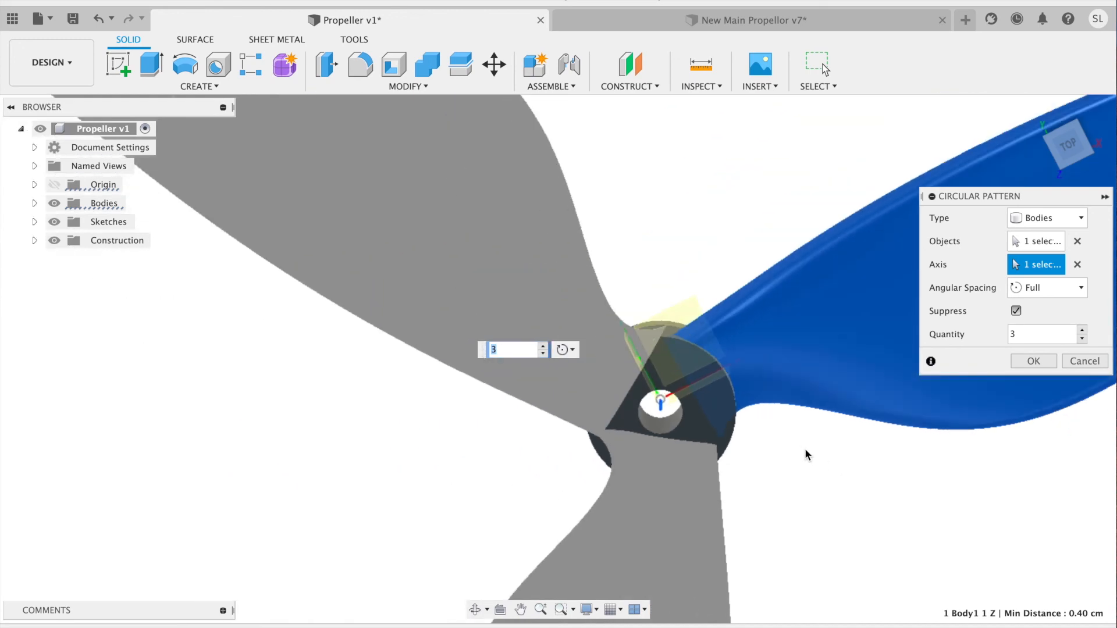
Set the circular pattern quantity to 2 over the full angle and complete the pattern
shift+middle_drag(836, 510, 807, 490)
scroll(807, 489, down, 5)
middle_drag(755, 250, 648, 255)
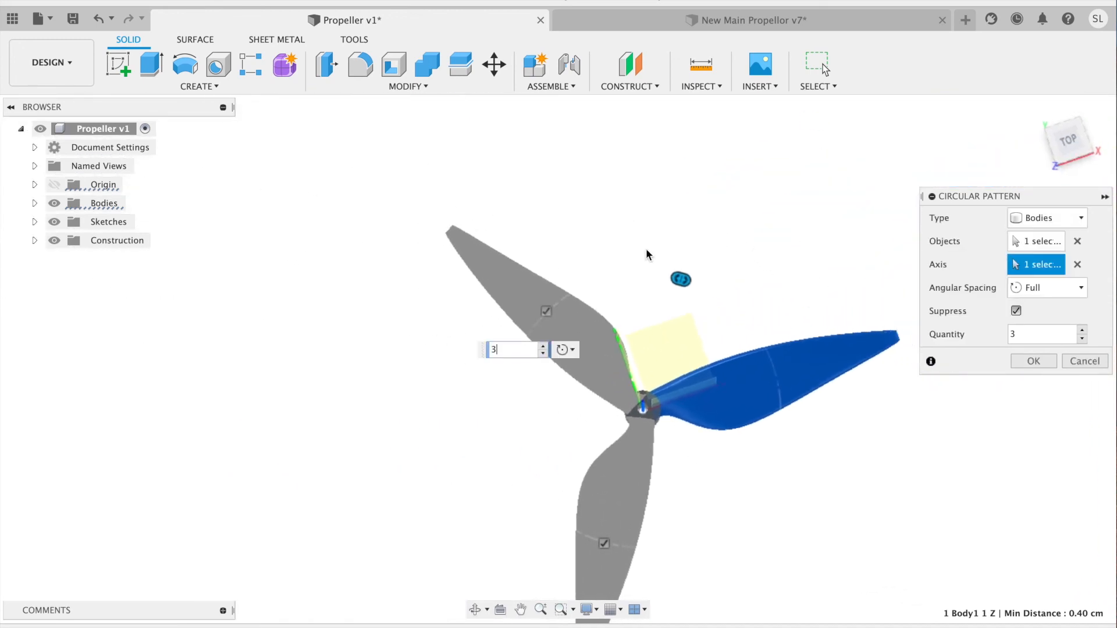
click(542, 354)
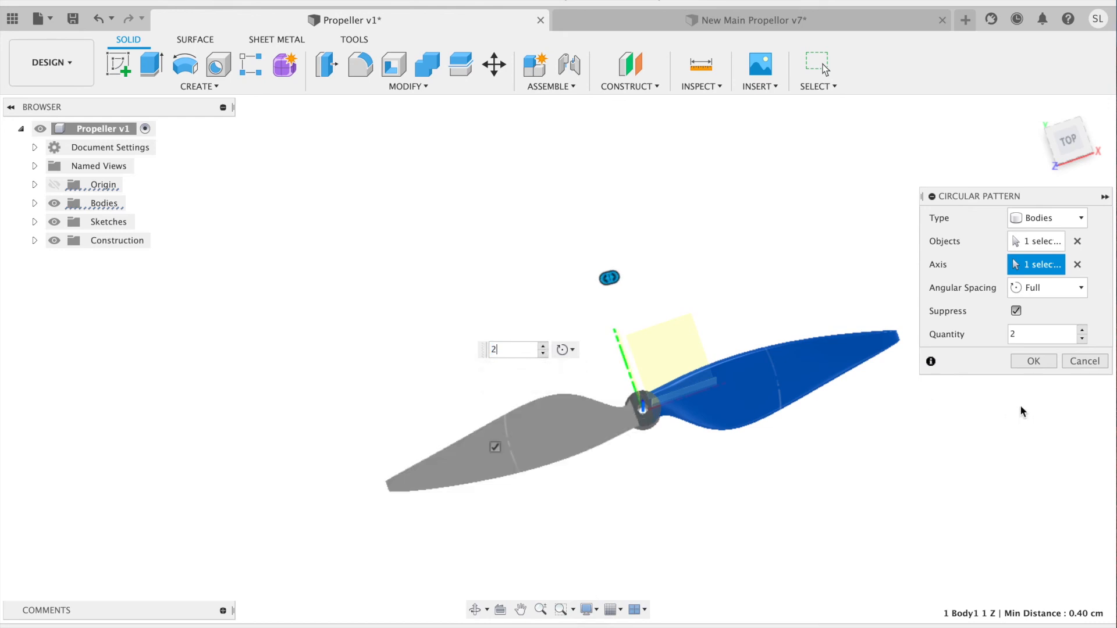
key(Return)
Combine the bodies with Join, using the patterned blade as target and the hub and original blade as tools
shift+middle_drag(826, 521, 839, 455)
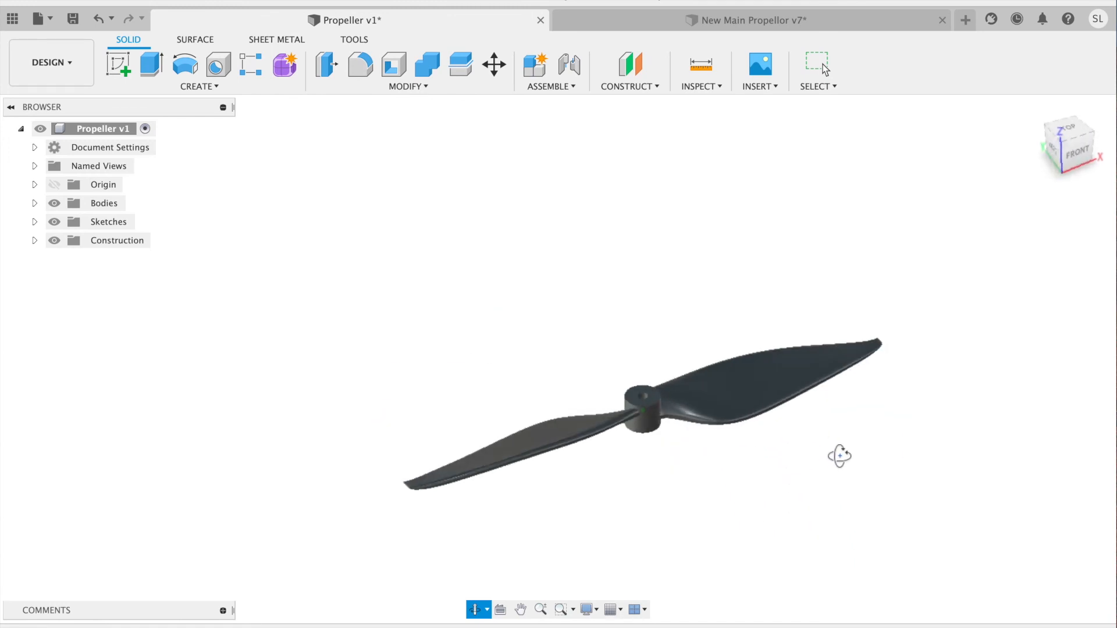
scroll(720, 504, up, 5)
middle_drag(767, 420, 745, 490)
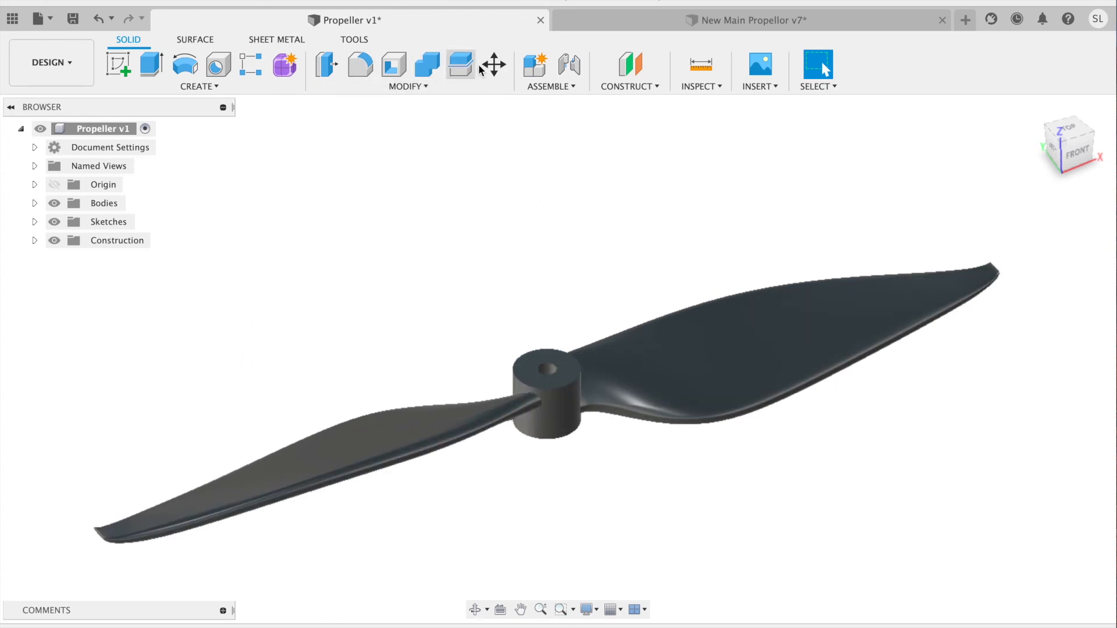
click(432, 70)
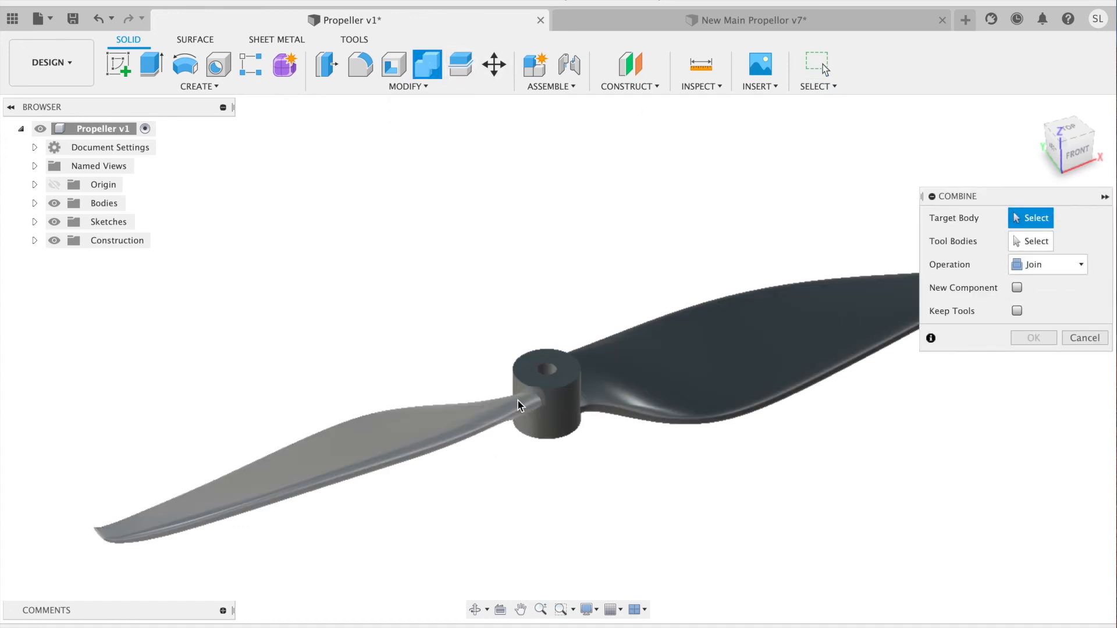
click(442, 424)
click(559, 404)
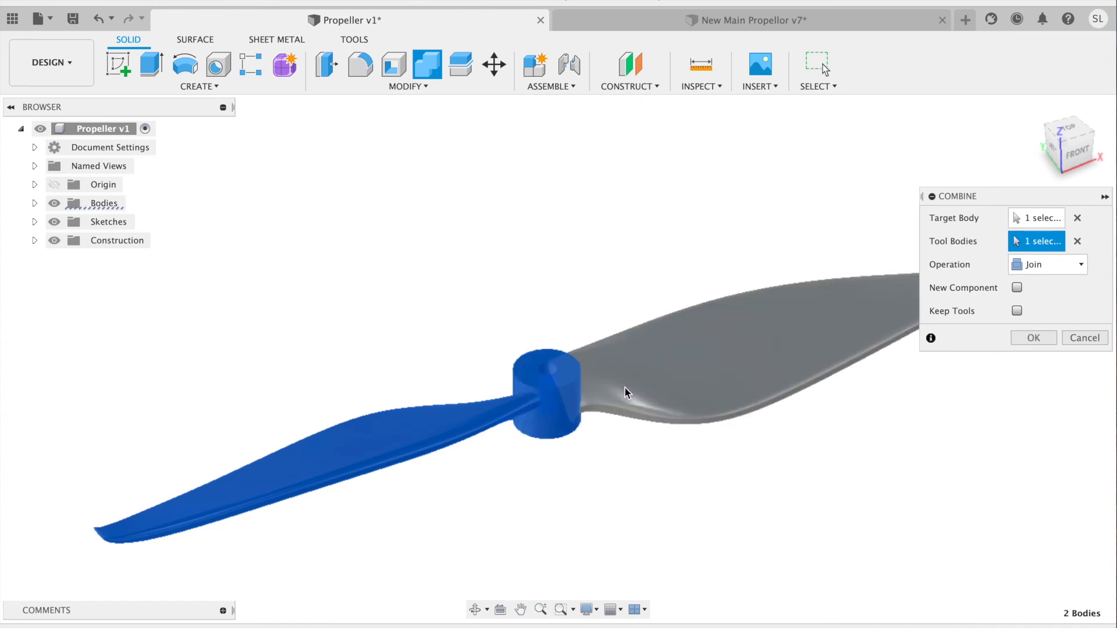
click(733, 373)
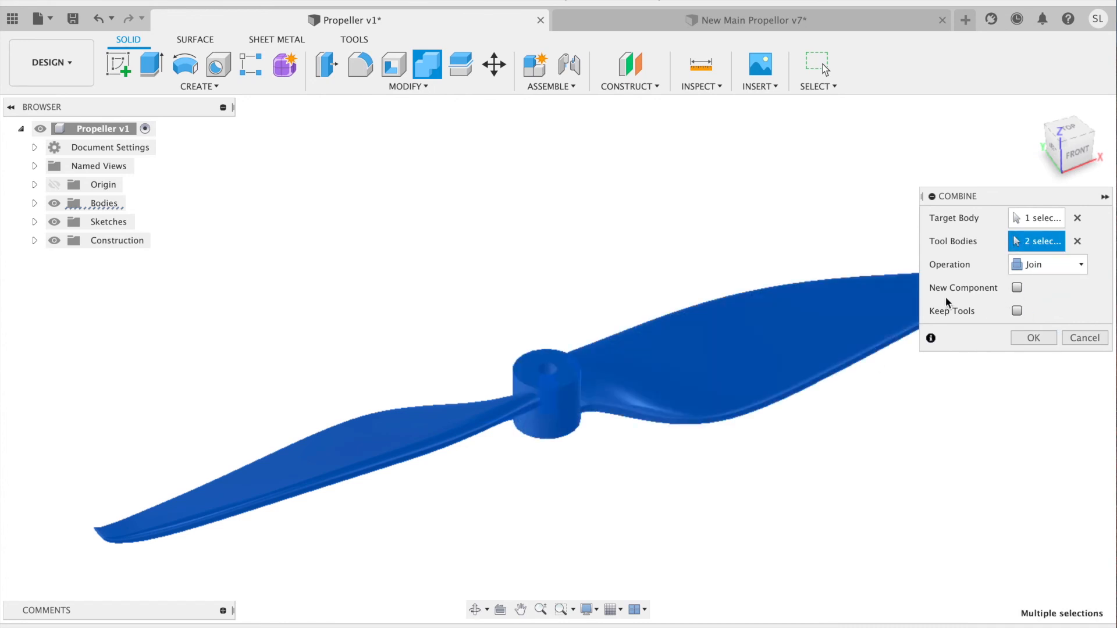
click(1033, 338)
scroll(698, 498, down, 2)
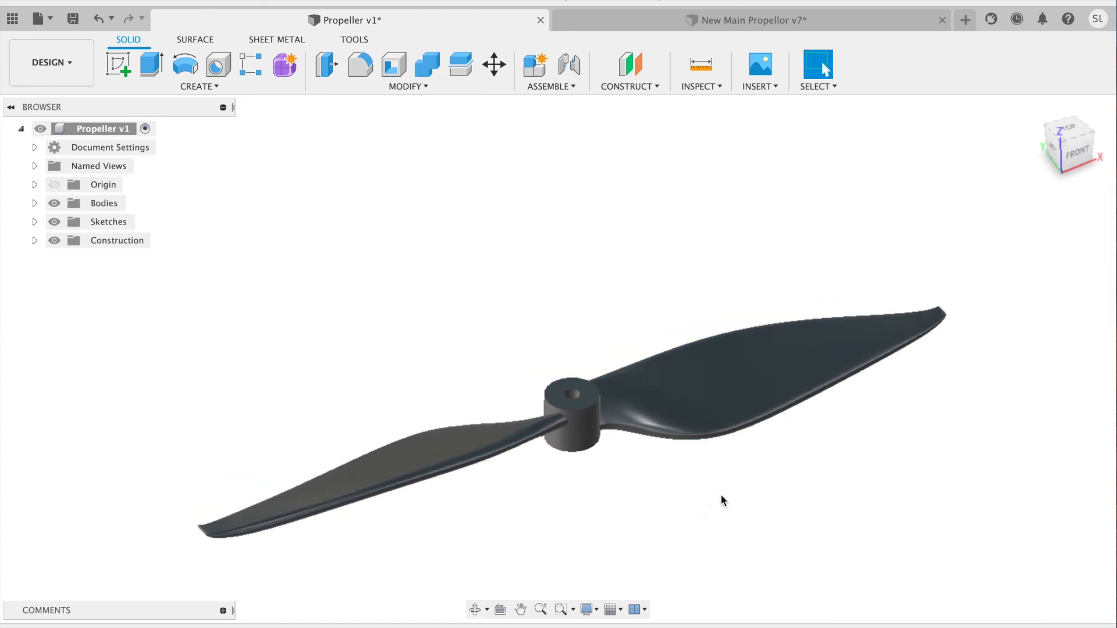
Export the finished propeller design as an STL file named Propeller v1 to the 3D printing folder
shift+middle_drag(859, 490, 686, 307)
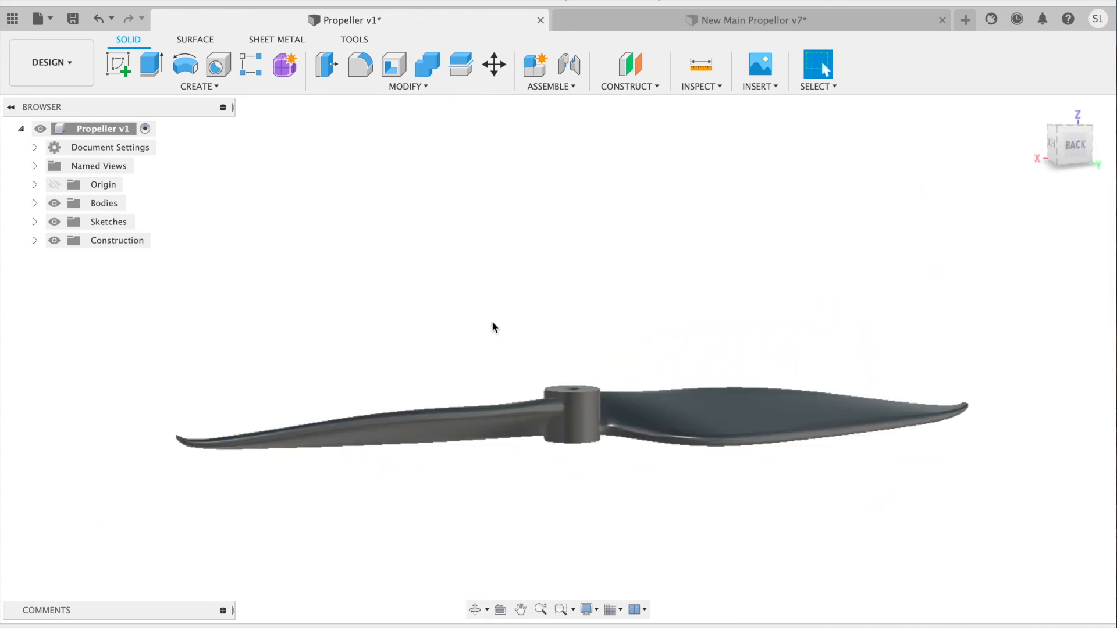
middle_drag(572, 304, 654, 281)
click(120, 1)
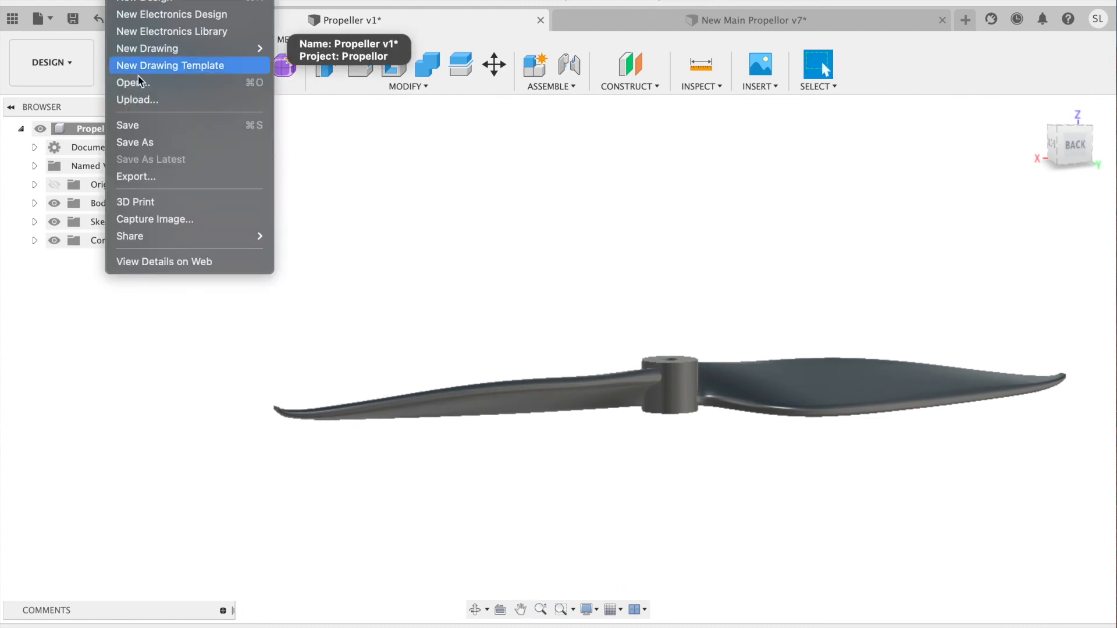
click(170, 176)
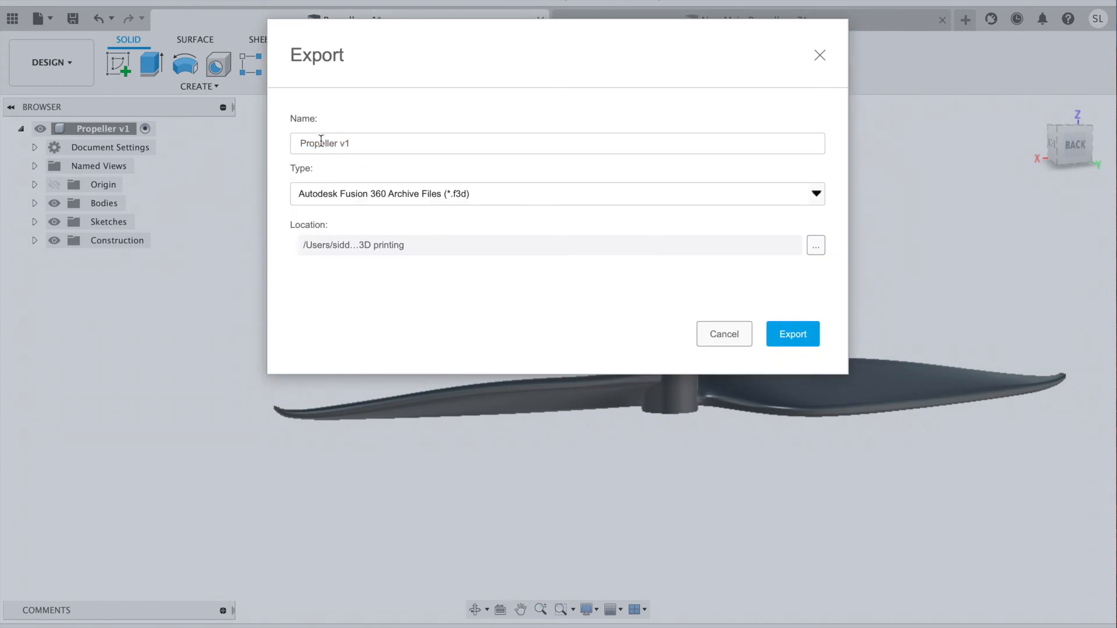
click(417, 194)
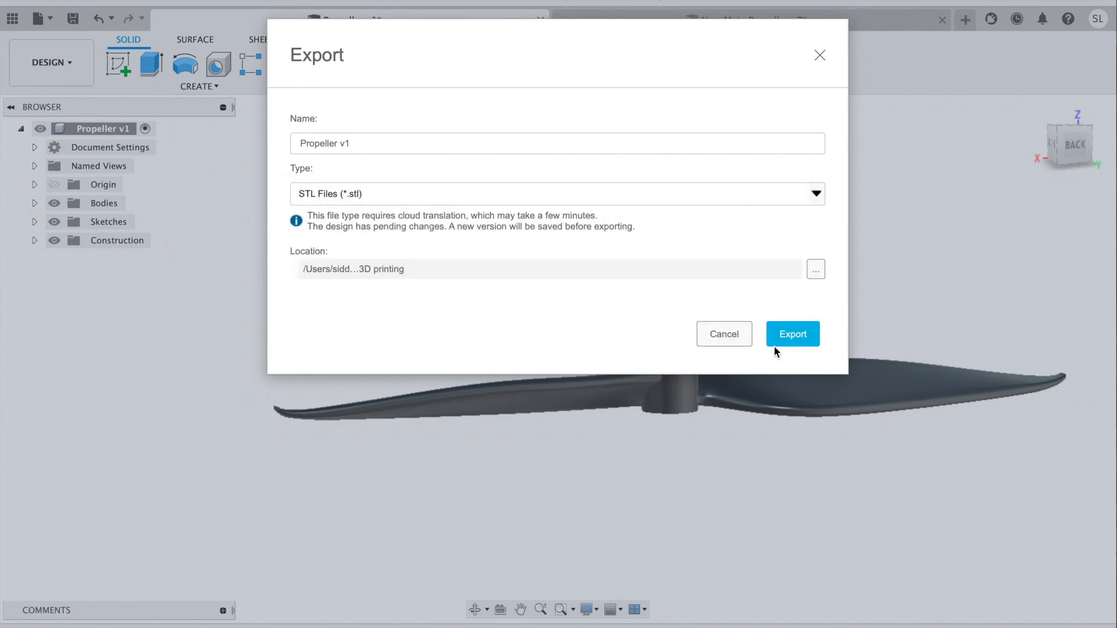
click(786, 339)
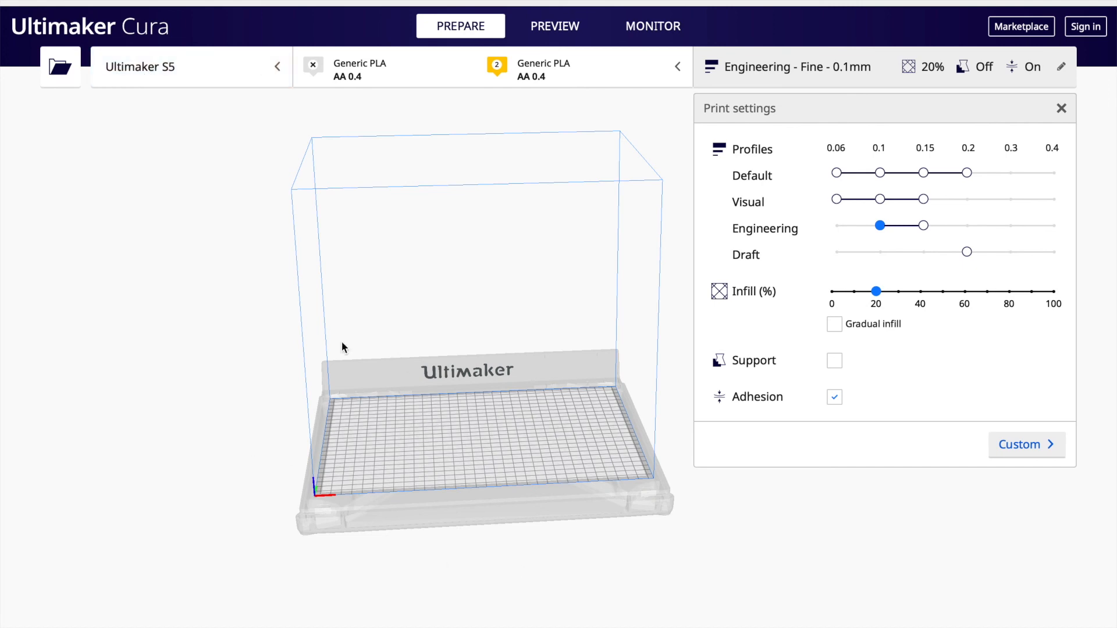
Switch to Ultimaker Cura and load the propeller STL onto the Ultimaker S5 build plate
middle_drag(417, 441, 465, 447)
drag(11, 3, 491, 355)
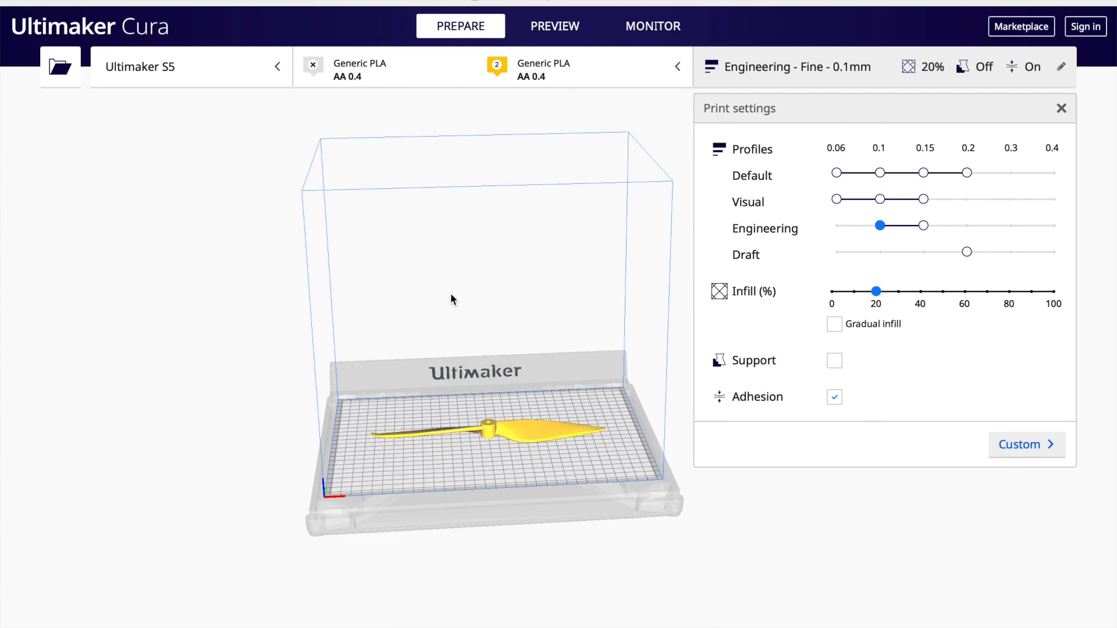
scroll(512, 419, down, 3)
scroll(543, 481, up, 6)
middle_drag(513, 561, 497, 228)
scroll(501, 200, down, 2)
right_drag(520, 268, 523, 277)
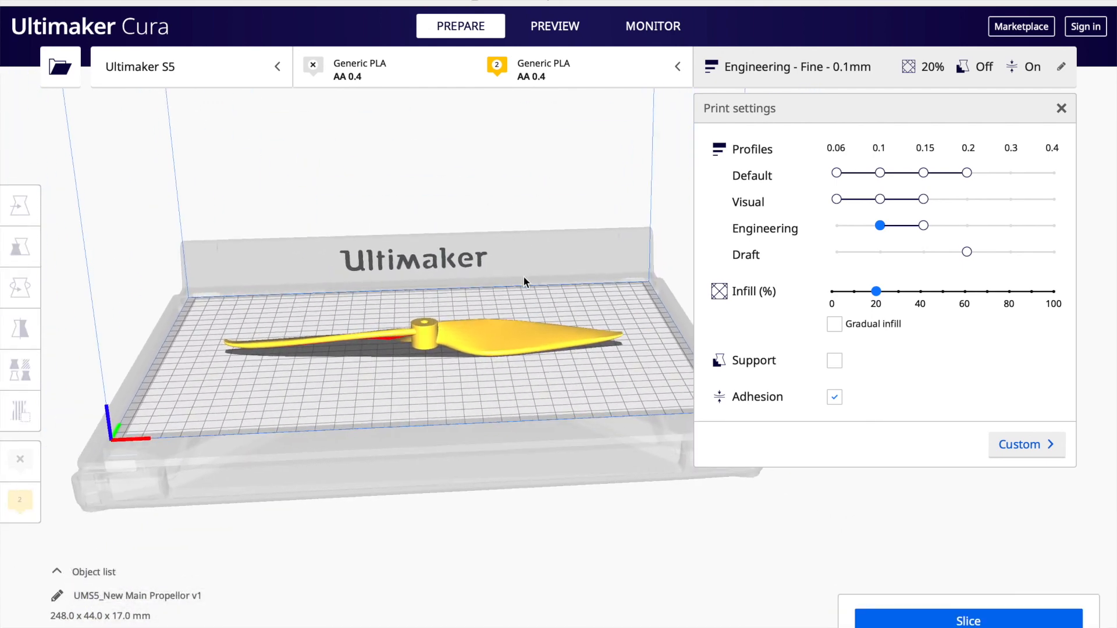
Move the propeller along the Y axis of the build plate to about -17 mm
scroll(524, 277, down, 5)
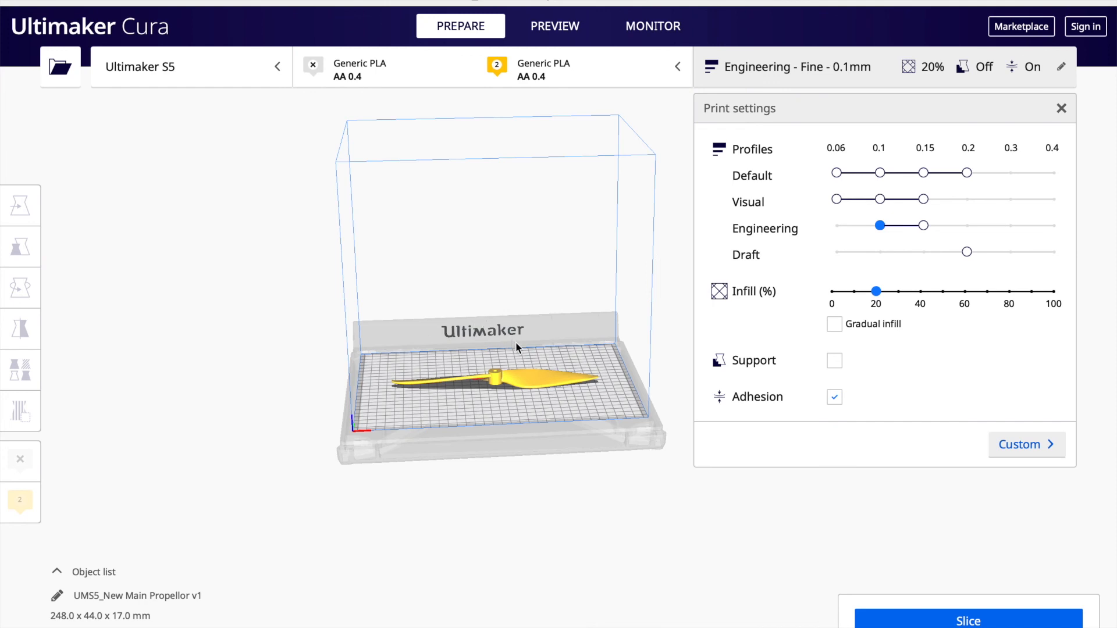
scroll(526, 386, up, 2)
scroll(518, 386, down, 3)
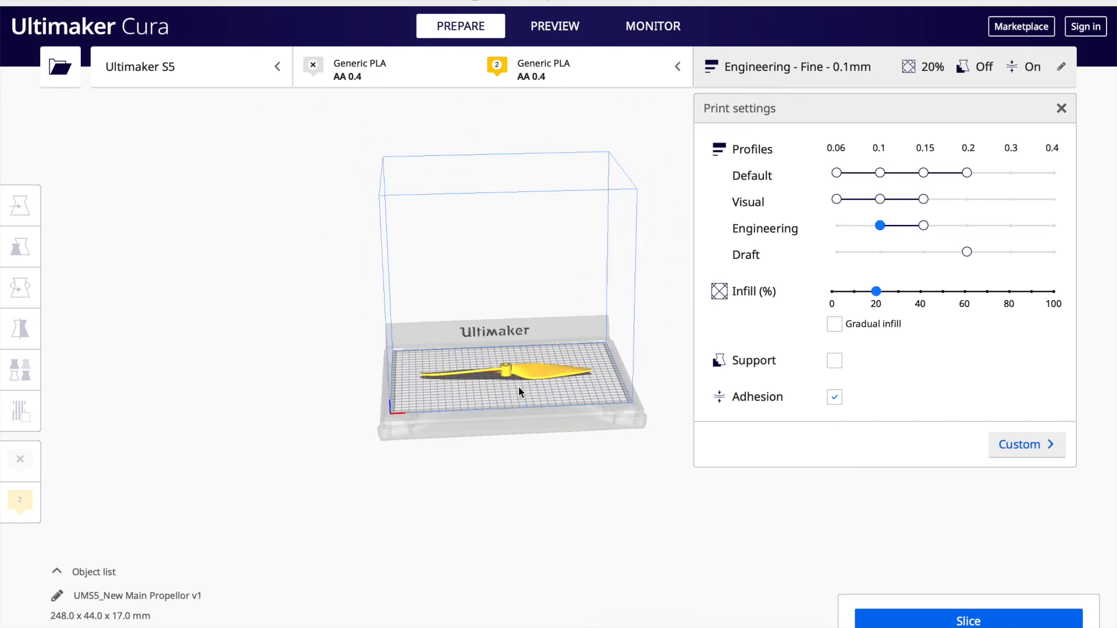
scroll(516, 386, up, 5)
click(510, 388)
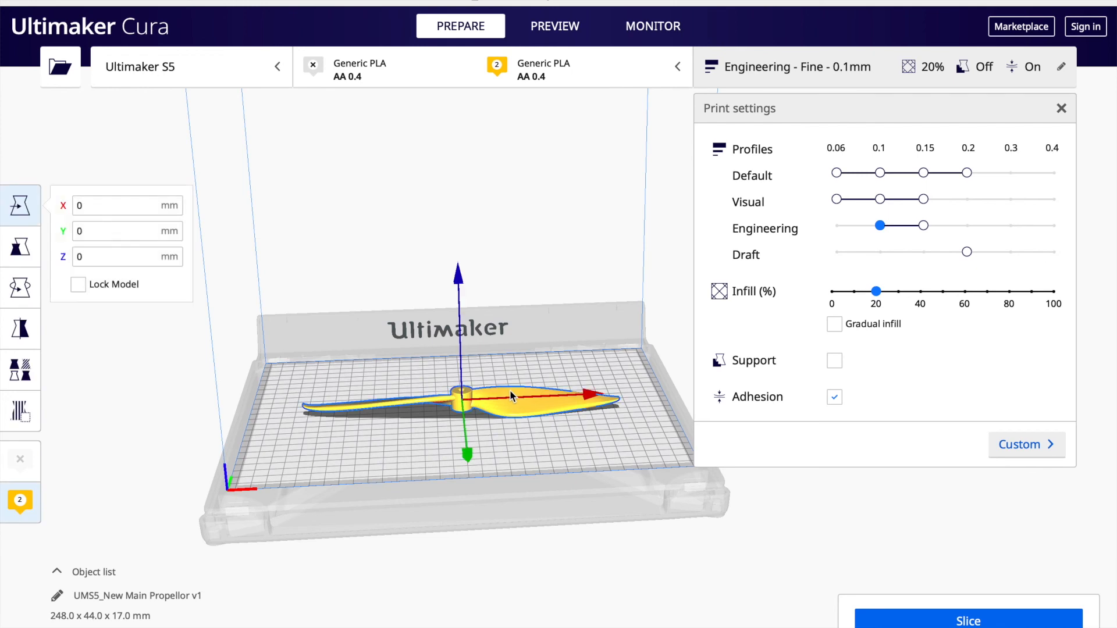
mouse_move(467, 426)
mouse_down()
mouse_move(461, 445)
mouse_move(462, 407)
mouse_up()
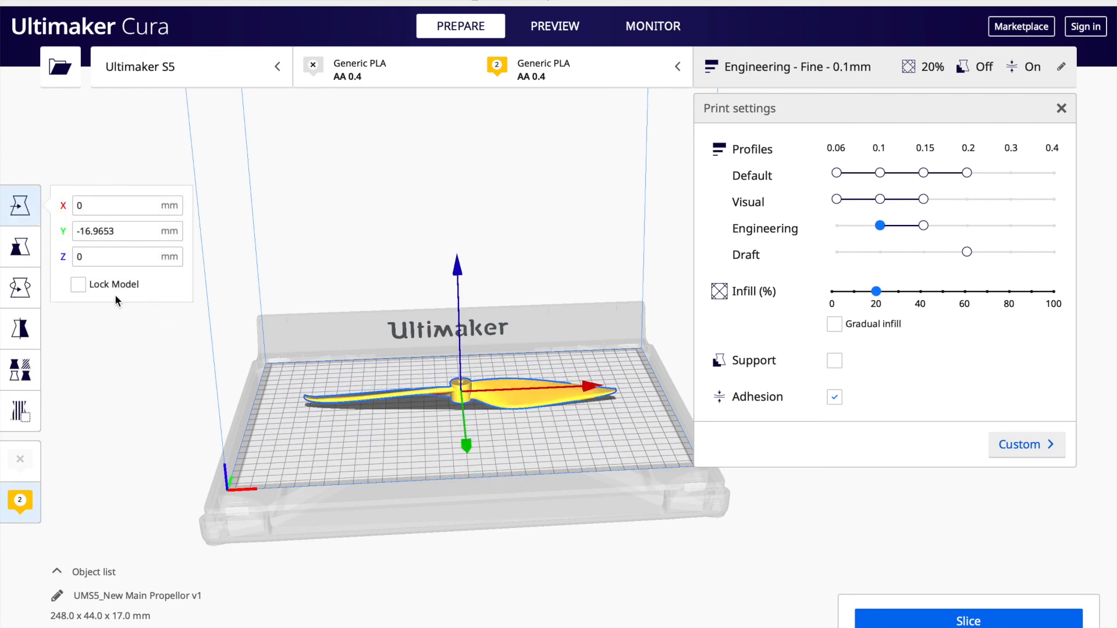
Rotate the propeller a quarter turn about the X axis so it stands on its blade edges
click(19, 288)
right_drag(435, 242, 227, 230)
drag(546, 273, 508, 397)
click(280, 478)
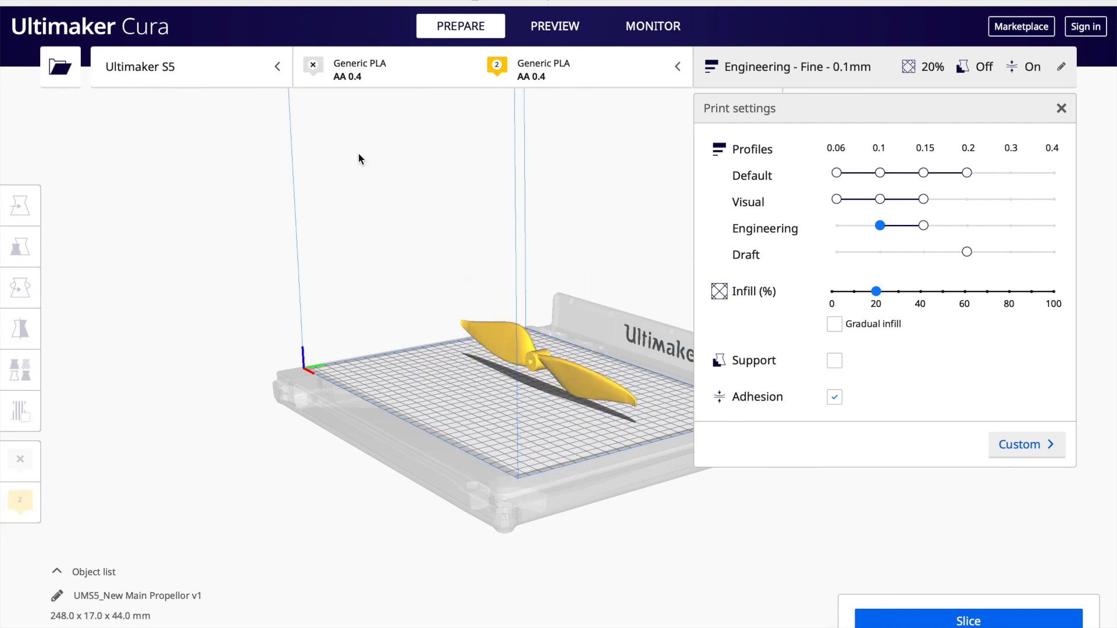
Set the infill to 100% and slice the propeller with the Engineering Fine 0.1 mm profile
middle_drag(250, 247, 239, 299)
middle_drag(366, 263, 277, 294)
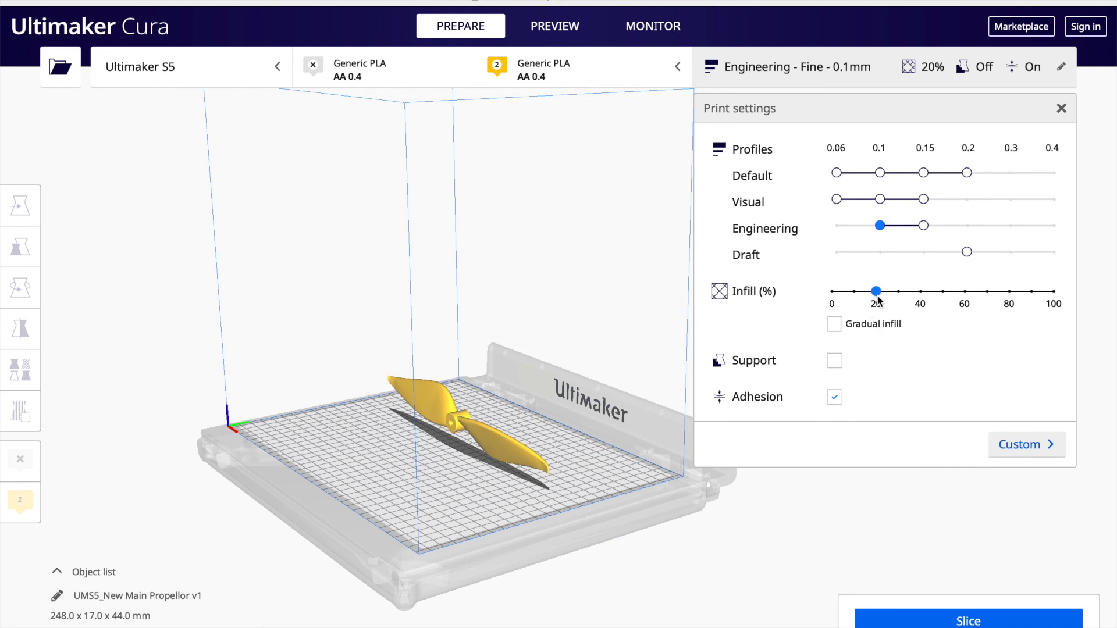
drag(915, 301, 1060, 296)
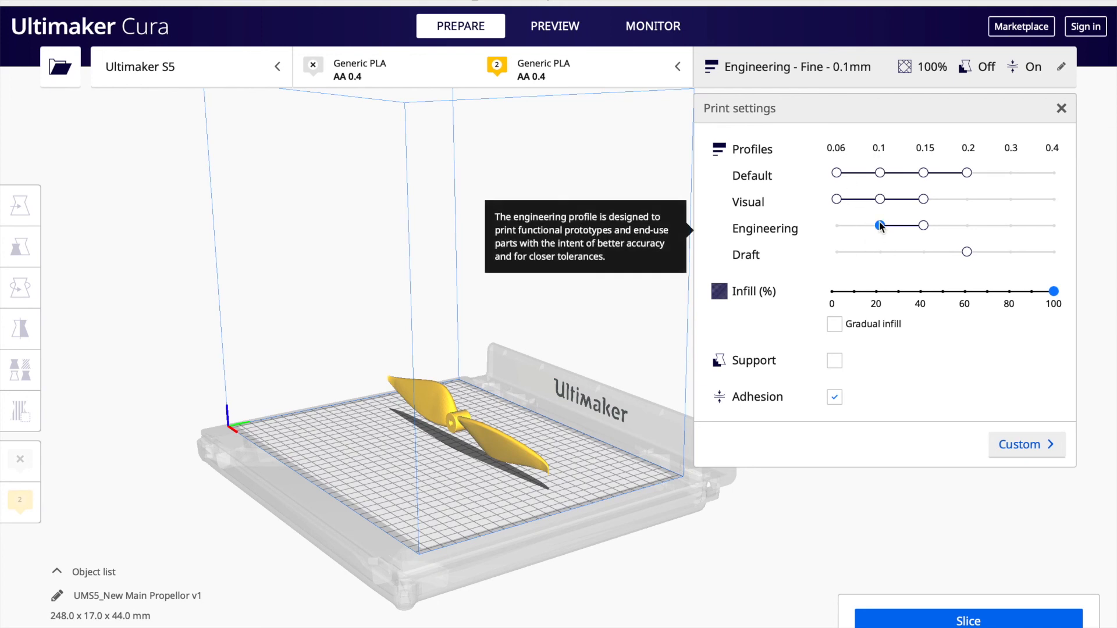
right_drag(570, 454, 436, 448)
click(934, 622)
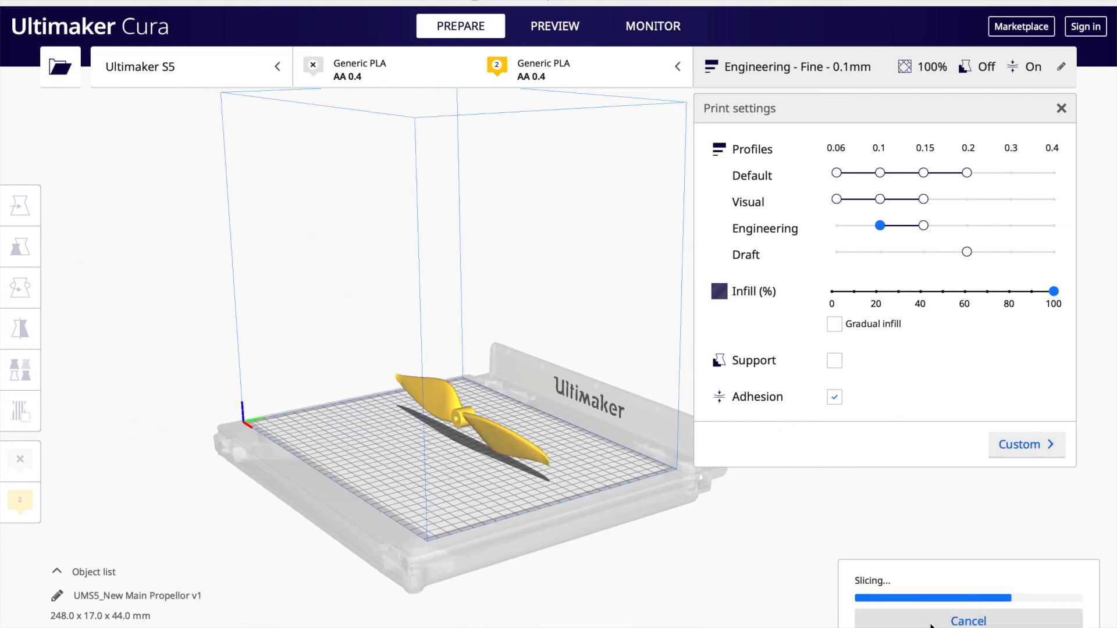
Open the layer preview of the sliced propeller and examine it from several angles
click(888, 619)
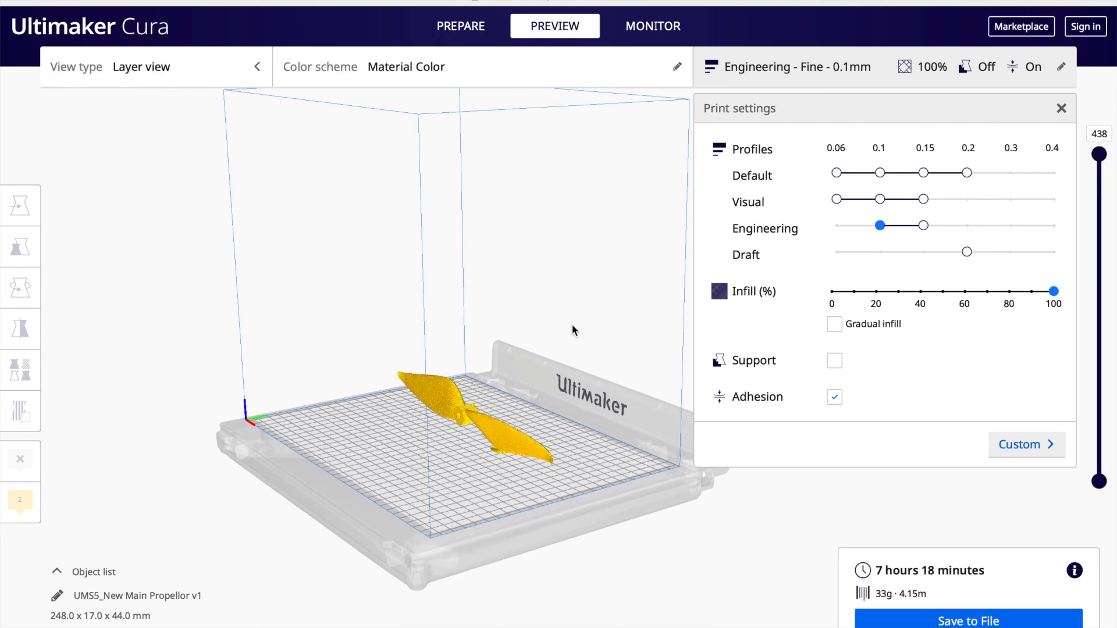
mouse_move(387, 406)
right_down()
mouse_move(612, 373)
mouse_move(424, 448)
right_up()
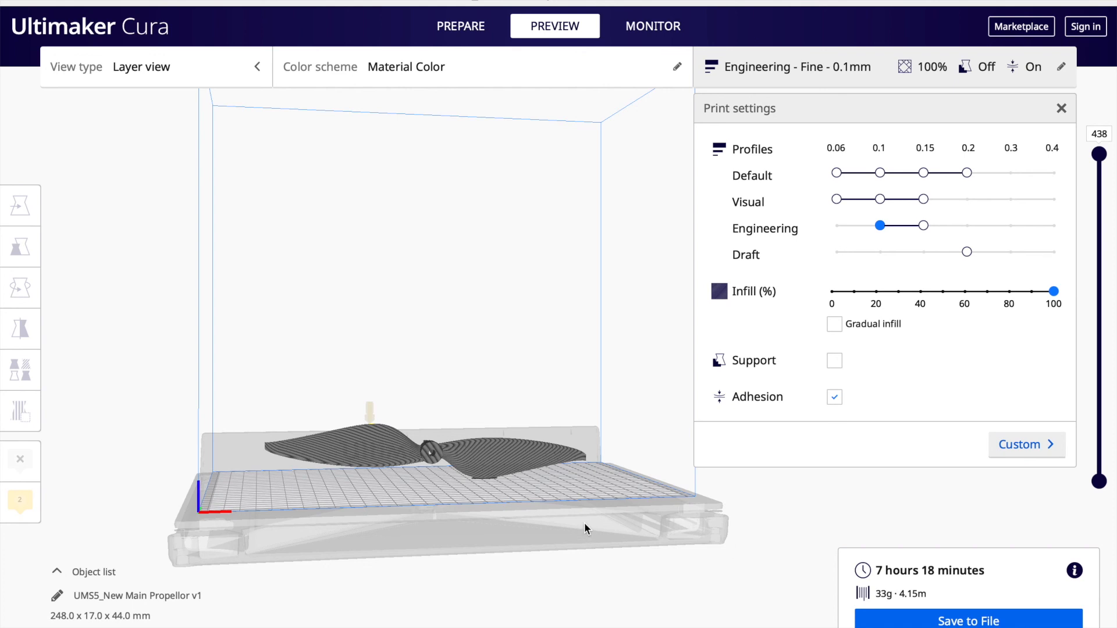
scroll(530, 375, down, 5)
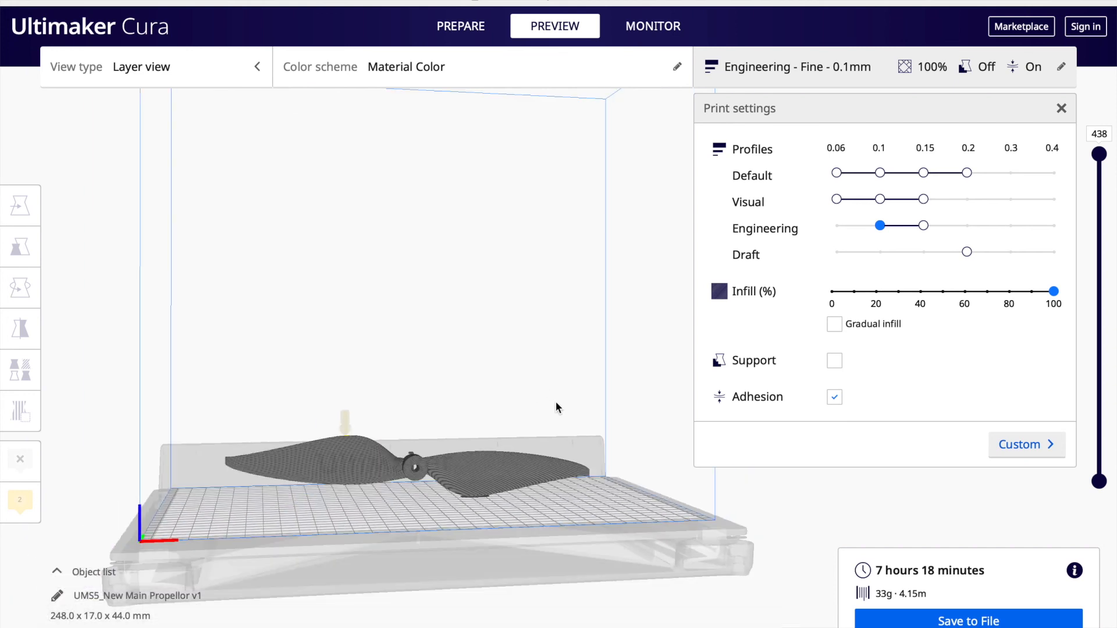
right_drag(580, 313, 455, 404)
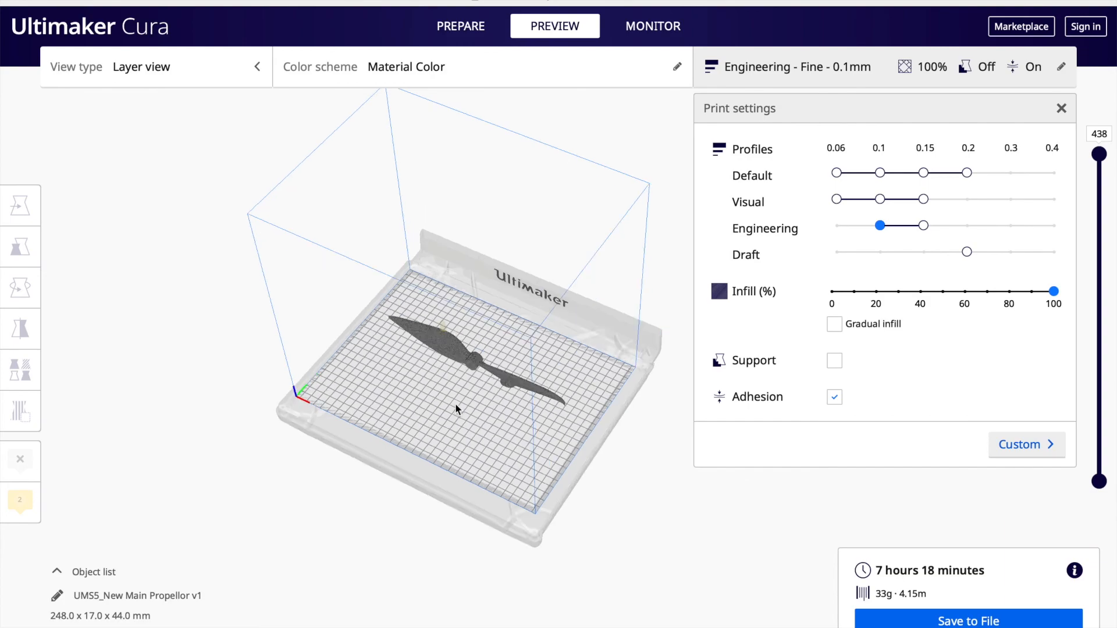